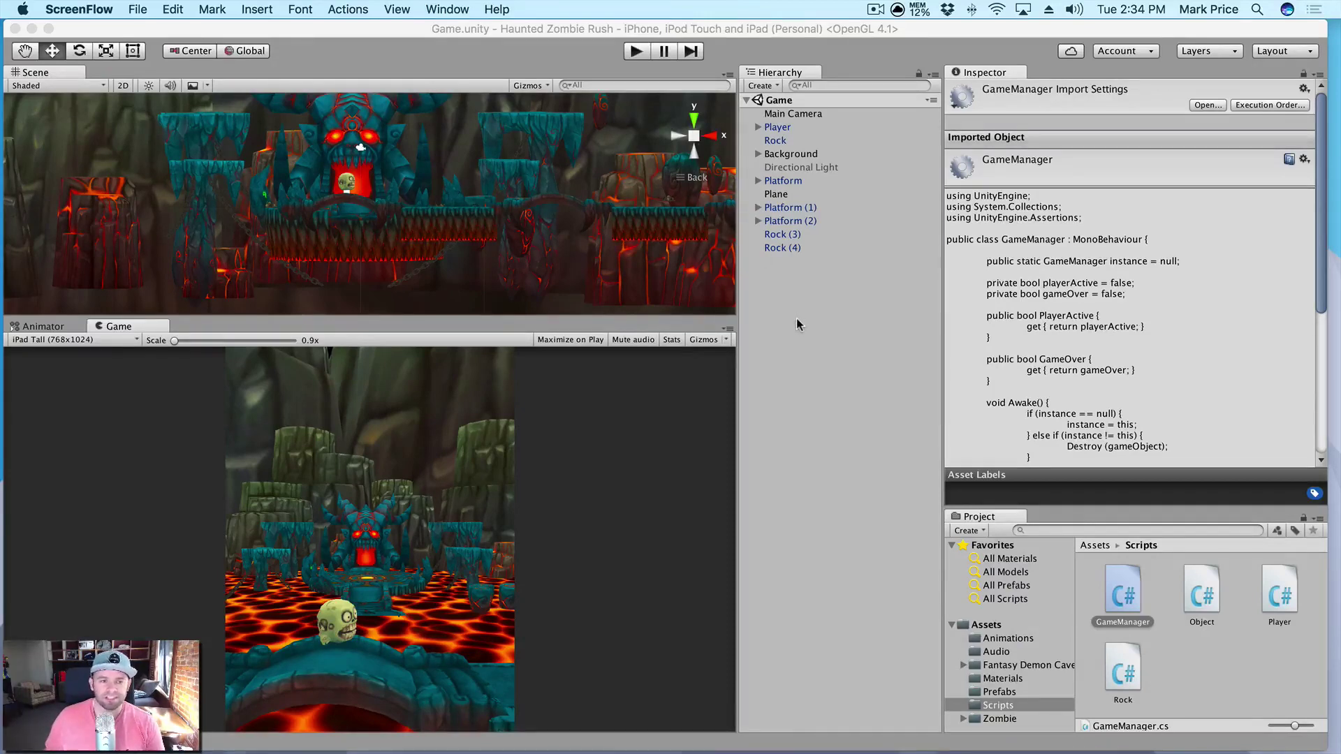
Create an empty game object at the root of the Game scene and name it MainMenu
scroll(464, 180, up, 3)
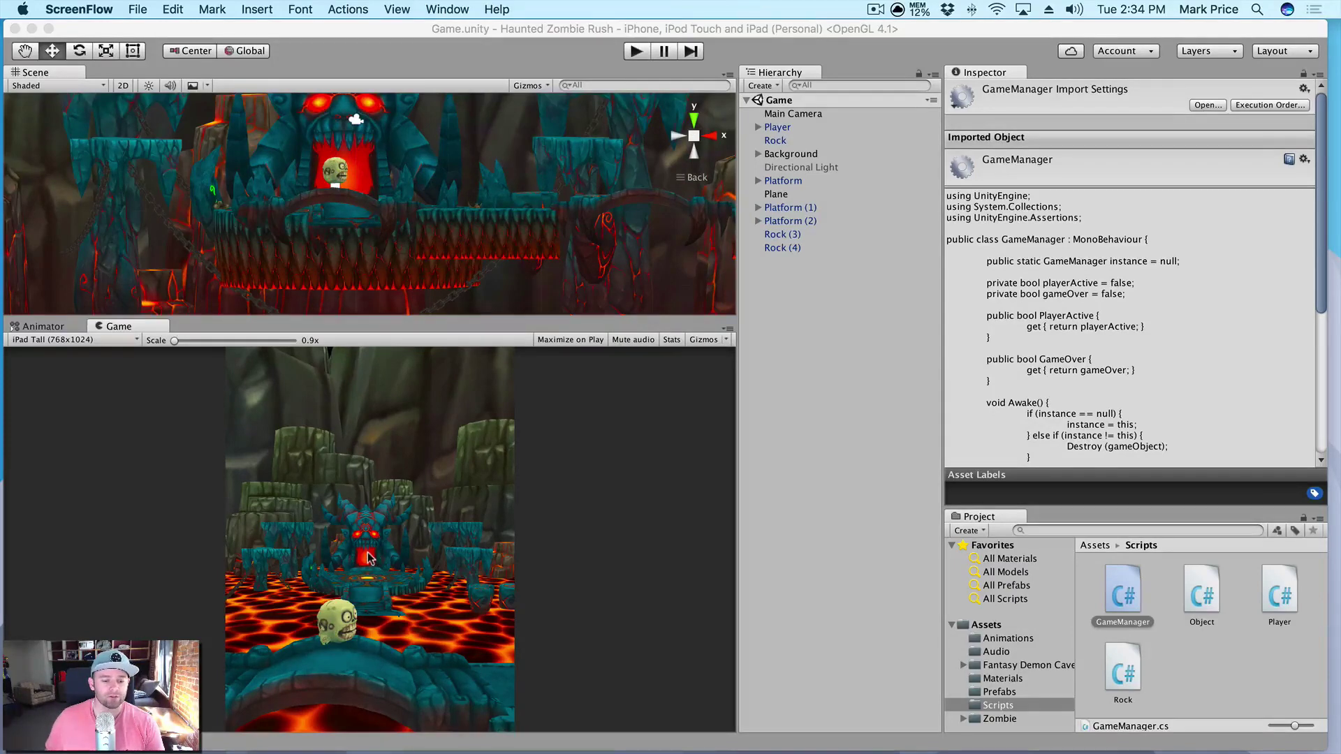
click(787, 285)
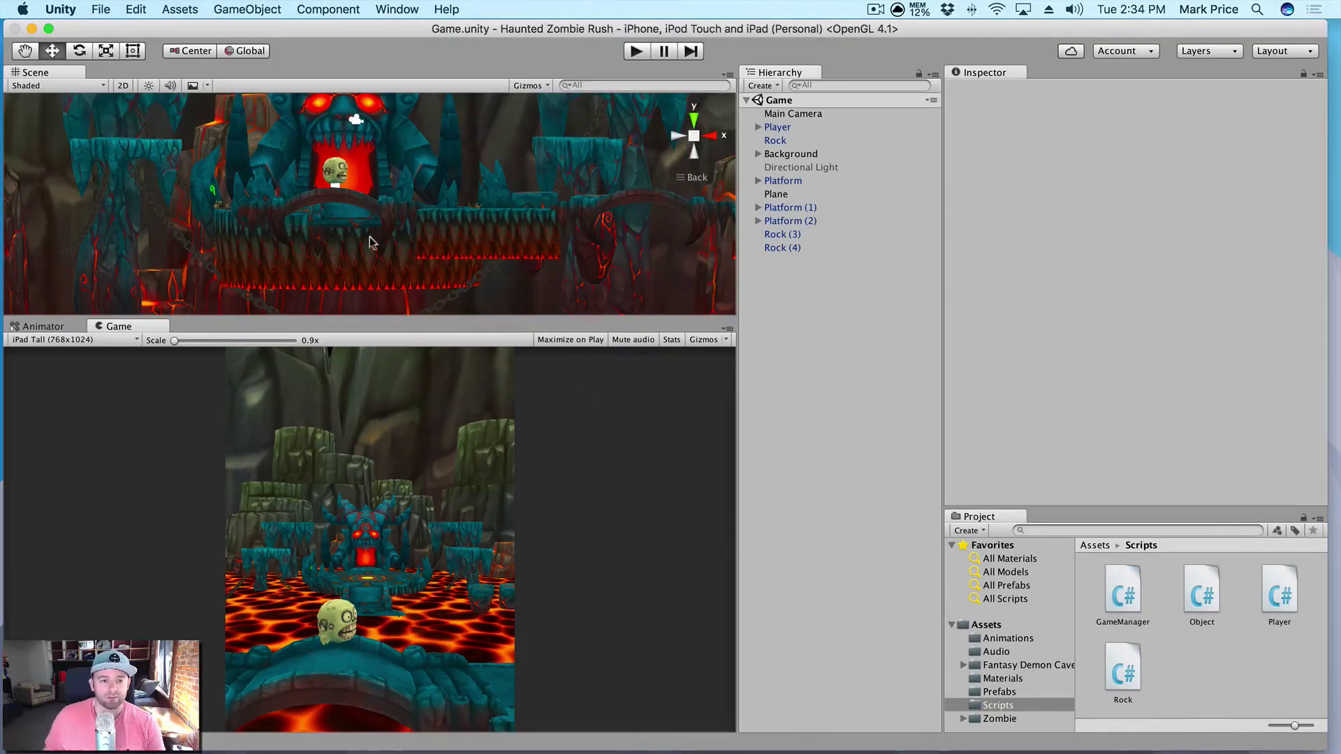
right_click(786, 284)
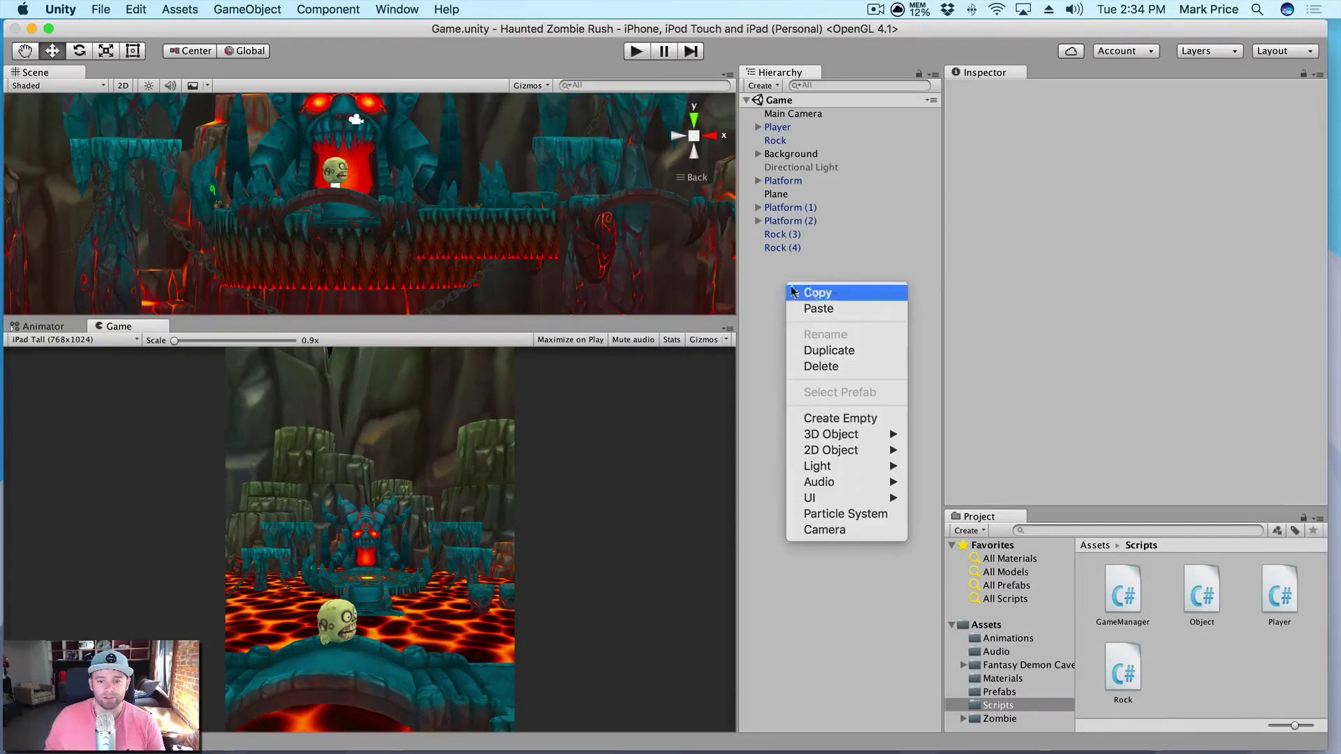
click(836, 419)
key(Return)
text(MainMenu)
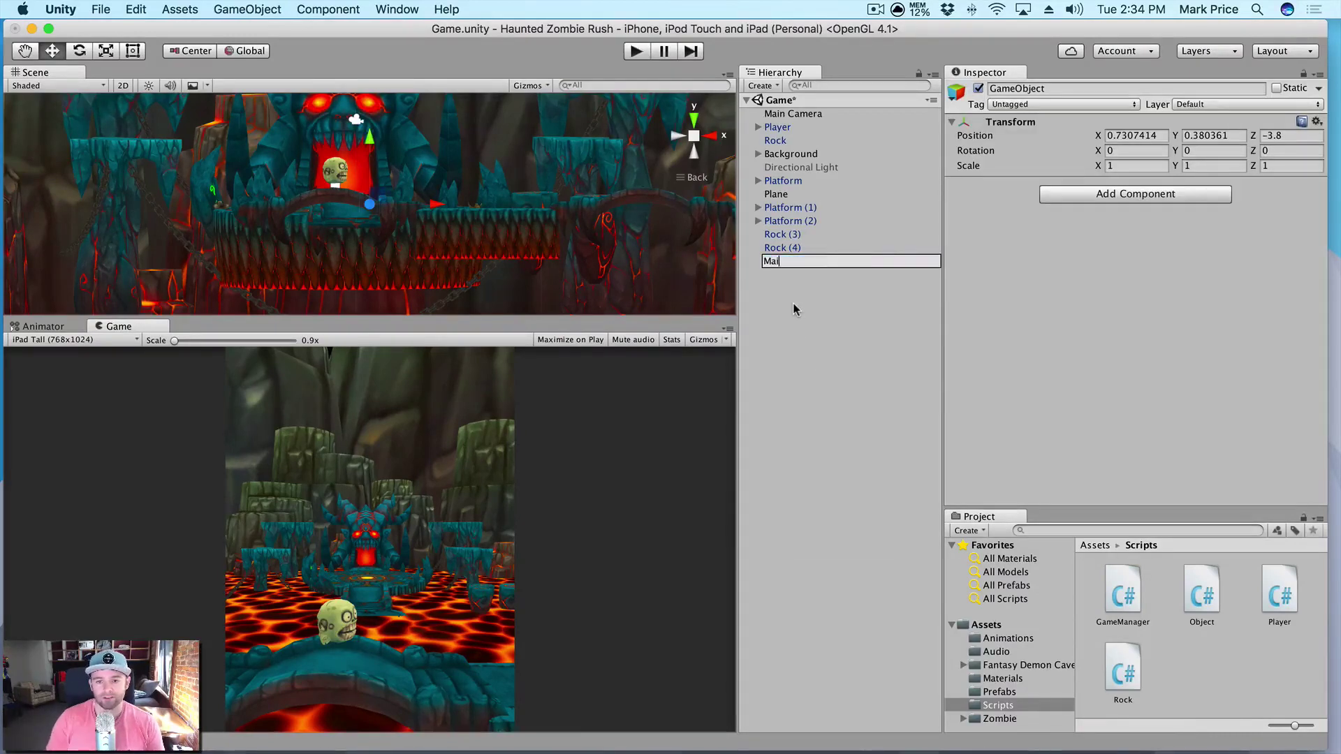
key(Return)
Add a camera as a child of MainMenu and remove its Audio Listener component
scroll(490, 144, up, 2)
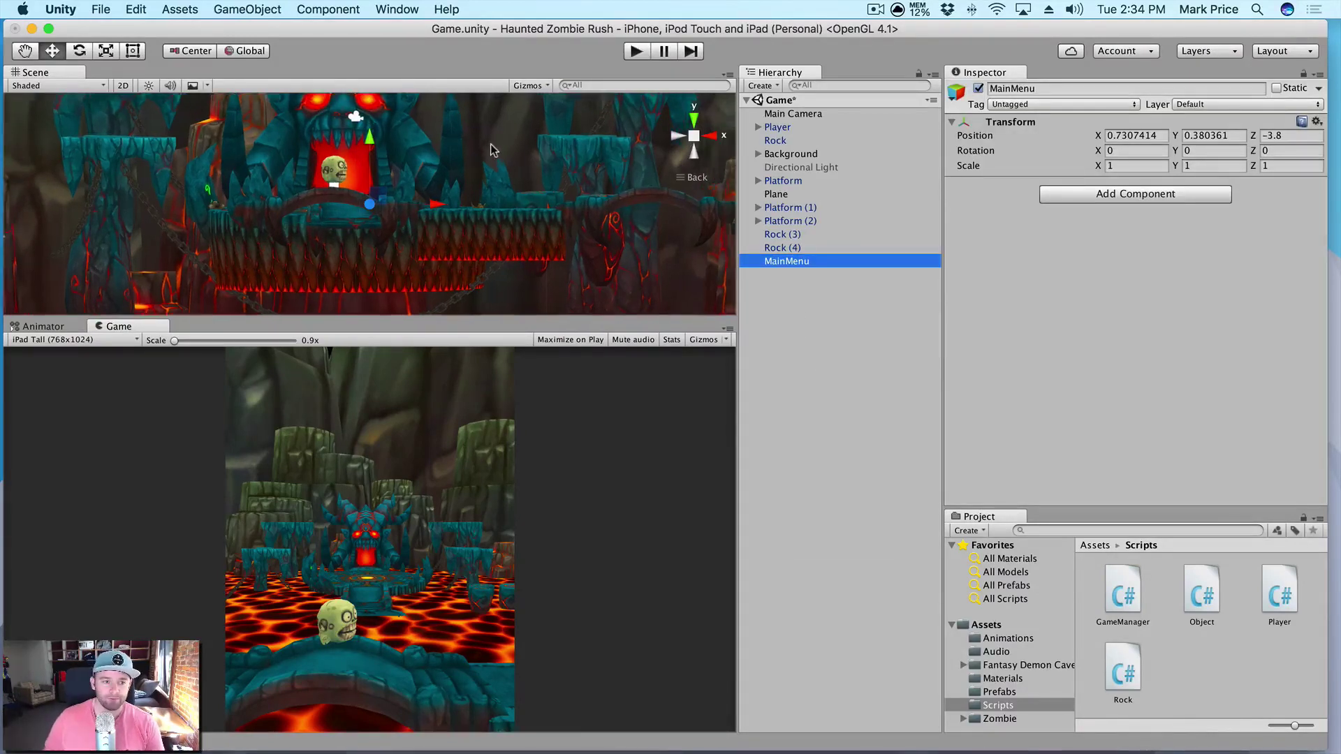
click(477, 149)
scroll(477, 149, up, 2)
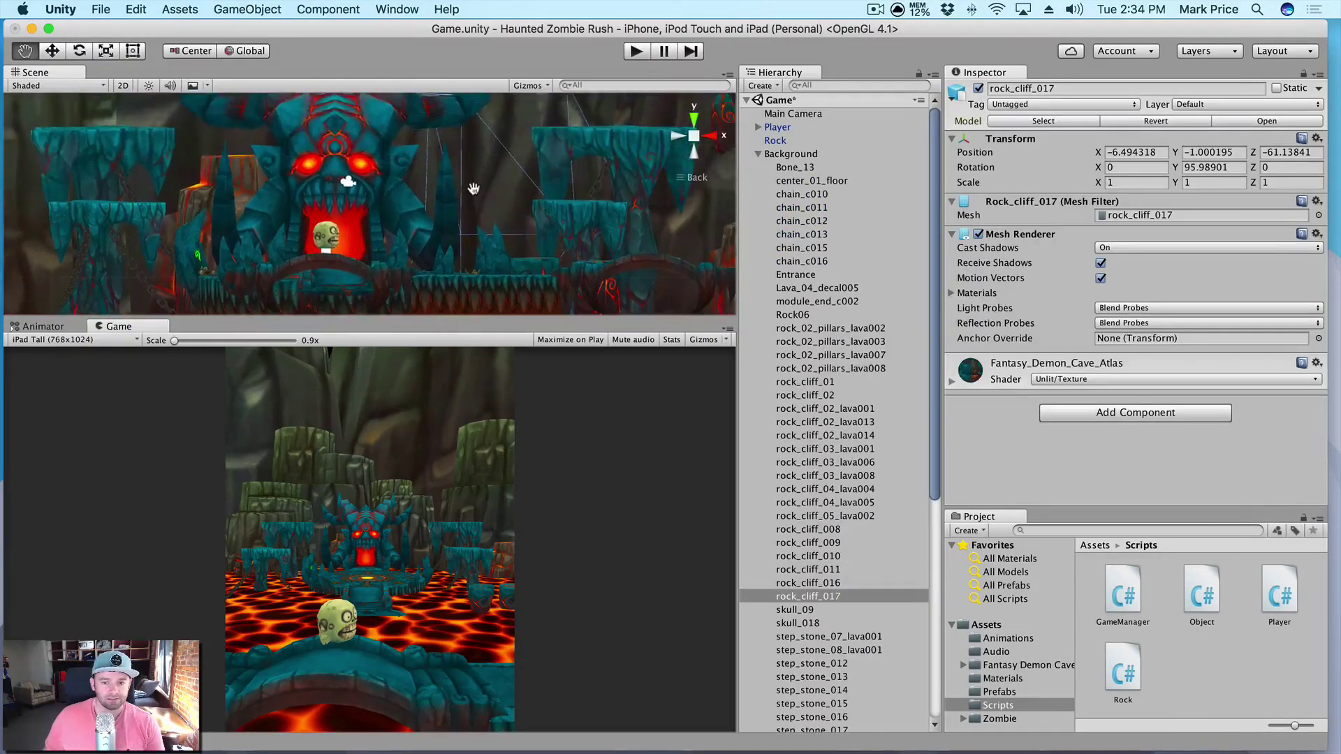
click(758, 154)
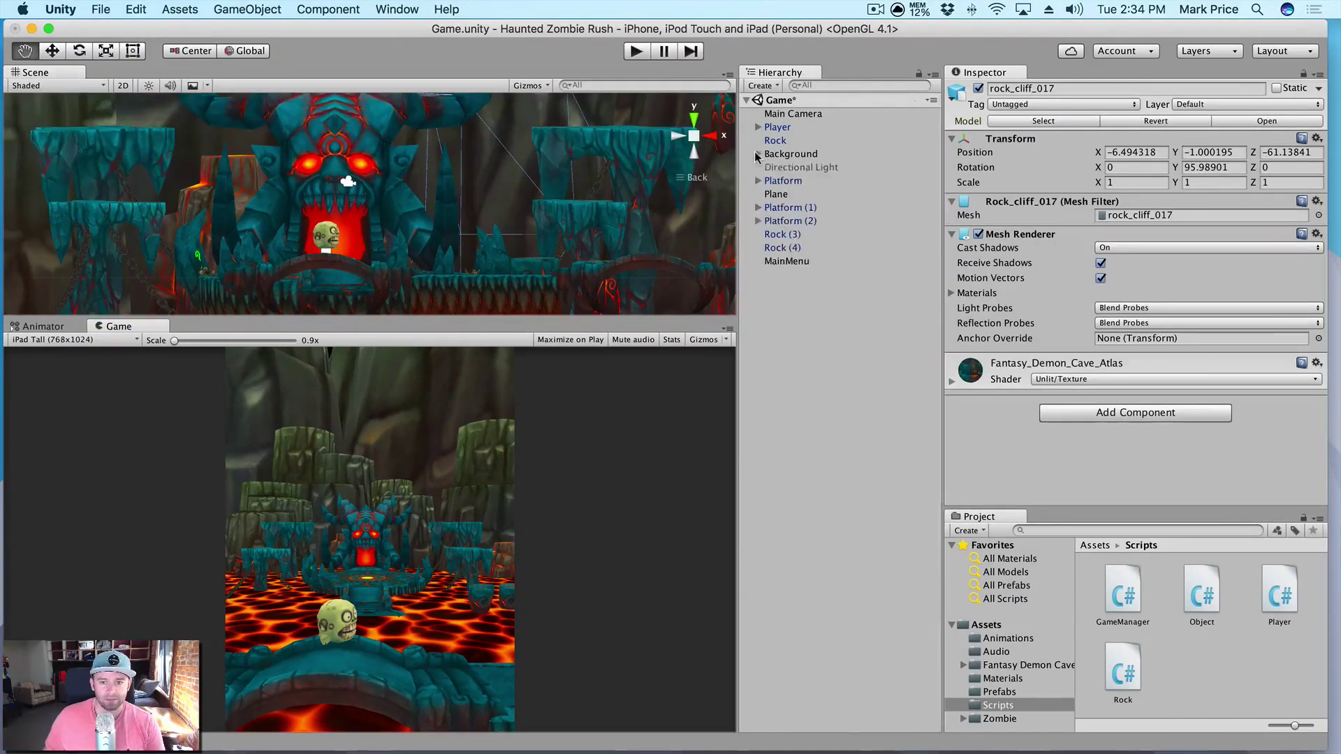
click(796, 307)
click(793, 261)
right_click(795, 262)
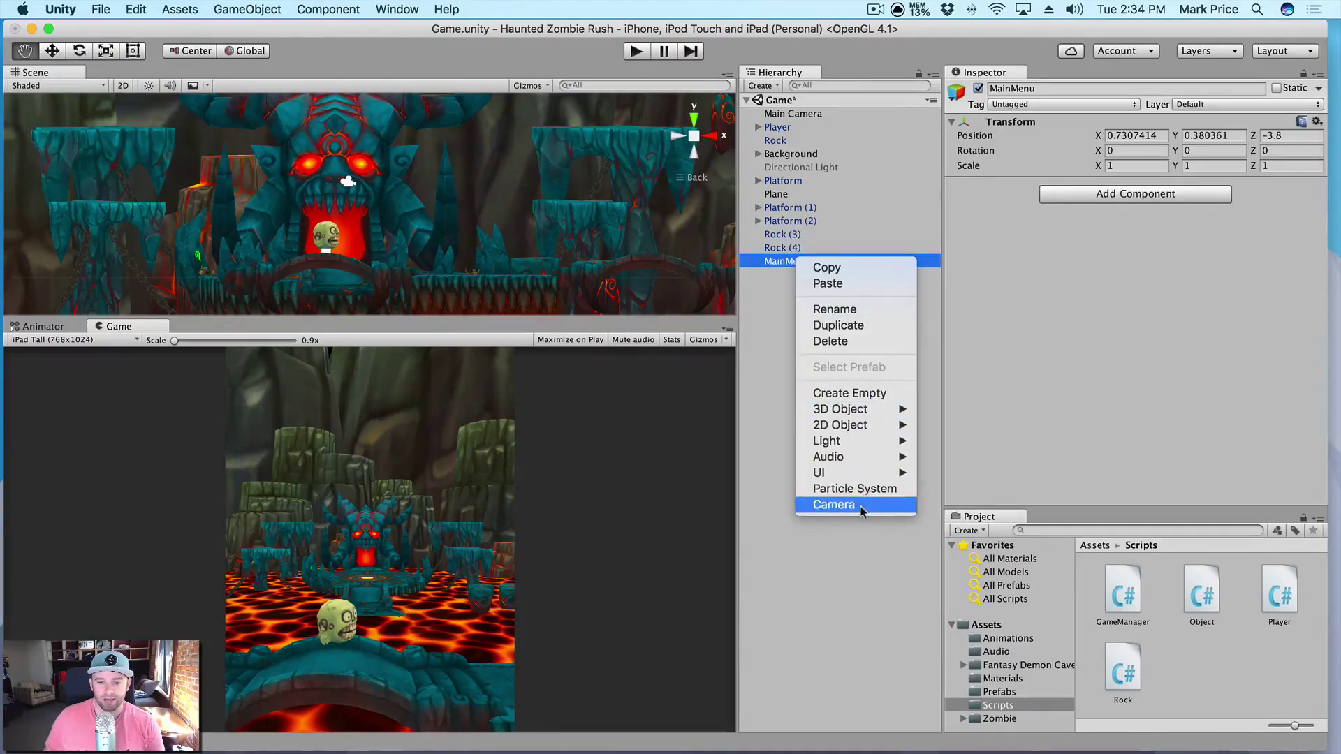
click(834, 505)
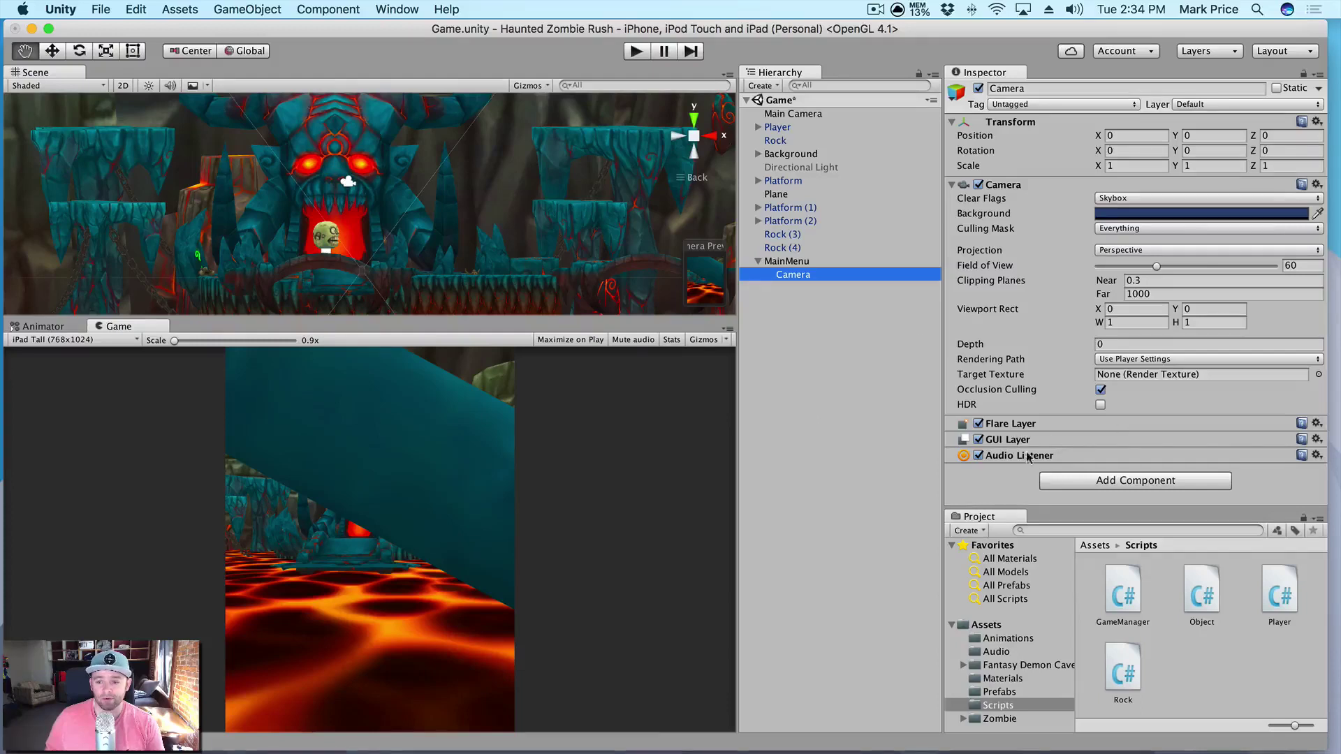
click(1317, 455)
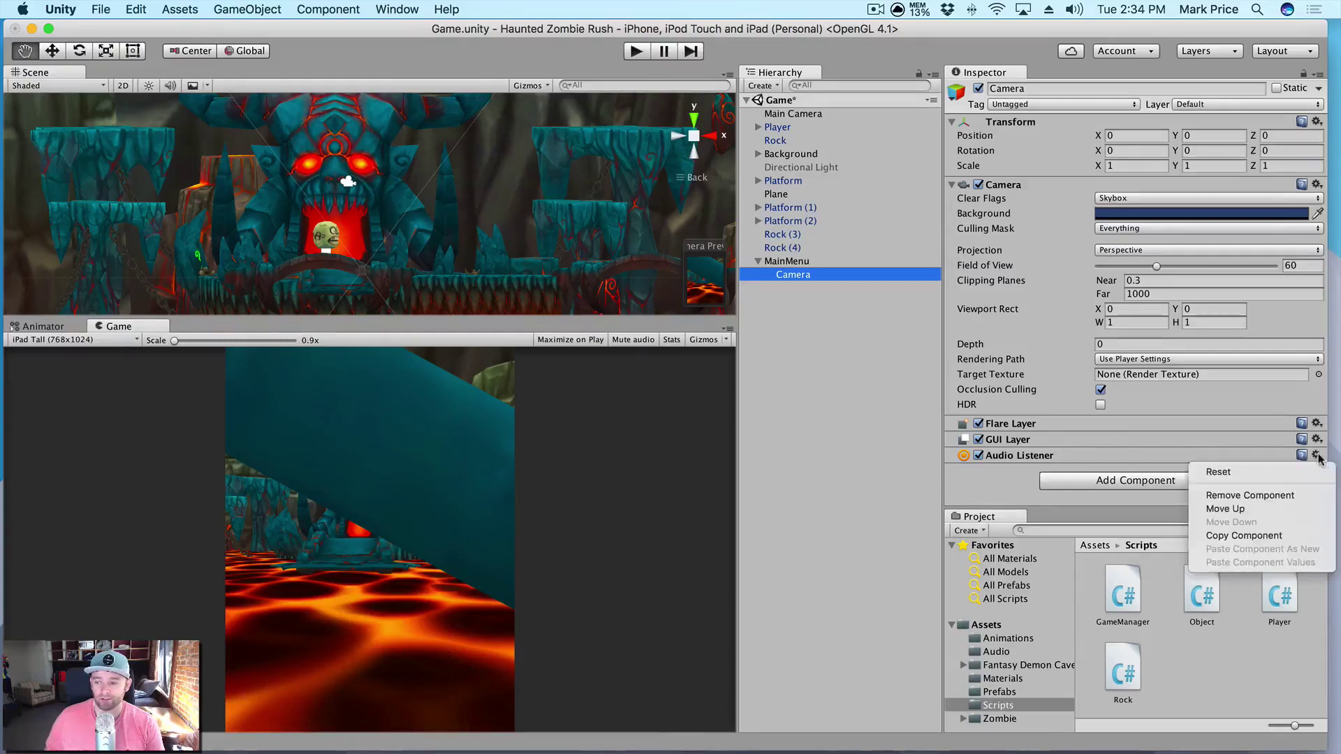
click(1264, 495)
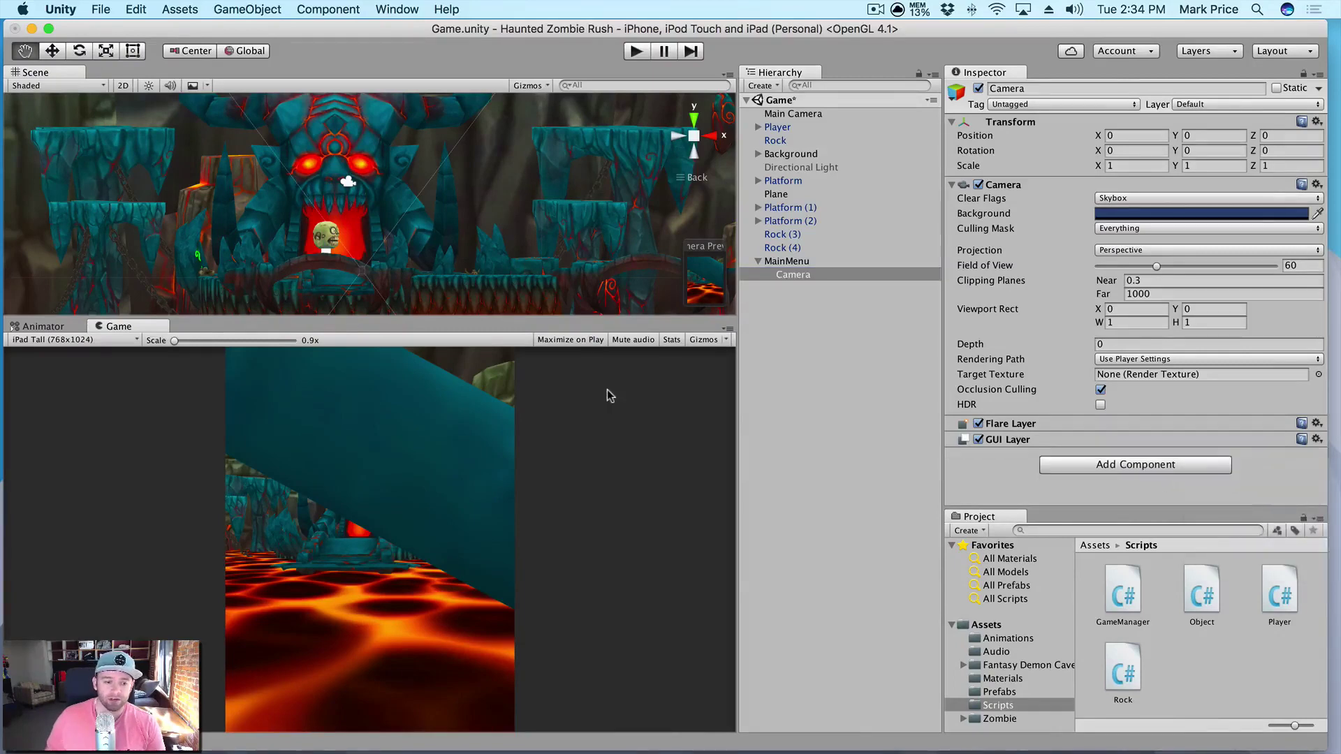
Move the MainMenu camera to about X -1.2, Y 2.32, Z 11.7, facing the demon statue above the bridge
alt+drag(360, 168, 360, 253)
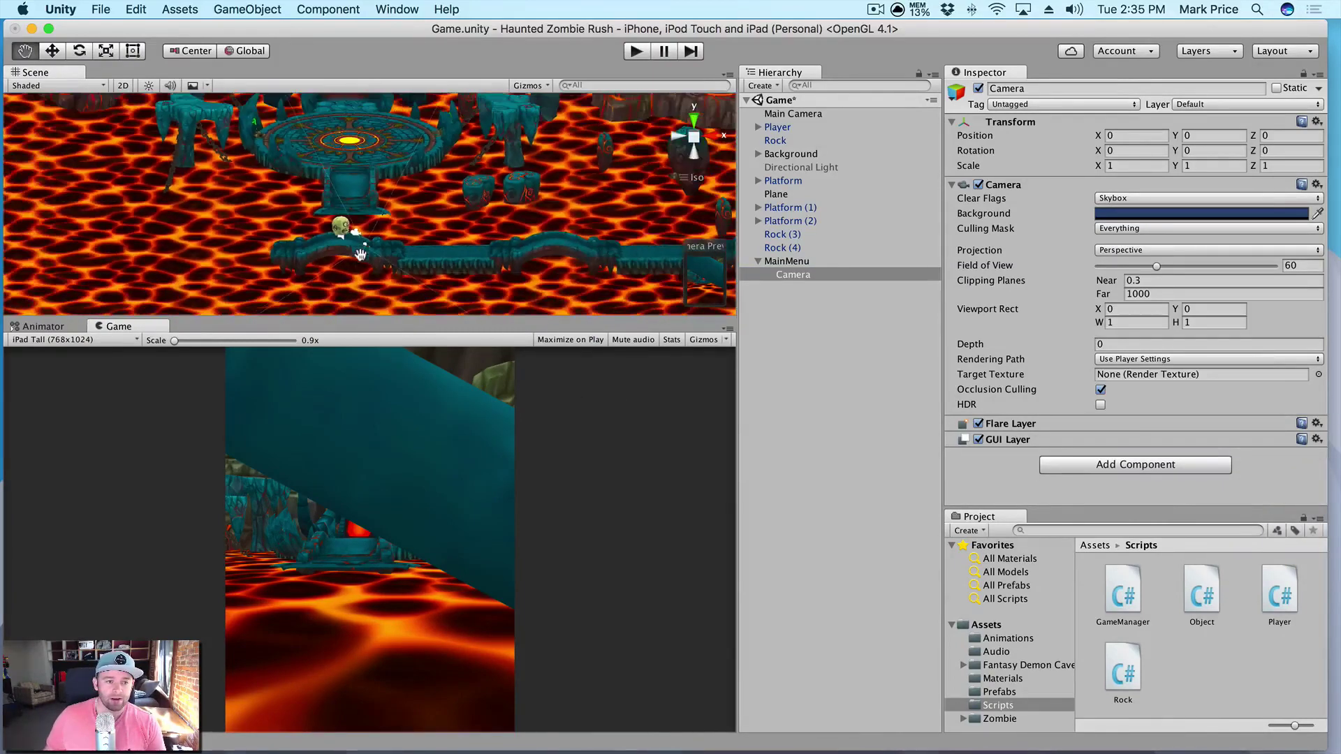
click(786, 261)
click(793, 275)
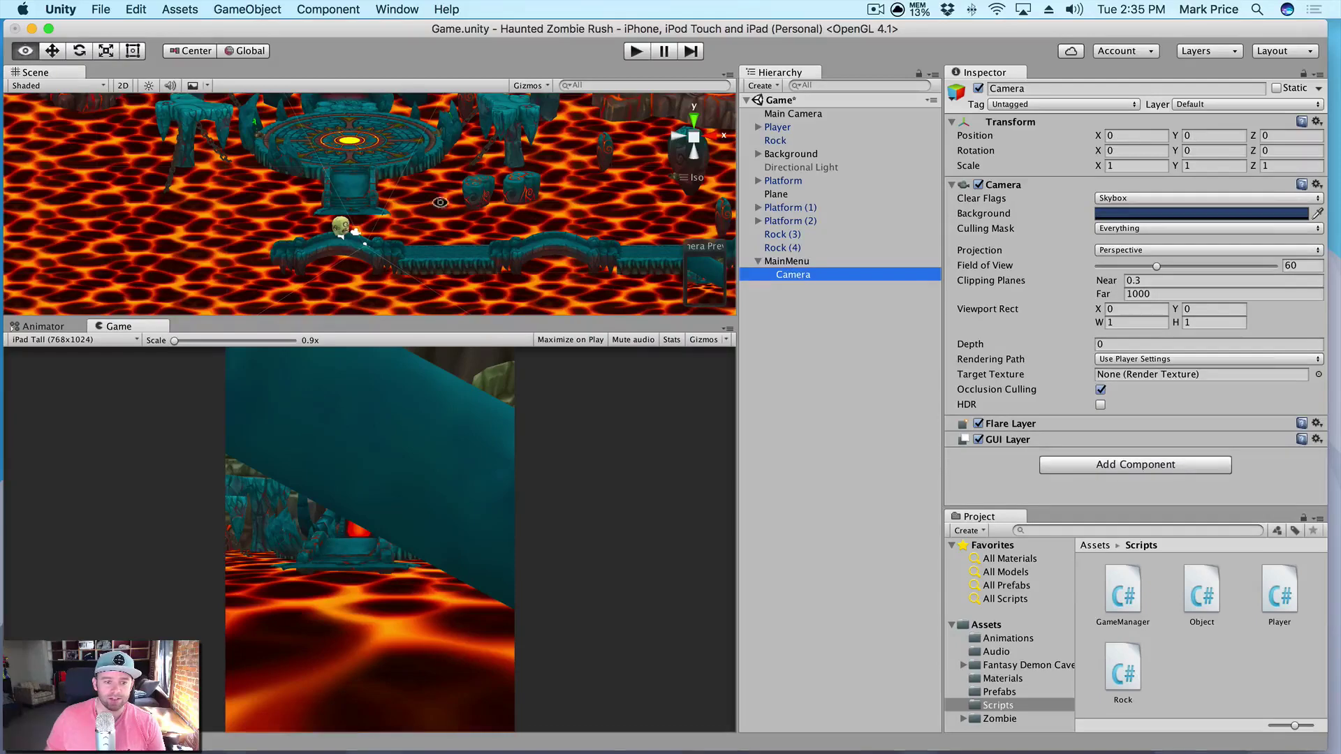
alt+drag(440, 203, 523, 233)
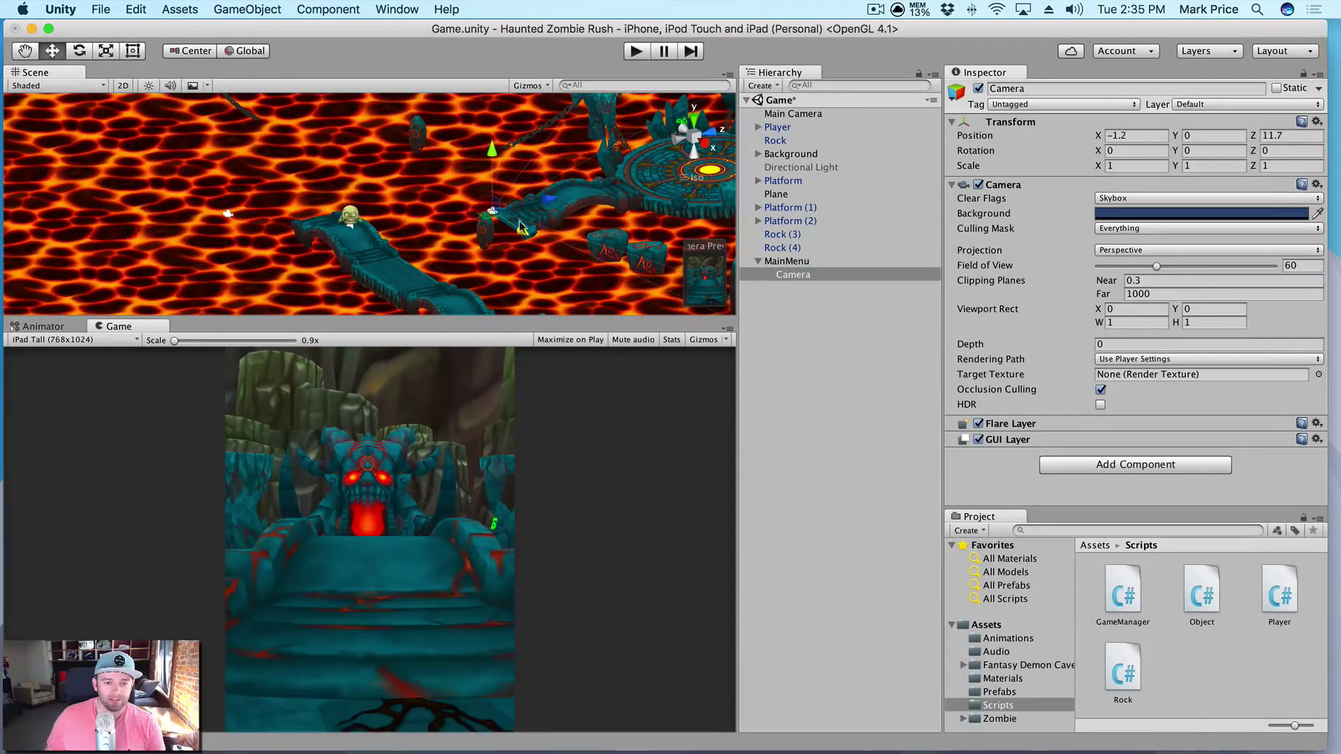
drag(496, 153, 491, 123)
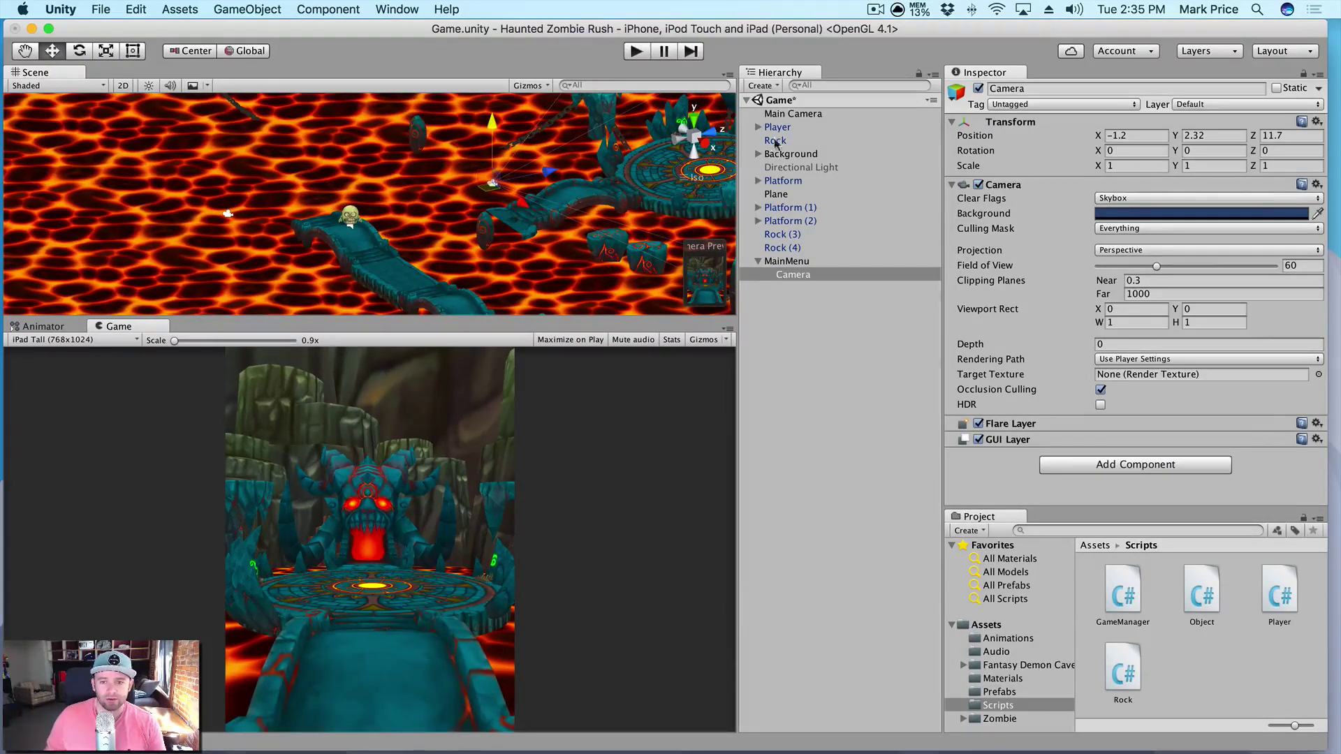
Duplicate the Player object and make the copy a child of MainMenu
click(777, 128)
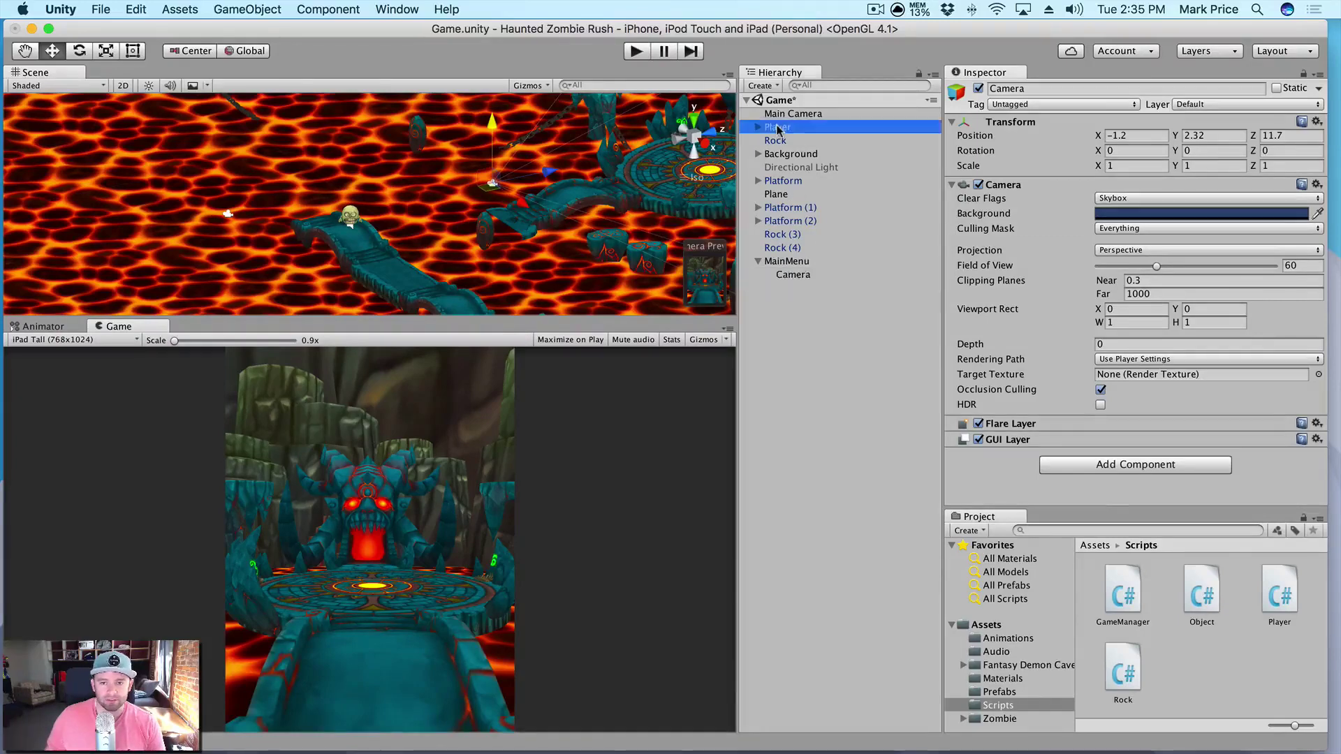
key(super+d)
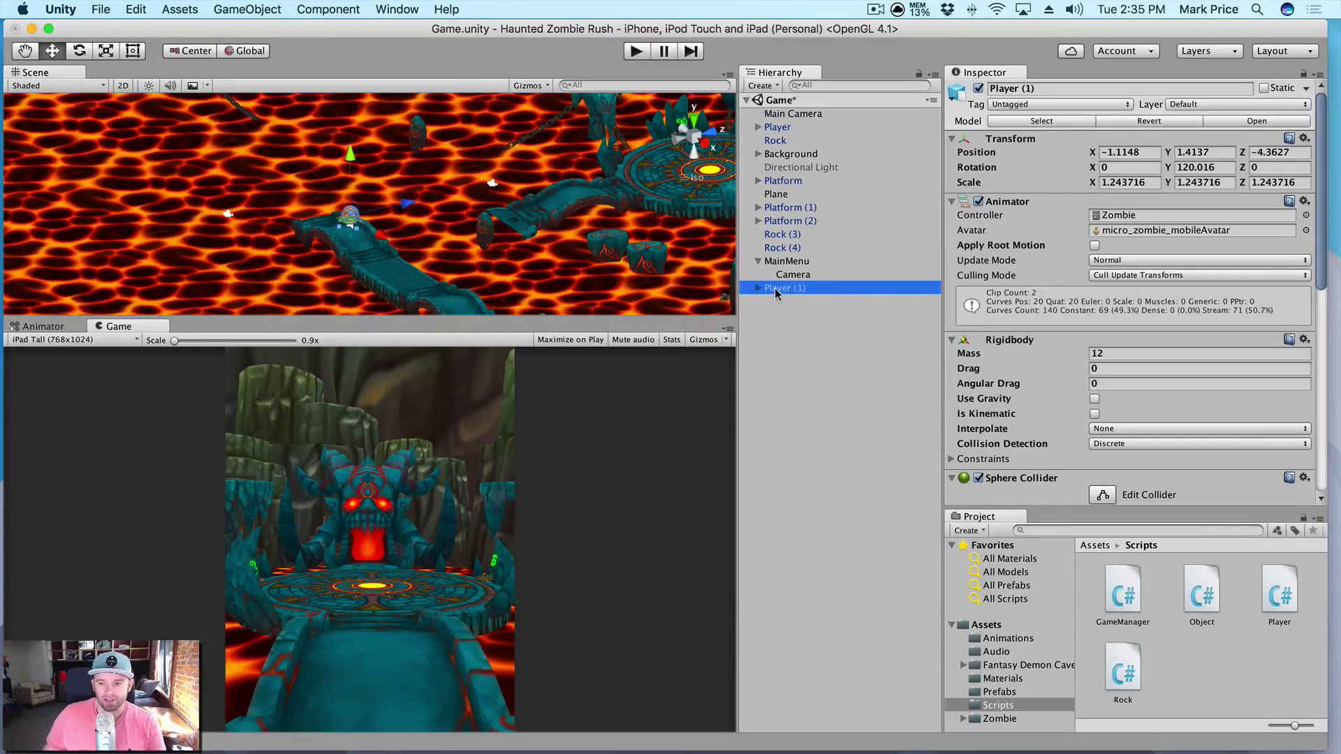
drag(784, 290, 804, 264)
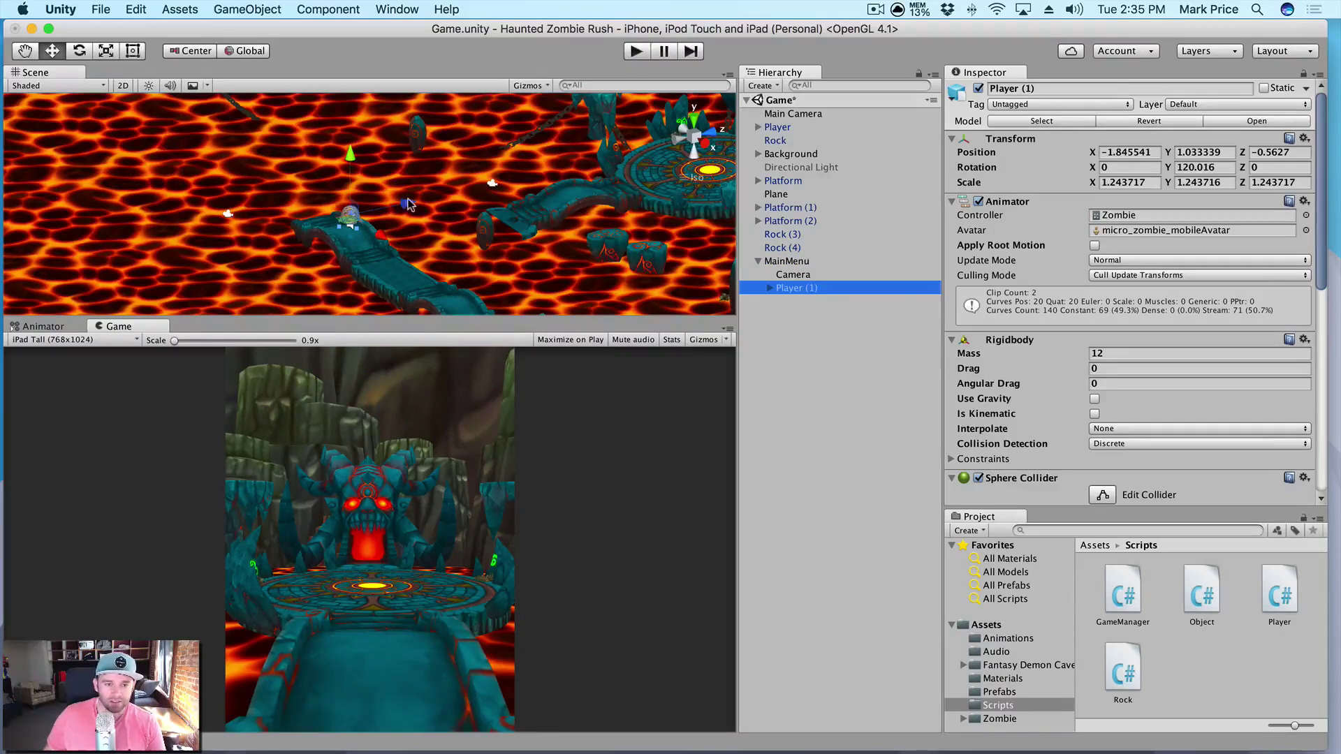
Place the duplicated zombie at about X -1.17, Y 0.12, Z 21.02 and rotate it to about 180° on Y to face the menu camera
drag(409, 204, 648, 166)
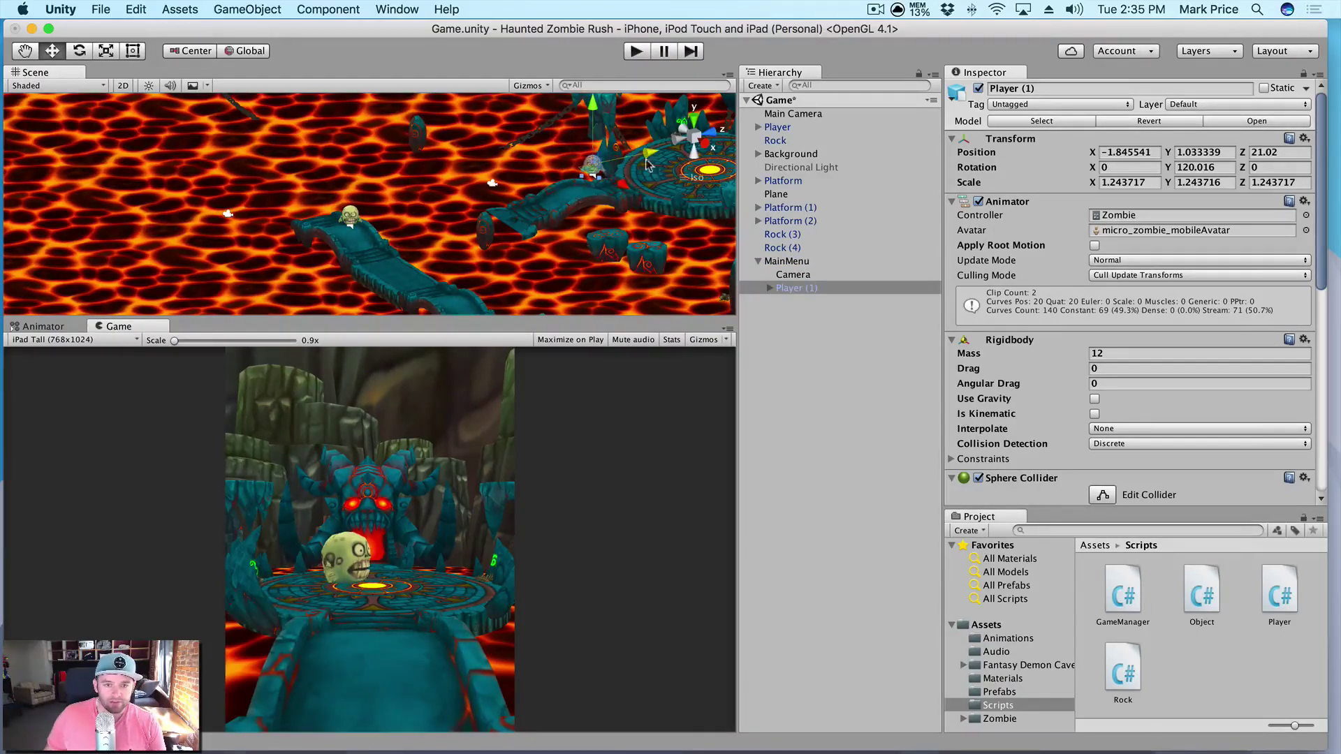
drag(593, 124, 491, 200)
key(e)
key(r)
key(e)
key(w)
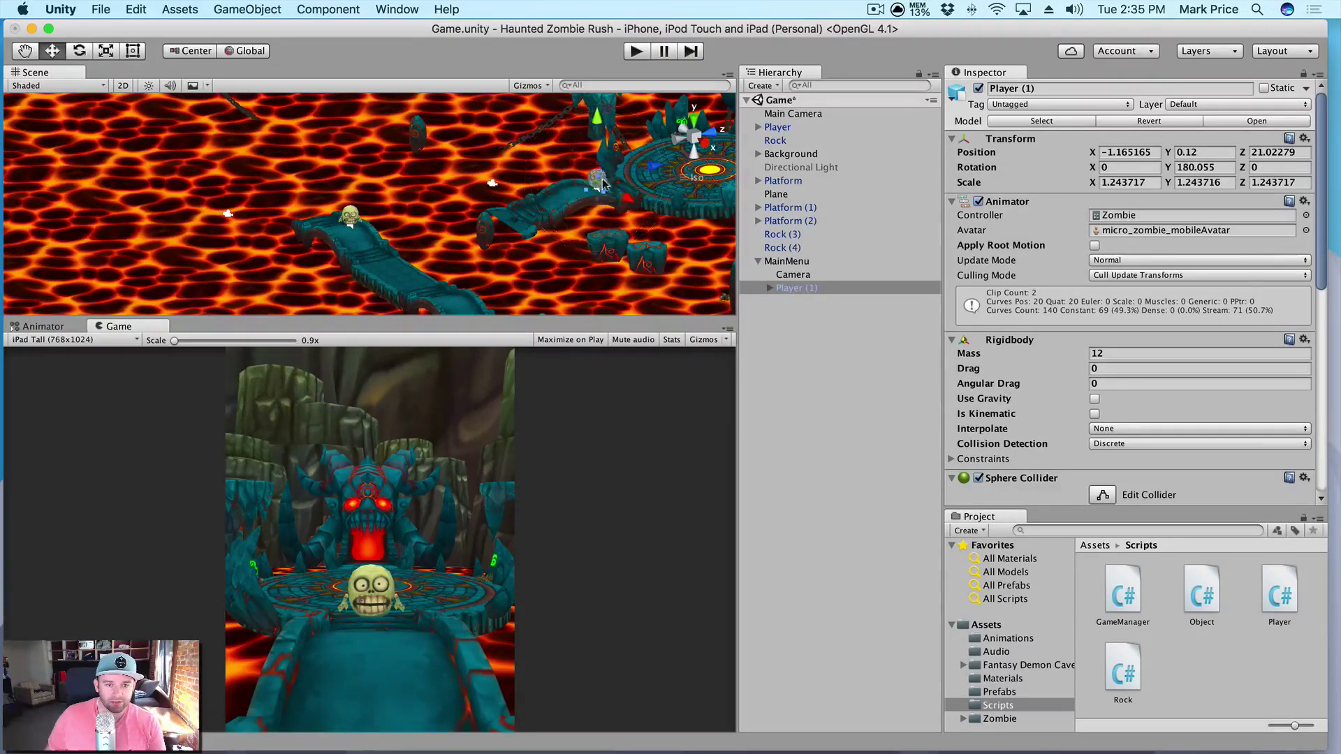
Refine the duplicated zombie's transform to about Z 18.1, uniform scale 1.27 and X rotation -4.4°
drag(649, 179, 597, 193)
key(r)
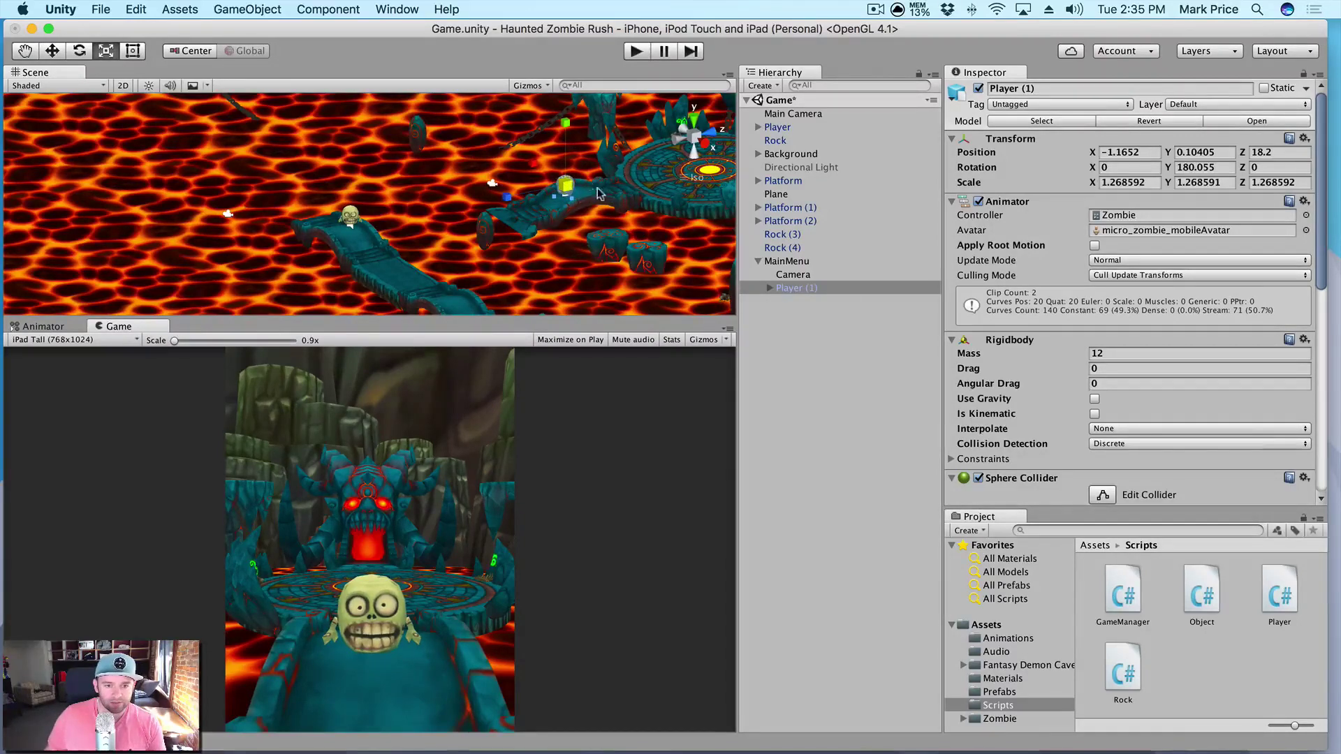
key(w)
key(e)
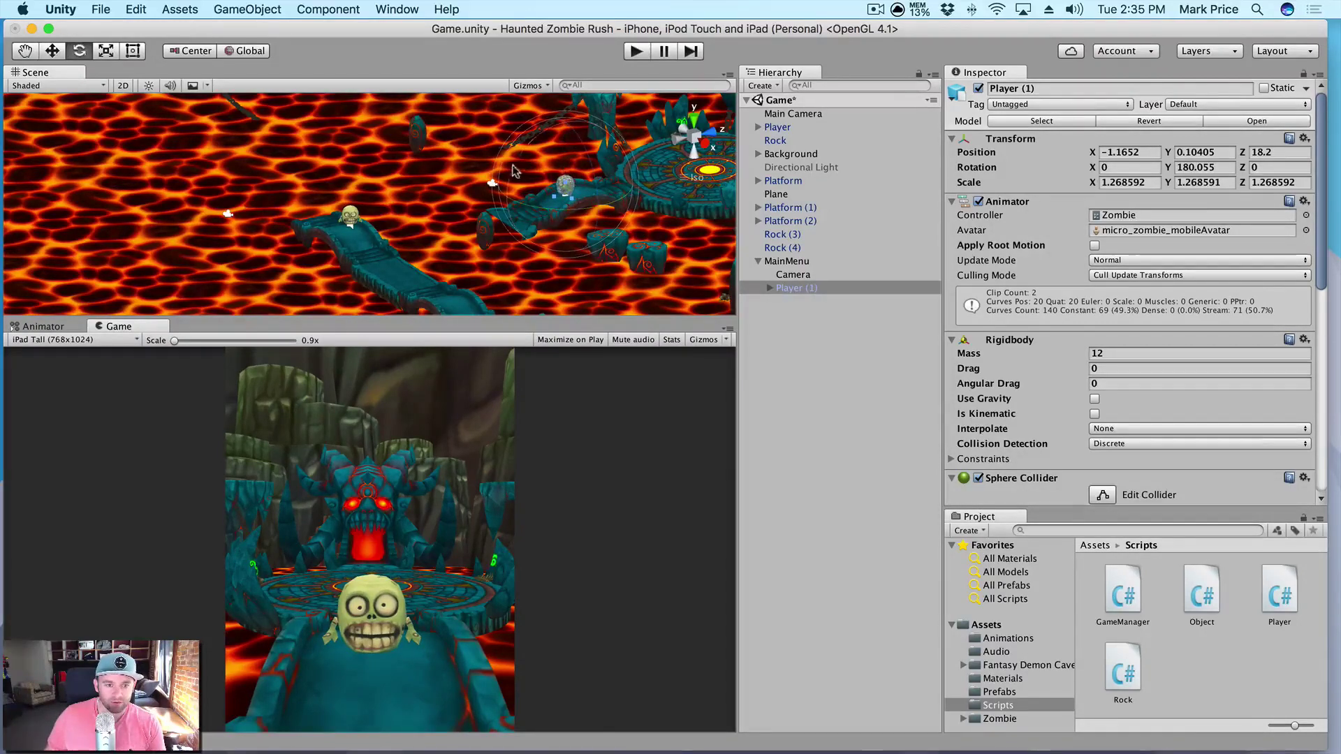
drag(512, 171, 518, 162)
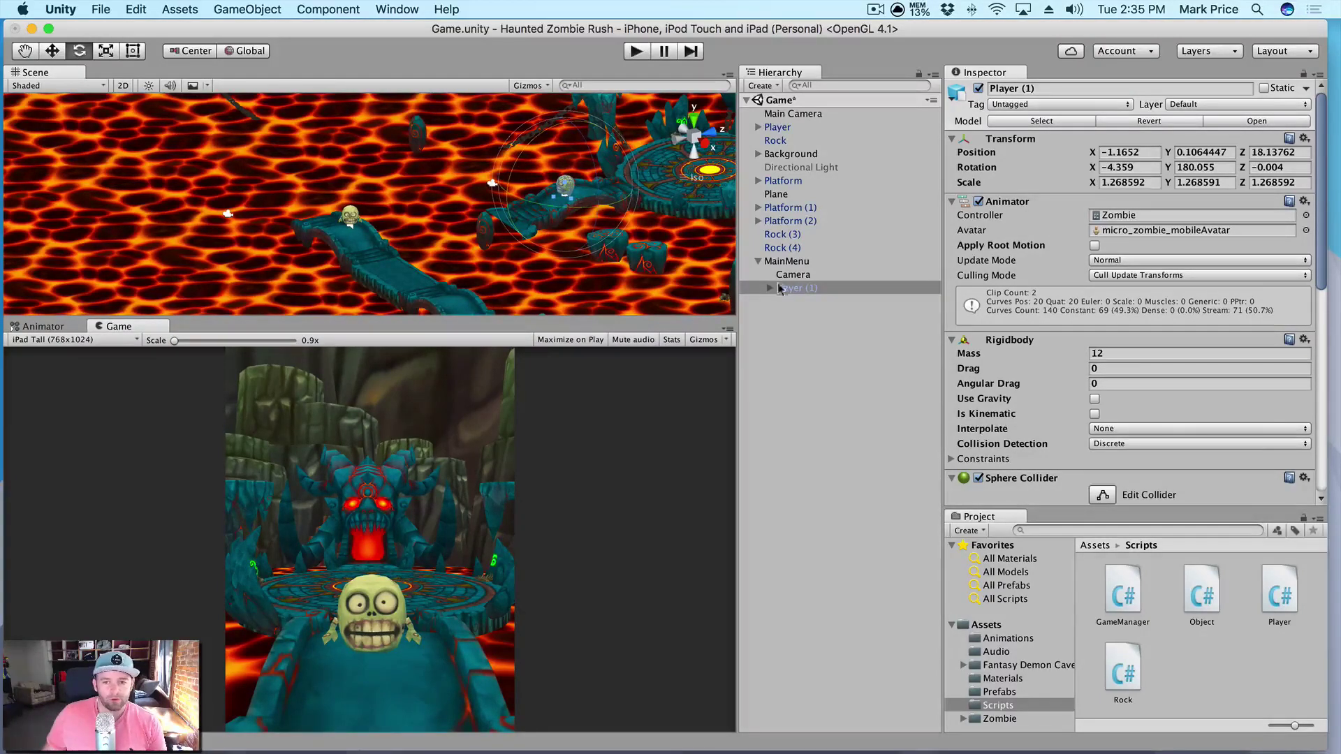
Compare the depths of Main Camera and the MainMenu camera, and set the MainMenu camera's Depth to -3
click(796, 114)
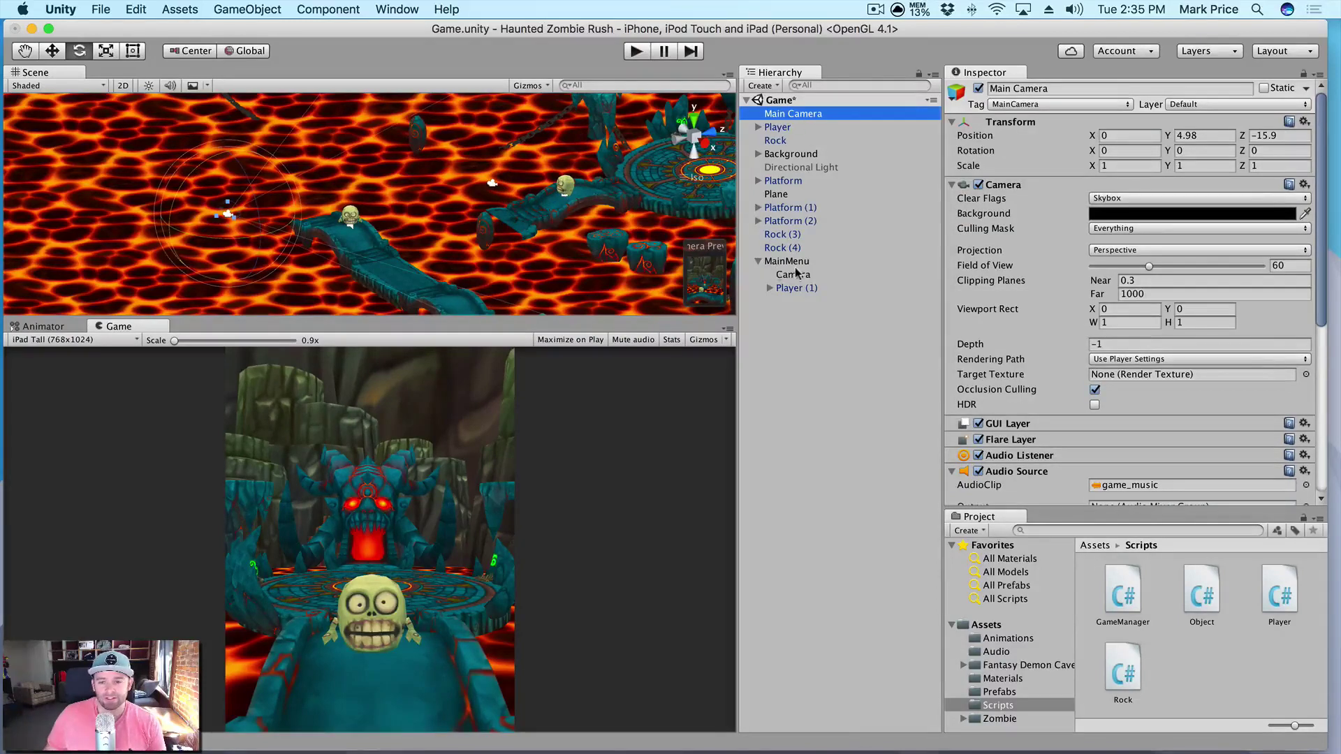
click(795, 274)
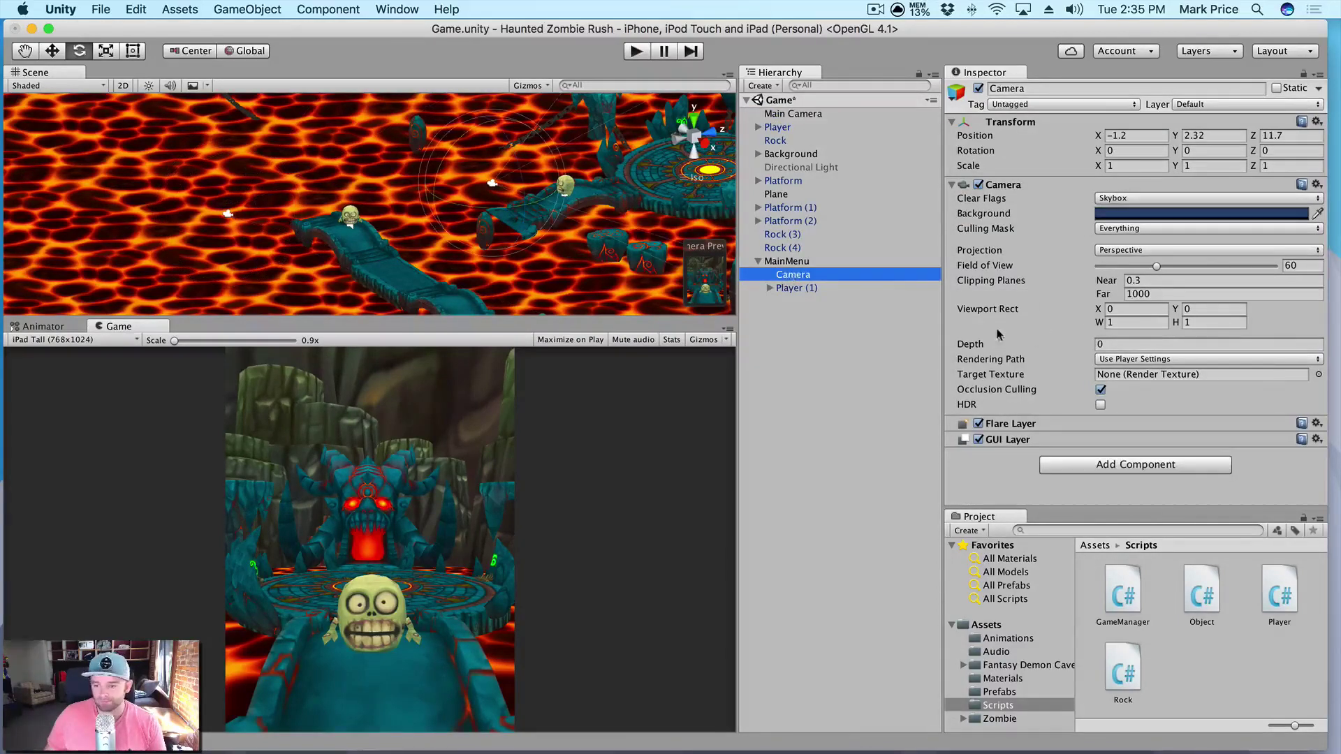
click(796, 116)
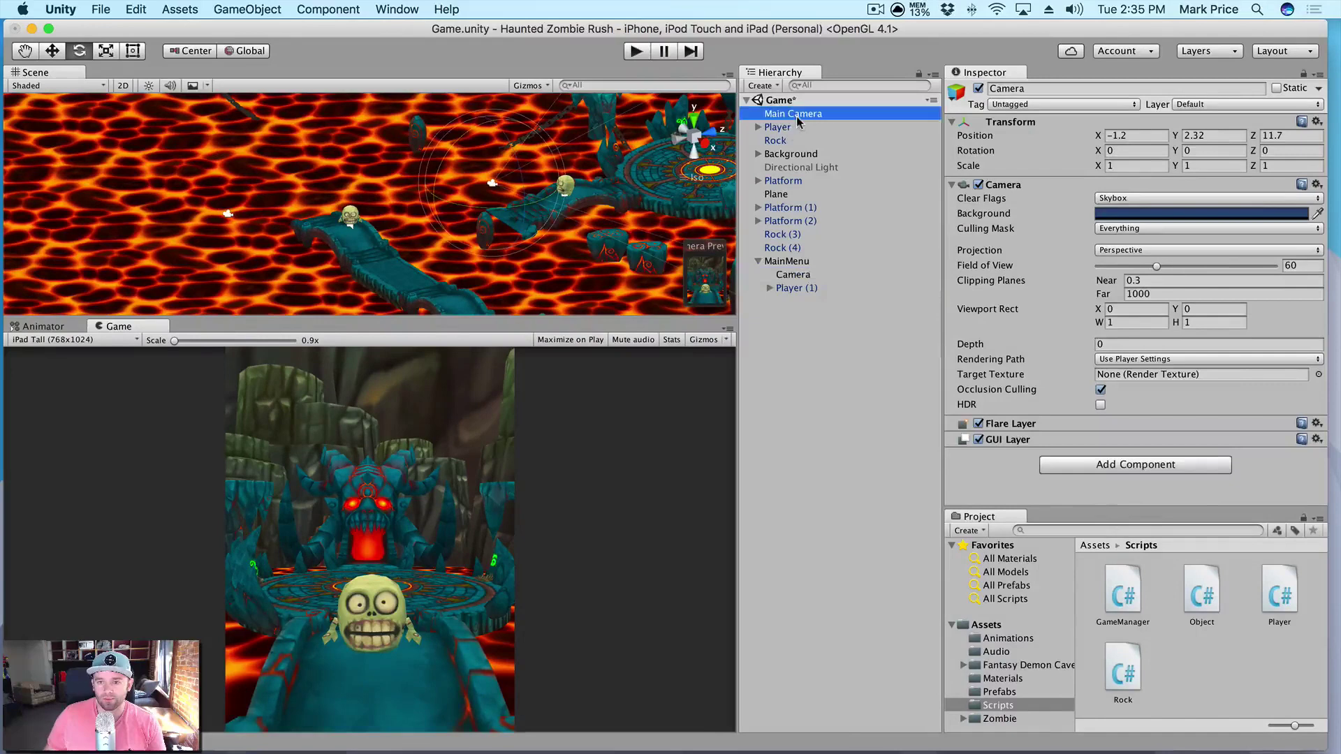
click(797, 275)
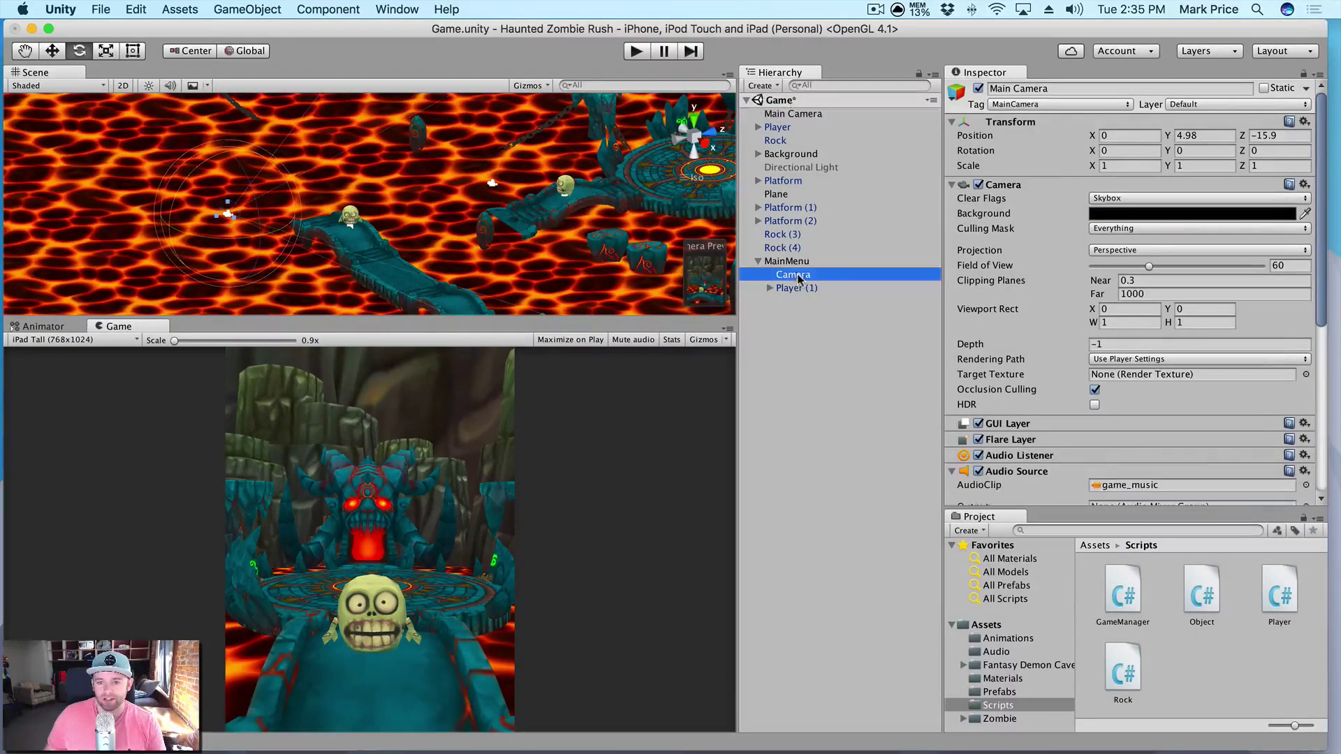
click(1118, 342)
text(-3)
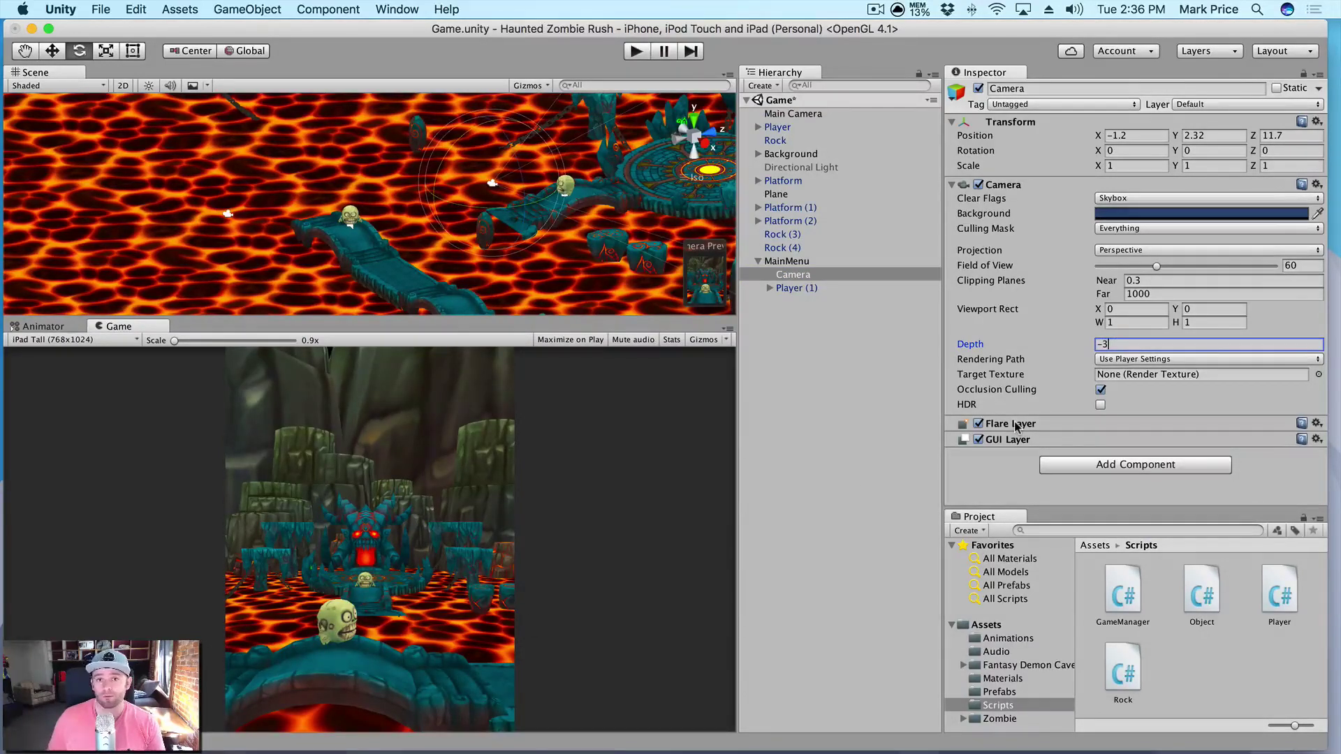
Set the MainMenu camera's Depth to 0 and save the scene
double_click(1107, 345)
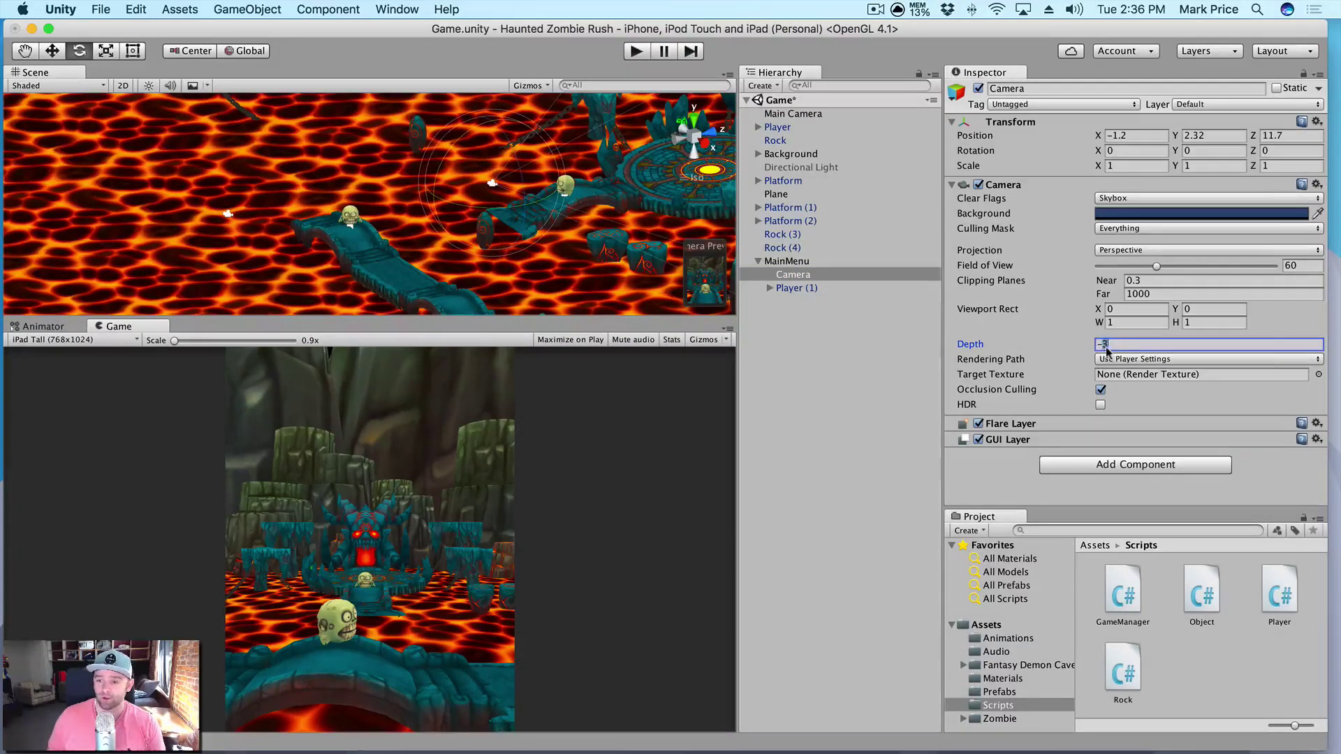
text(5)
key(BackSpace)
key(BackSpace)
text(0)
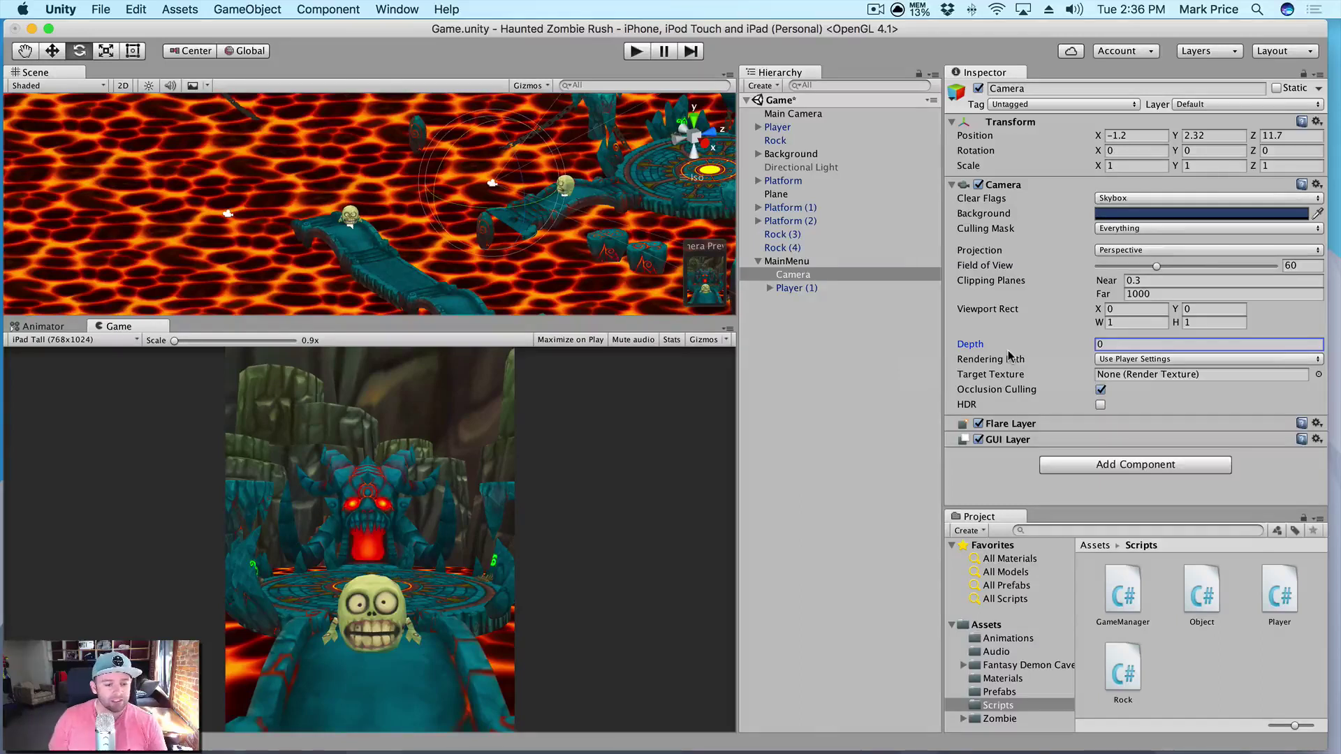
key(super+s)
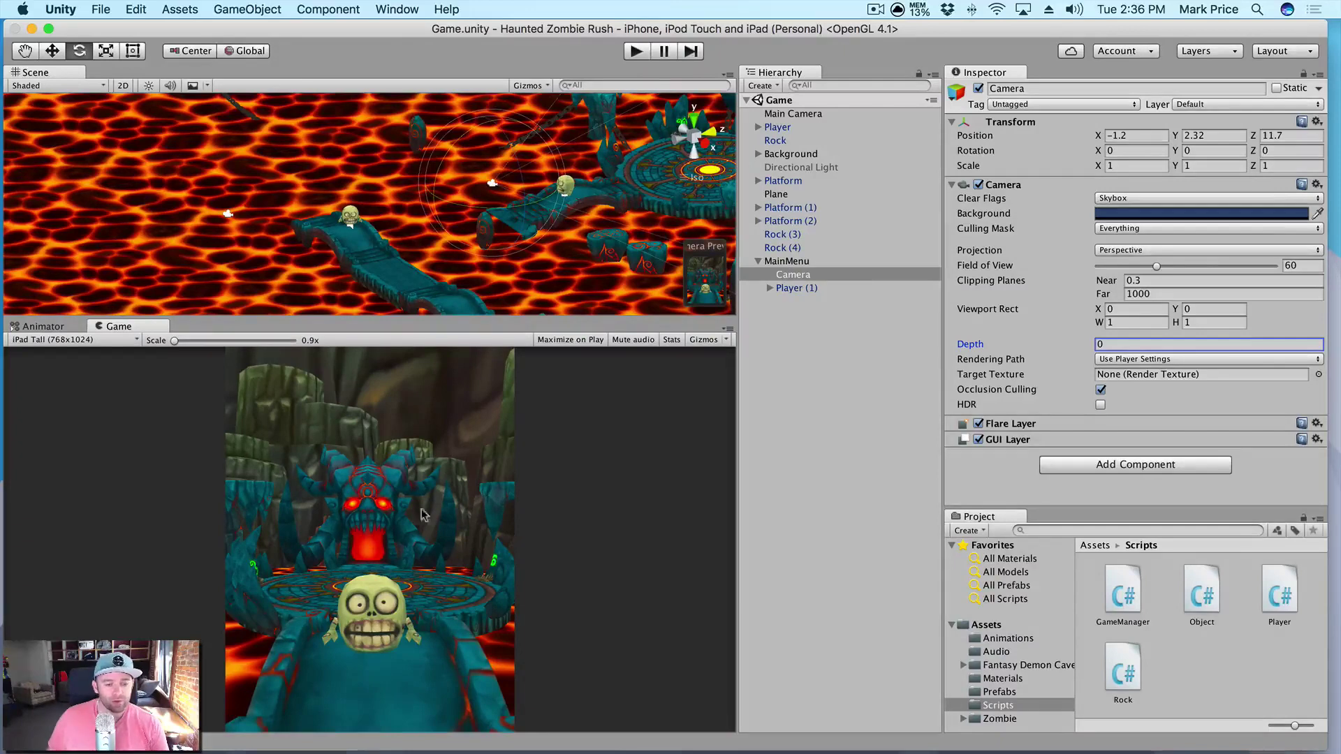
Deactivate and reactivate the MainMenu object to compare the game views, and run the game in play mode
click(798, 262)
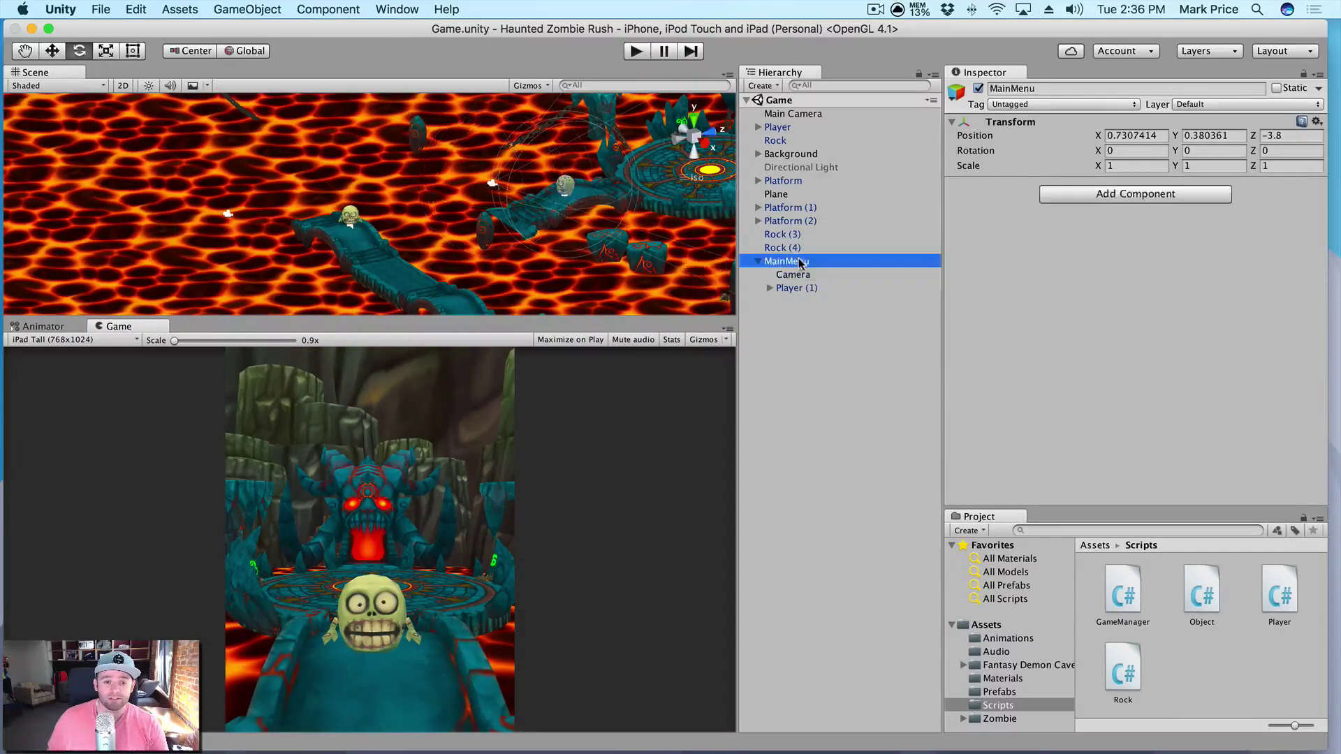
click(978, 90)
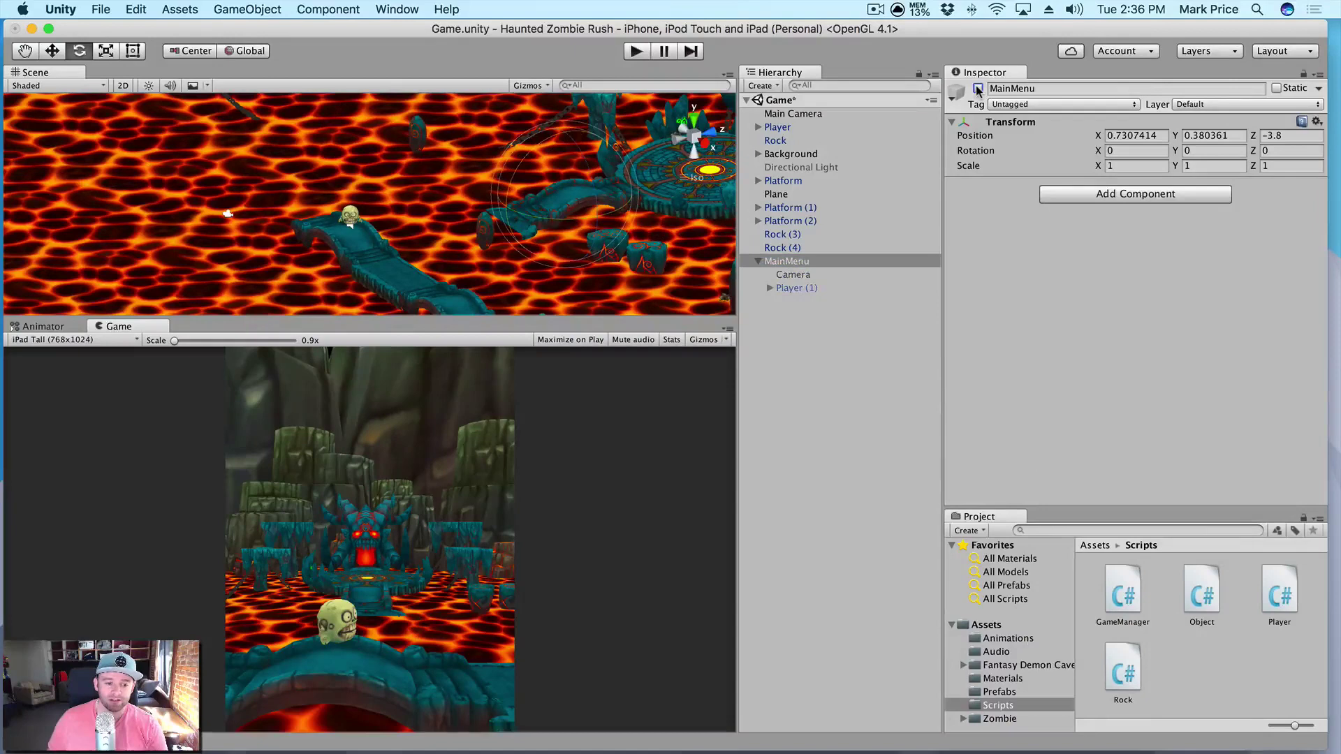
click(978, 89)
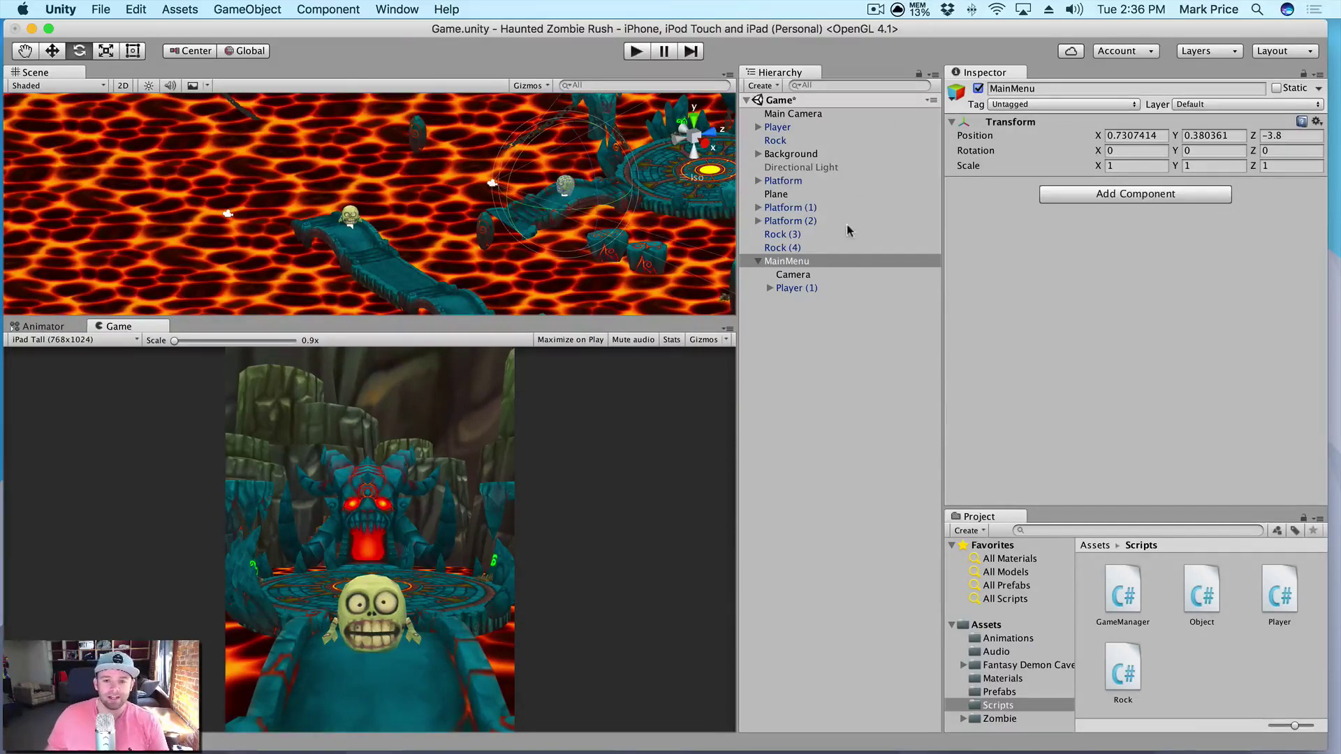
click(636, 51)
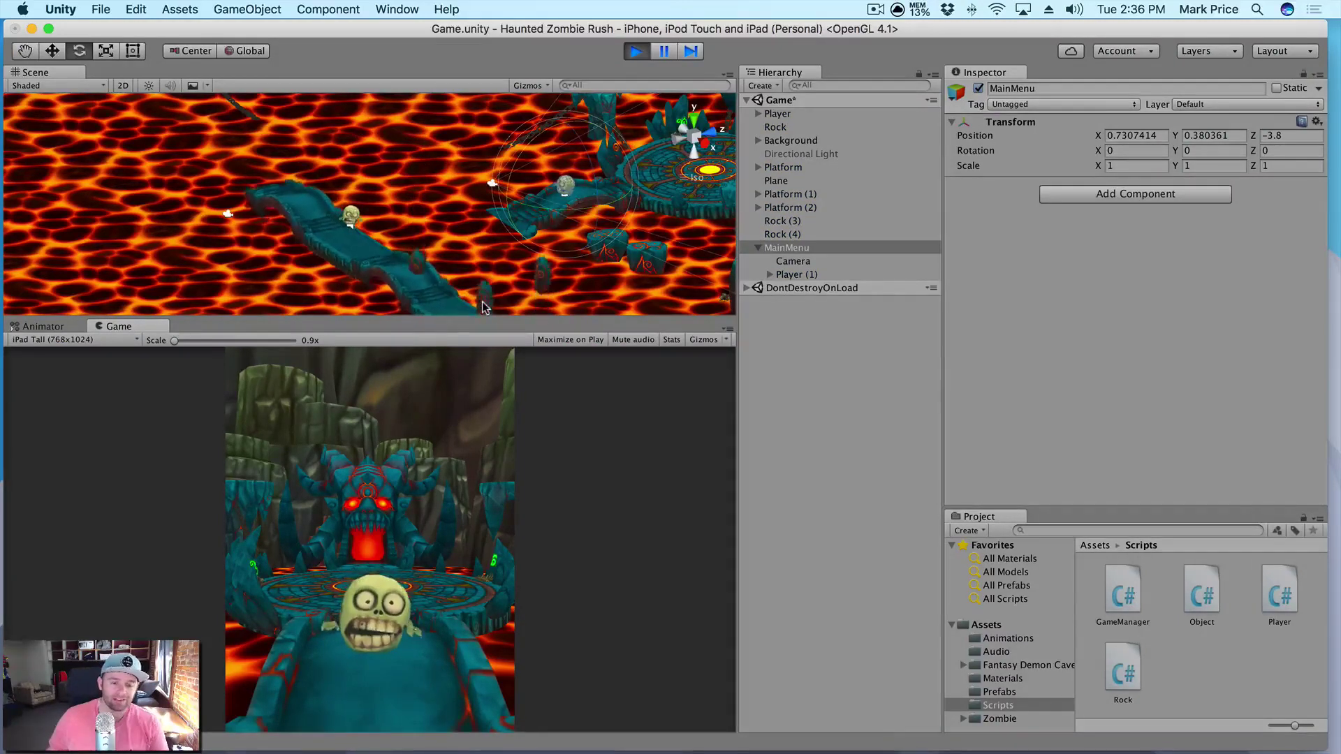
Stop play mode and collapse the MainMenu object's children in the Hierarchy
click(638, 51)
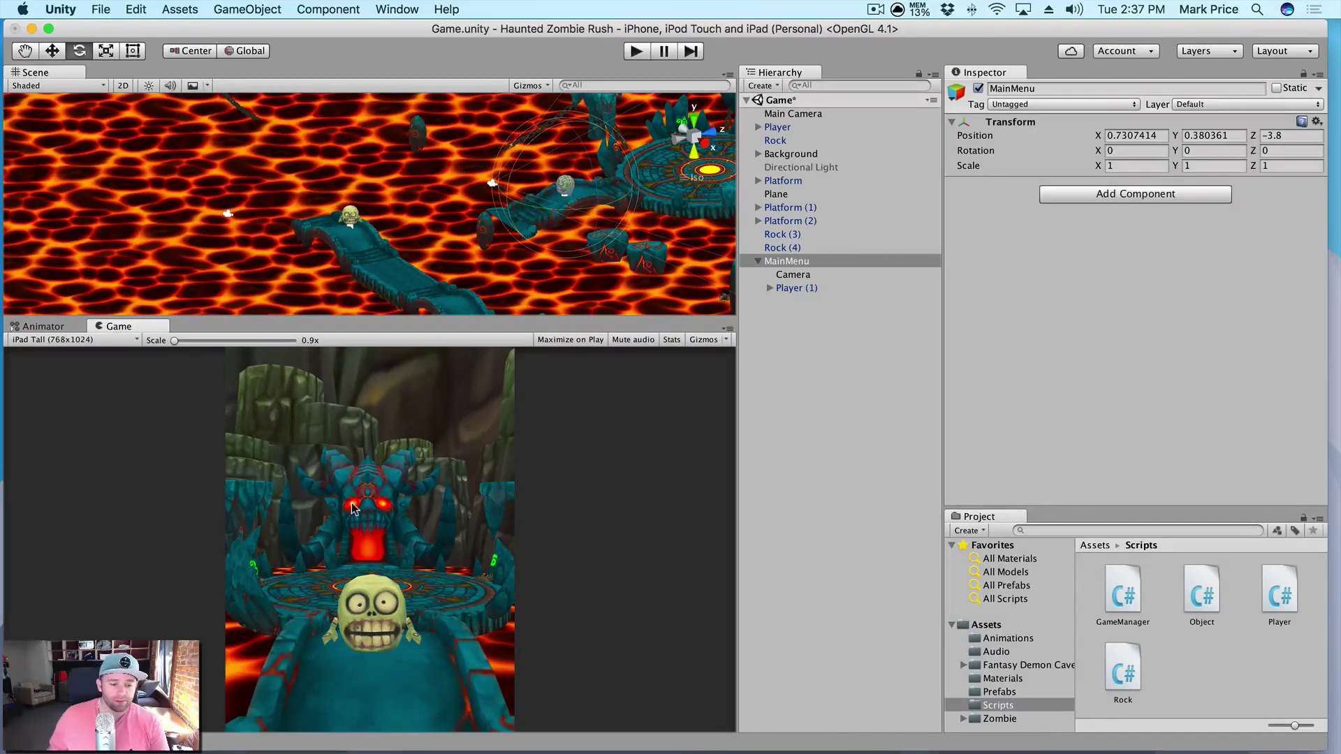
click(775, 261)
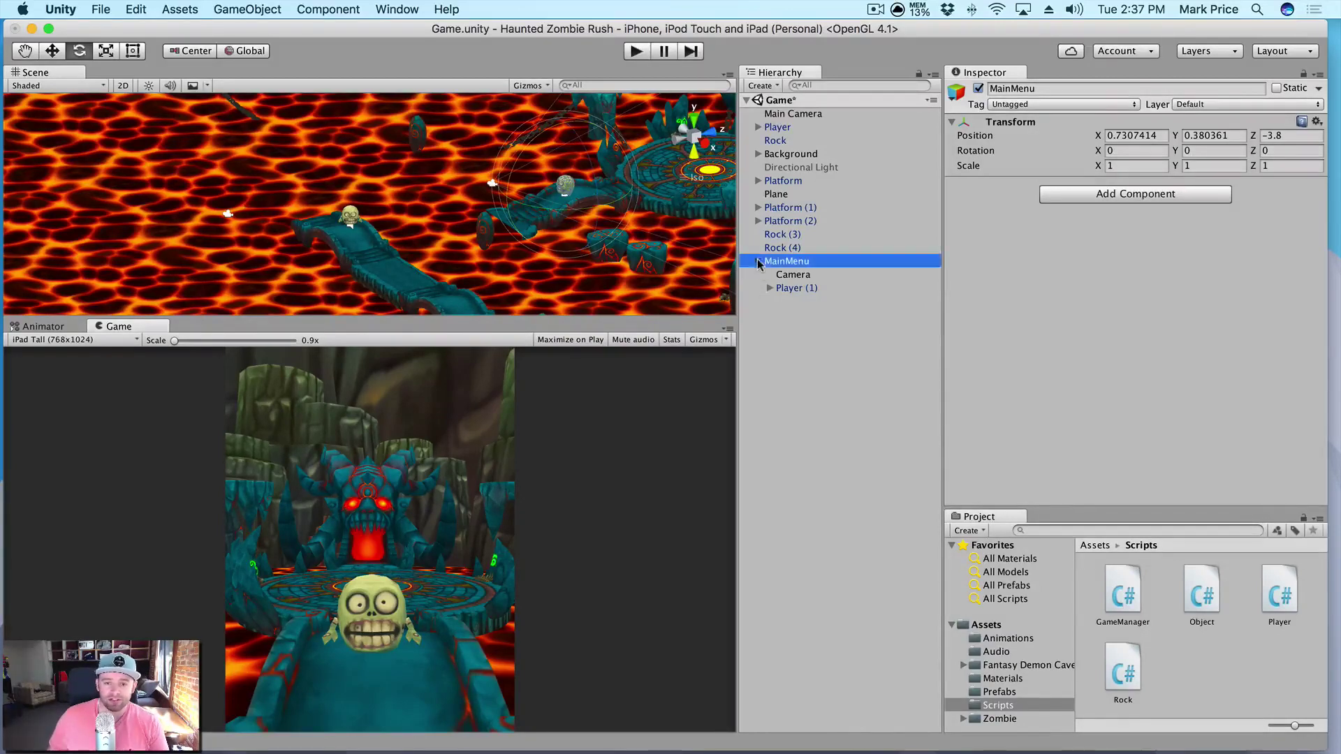
click(758, 262)
click(764, 274)
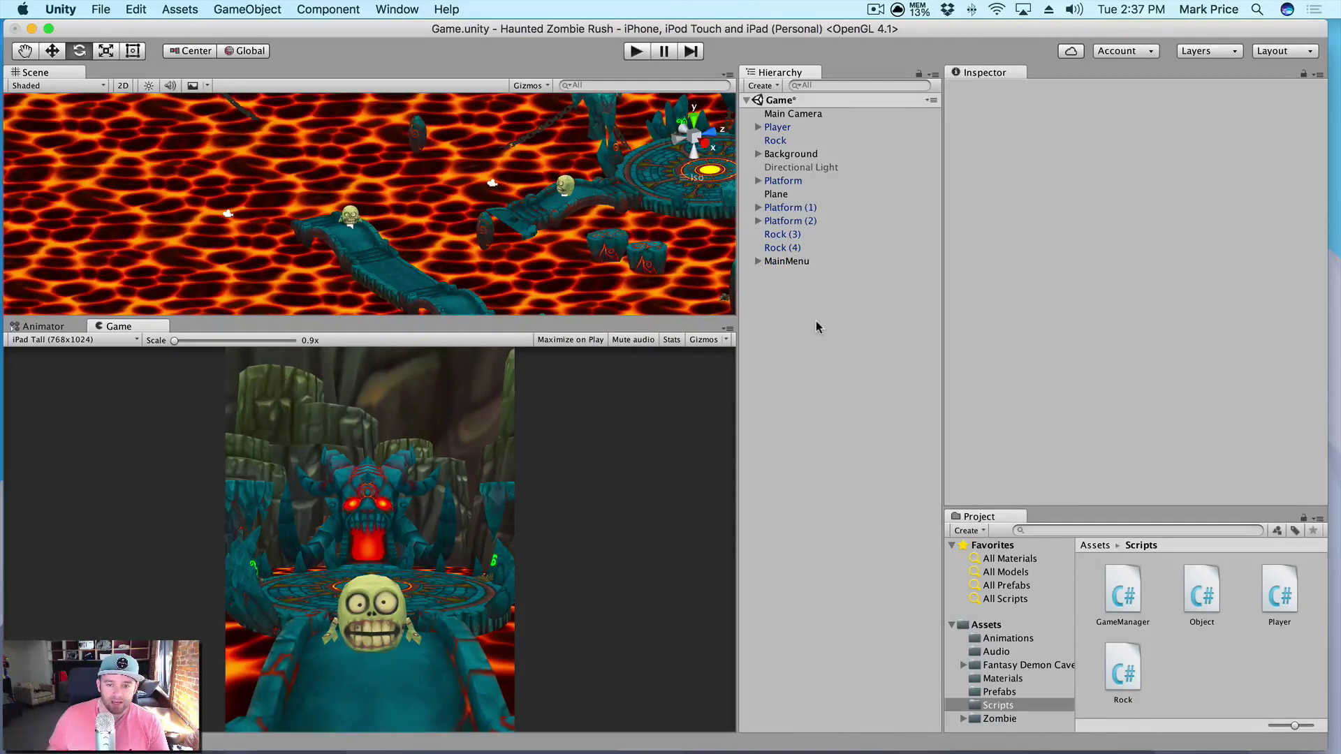
Add a UI Raw Image to the Game scene, outside the MainMenu object
right_click(794, 306)
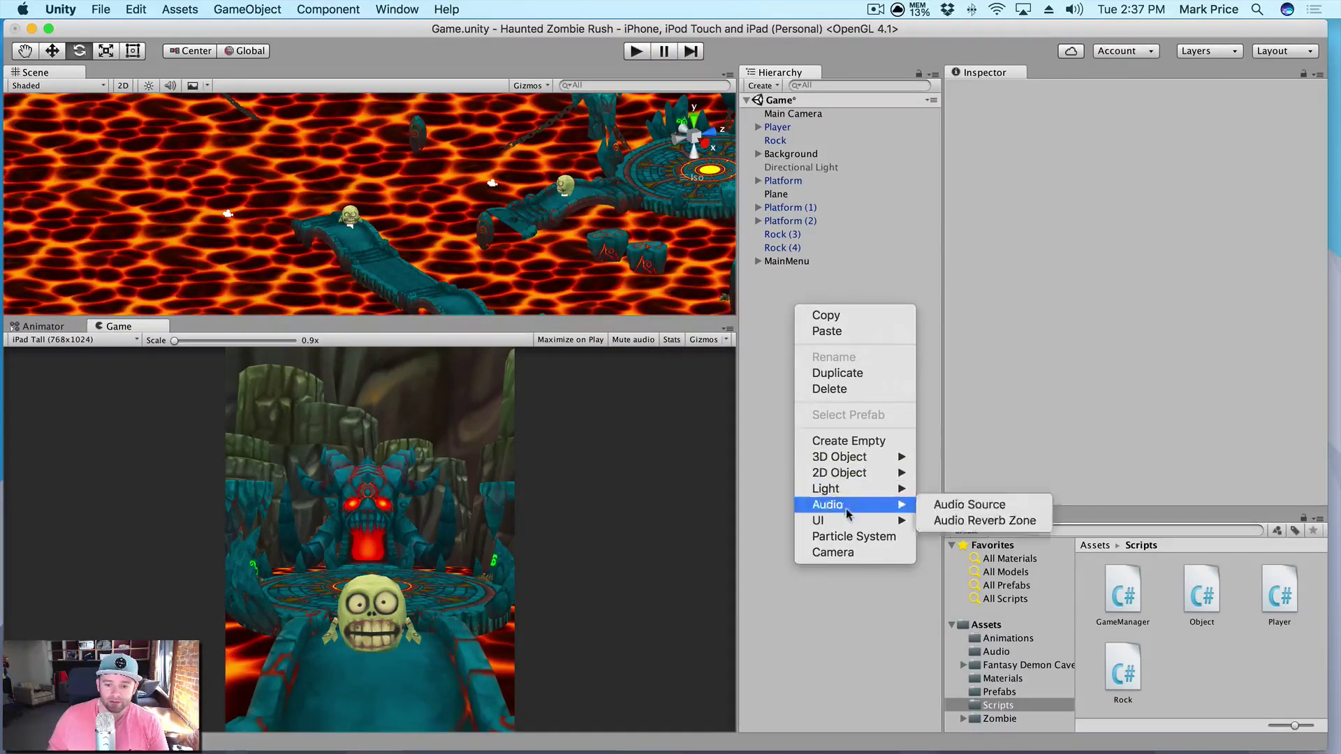
mouse_move(845, 524)
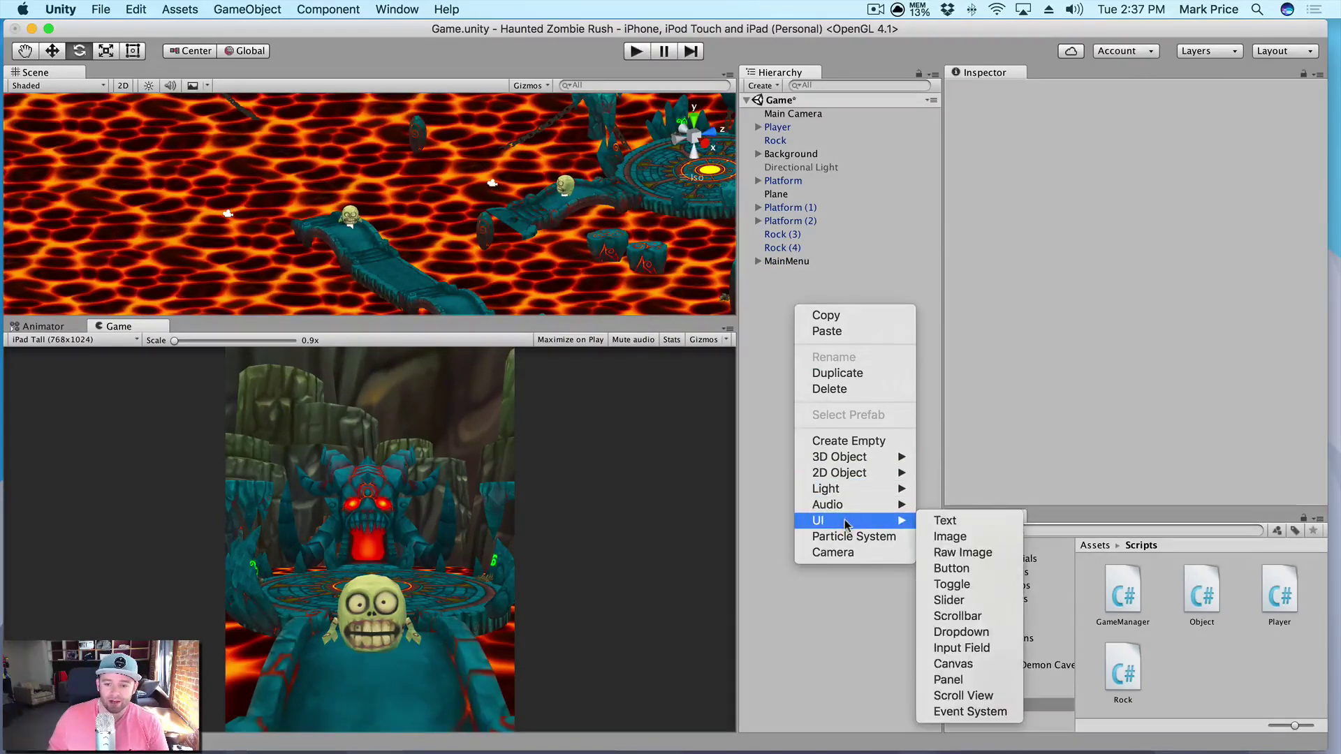
click(953, 553)
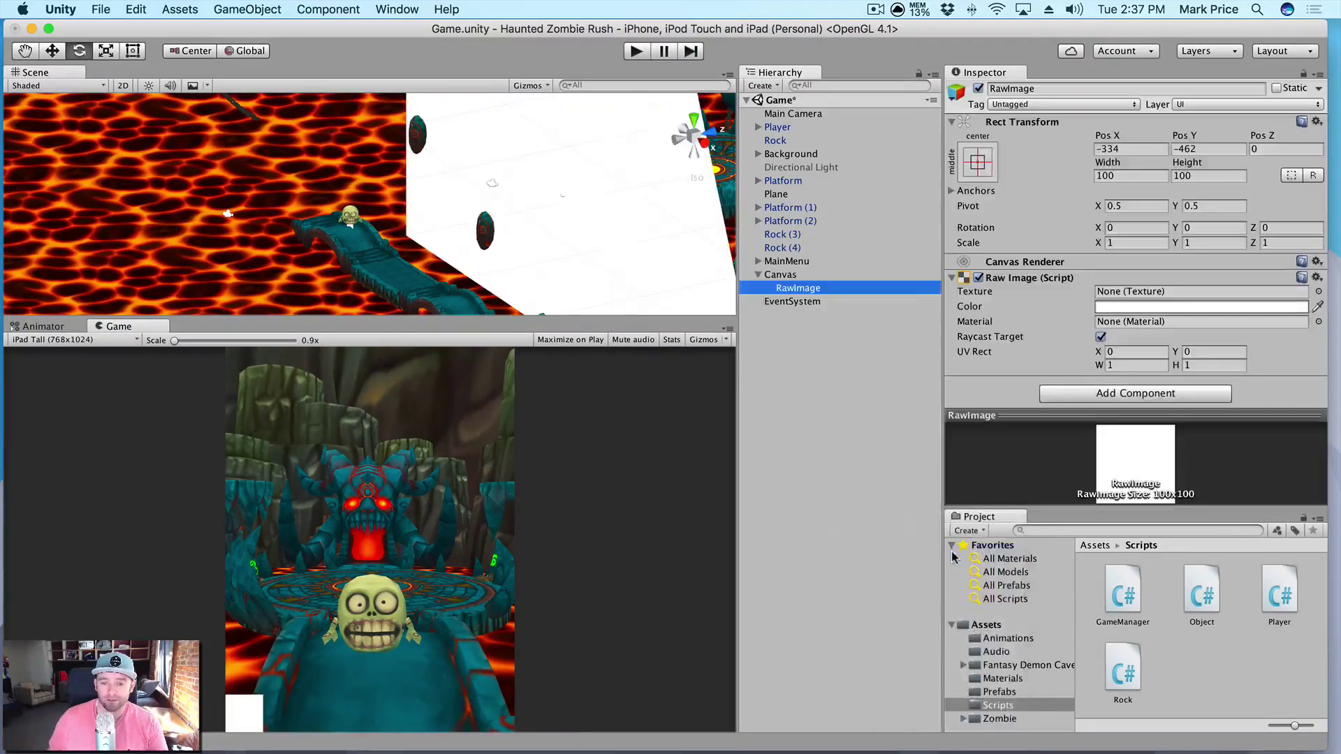
Examine the canvas's size relative to the level in the Scene view and inspect the Canvas and RawImage properties
click(299, 190)
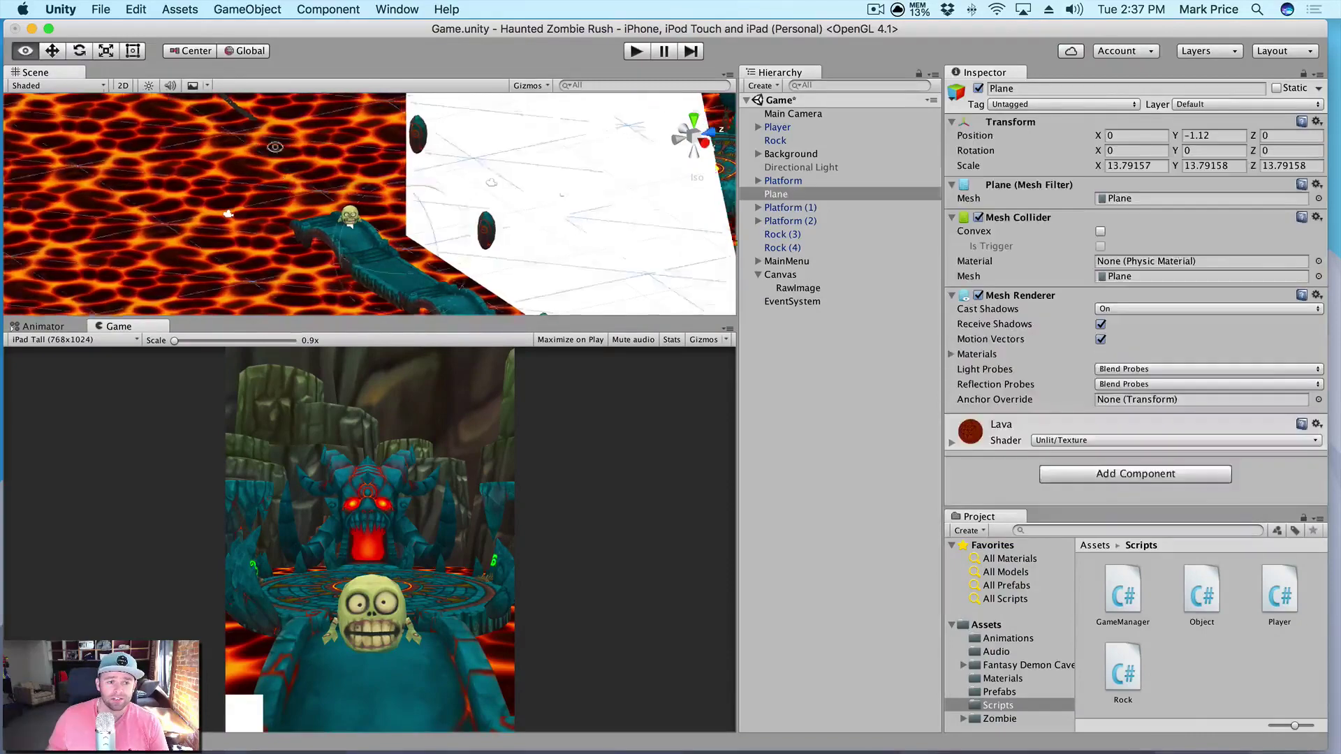
scroll(489, 160, up, 5)
middle_drag(500, 157, 359, 258)
scroll(364, 251, down, 5)
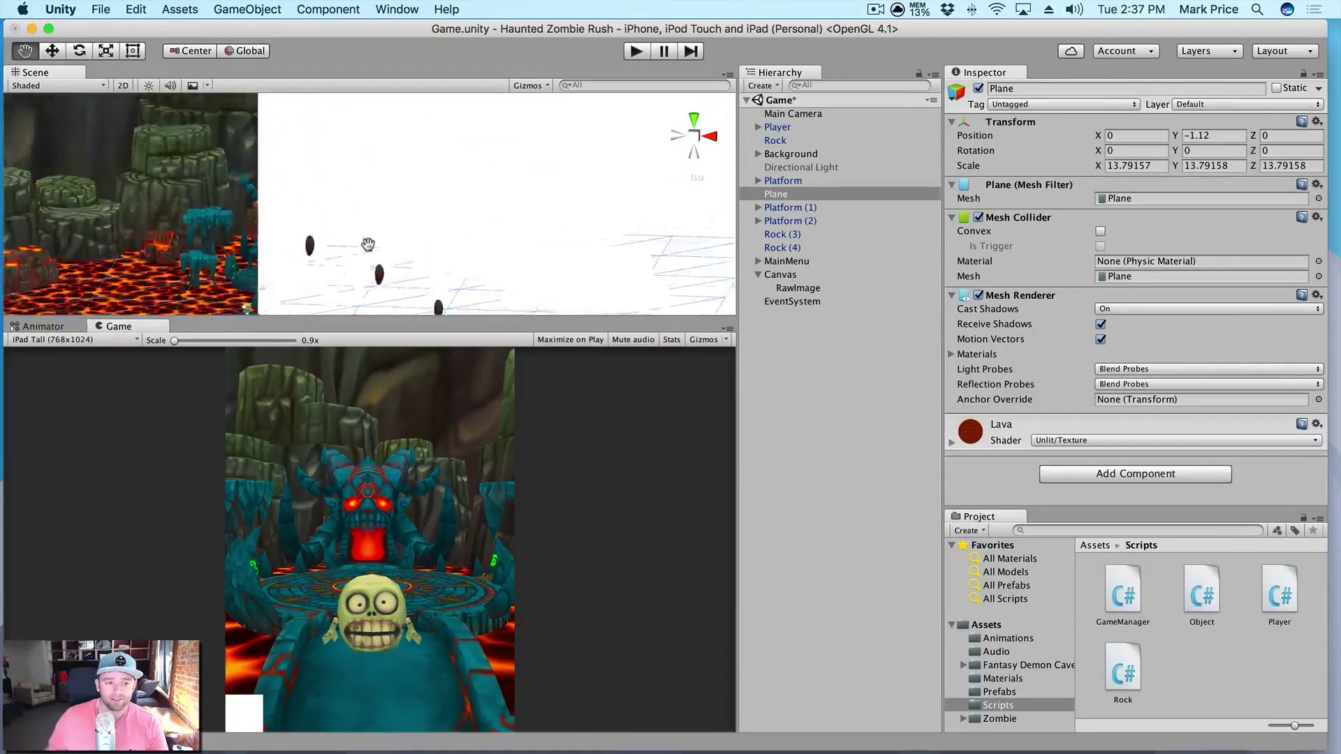
scroll(419, 210, up, 5)
scroll(421, 214, down, 2)
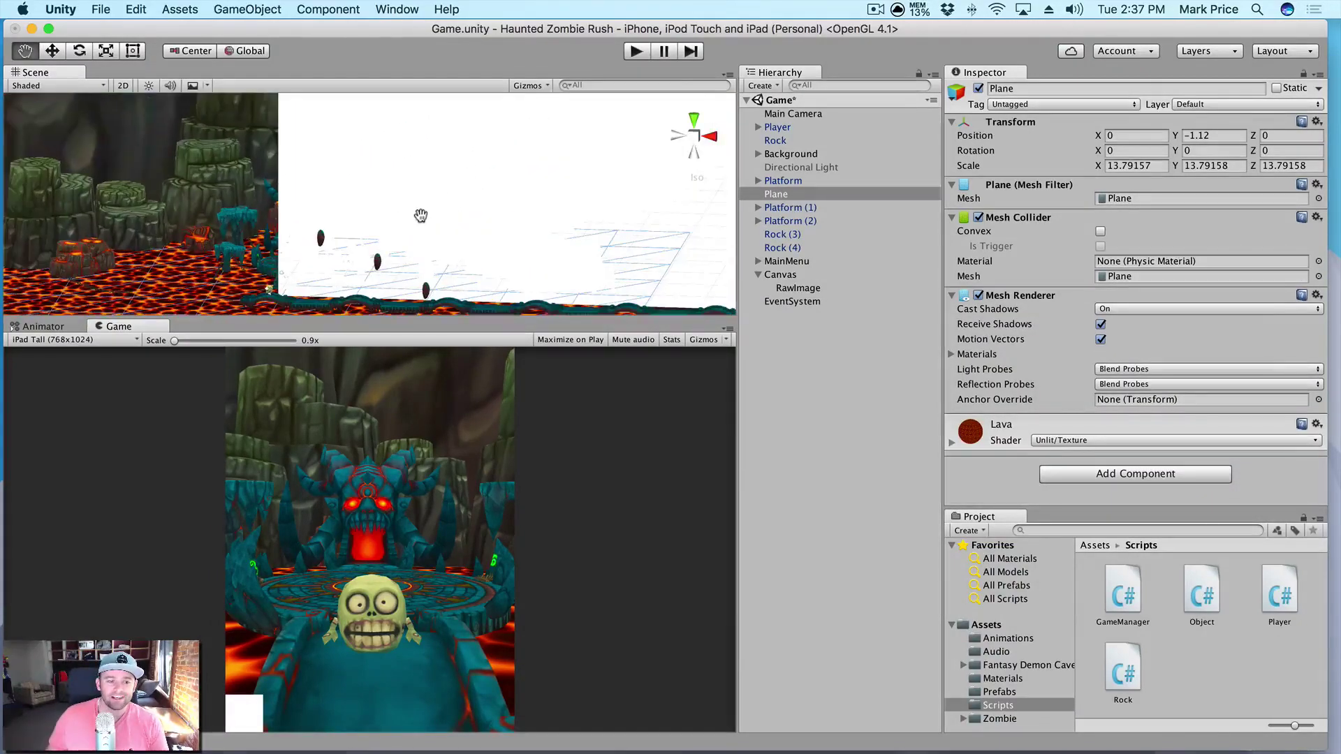
scroll(420, 218, down, 6)
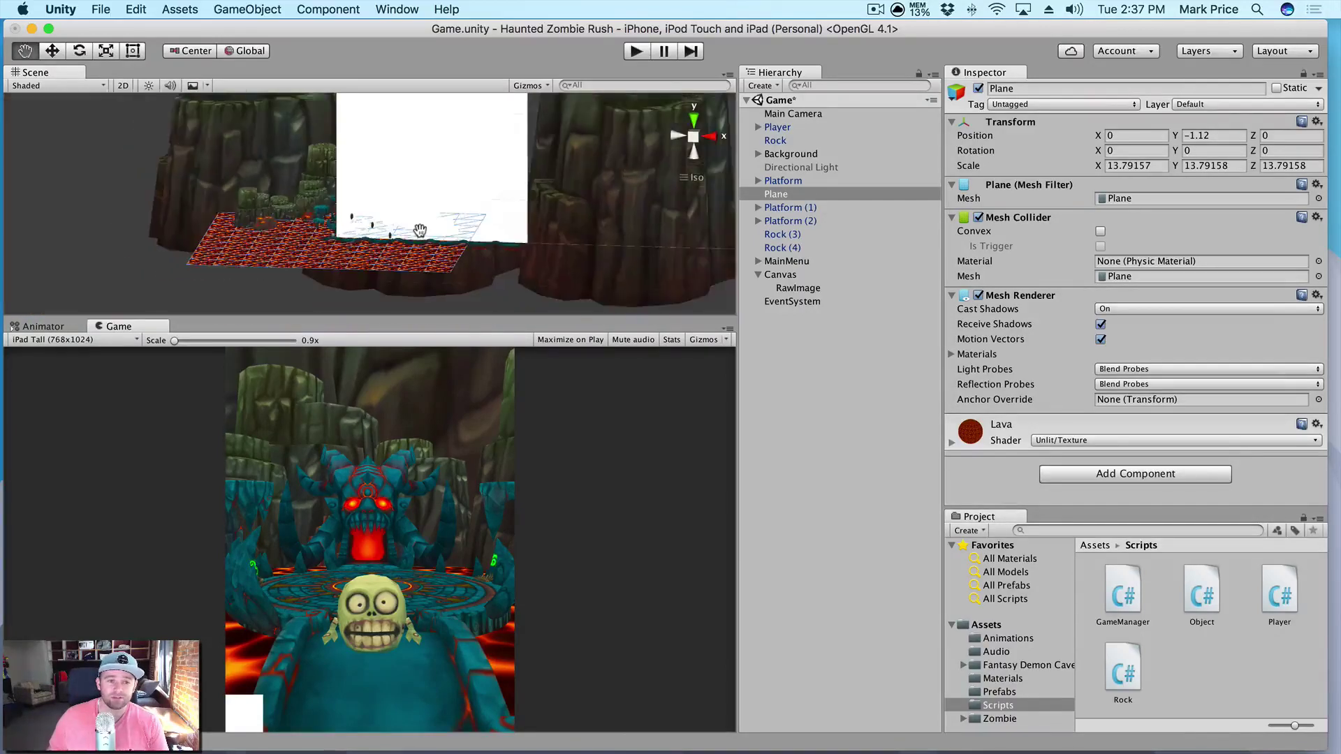
scroll(419, 231, up, 5)
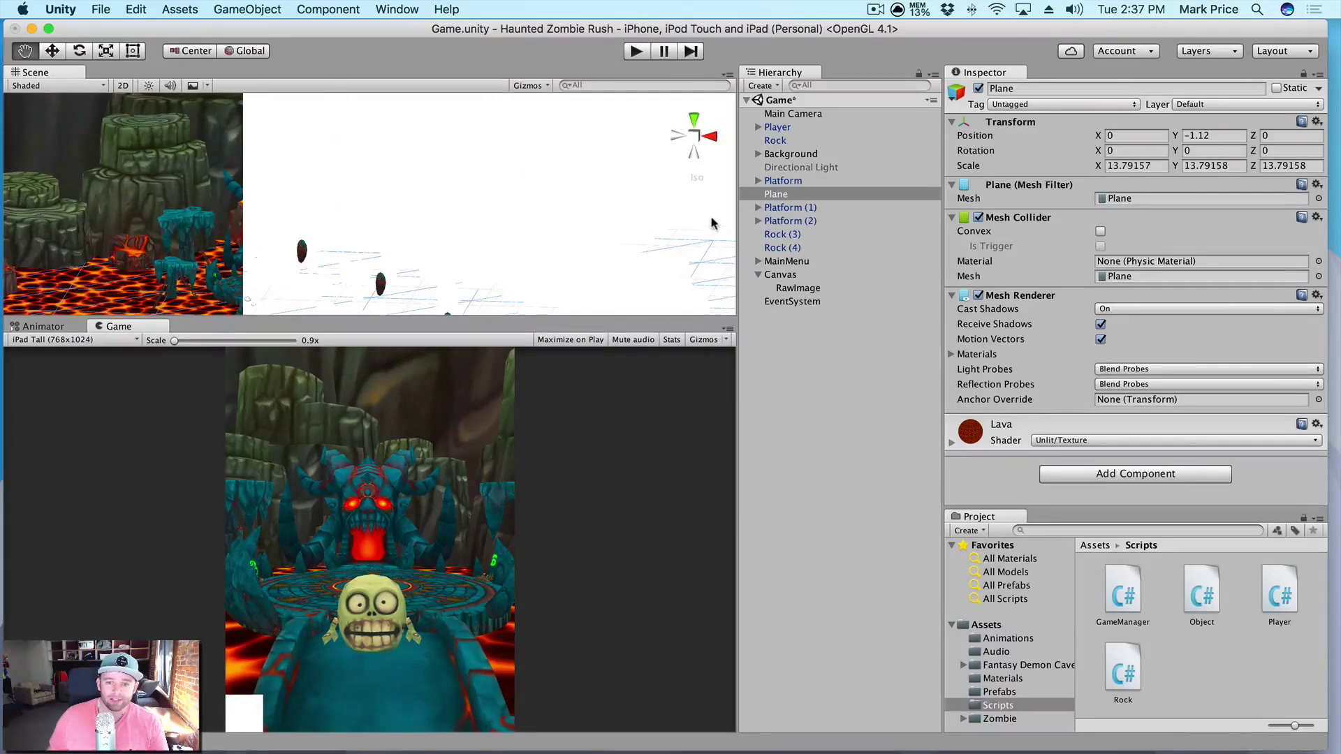
click(790, 193)
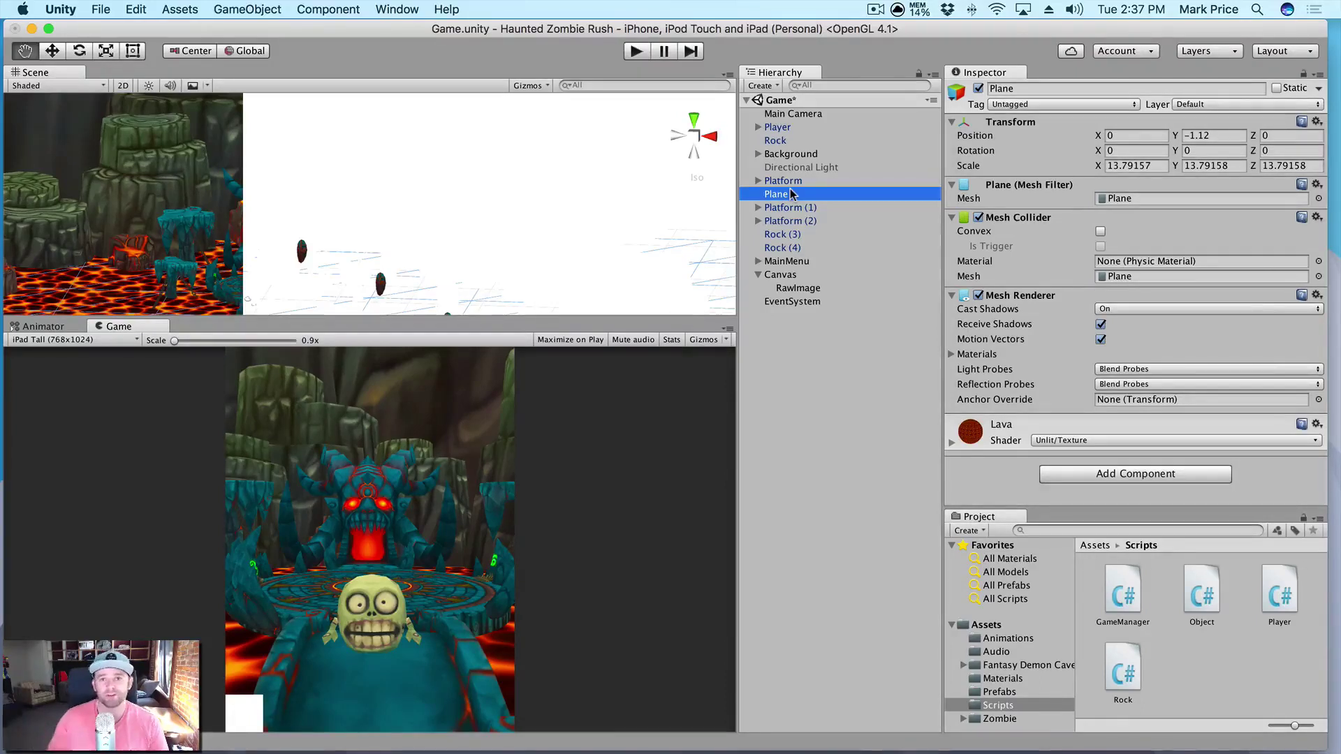
click(797, 275)
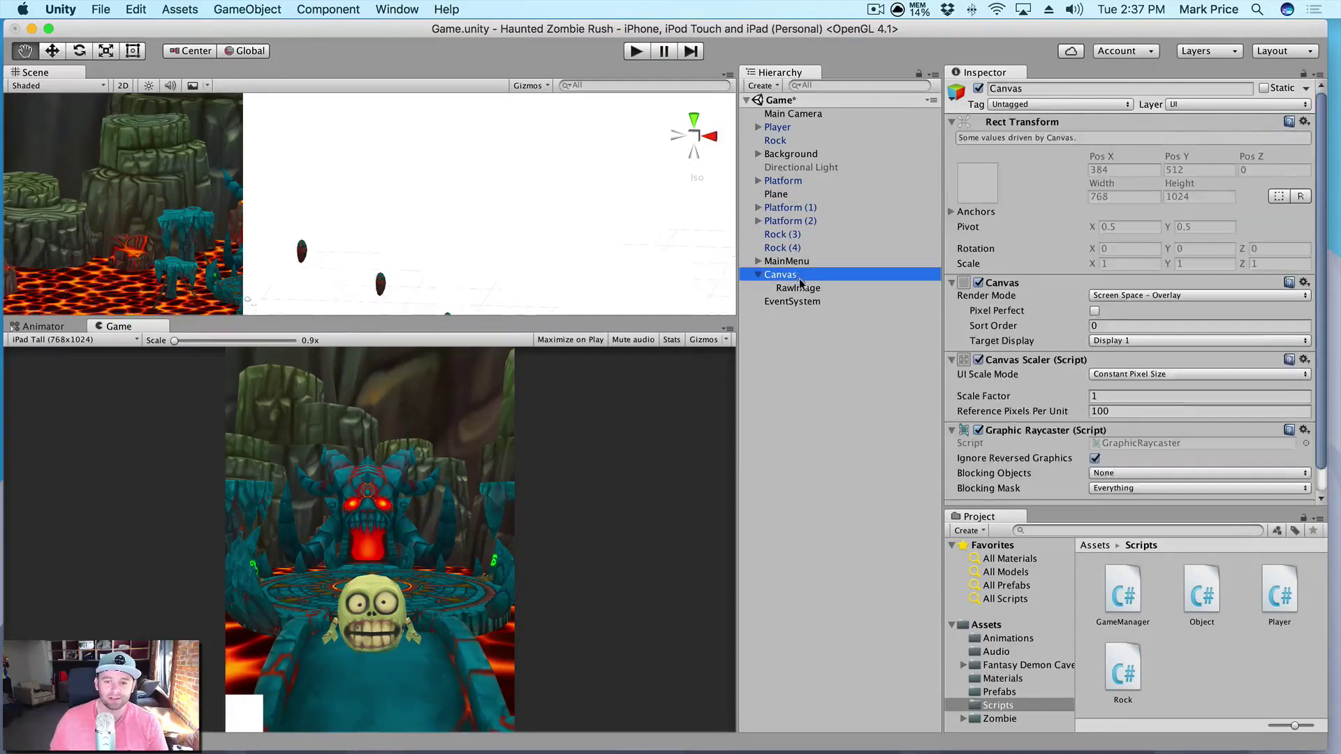
click(802, 288)
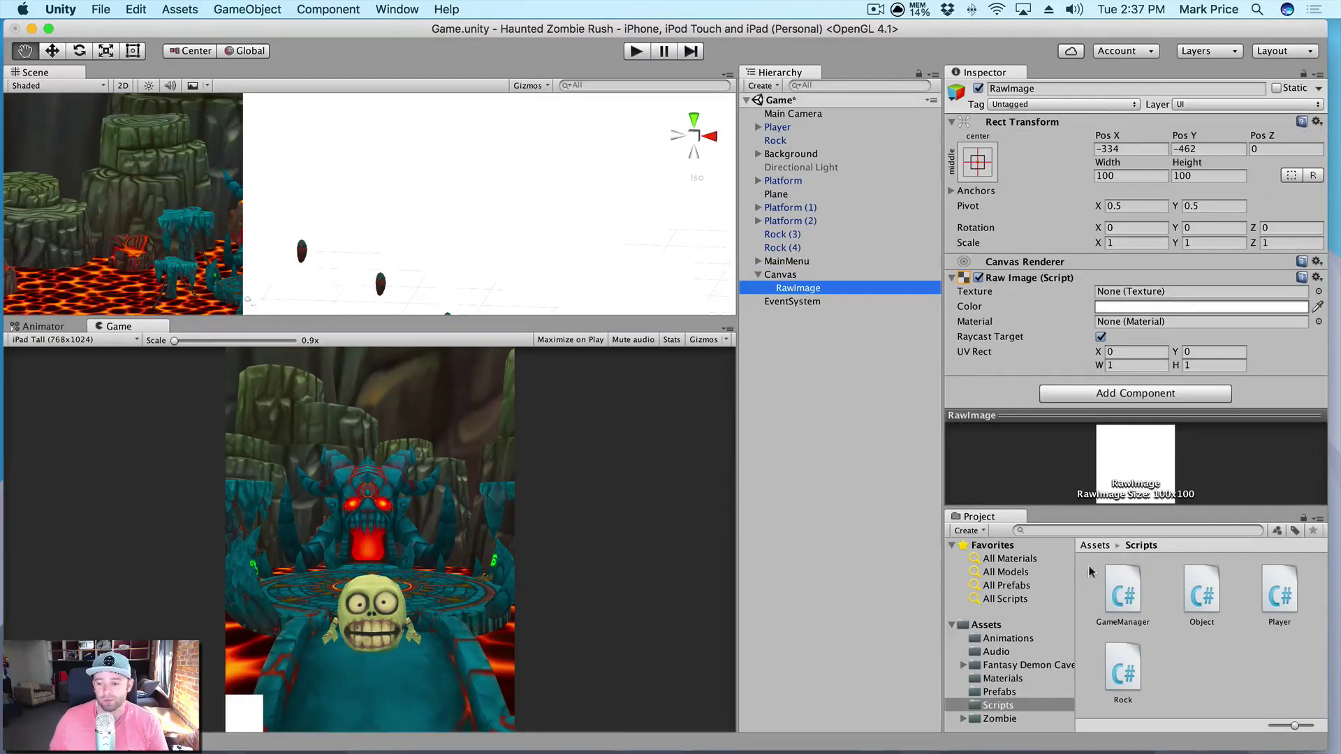
Create a folder called Textures in the project's Assets folder and open it
click(985, 625)
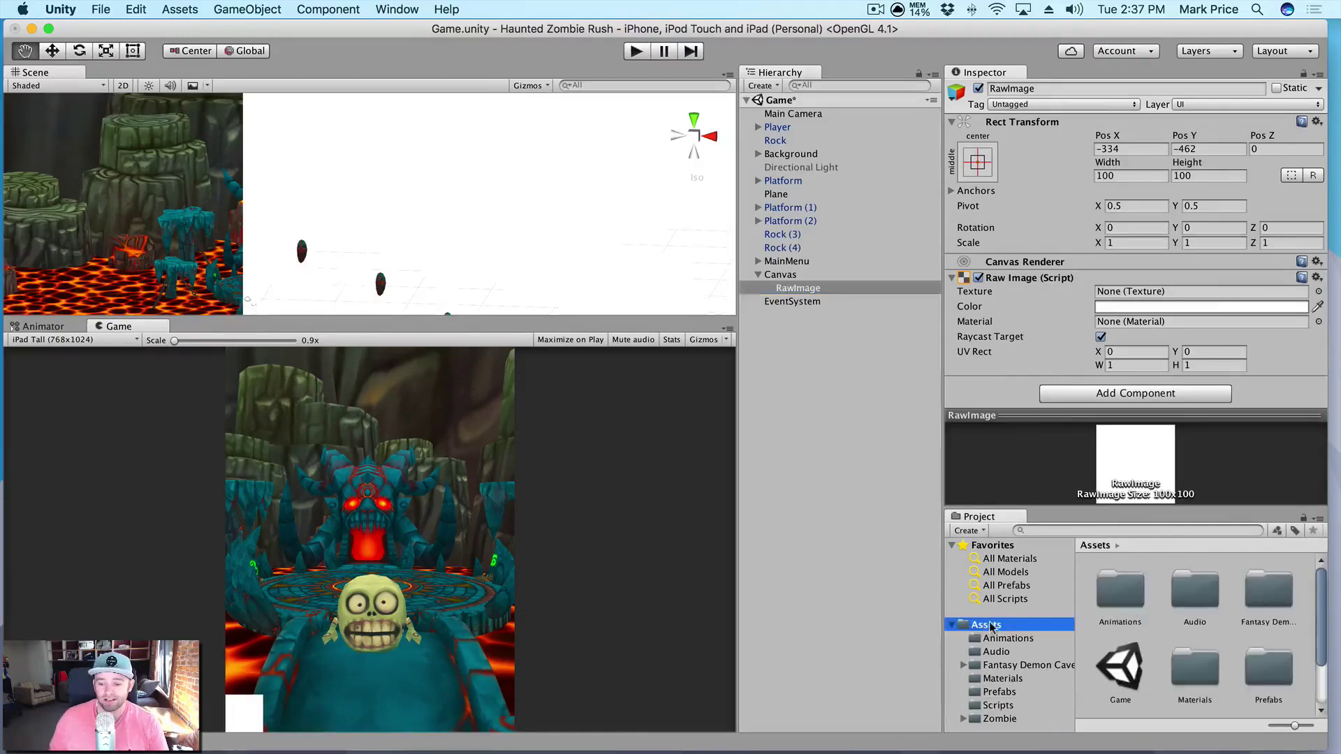
right_click(991, 626)
mouse_move(1041, 452)
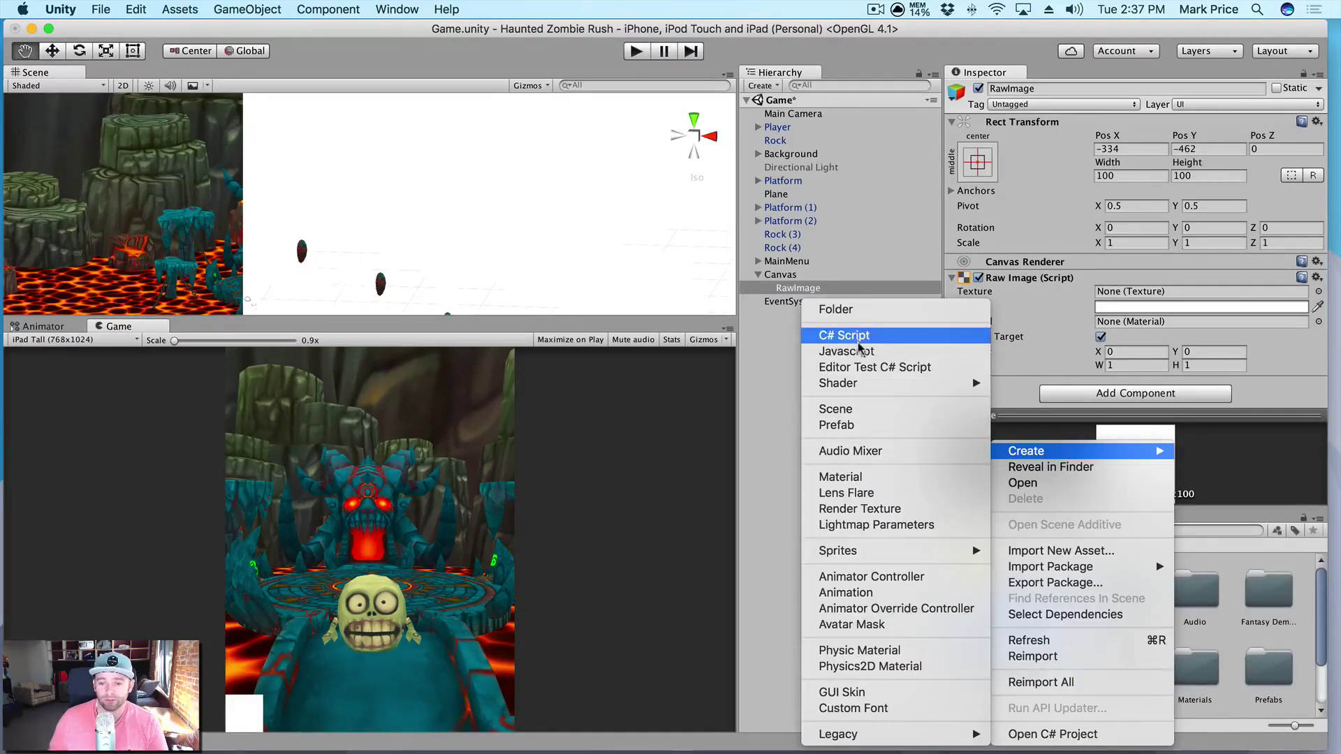
click(838, 309)
text(Textu)
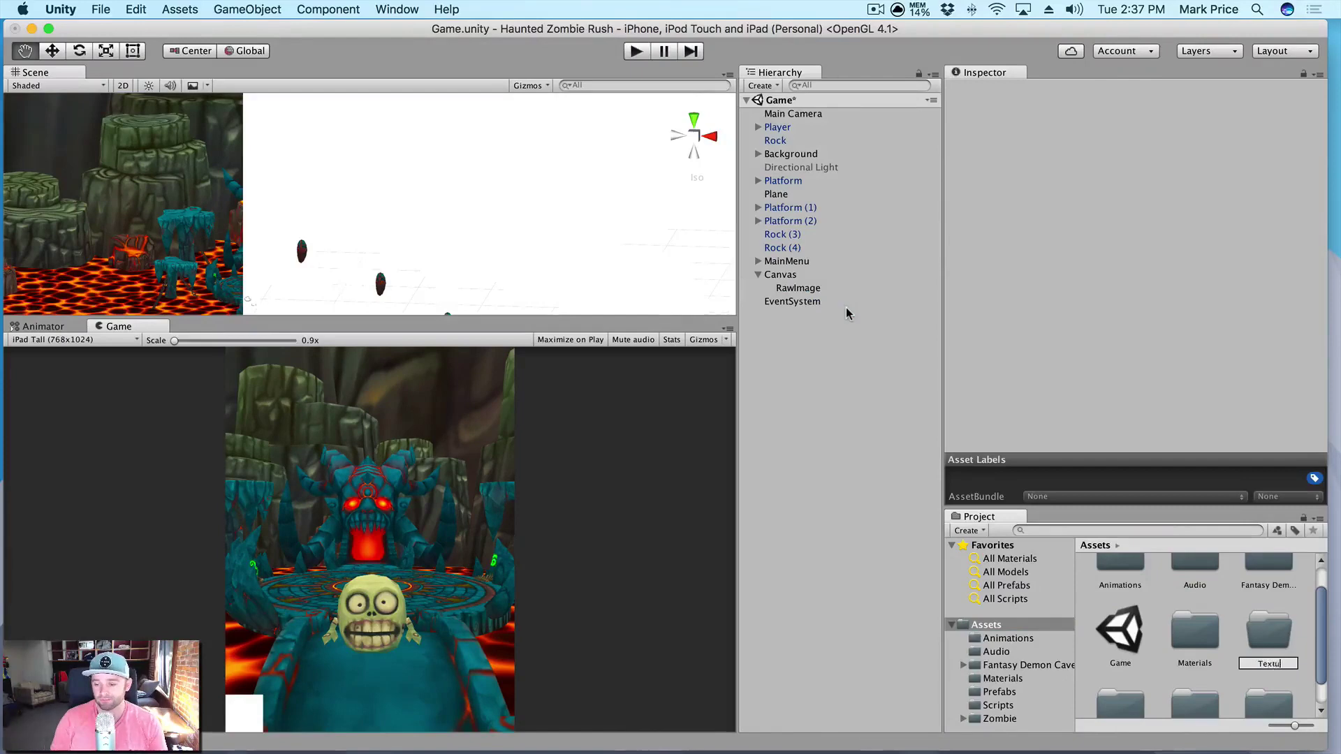
text(res)
key(Return)
double_click(1191, 699)
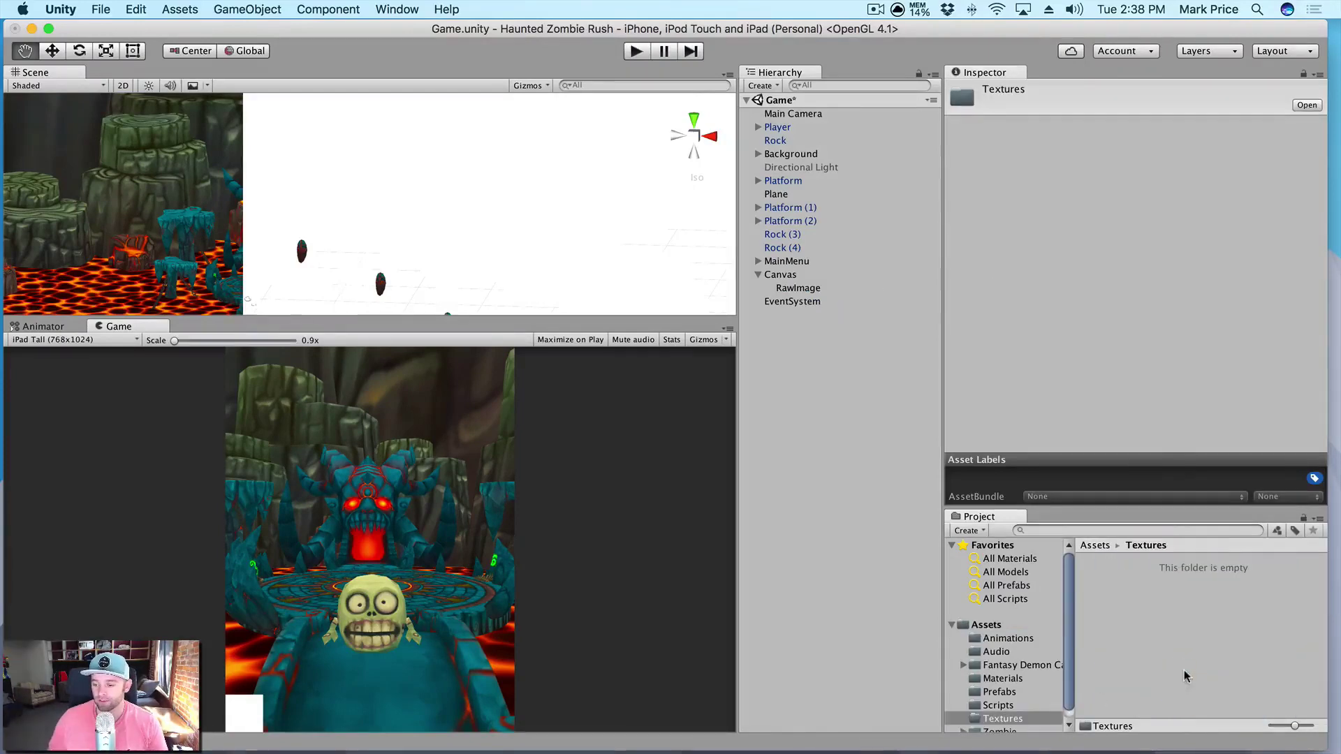
Import the game over, pause box, logo, mainmenu, play and replay images from Finder into the Textures folder, and inspect the pause box and logo textures
click(254, 725)
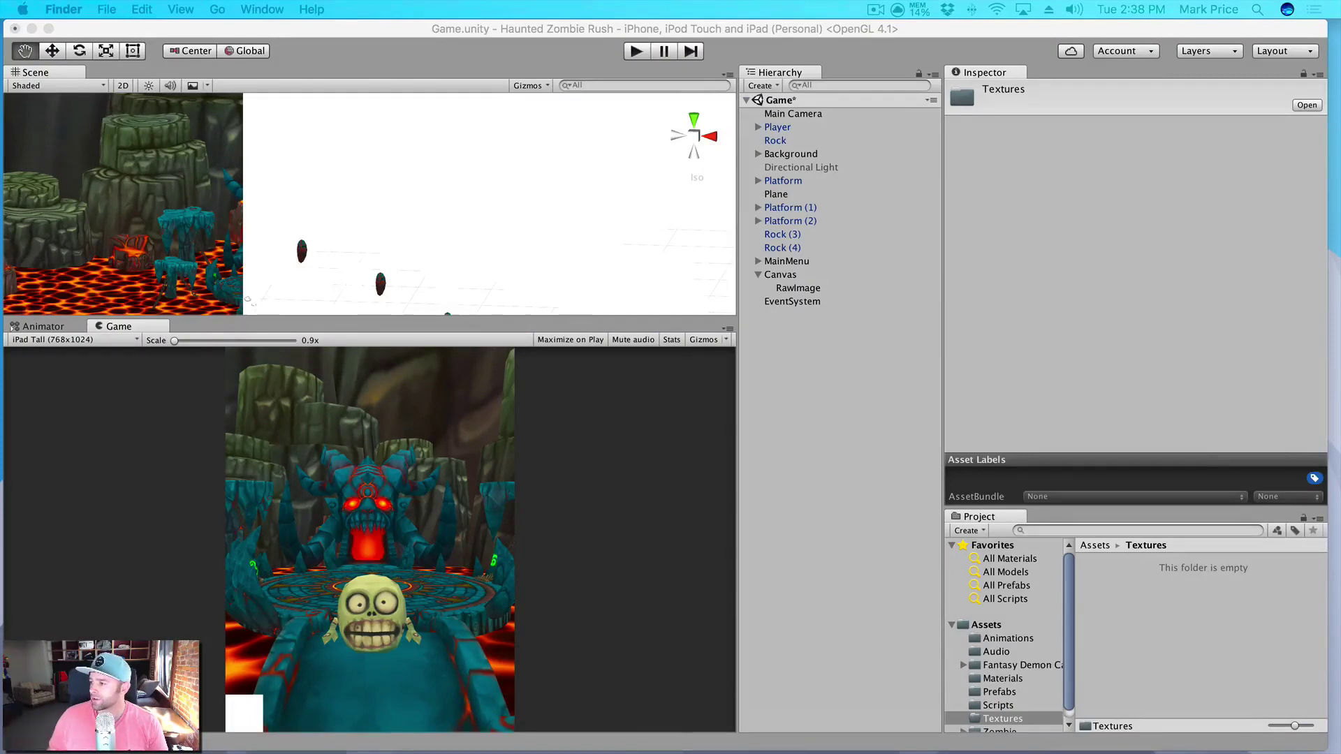
drag(1340, 615, 1139, 599)
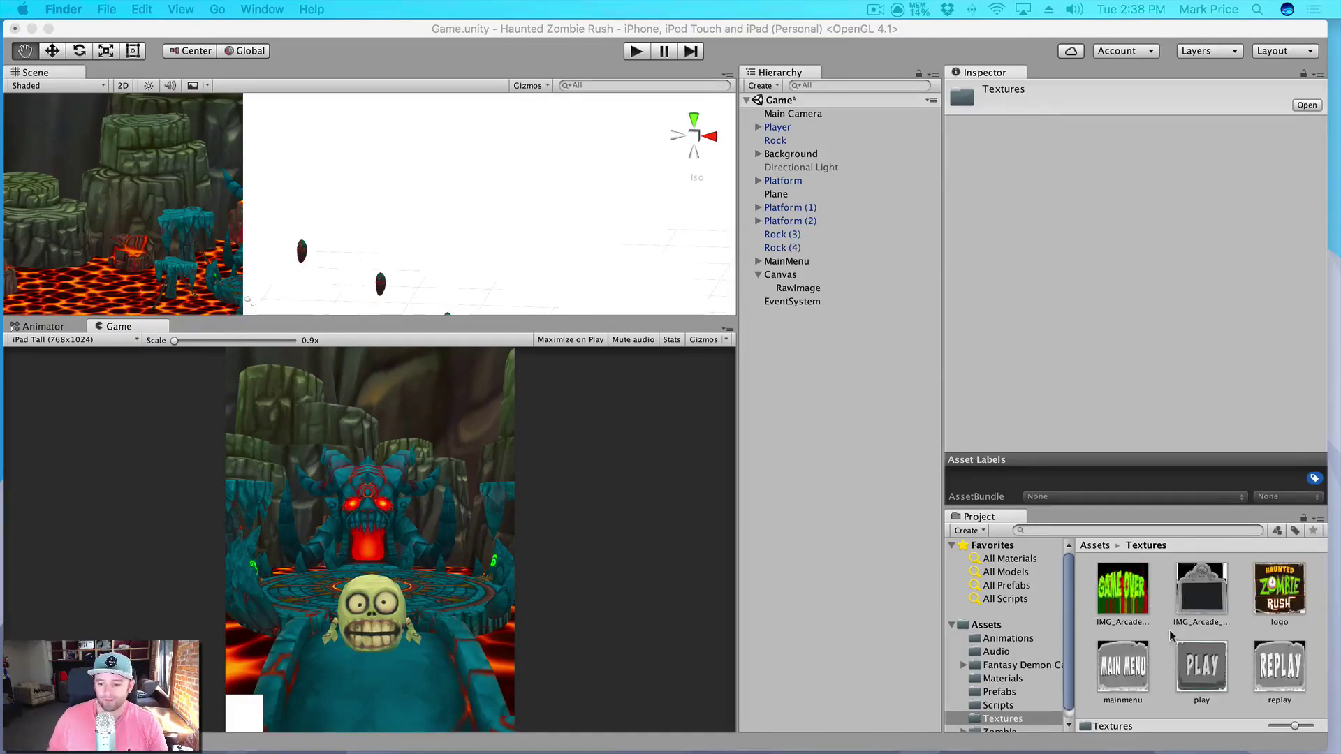
click(1179, 627)
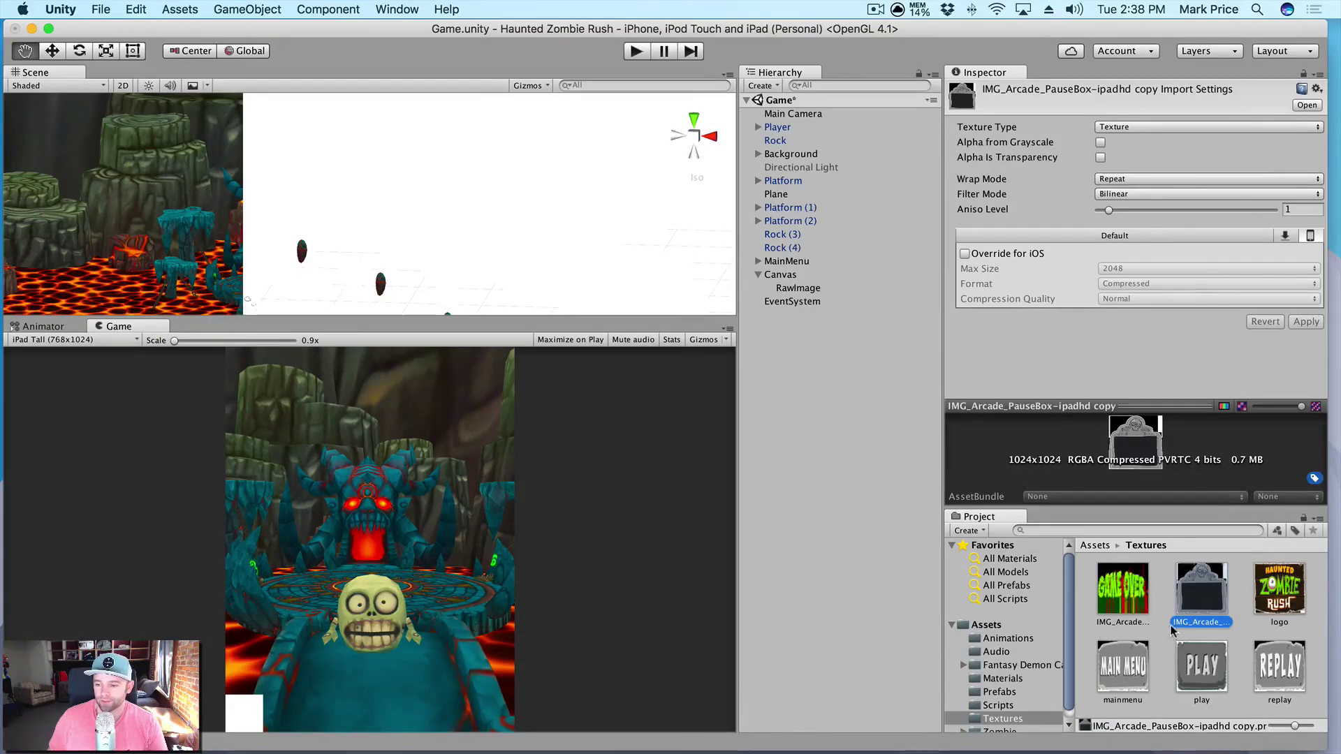
click(1274, 599)
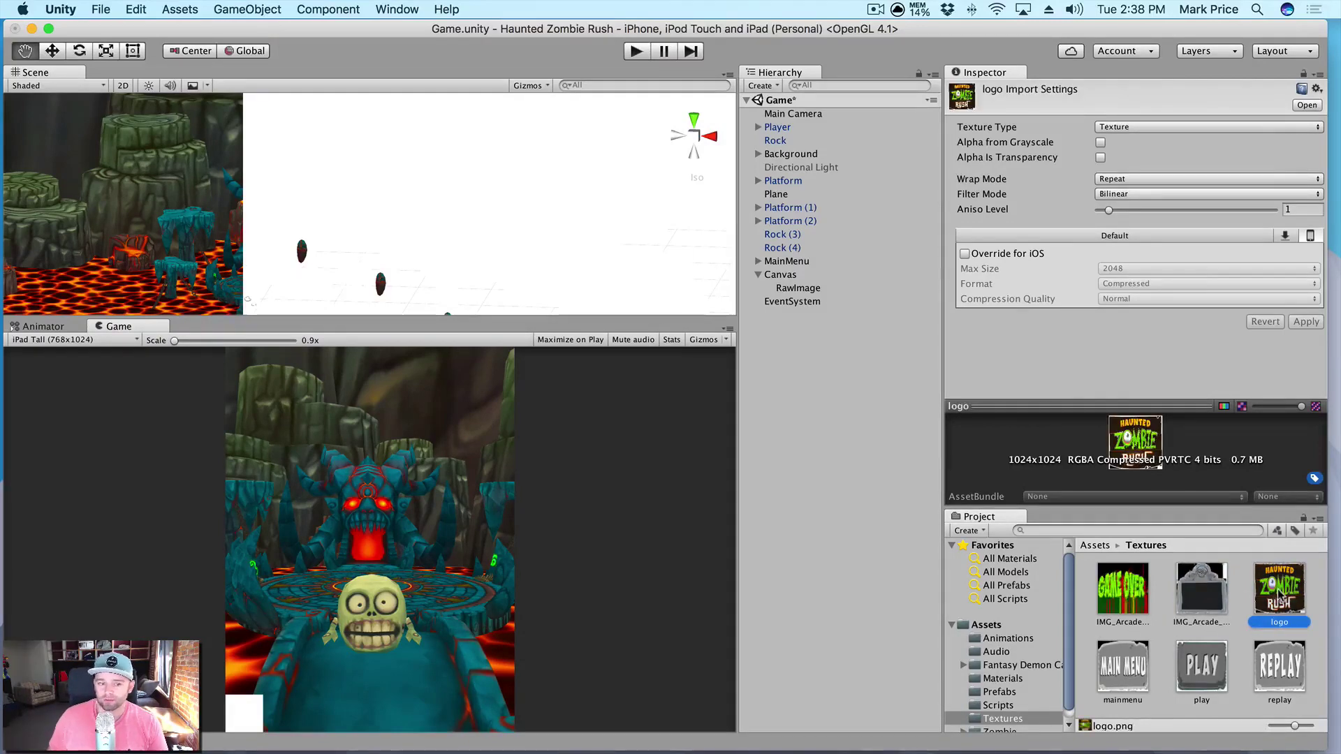
Rename the RawImage object under Canvas as Logo
click(810, 289)
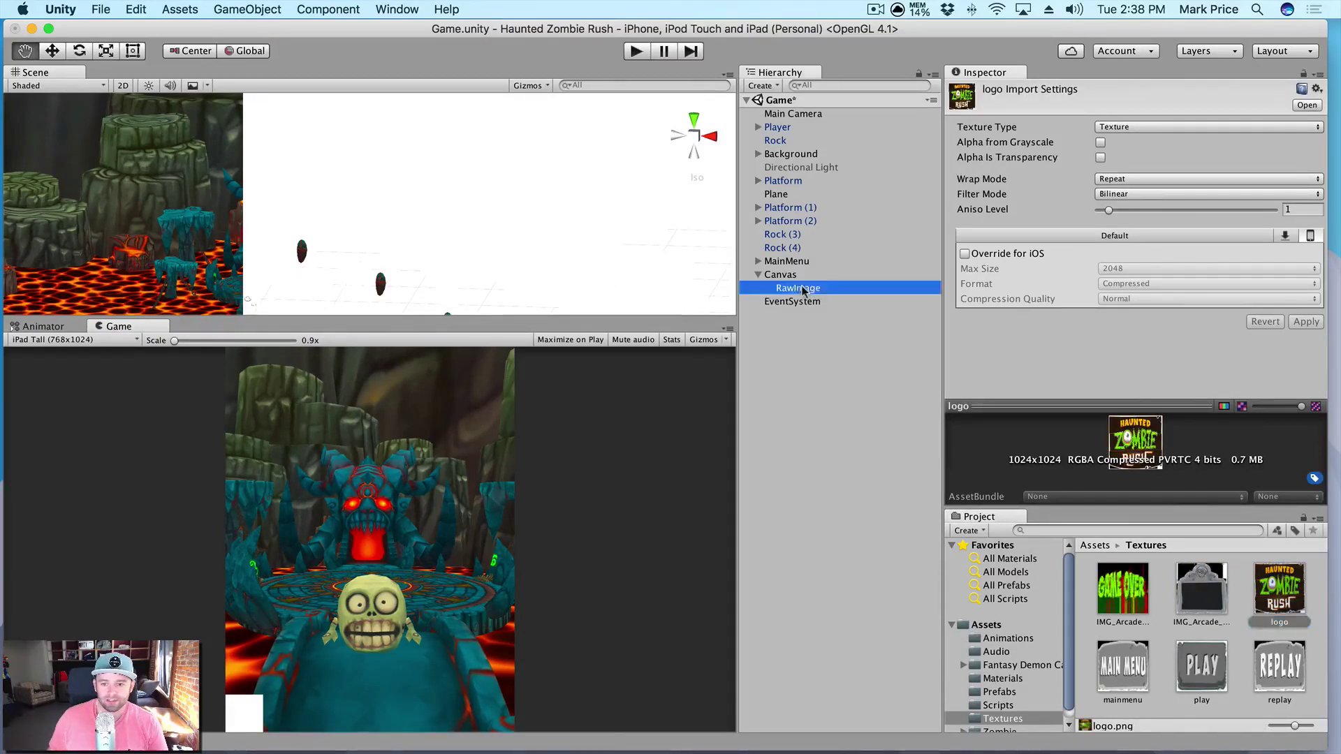
key(Return)
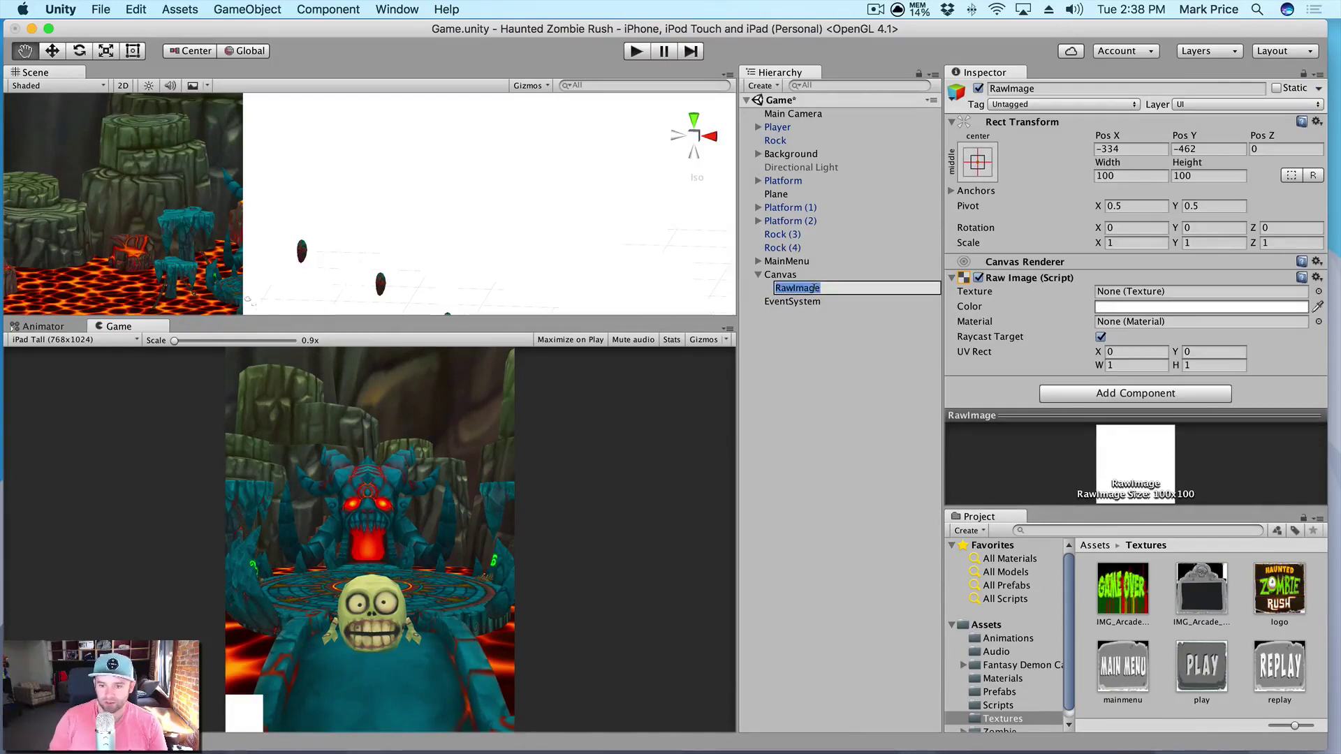
text(Logo)
key(Return)
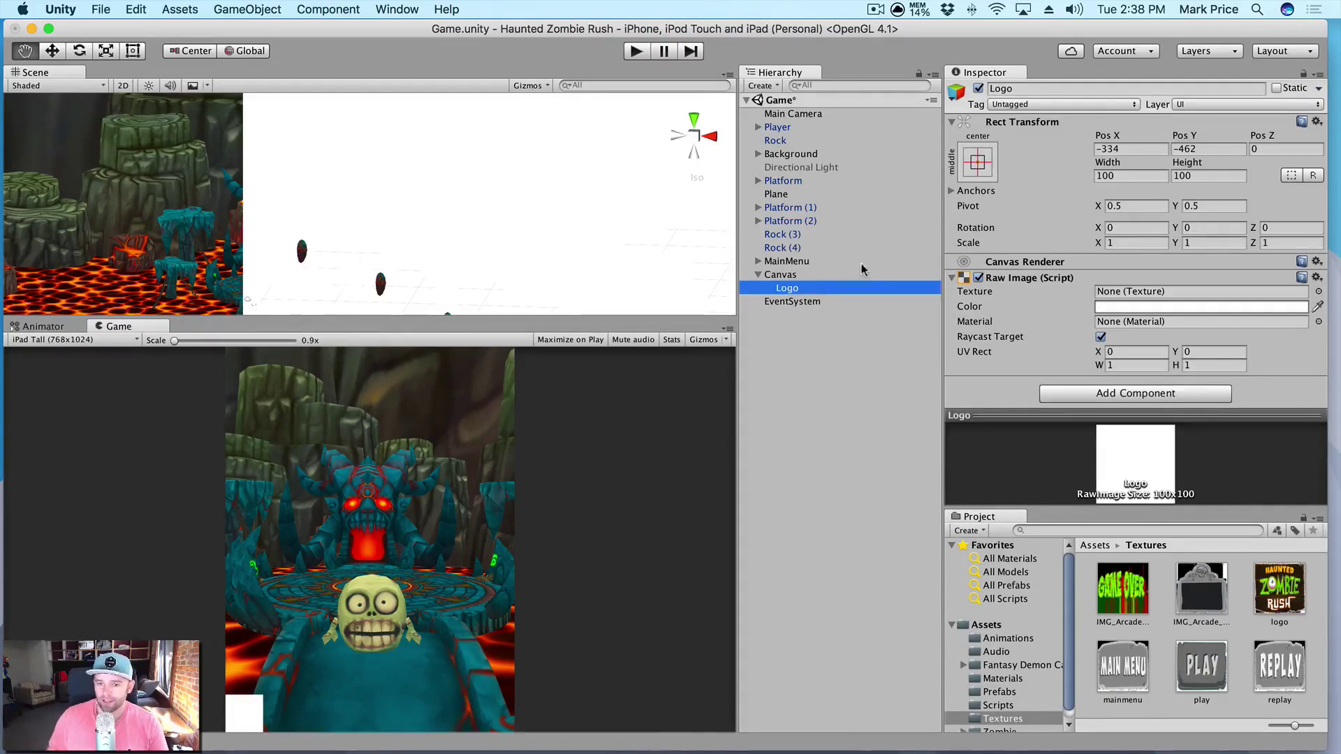
Assign the logo texture to the Logo object's Raw Image component
click(802, 275)
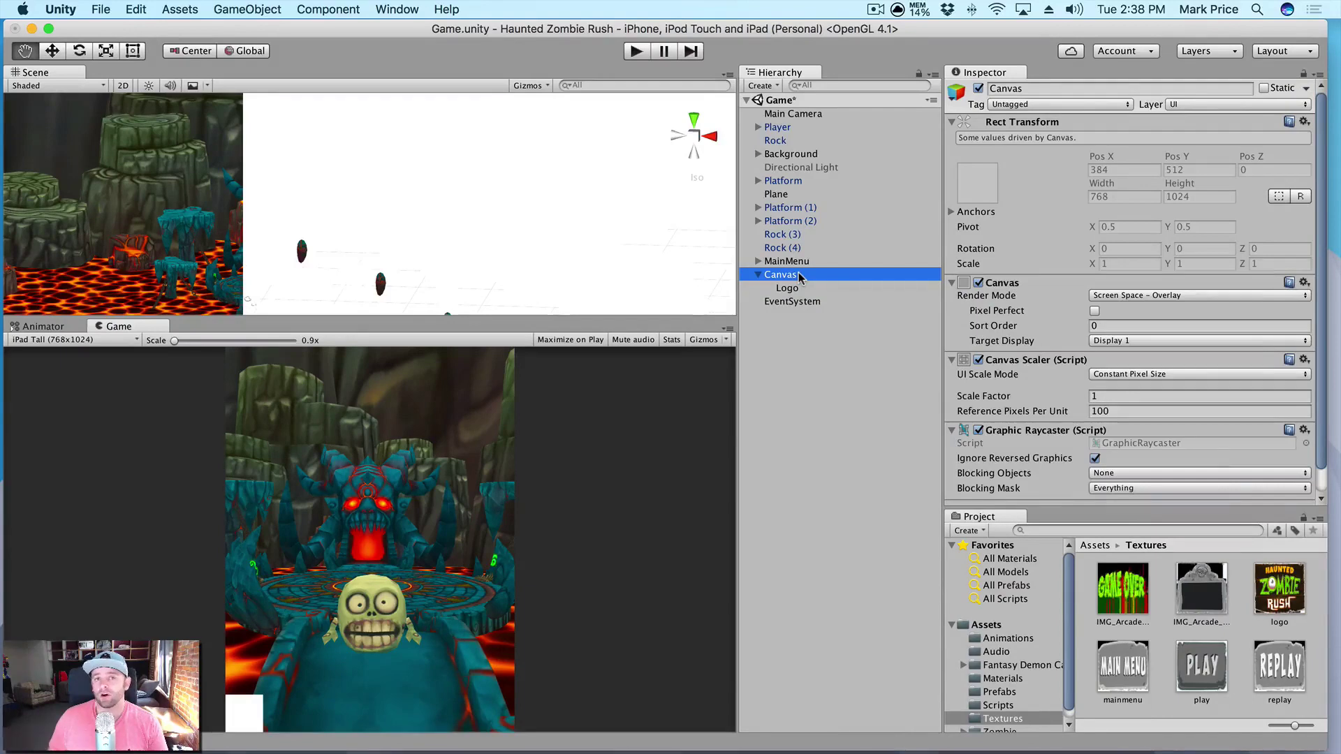
click(793, 289)
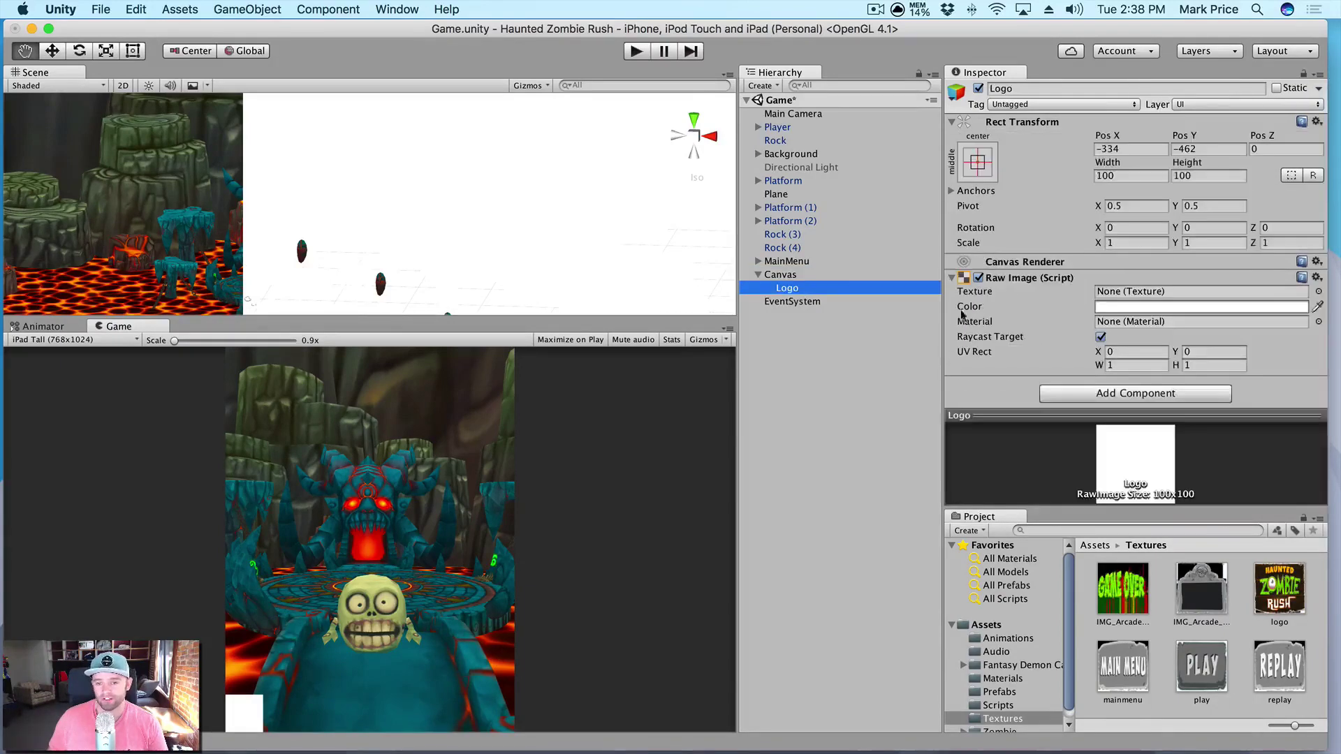
drag(1291, 594, 1148, 297)
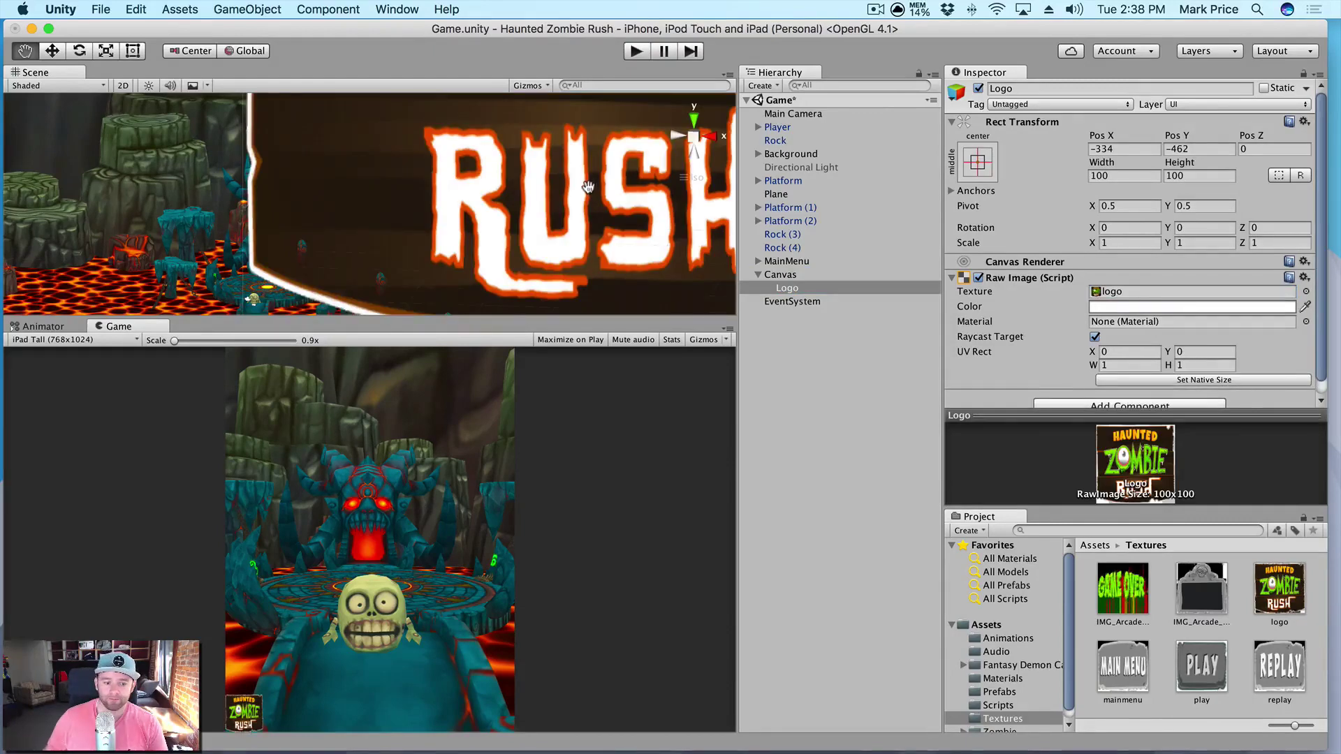
Examine the logo's proportions in the Scene view from far away and up close, relative to the level
scroll(589, 187, down, 3)
scroll(589, 187, down, 2)
scroll(516, 197, down, 2)
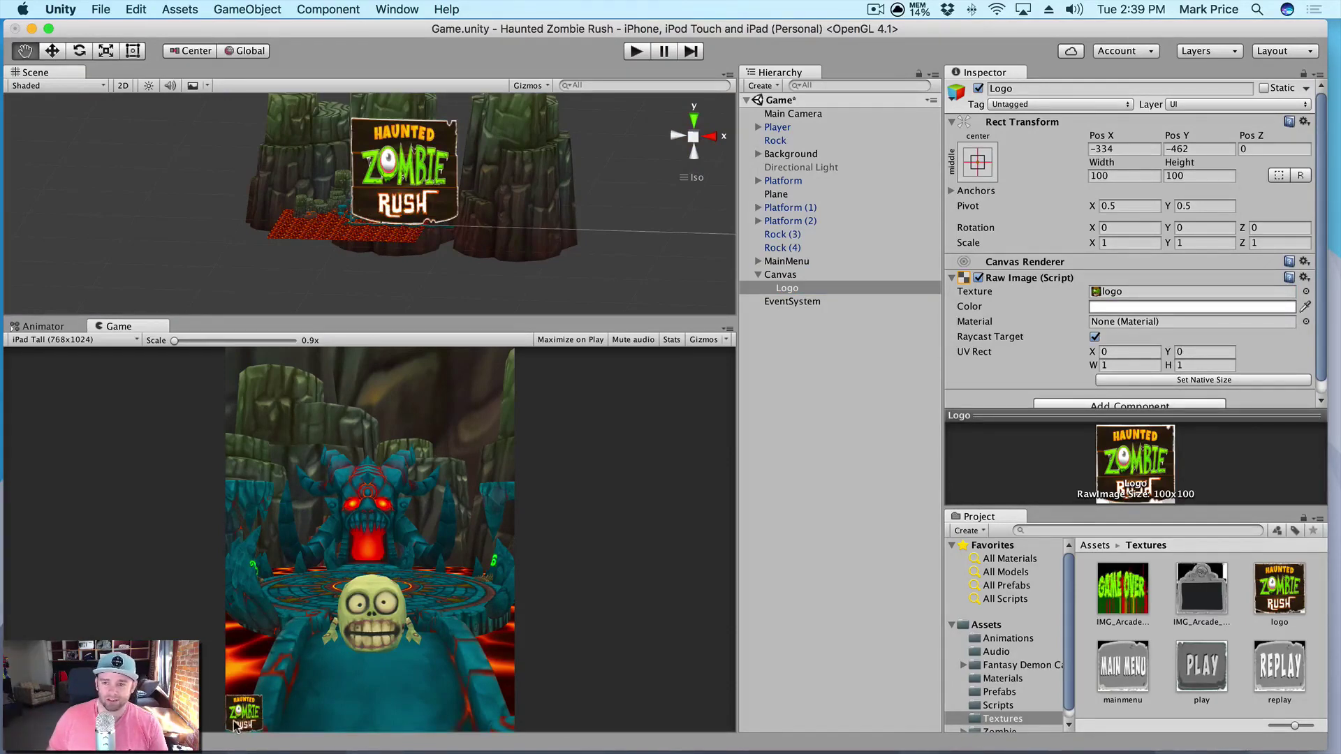
scroll(439, 251, down, 5)
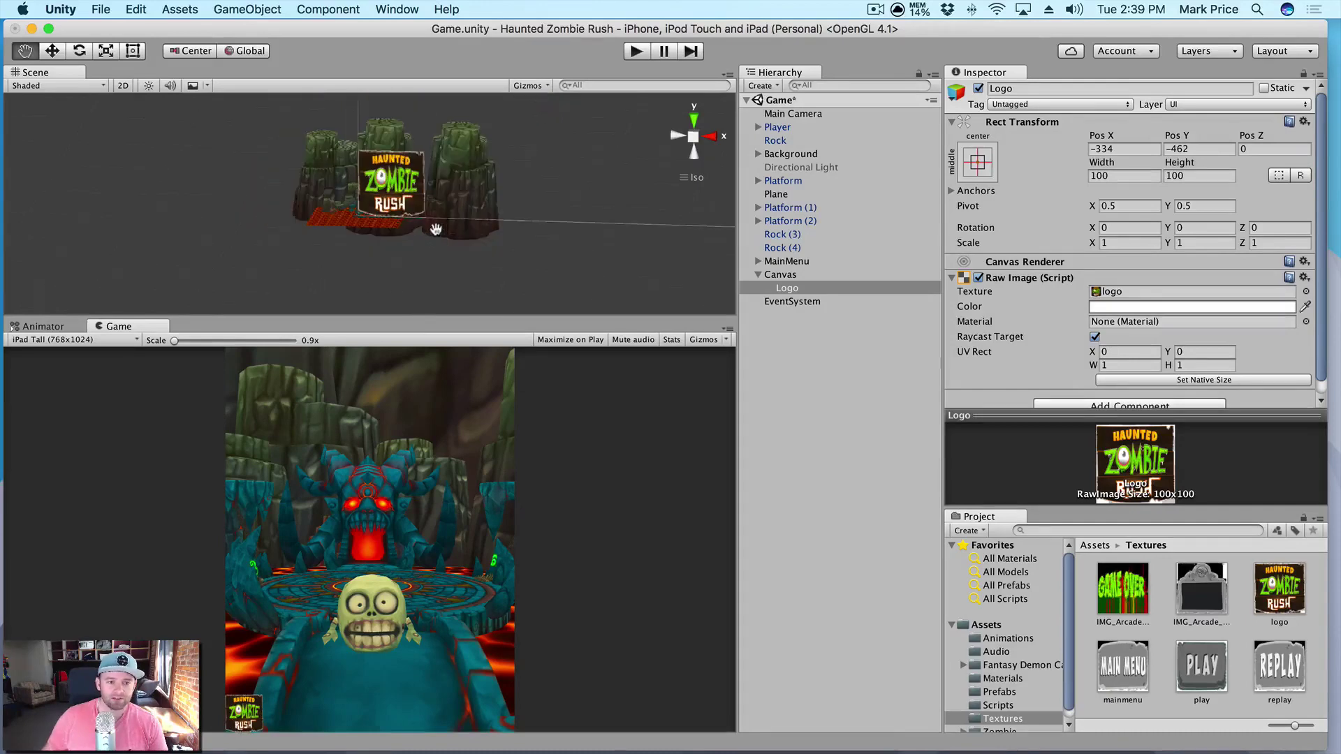
scroll(425, 167, up, 2)
scroll(426, 167, up, 6)
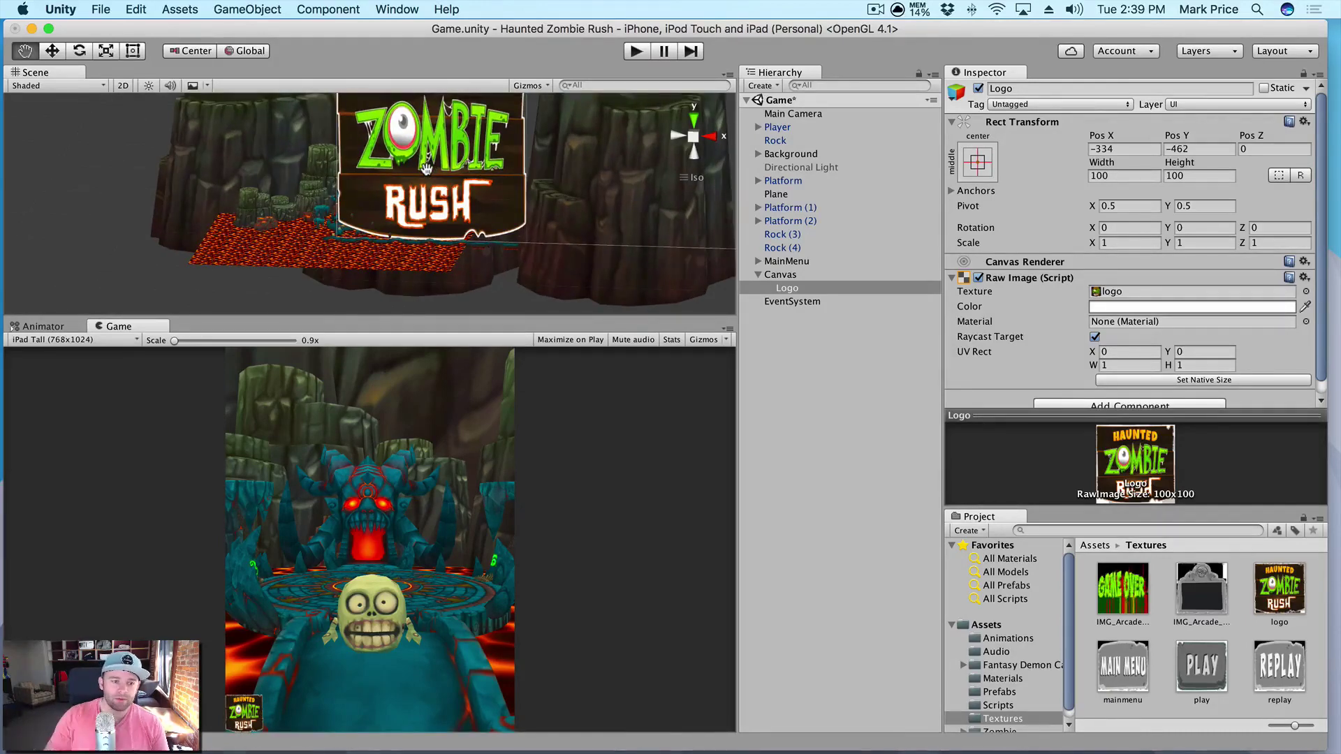
scroll(425, 167, up, 5)
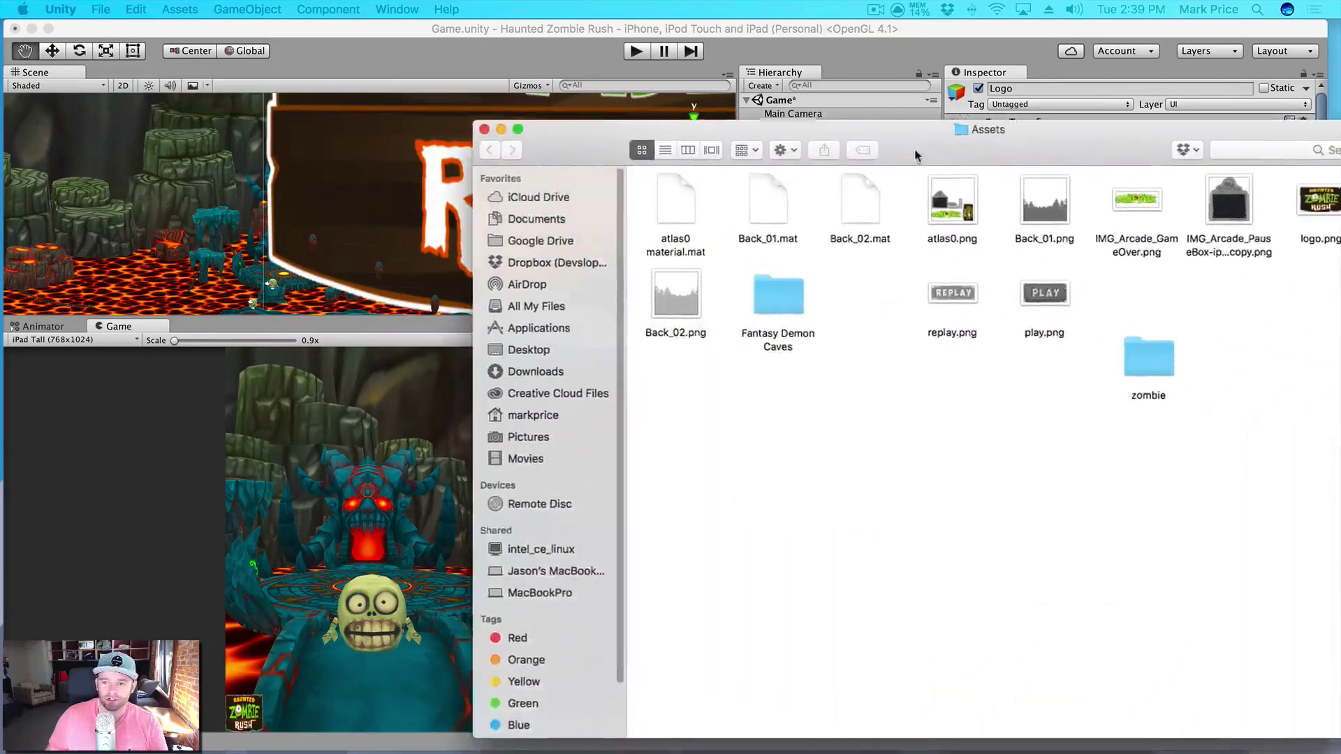
Switch to Finder and open the file info of logo.png in the Assets folder to read its pixel dimensions
drag(915, 148, 742, 171)
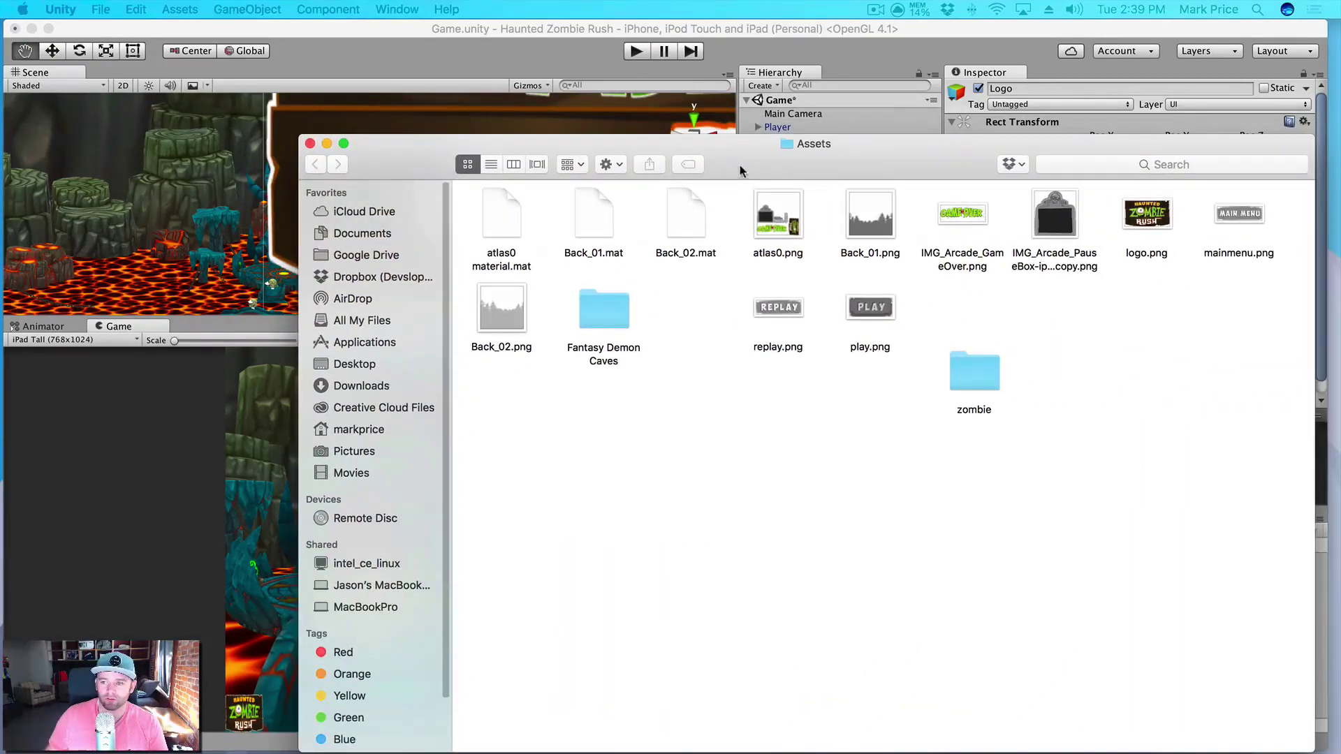
click(1141, 209)
right_click(1142, 208)
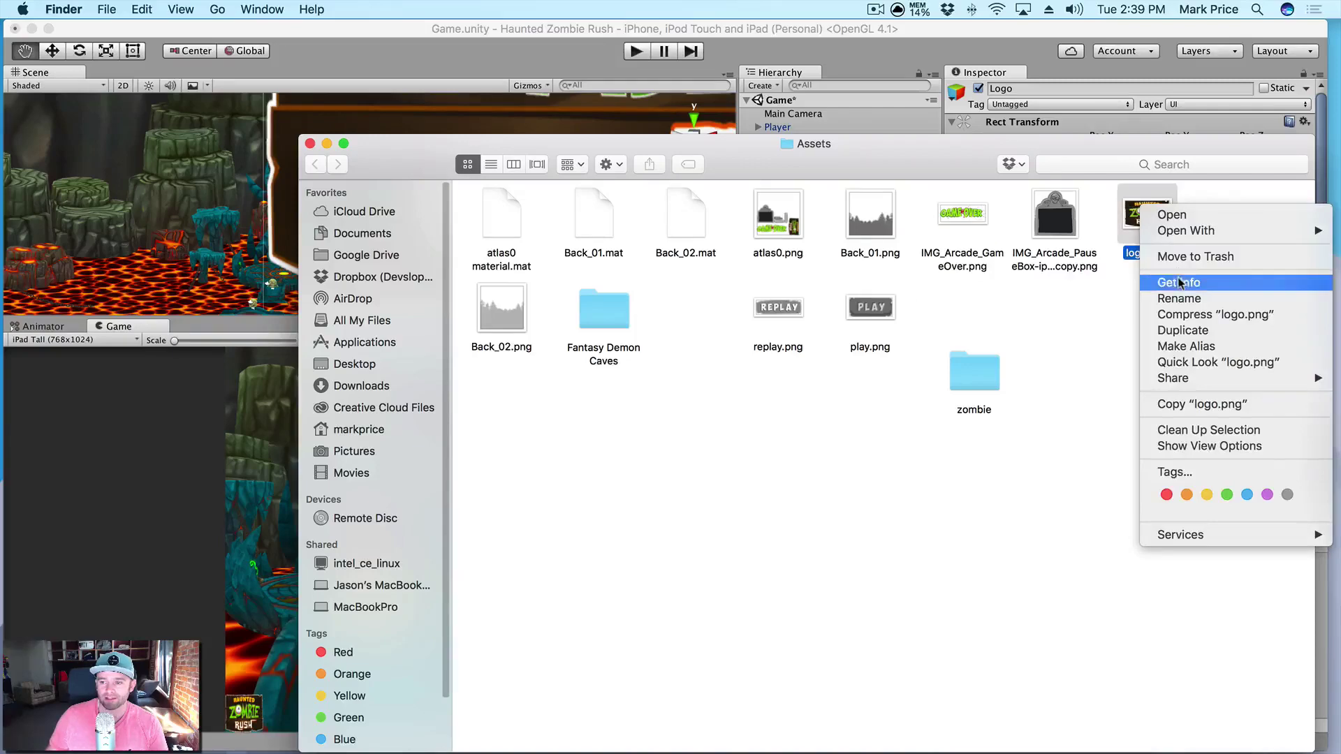
click(1179, 282)
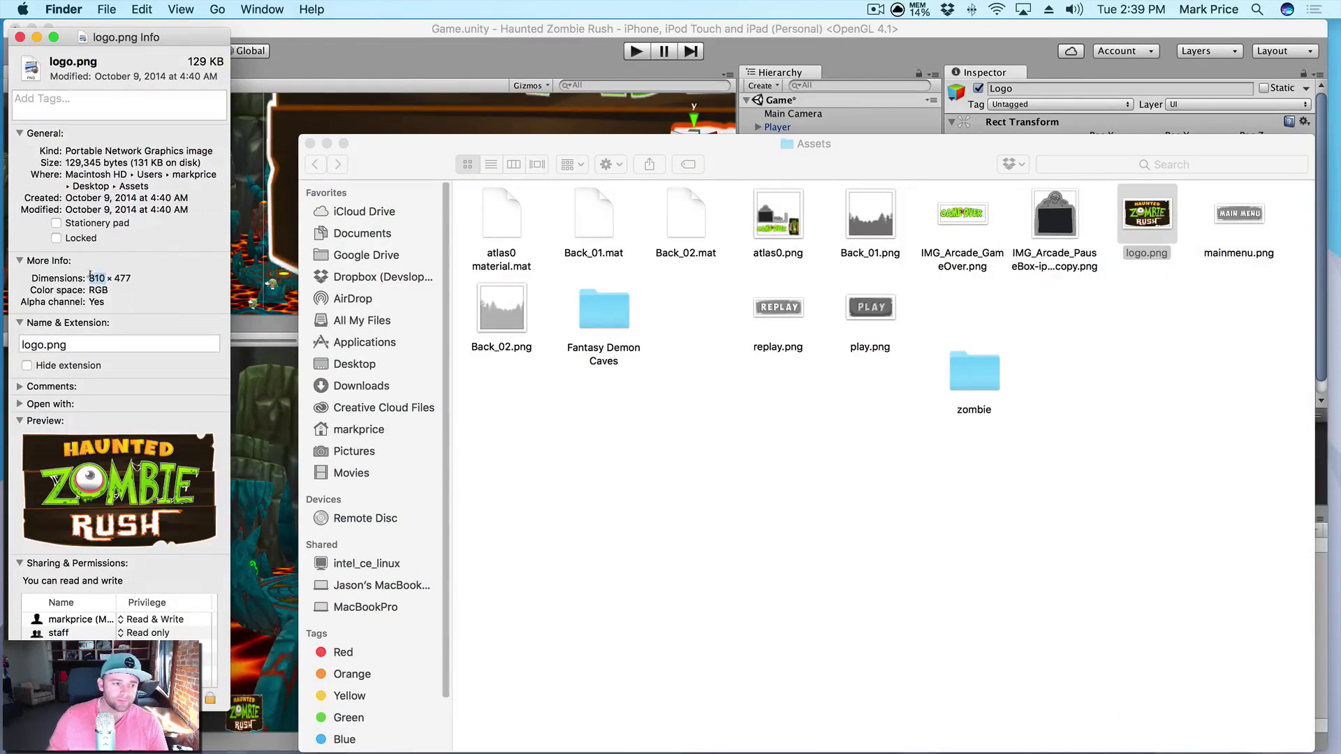
Read the pixel dimensions in the logo.png file info, and close the info and Assets folder windows
click(126, 276)
drag(130, 278, 88, 274)
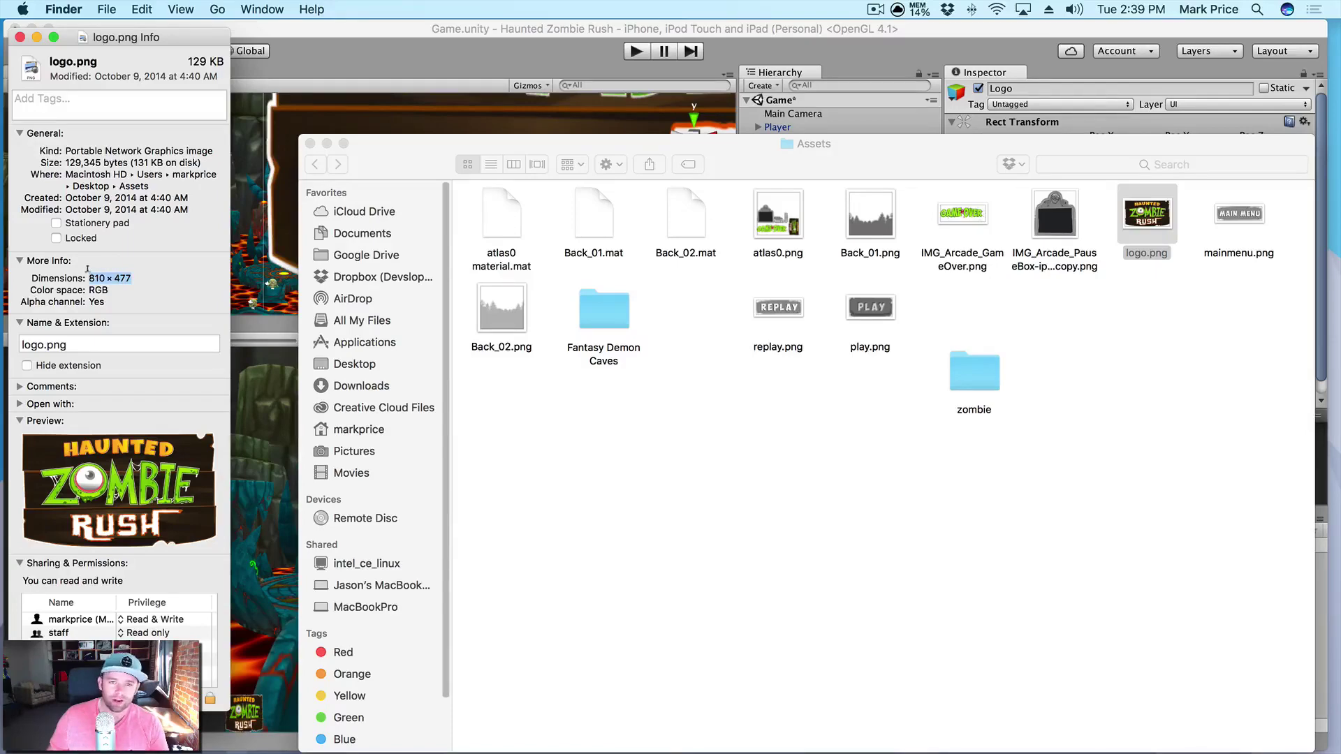
click(102, 279)
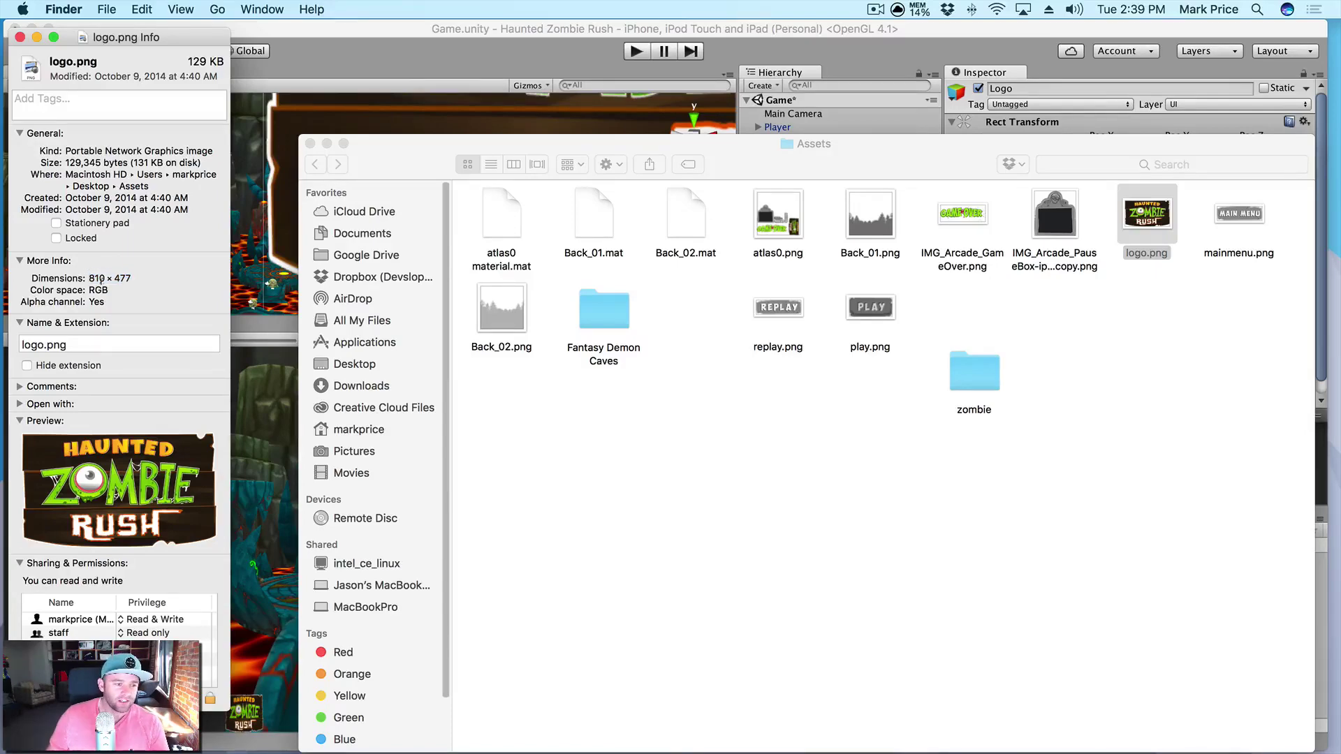
click(19, 37)
click(311, 143)
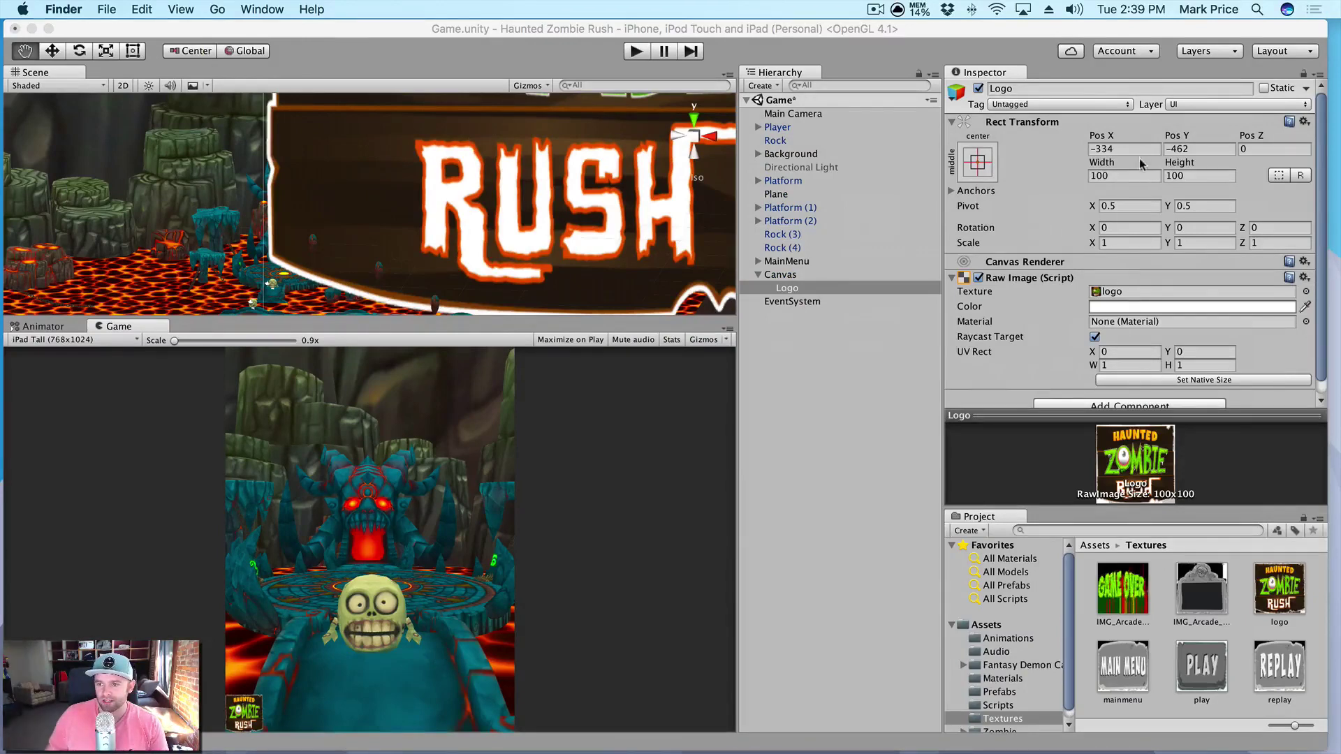
Switch back to Unity and set the Logo's width to 810 and height to 477
click(1121, 175)
text(81)
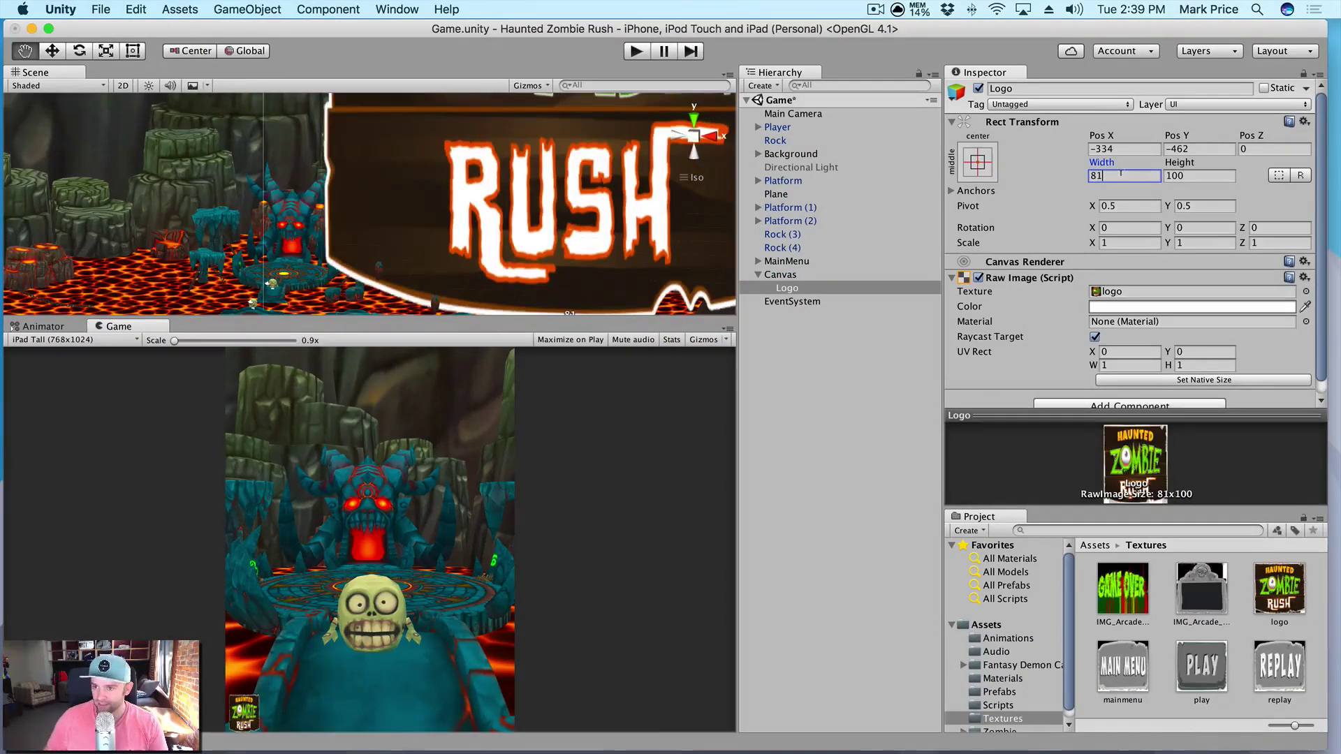
text(0)
key(Tab)
text(477)
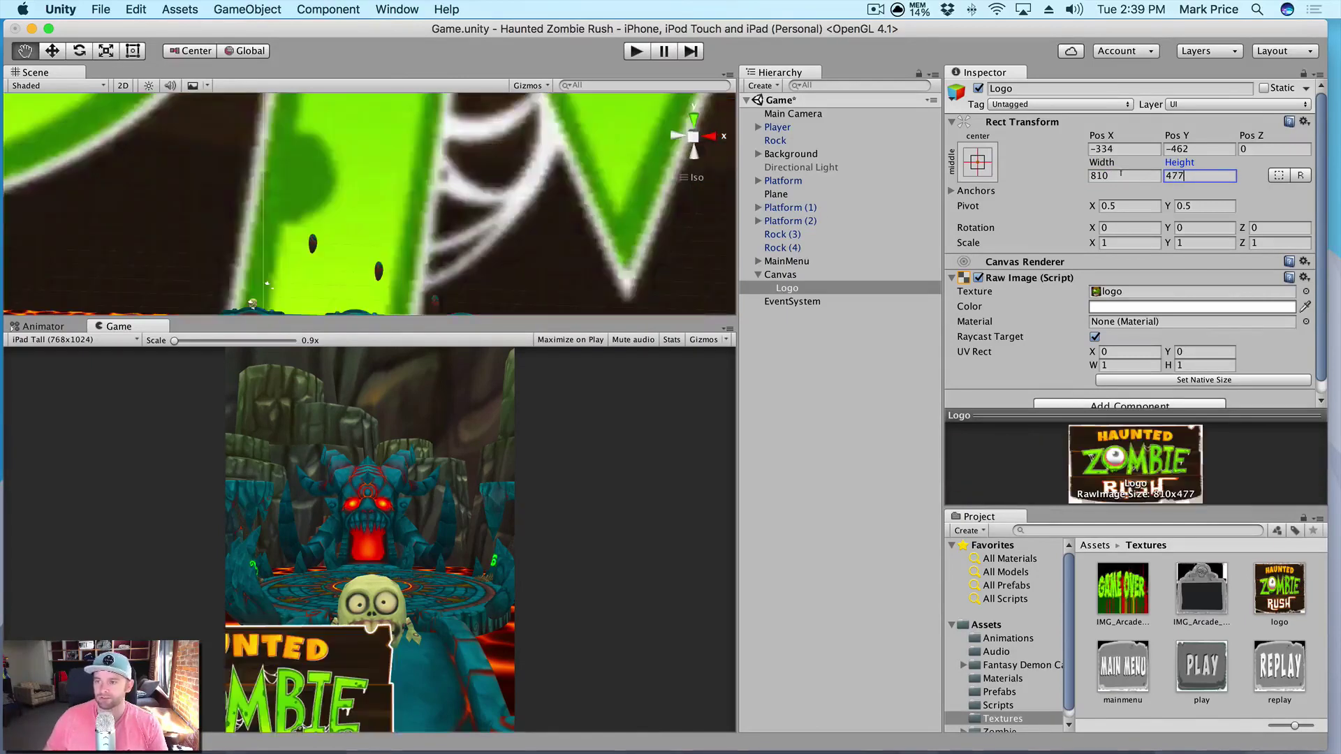
key(Tab)
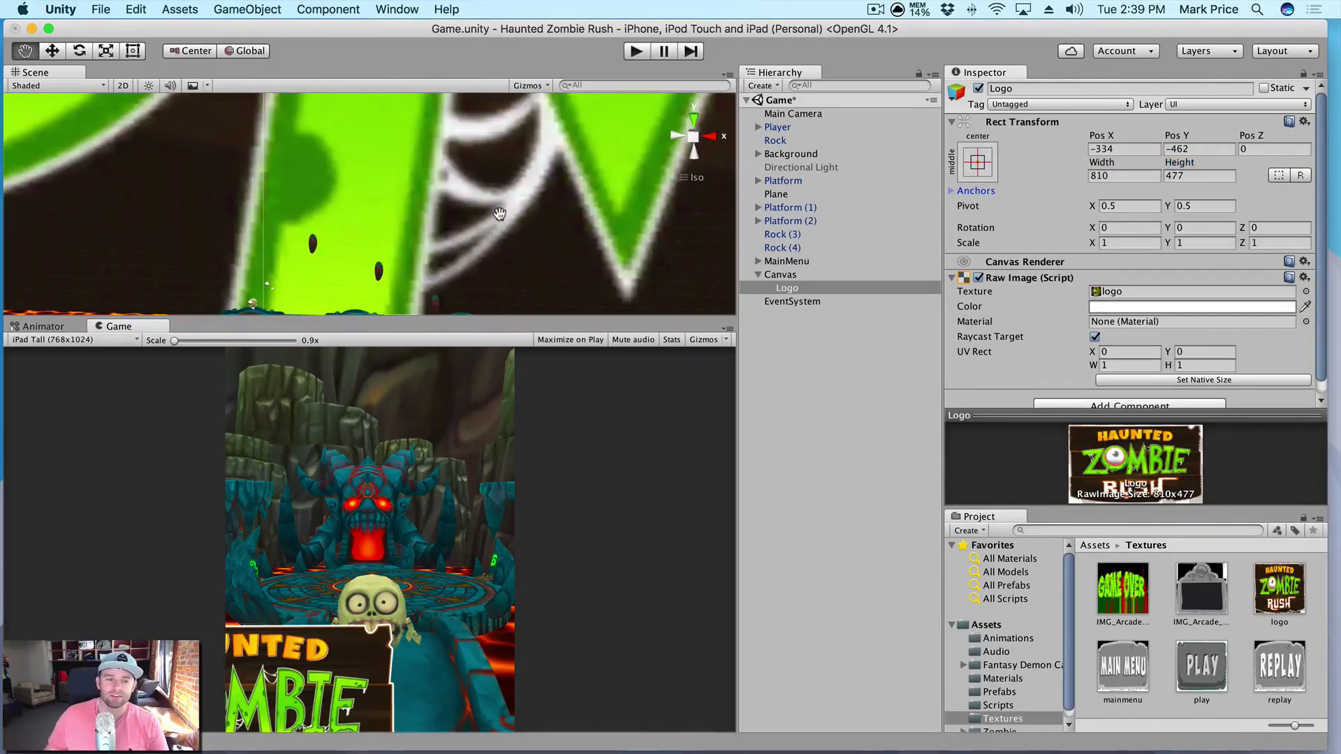
Examine the whole Logo in the Scene view, along with its anchor presets and anchor values
scroll(499, 213, down, 5)
key(f)
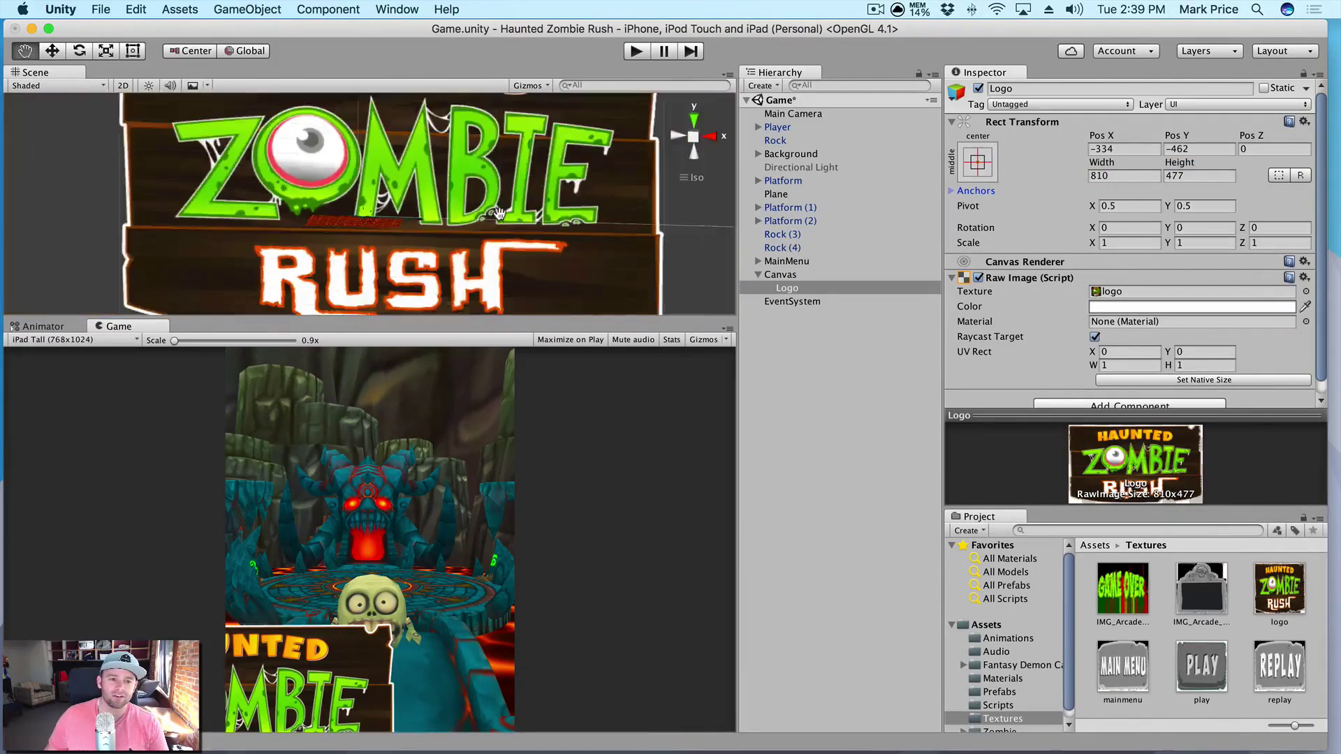
scroll(405, 227, down, 2)
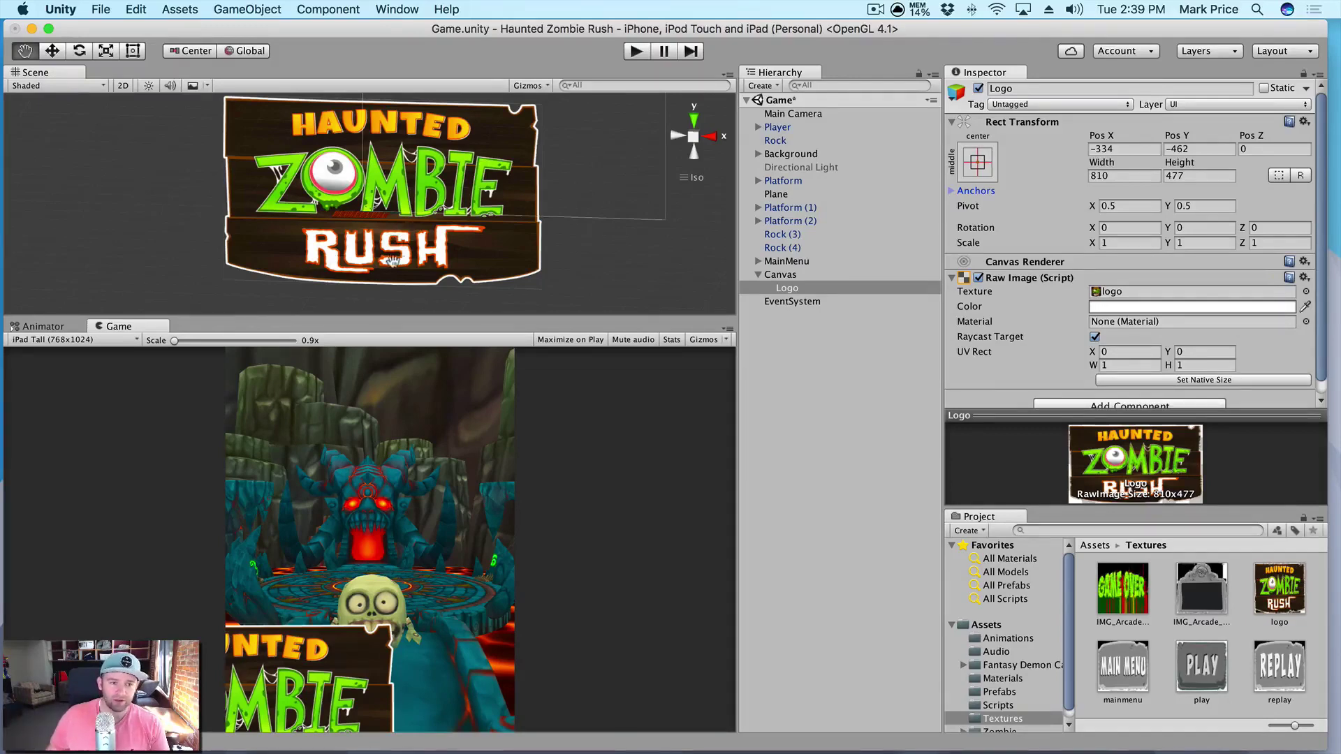
key(w)
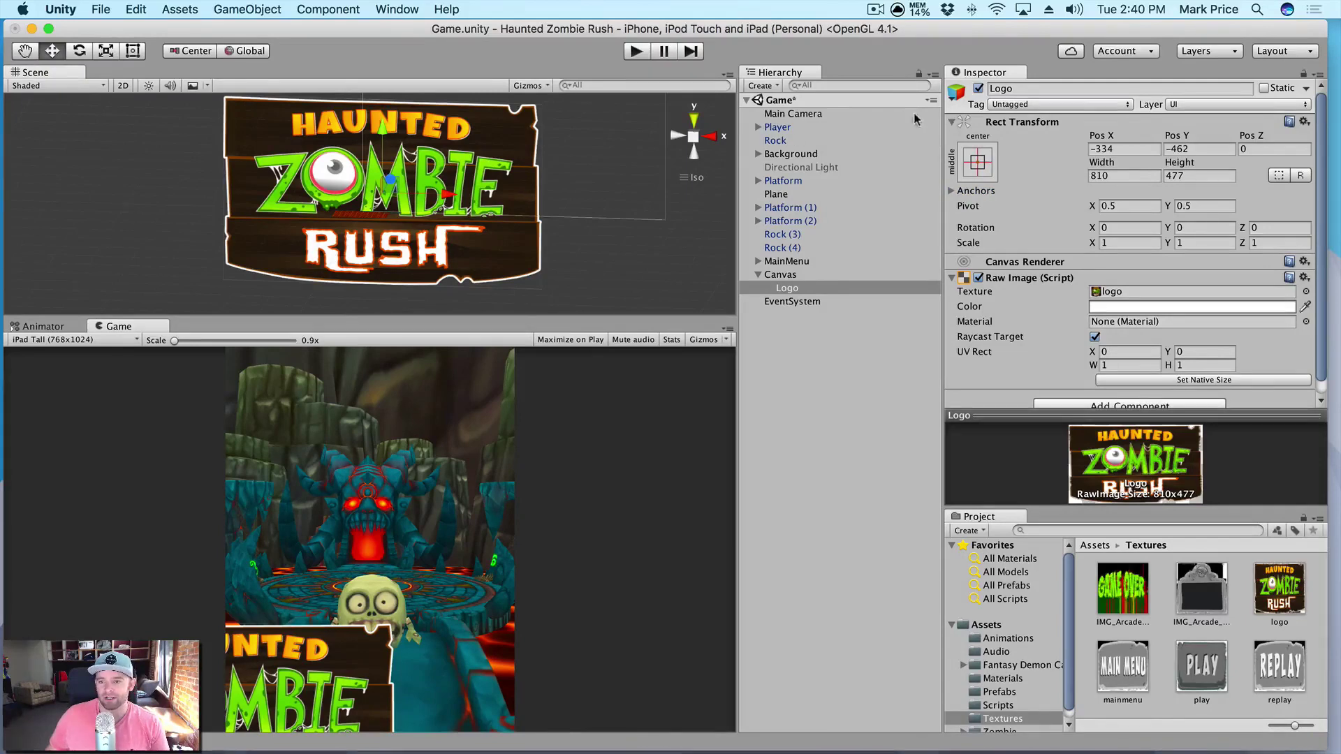
click(979, 163)
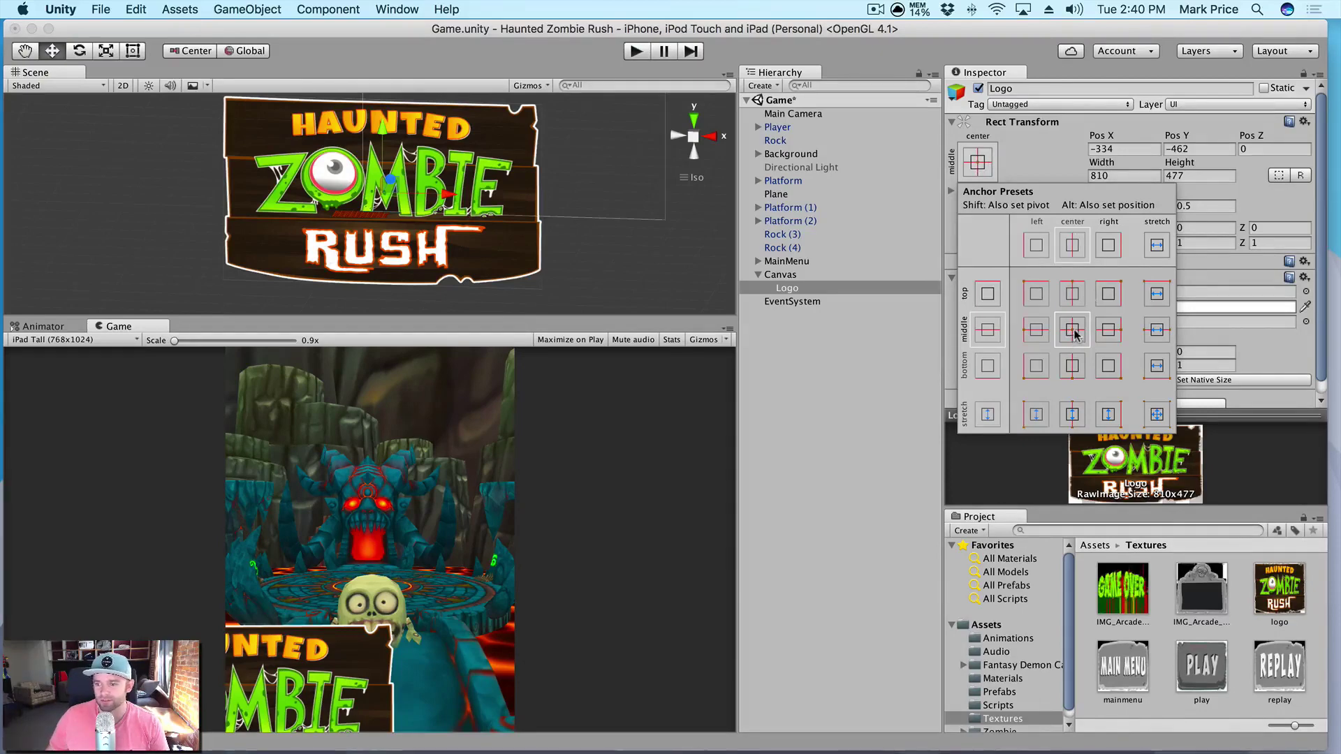
click(1033, 158)
click(951, 191)
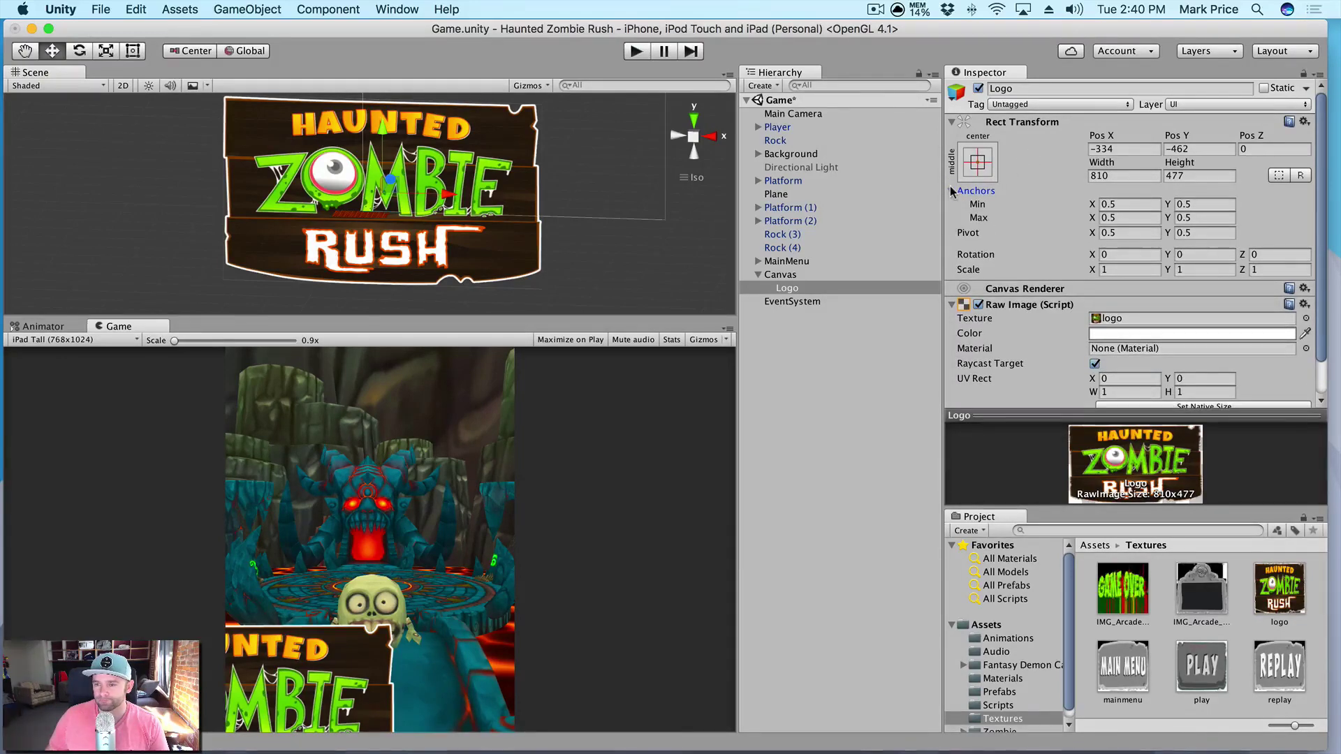
click(952, 192)
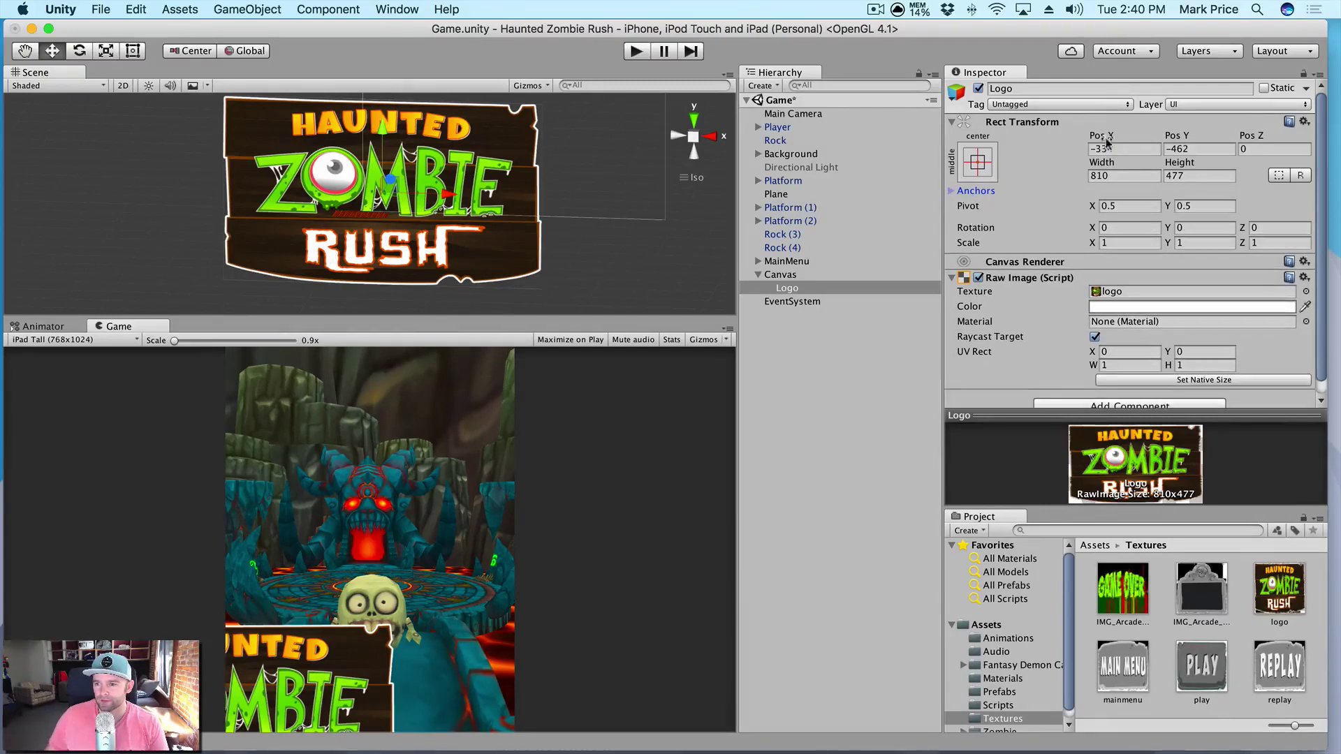
Center the Logo on the canvas by setting its Pos X and Pos Y to 0
click(1132, 150)
click(1133, 149)
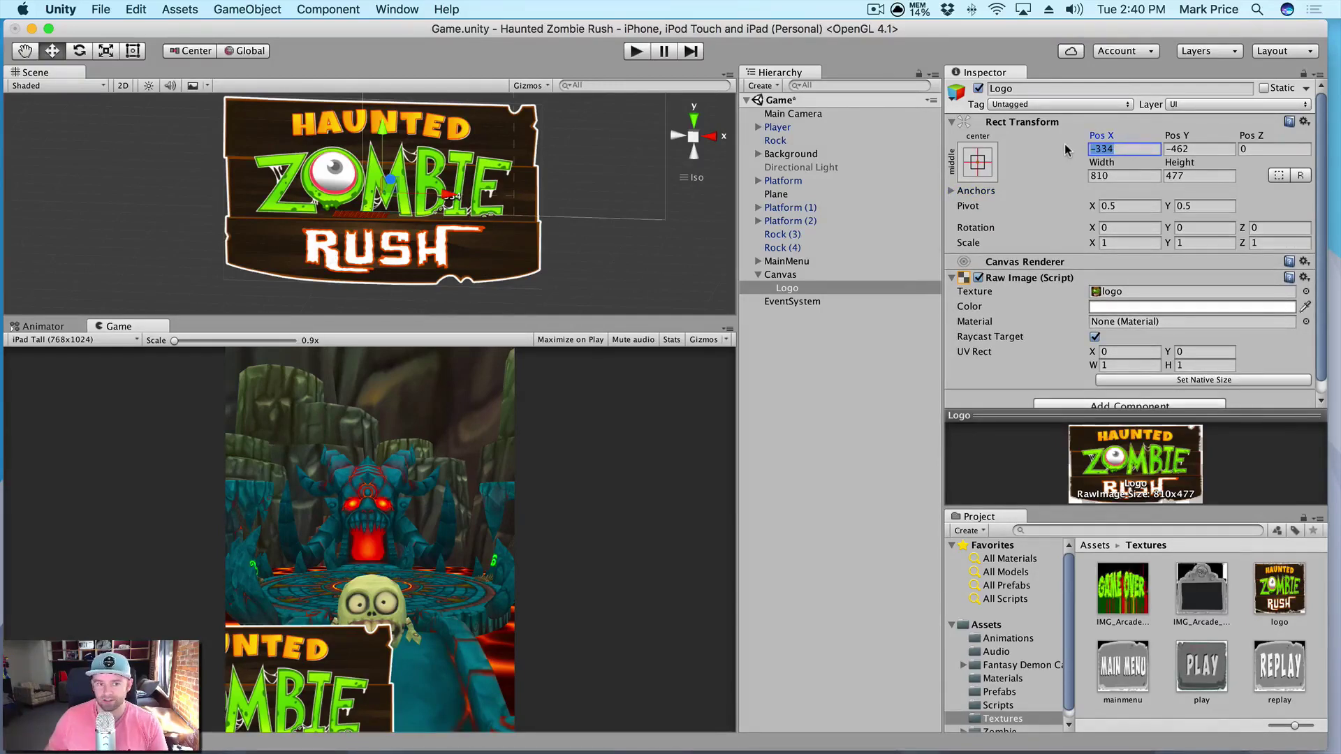
key(Tab)
key(Tab)
click(1105, 149)
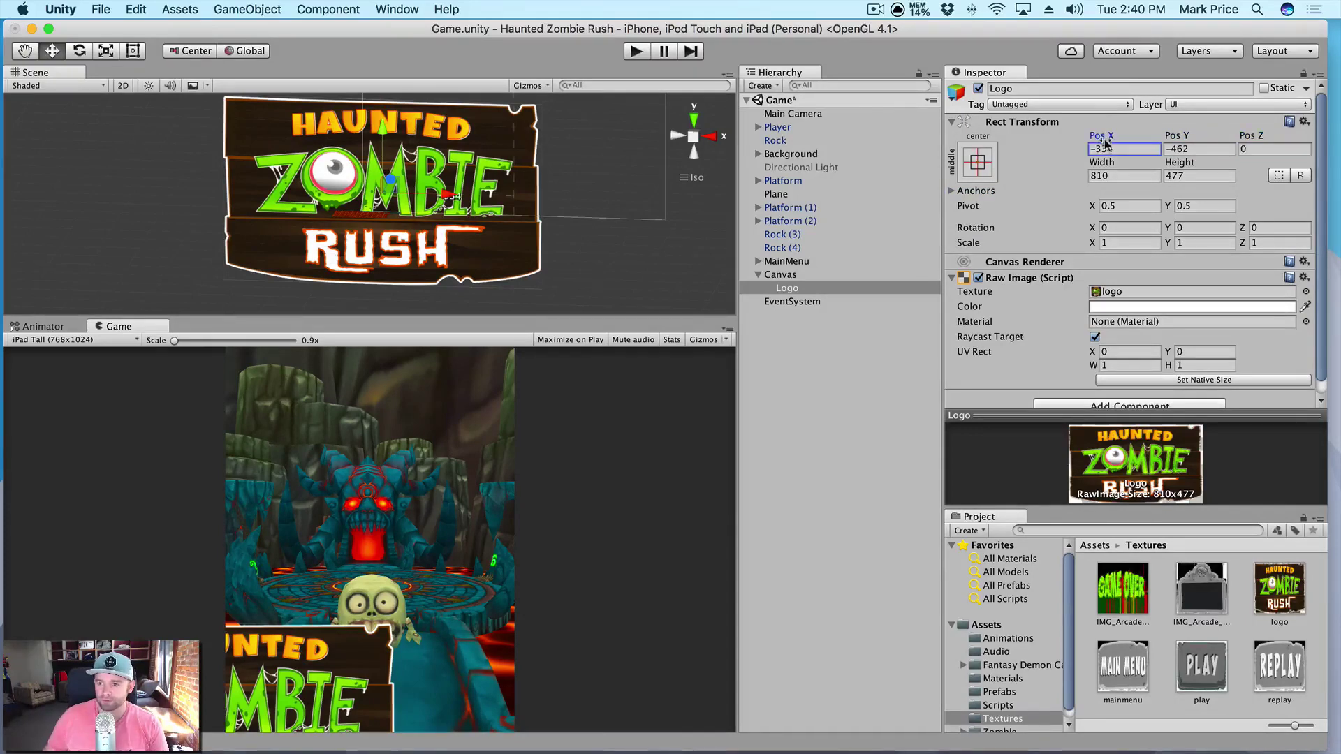
text(0)
key(Tab)
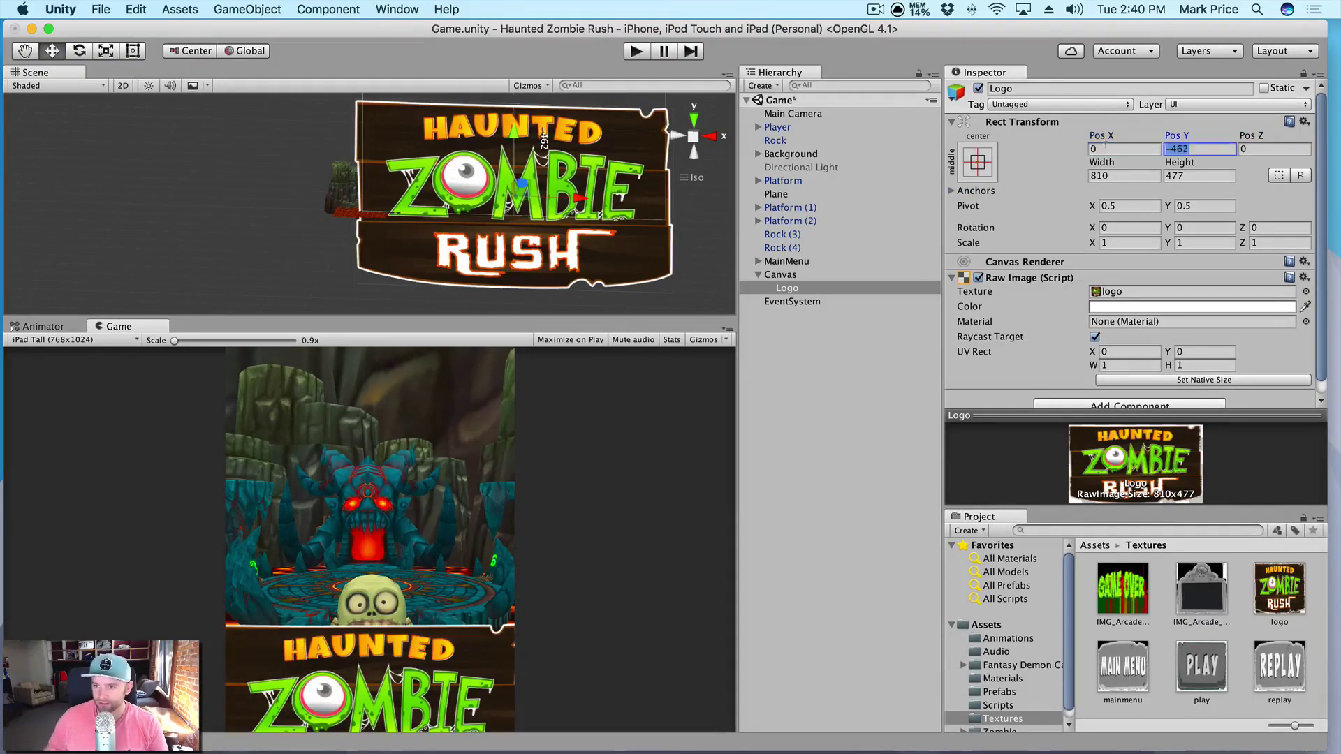
text(0)
key(Tab)
Scale the Logo uniformly to about 0.63 and move it up the canvas to about Pos Y 316
scroll(584, 195, down, 8)
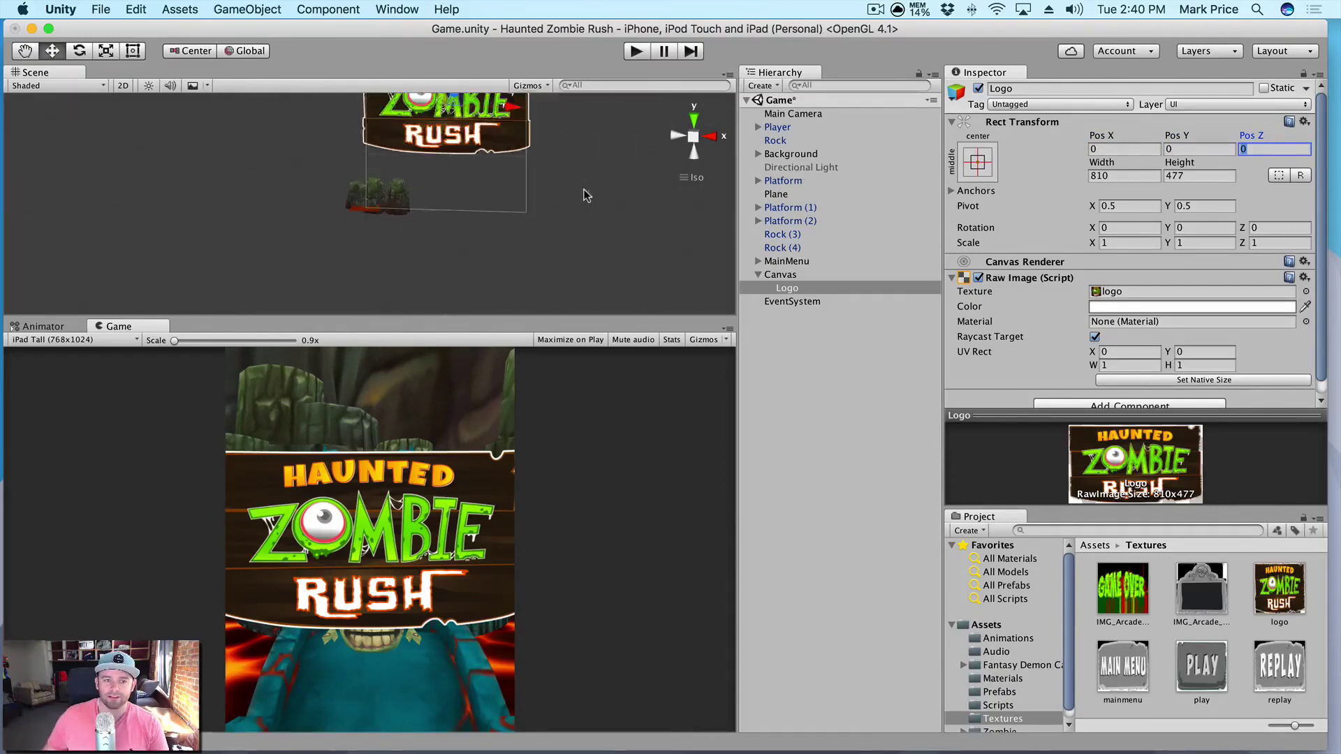
click(520, 136)
key(q)
scroll(524, 224, up, 10)
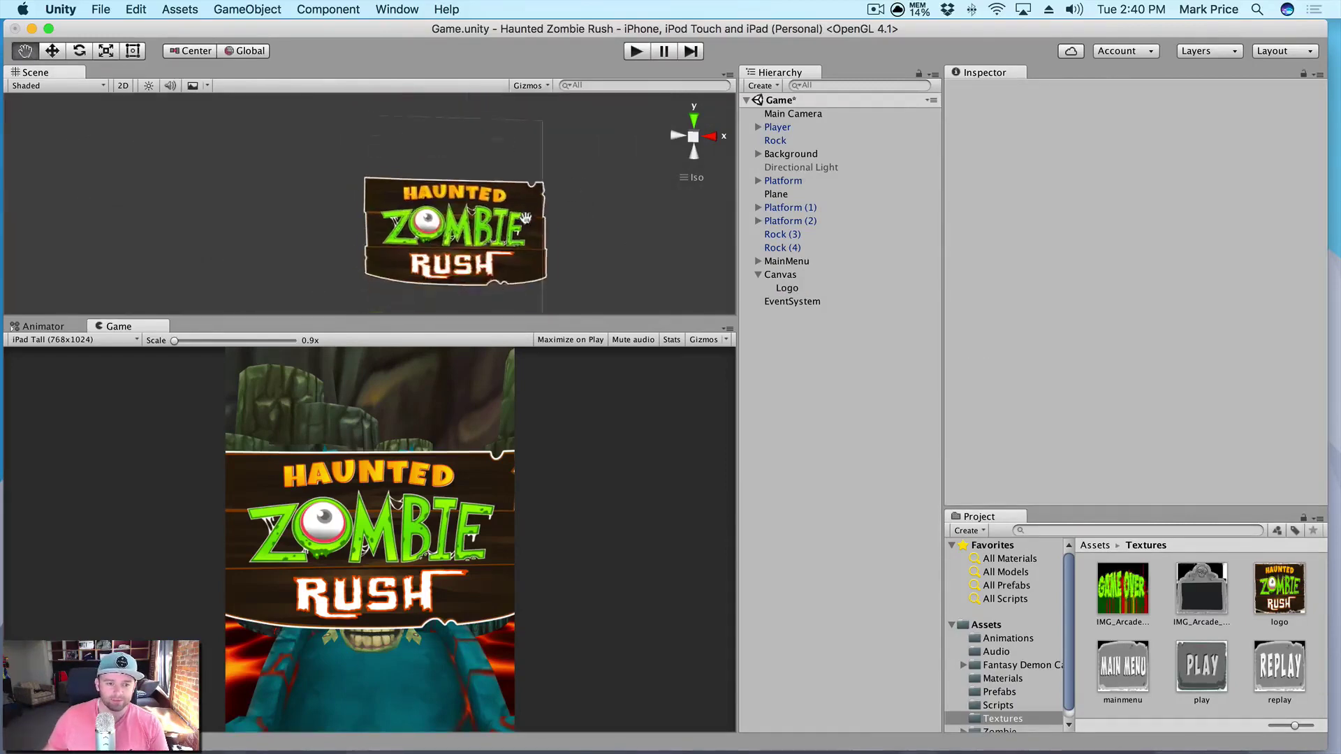
key(w)
click(581, 222)
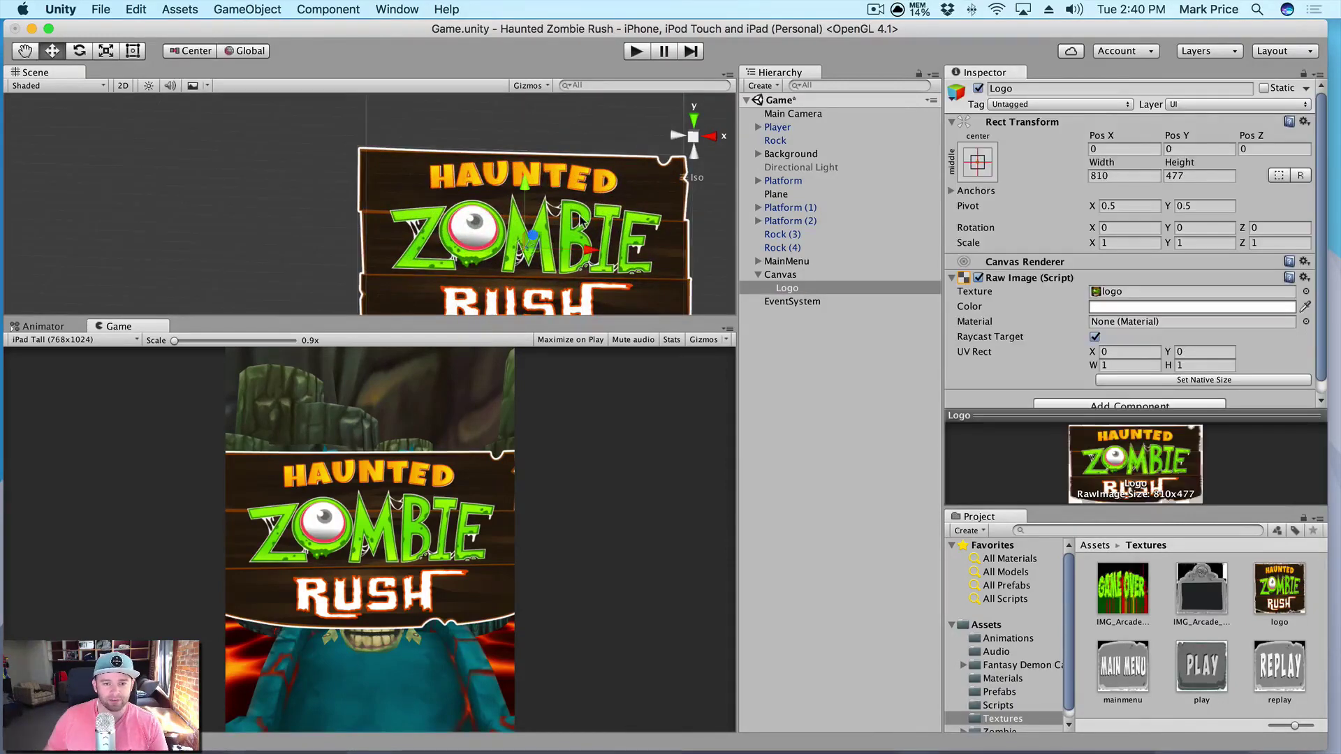
scroll(655, 229, down, 3)
key(t)
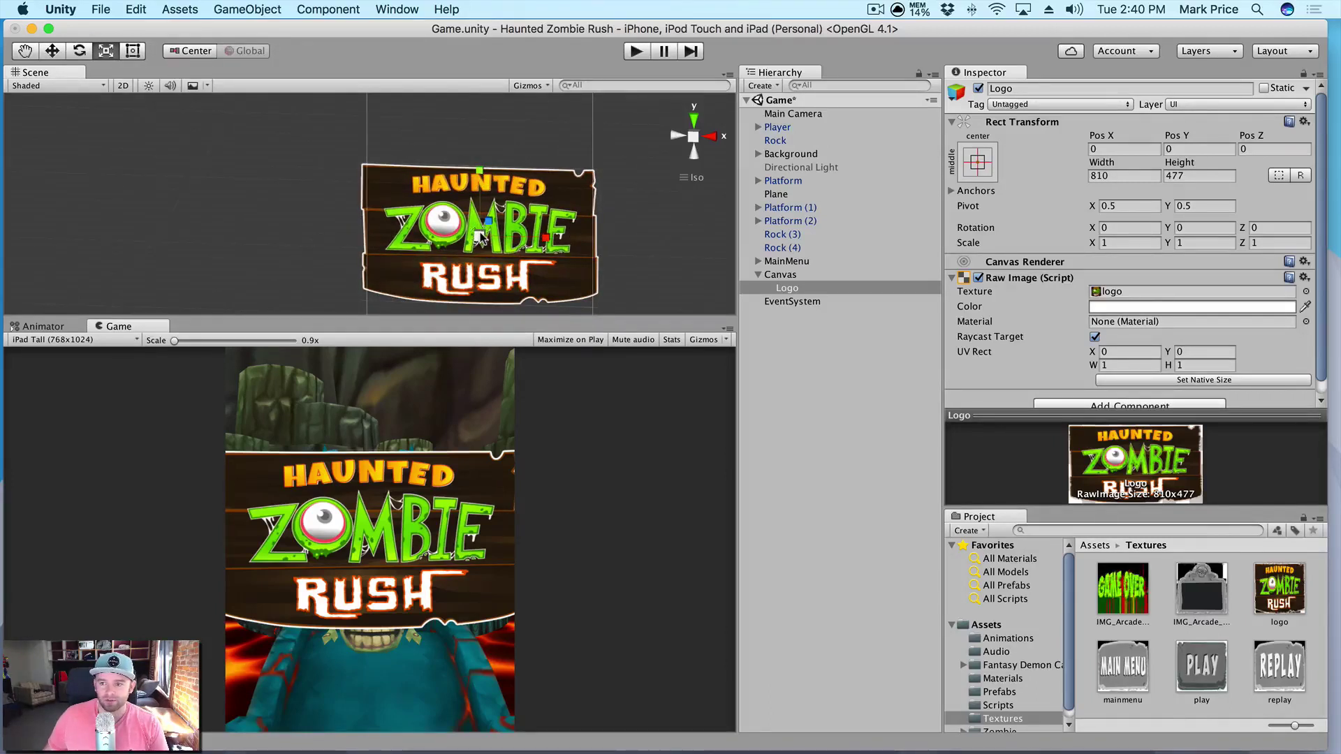
drag(481, 238, 473, 257)
drag(474, 258, 470, 260)
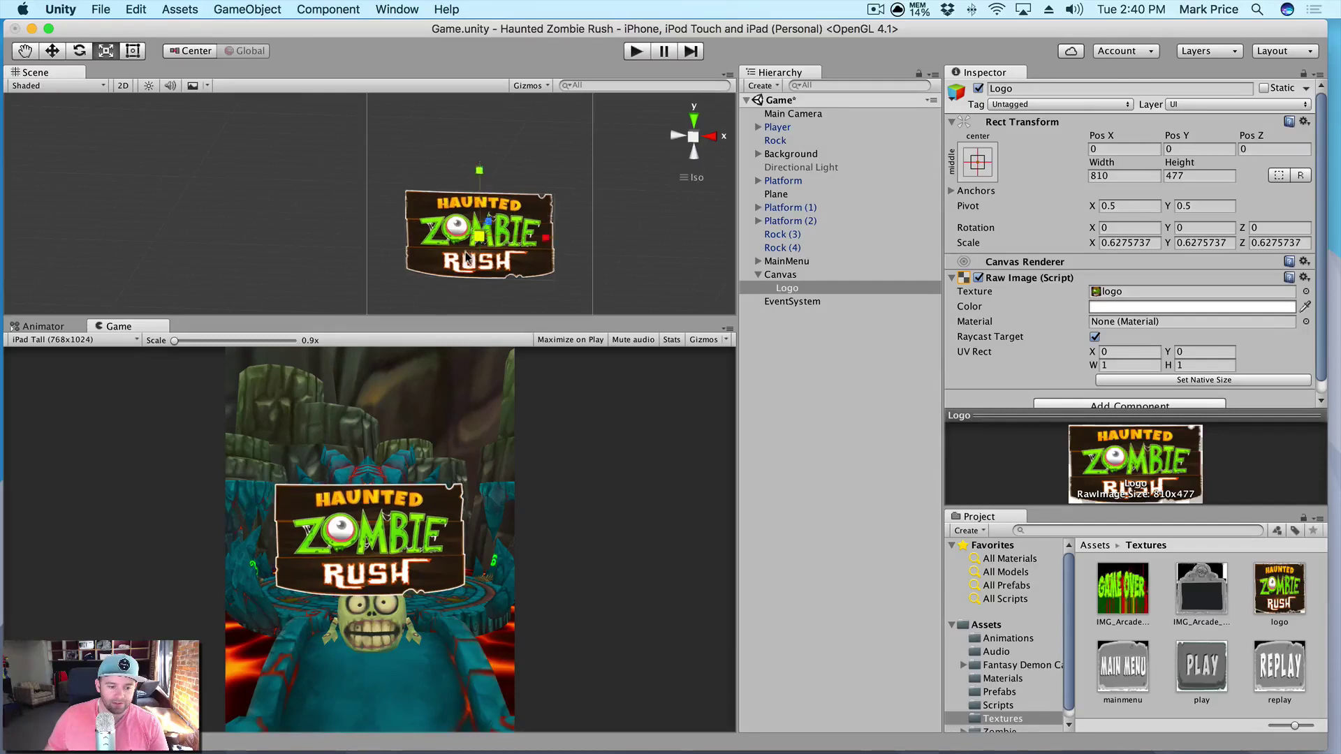
key(w)
drag(474, 185, 500, 81)
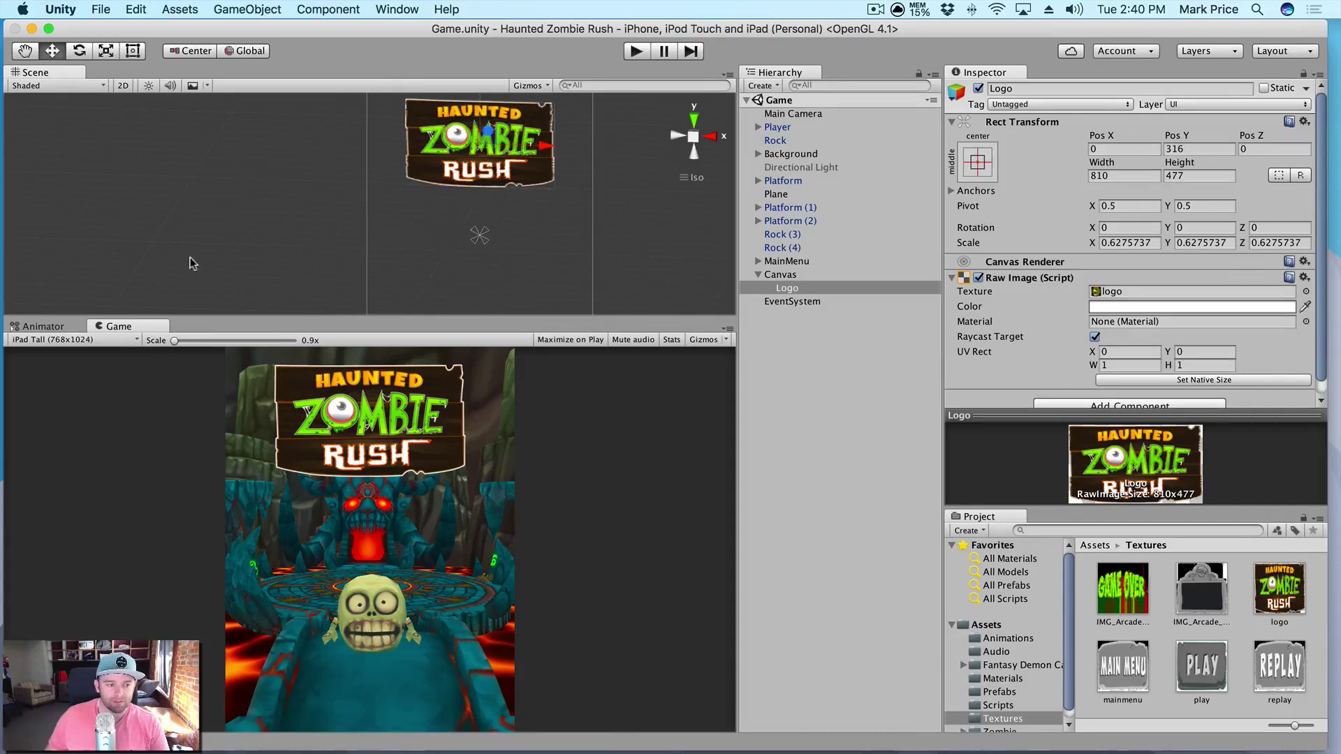
Try a UI Button under Canvas, look through its component settings, and delete it
click(783, 275)
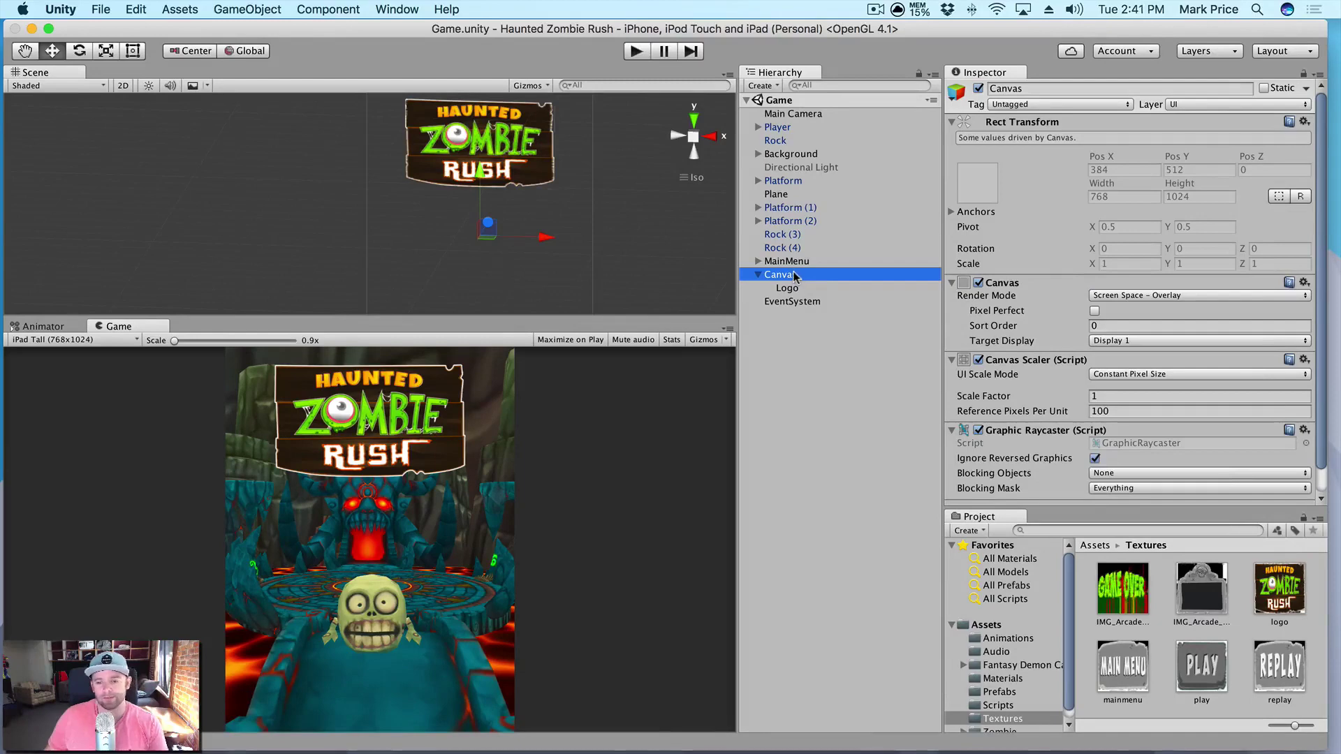
right_click(793, 275)
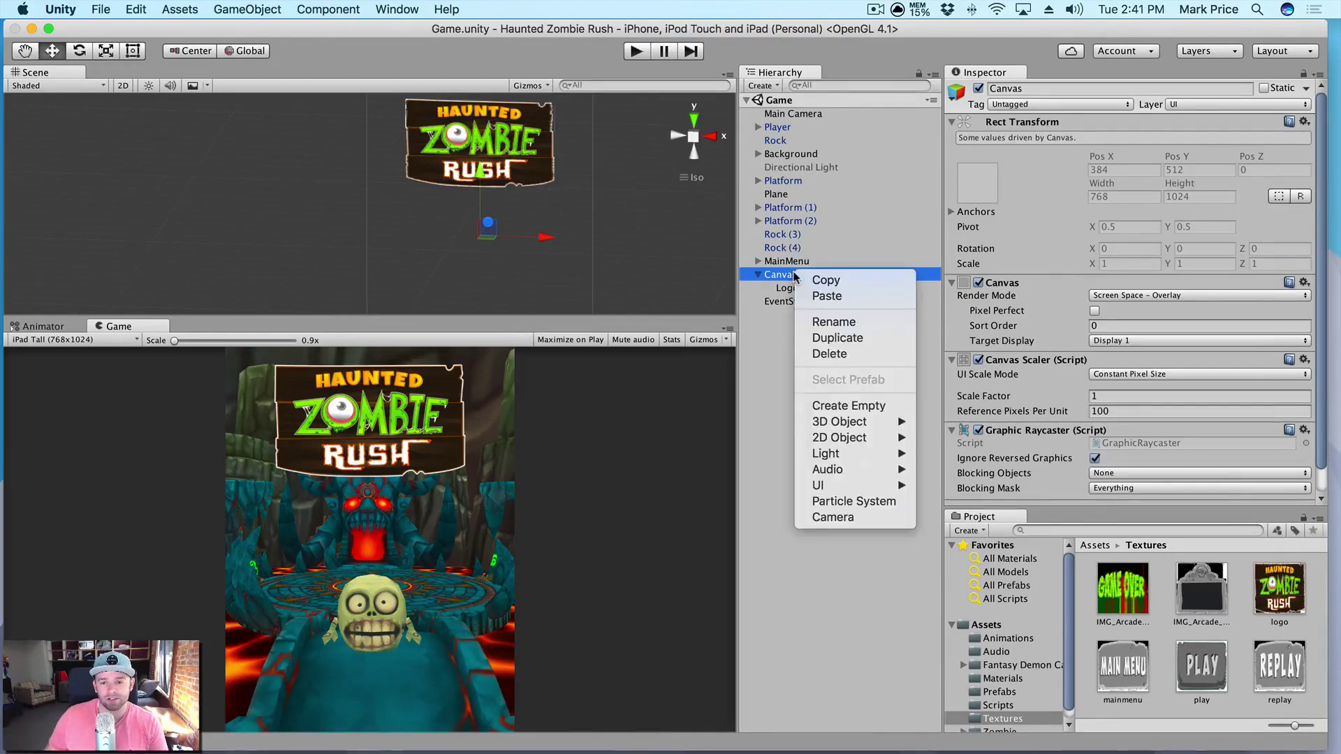
mouse_move(901, 486)
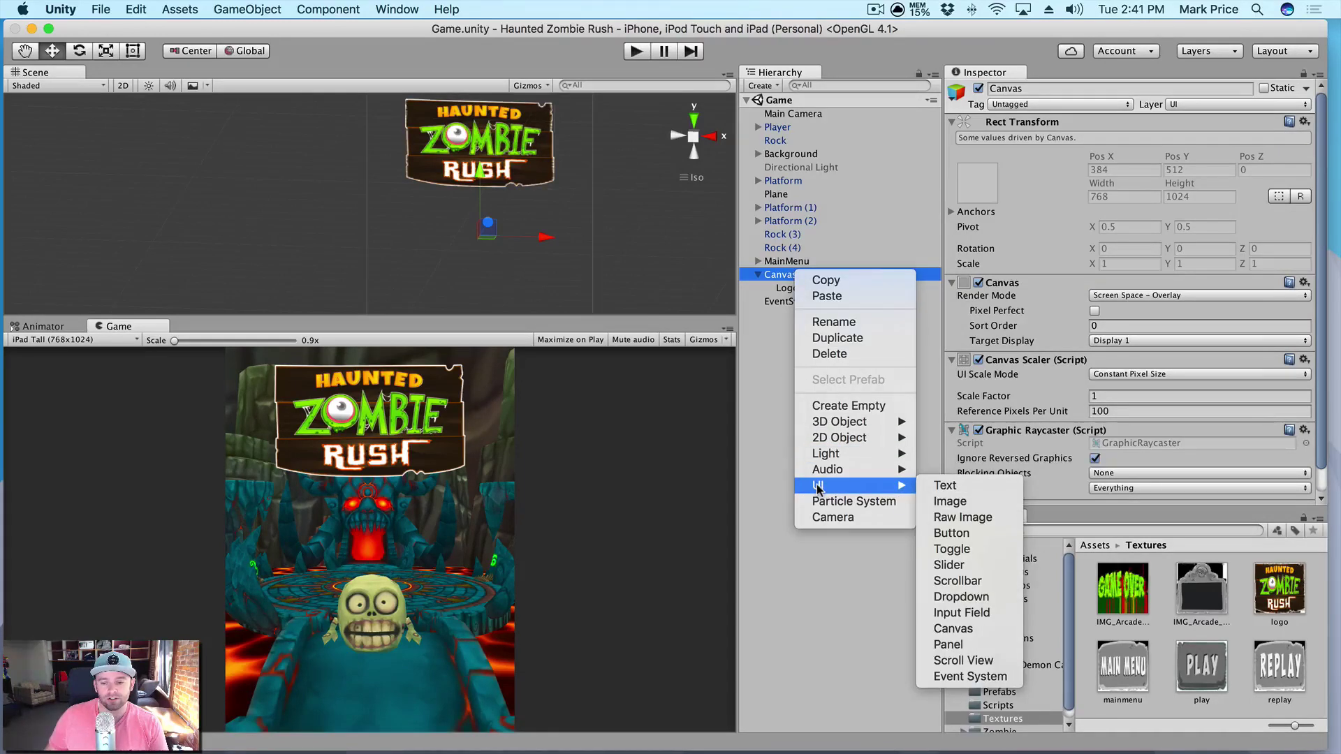
click(956, 535)
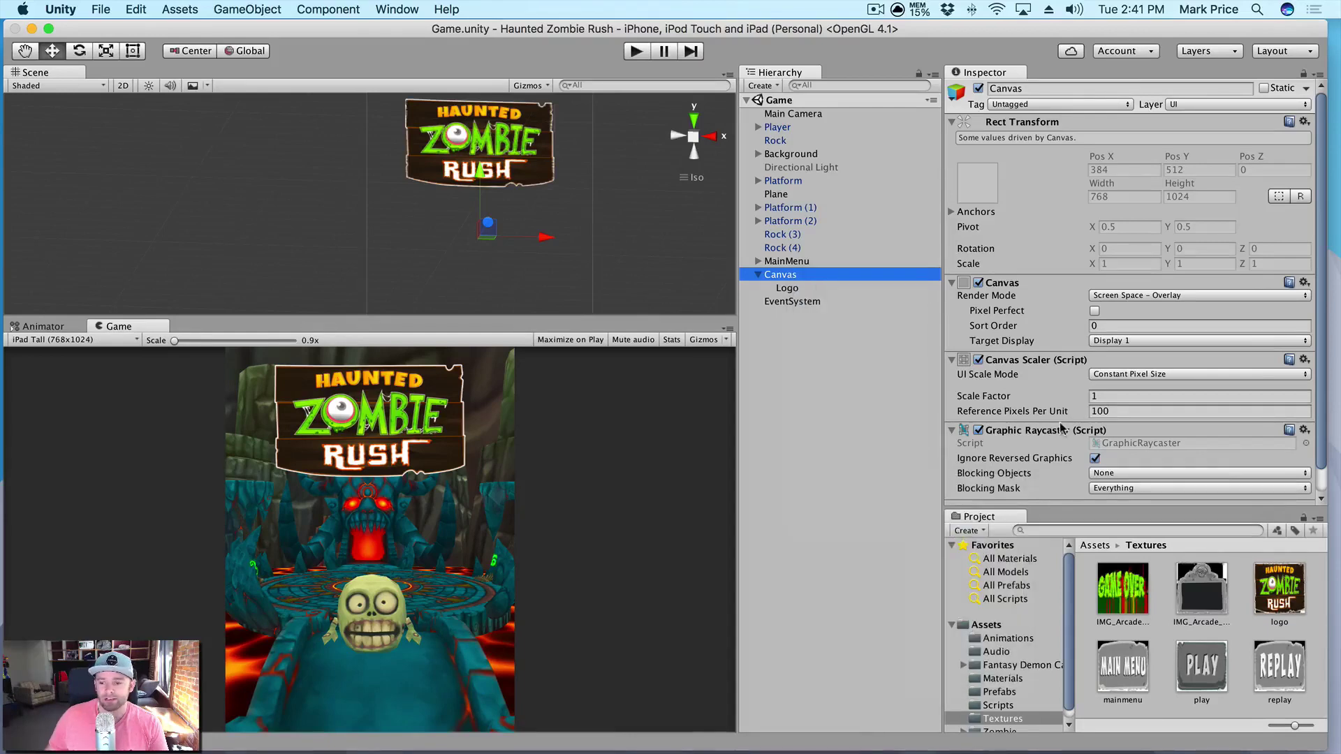
scroll(1022, 321, down, 5)
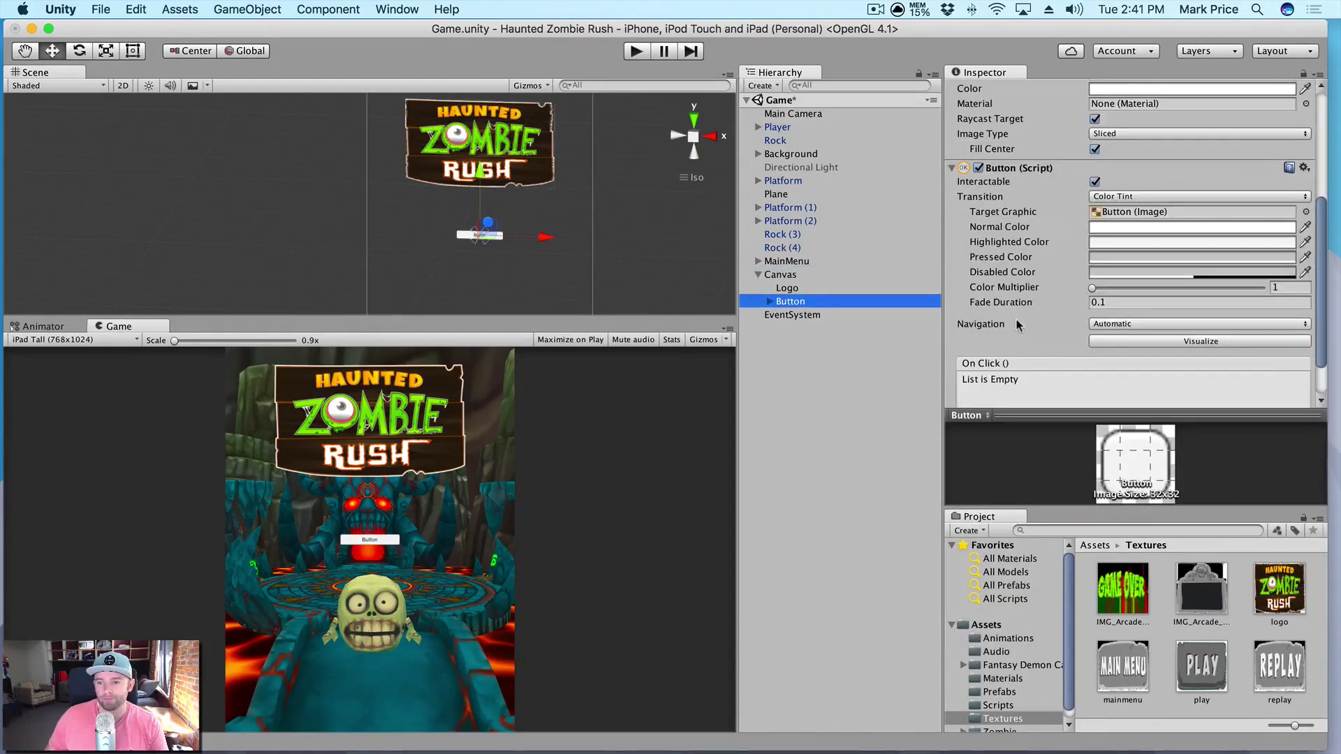
scroll(1017, 325, up, 5)
scroll(1013, 342, down, 5)
scroll(1010, 335, up, 5)
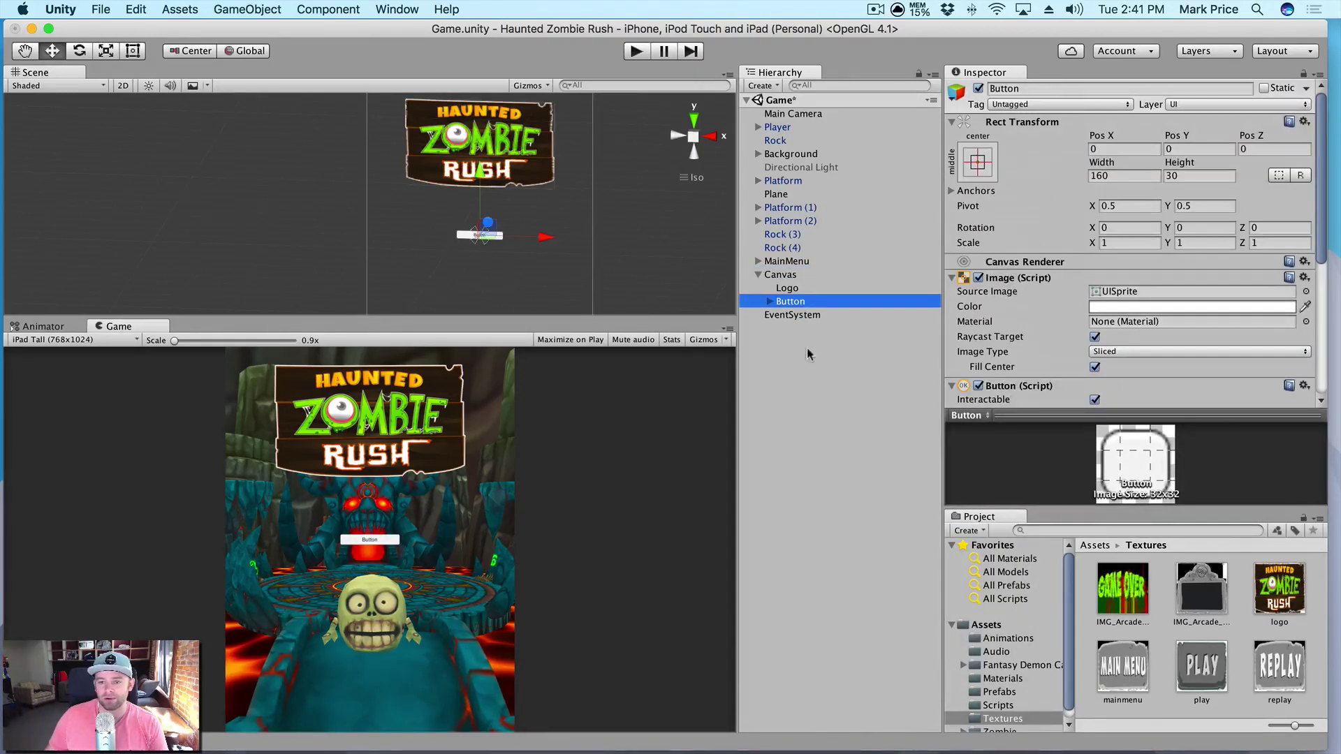
key(super+BackSpace)
Add a Raw Image named Play under Canvas and assign the play texture to it
right_click(810, 279)
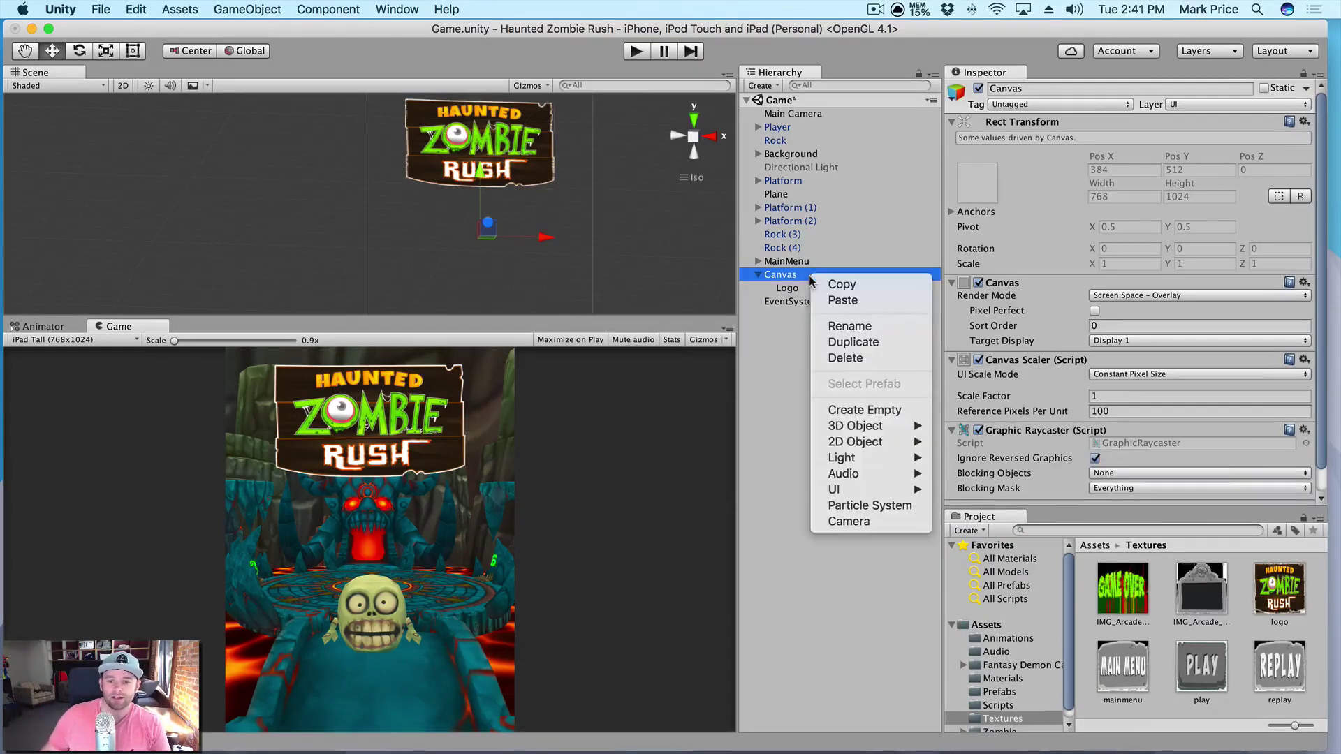
mouse_move(874, 491)
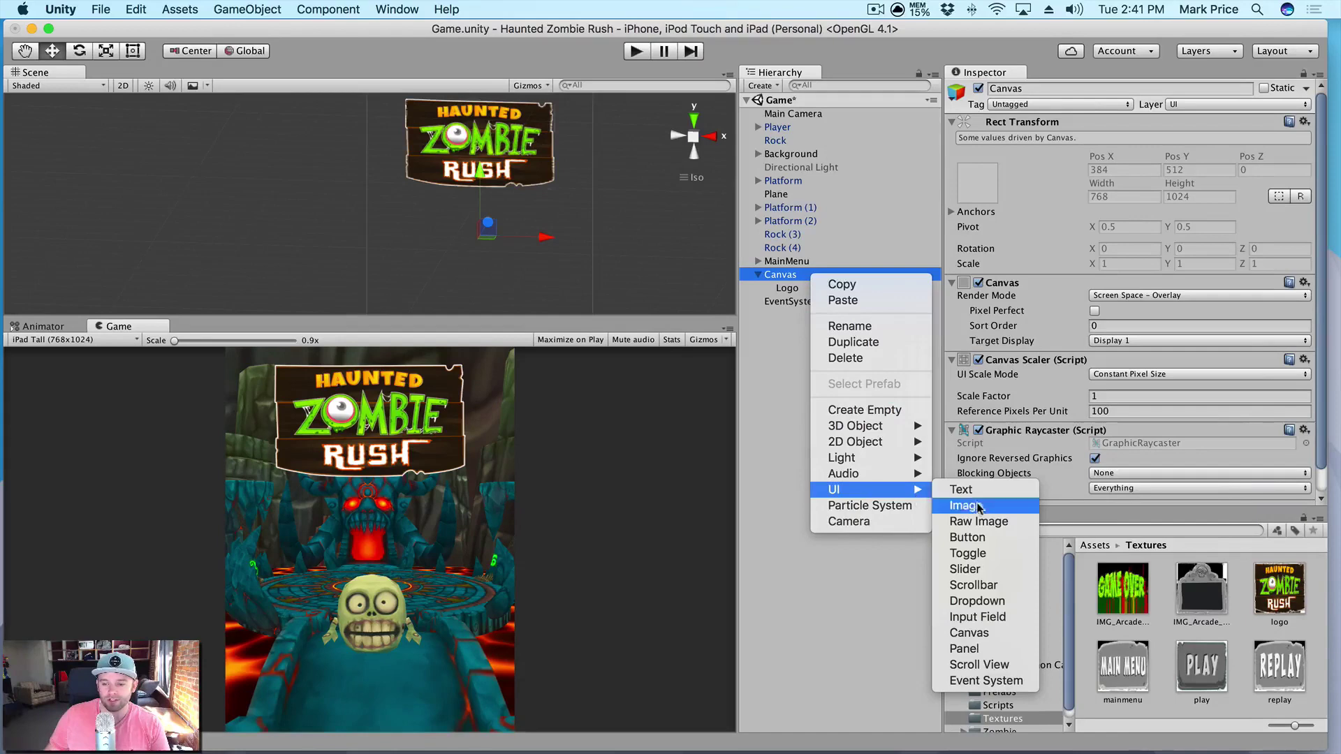
click(980, 522)
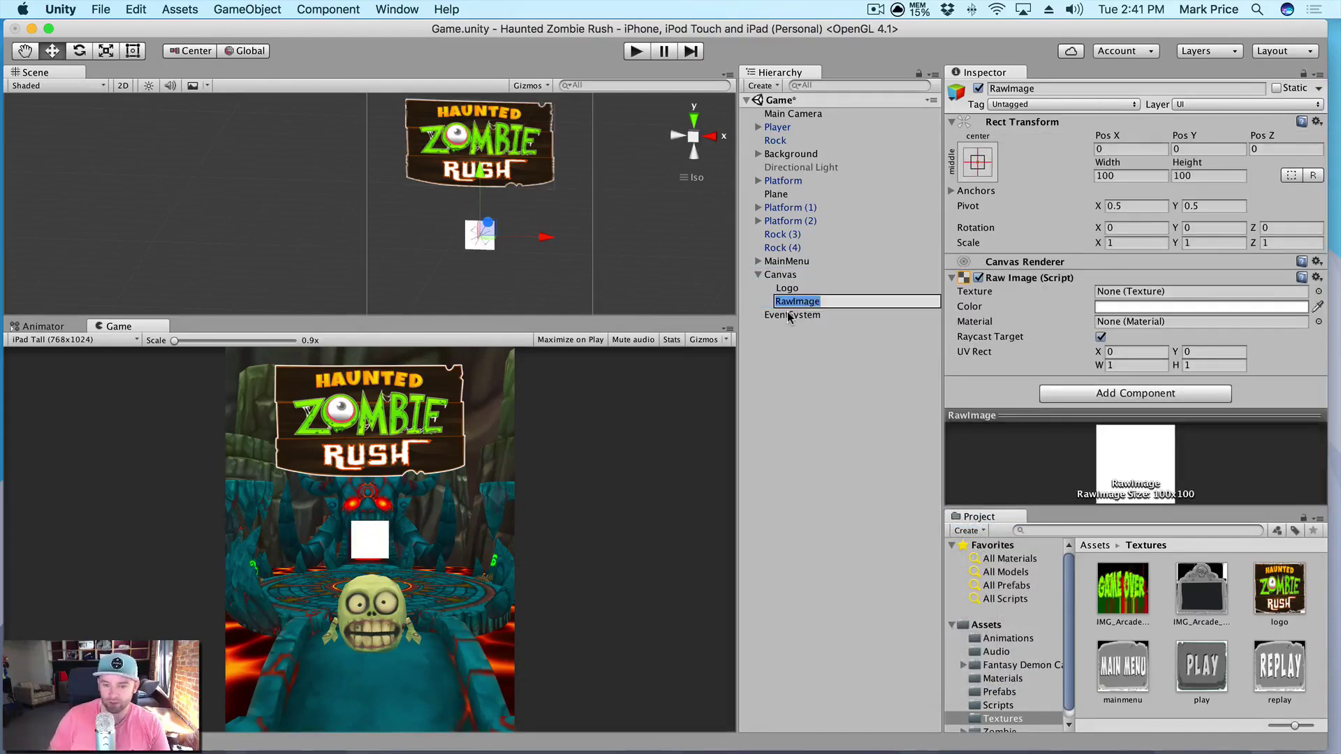
text(Play)
key(Return)
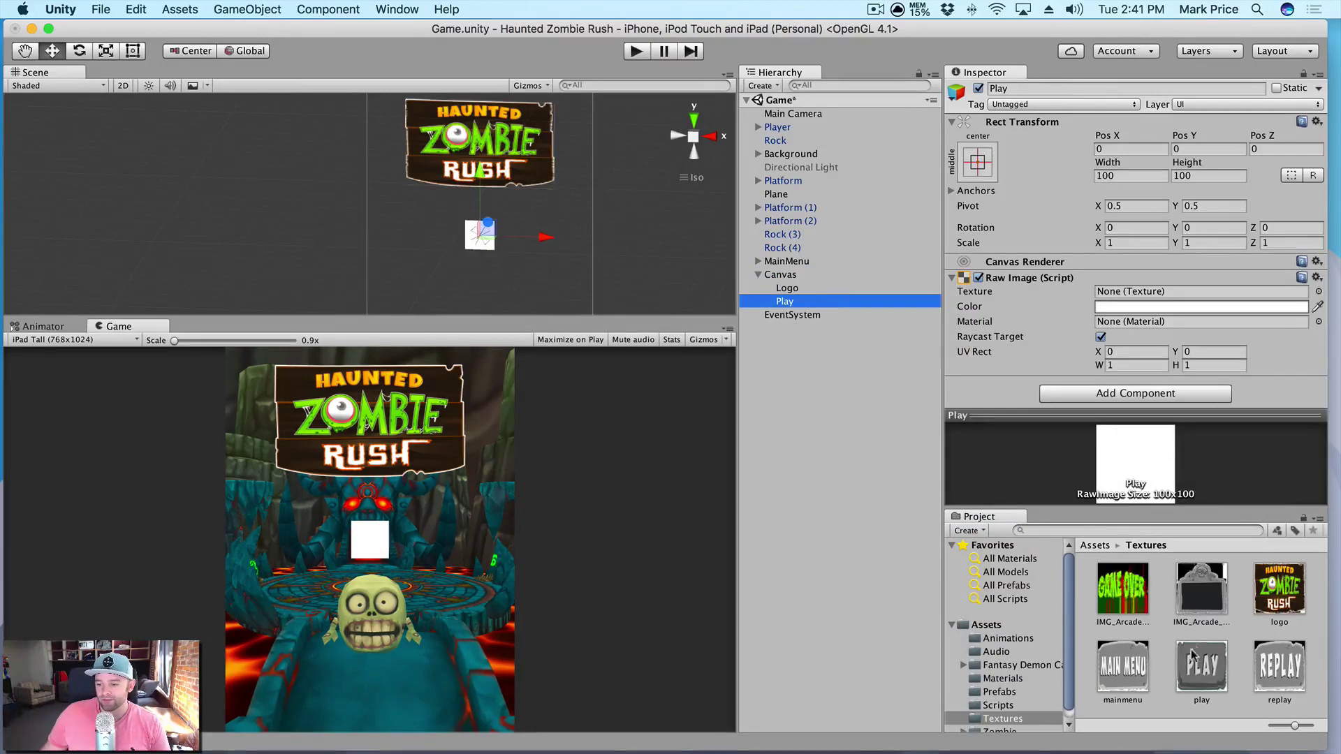
drag(1191, 655, 1163, 297)
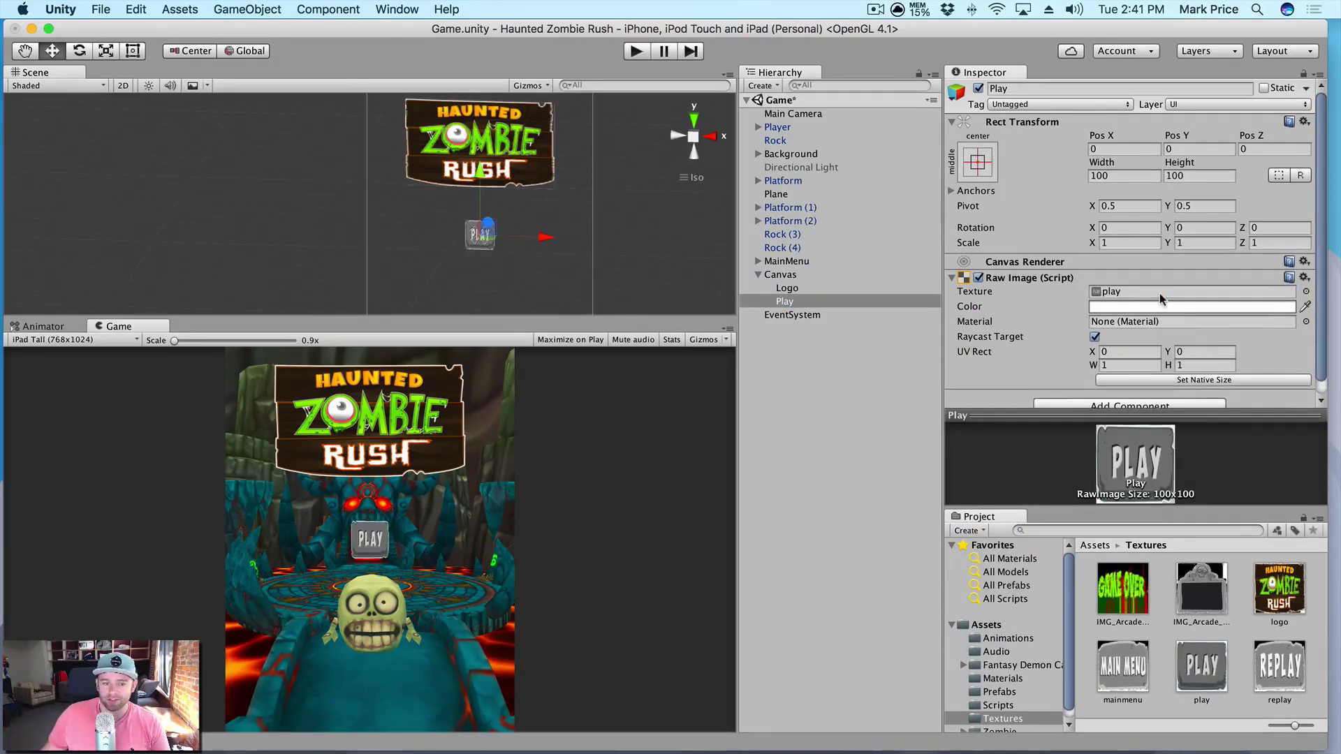
Switch to Finder and open the file info of play.png in the Assets folder to read its pixel dimensions
click(350, 752)
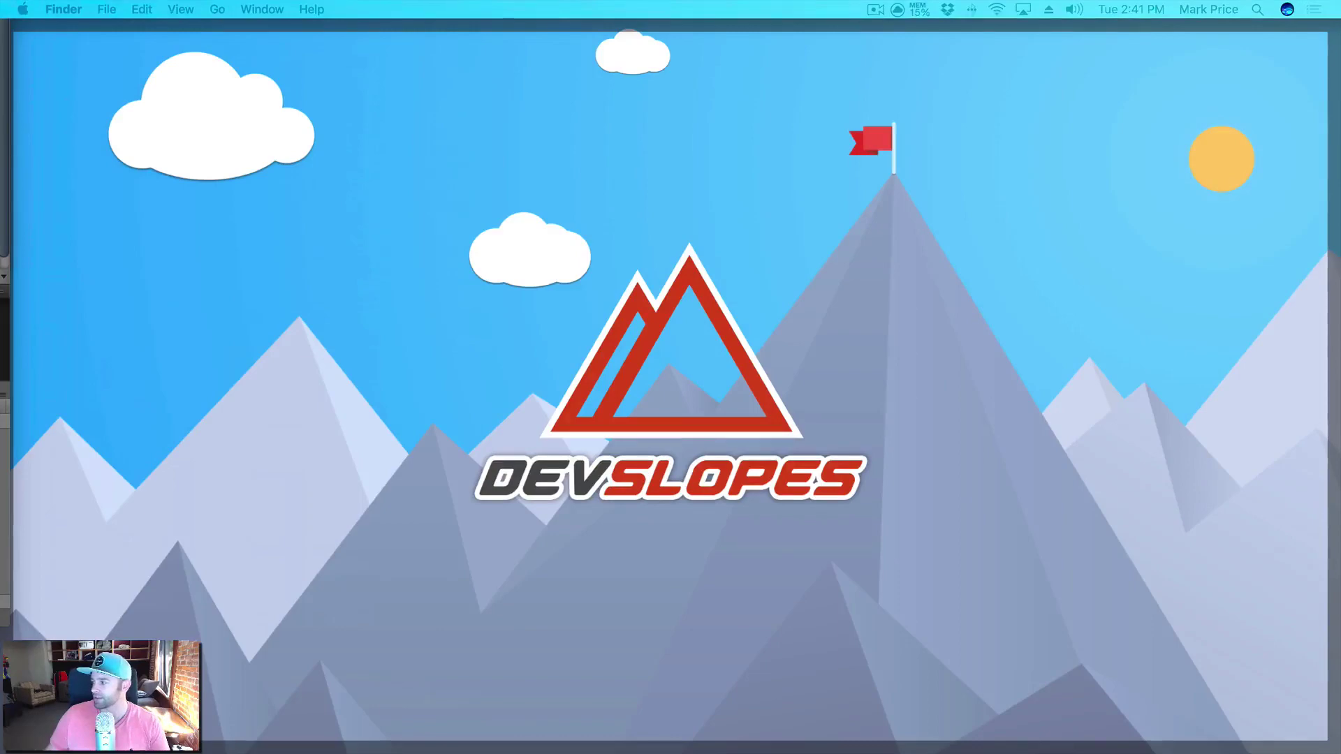
key(F11)
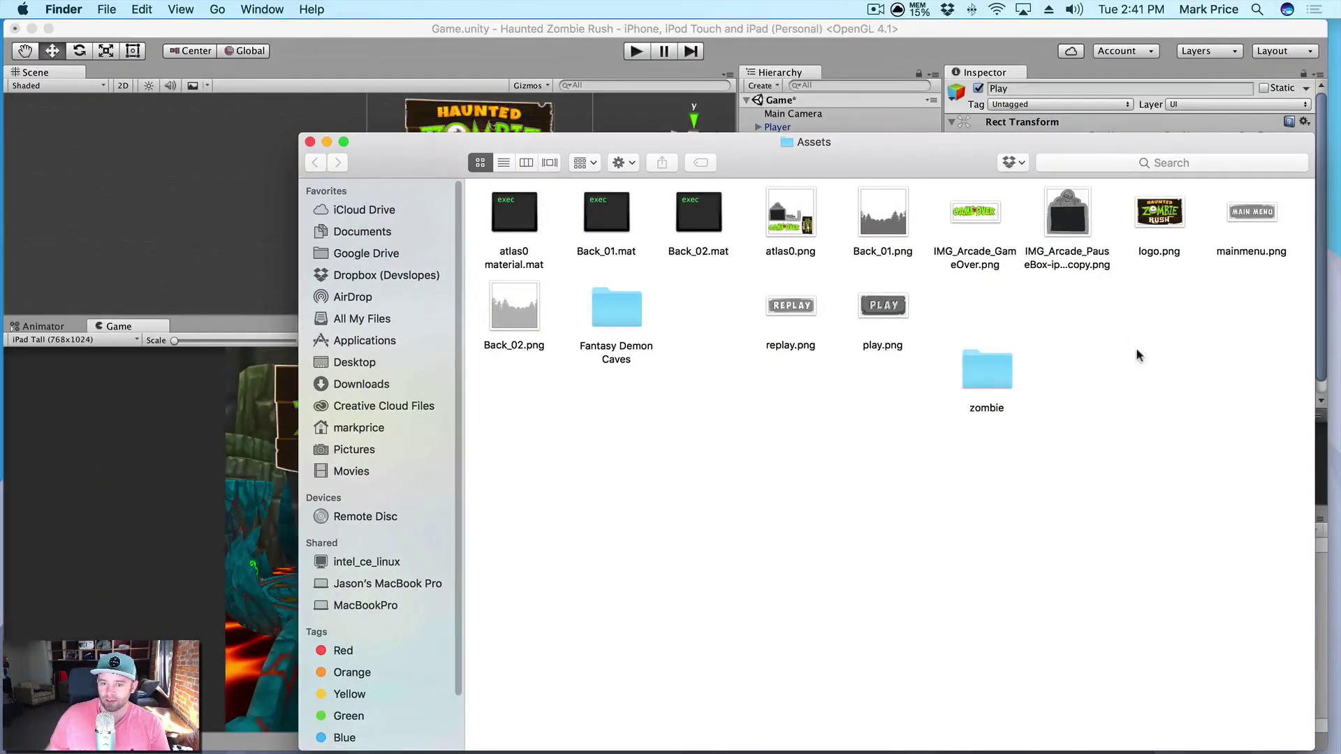
right_click(867, 307)
click(908, 384)
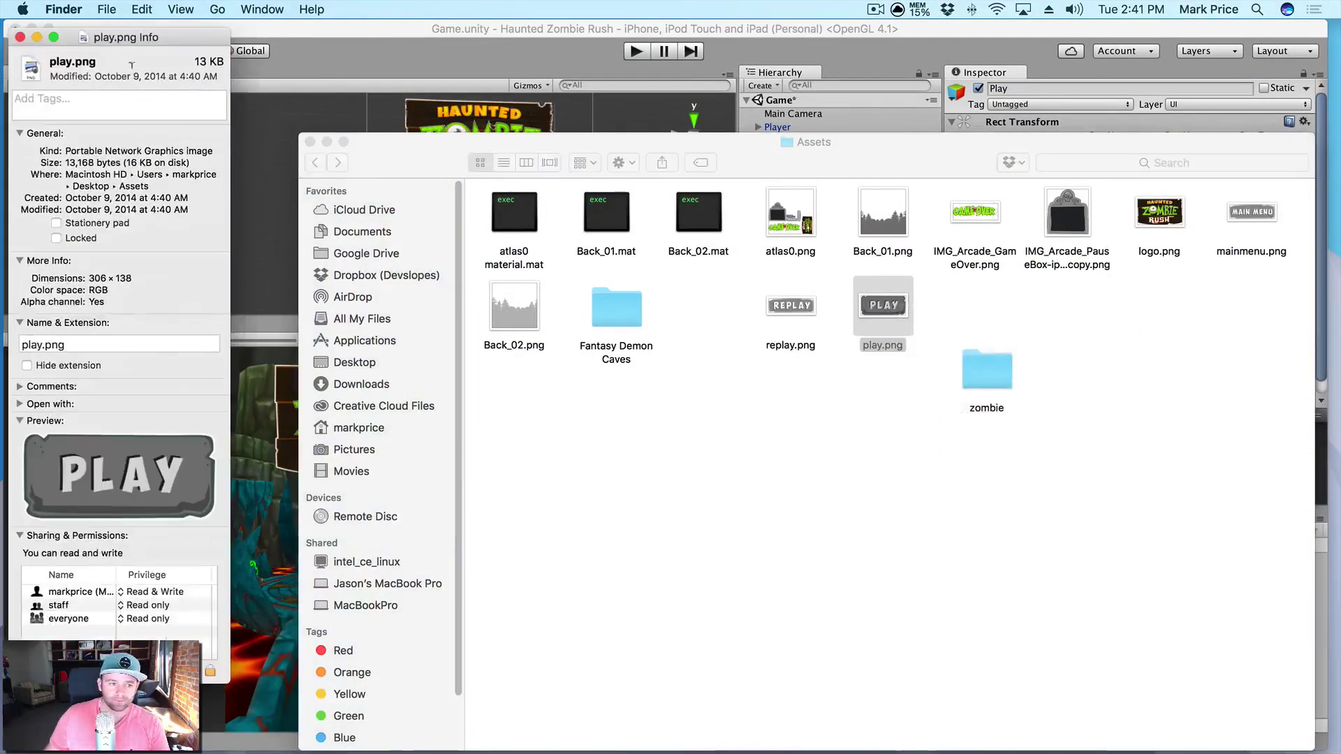
Switch back to Unity, set the Play image's width to 306 and height to 138, and raise it to Pos Y 41
click(20, 37)
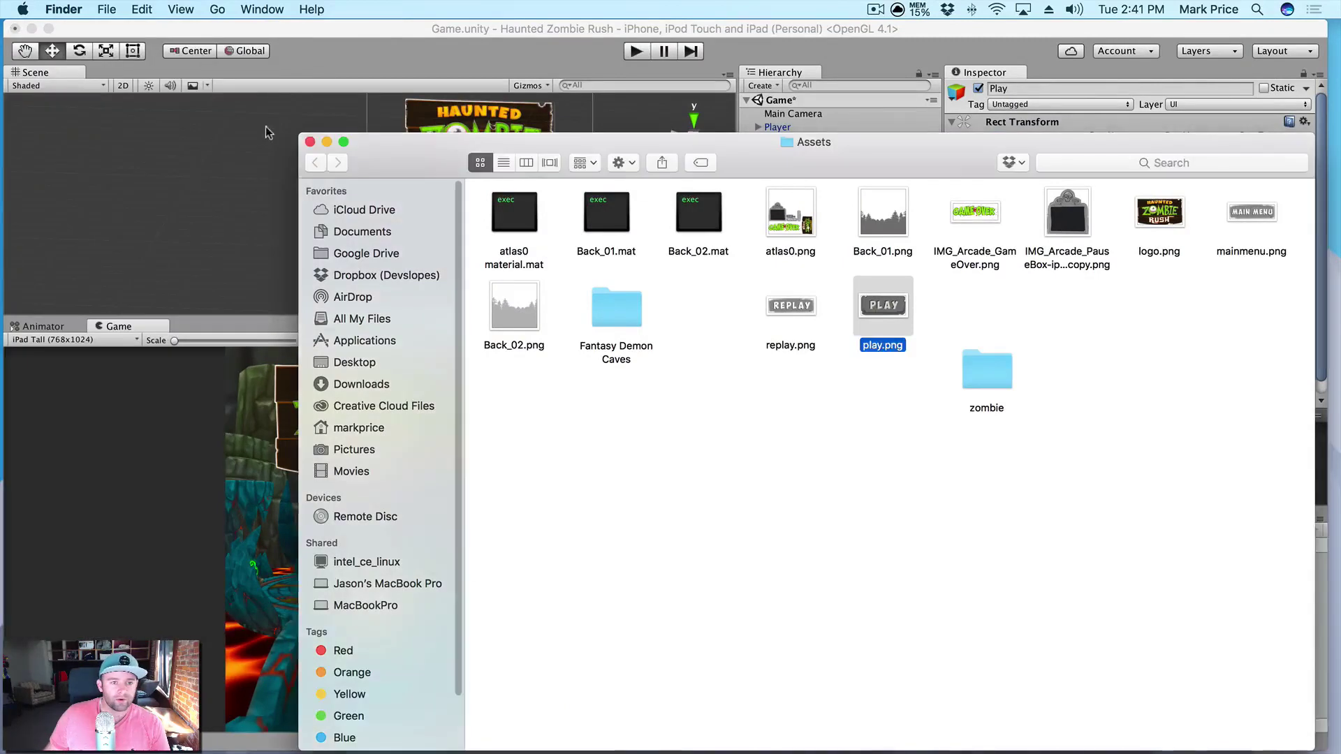
click(265, 133)
click(1118, 176)
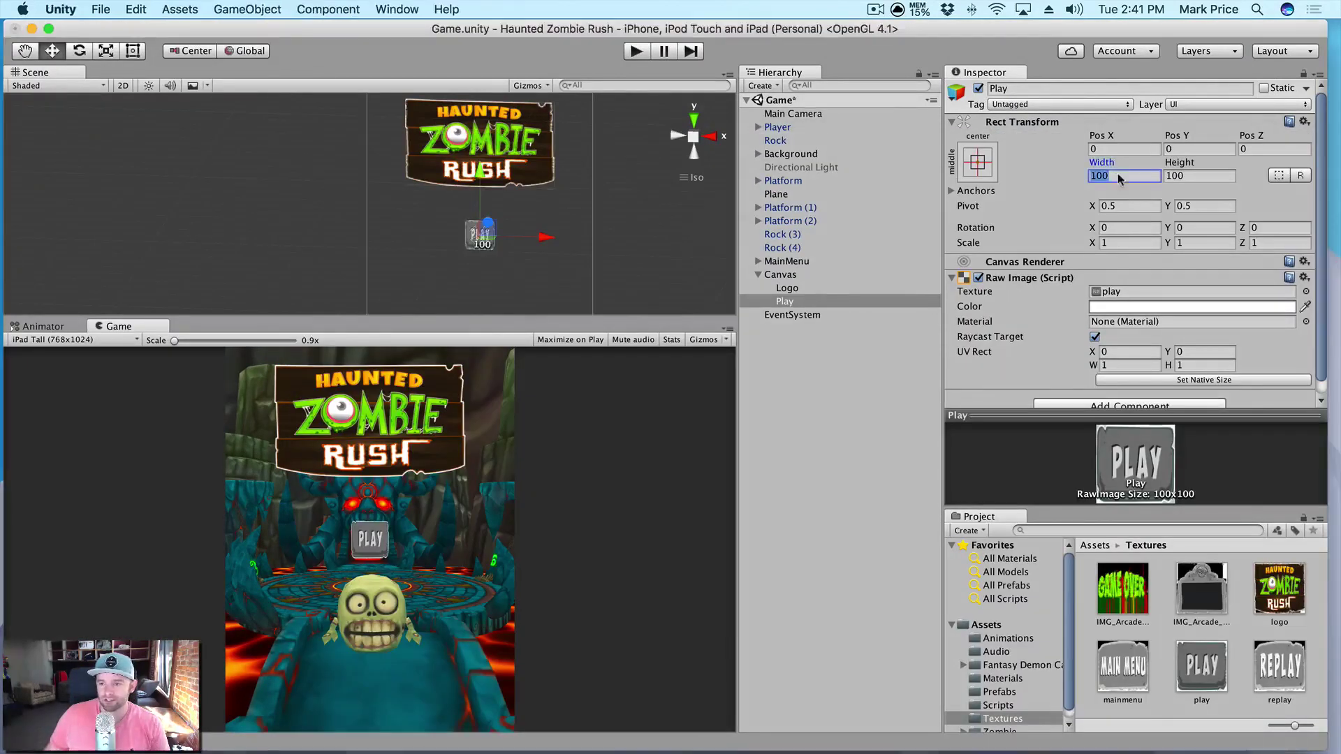
text(306)
key(Tab)
text(13)
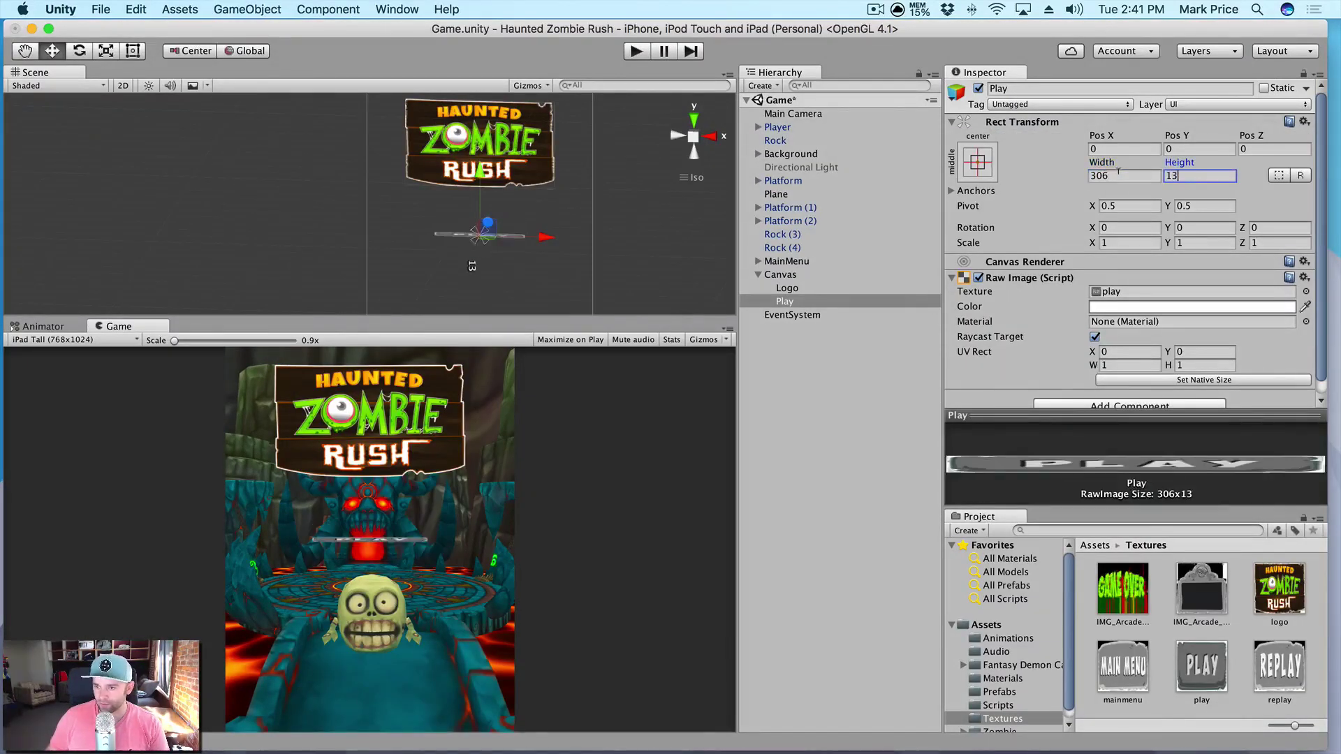
text(8)
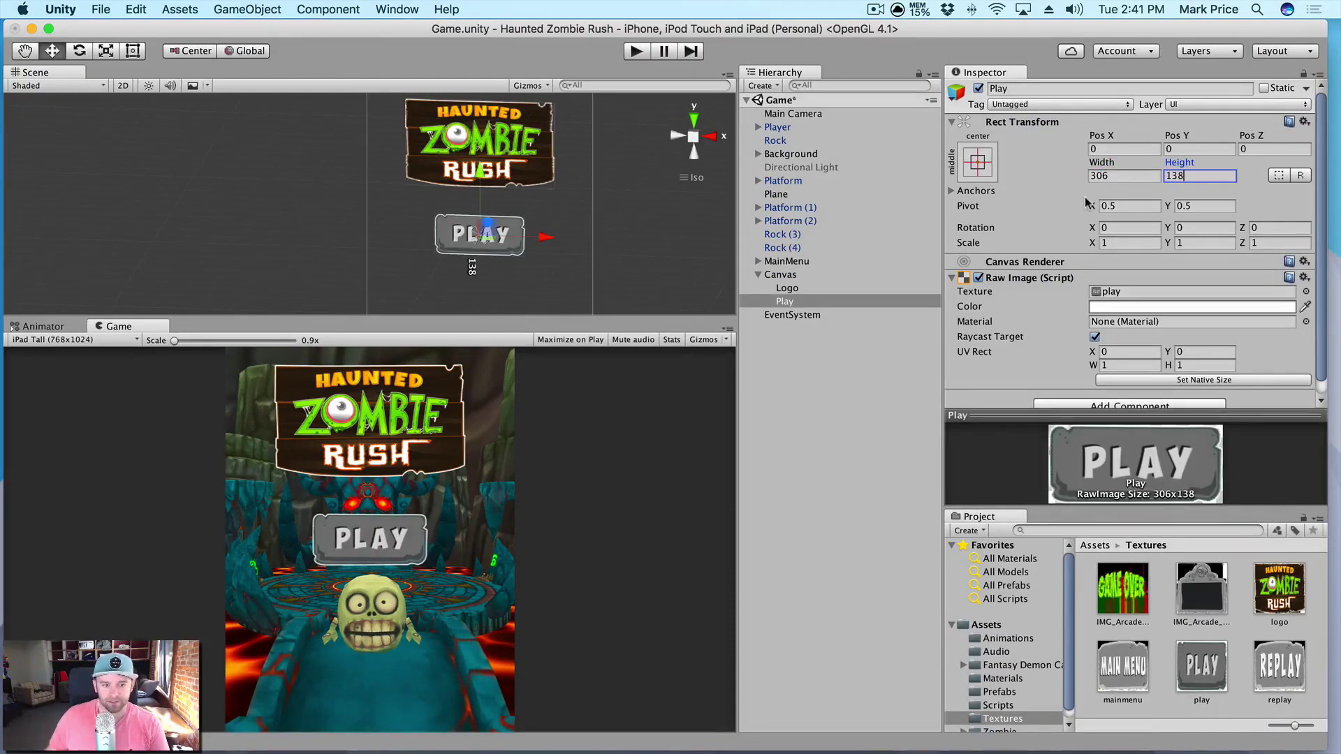
drag(482, 171, 480, 157)
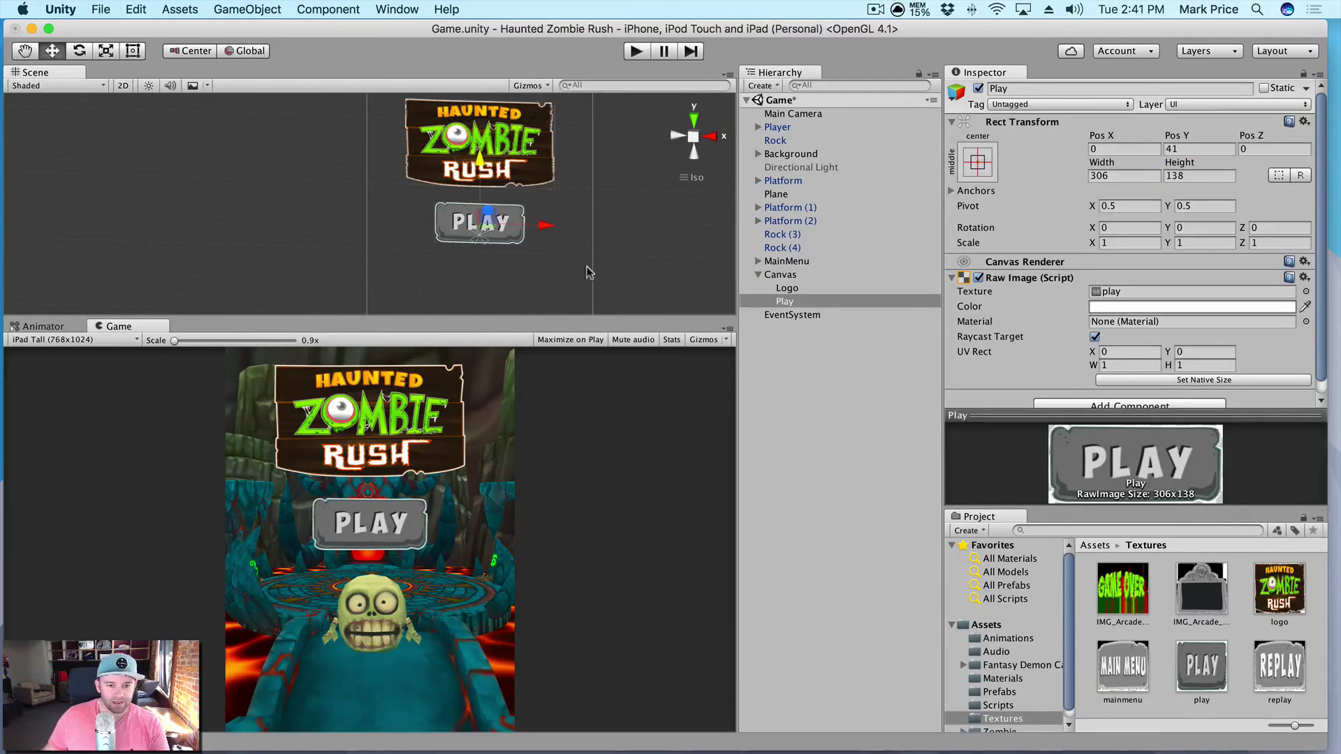
Inspect the lava environment around the demon throne in the scene and the EventSystem object's components
click(633, 263)
middle_drag(632, 266, 389, 468)
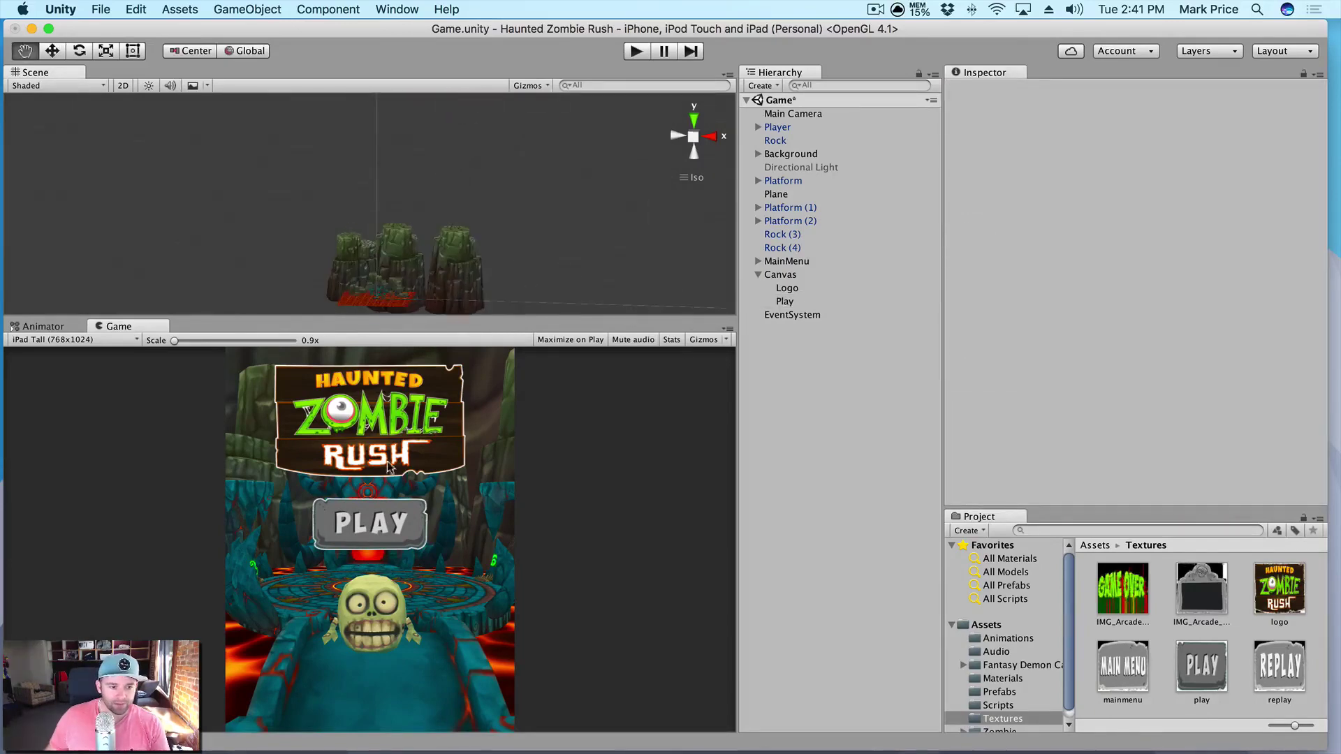
middle_drag(380, 286, 371, 219)
scroll(371, 219, up, 5)
middle_drag(428, 141, 419, 246)
scroll(394, 265, up, 6)
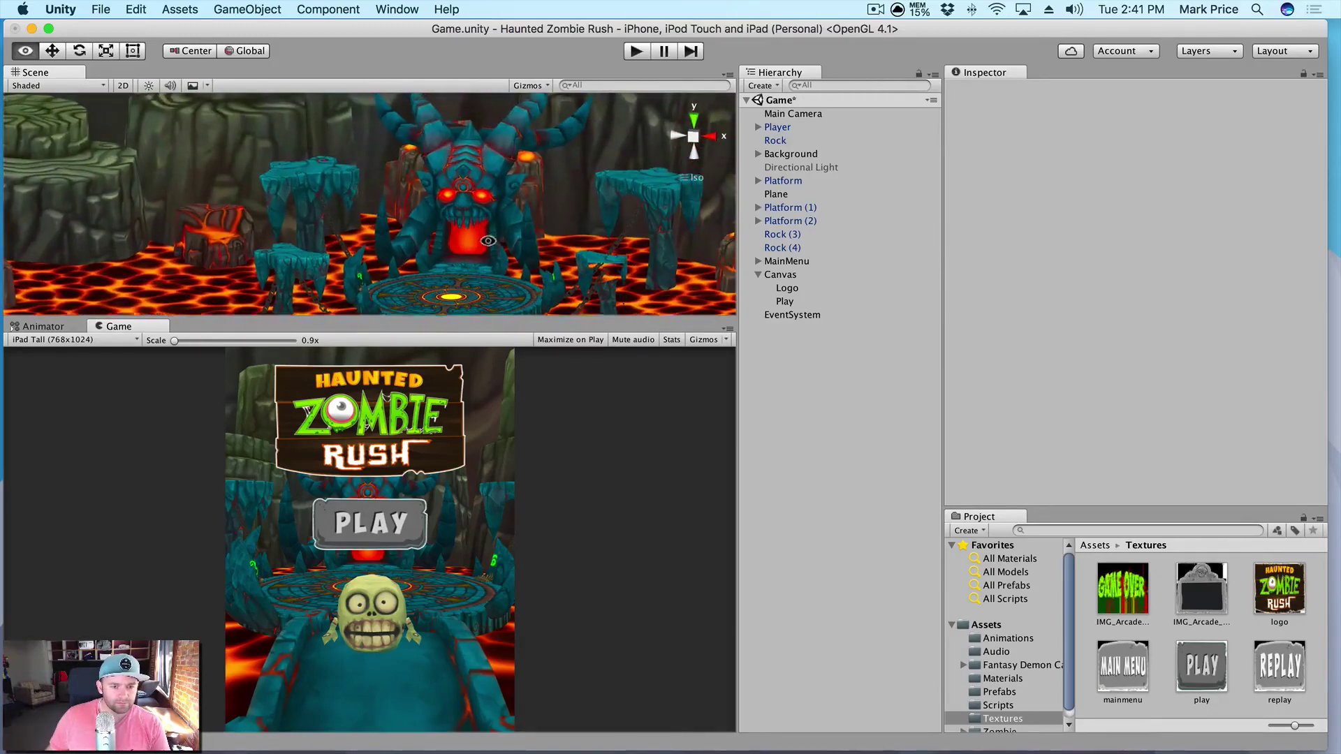
alt+drag(489, 241, 572, 248)
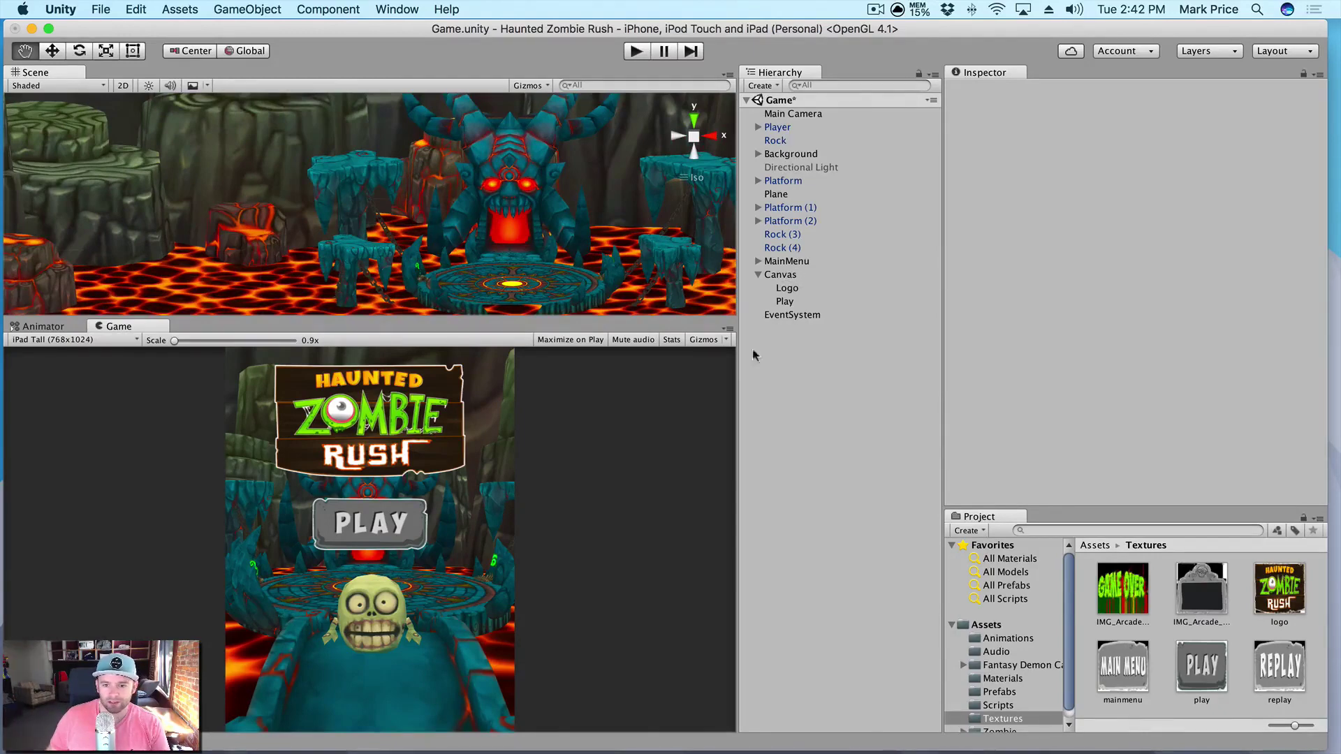
click(800, 315)
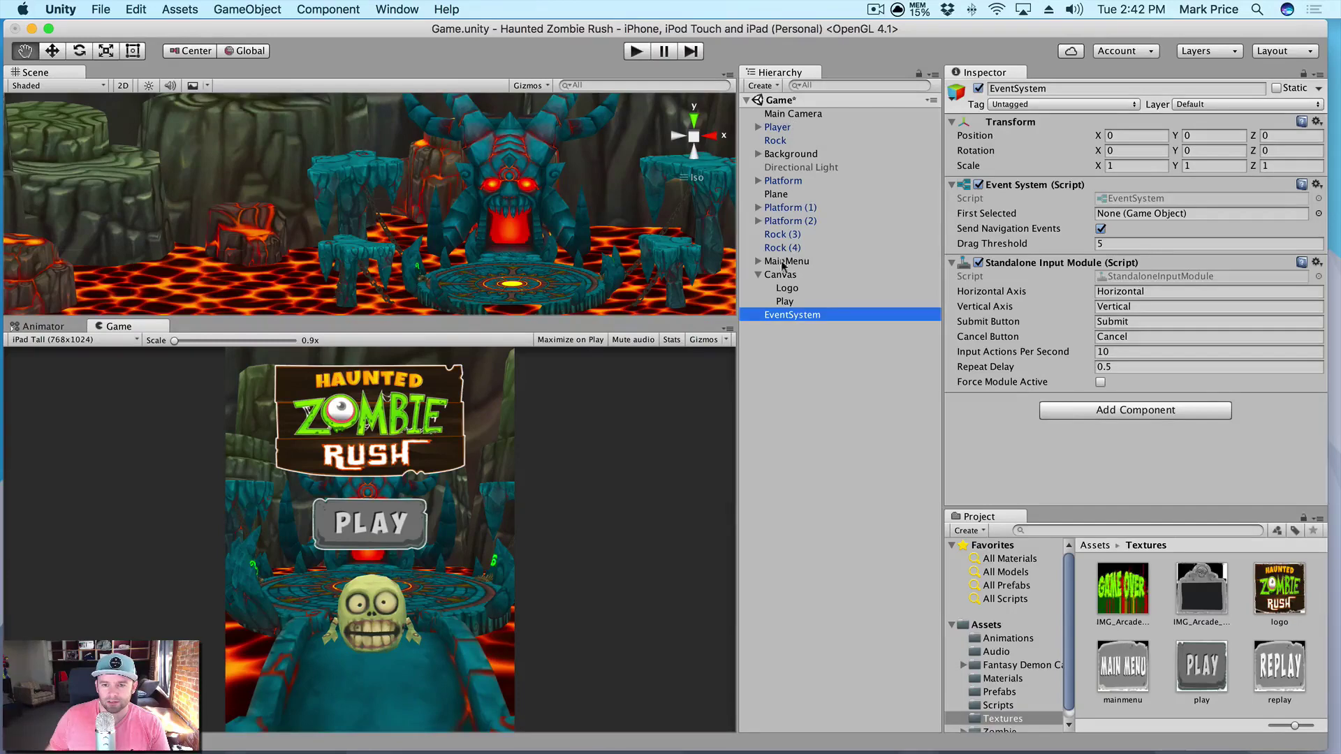
Lower the Player (1) zombie under MainMenu to about Y -0.47
click(758, 275)
click(759, 262)
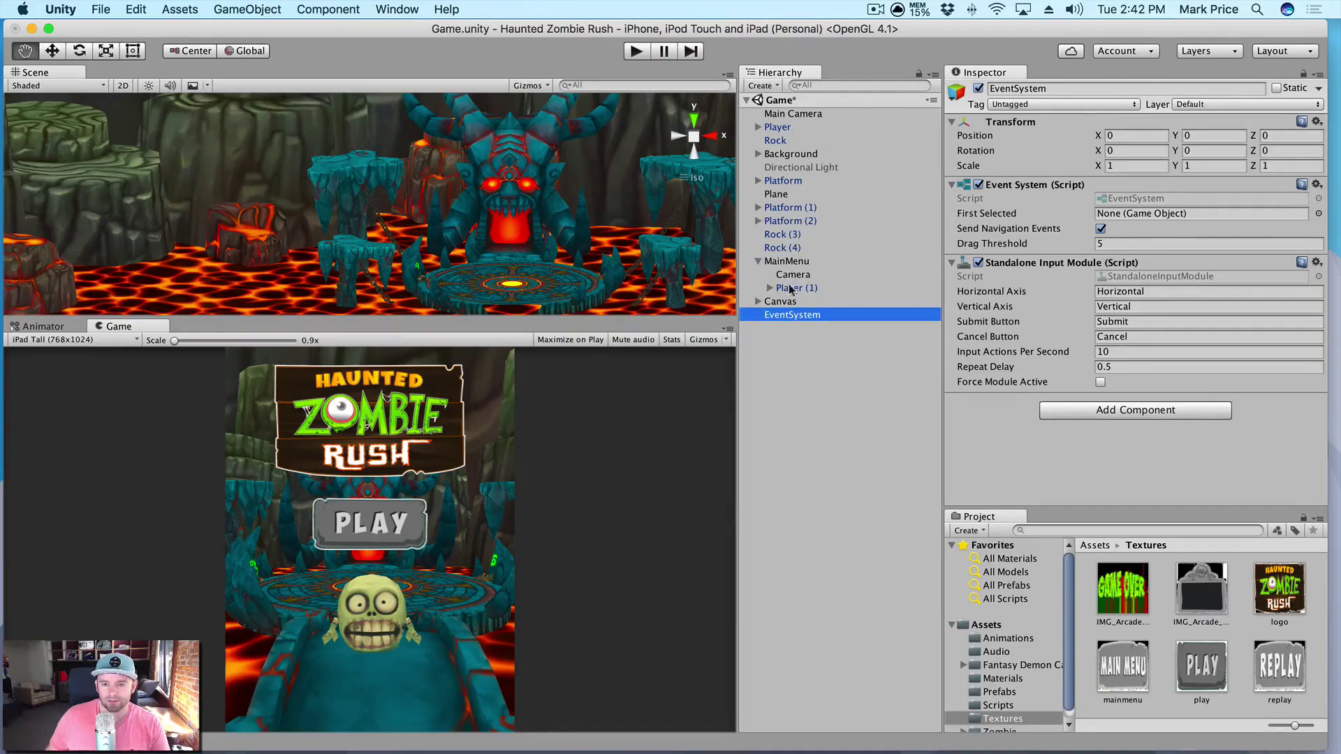
click(796, 288)
key(f)
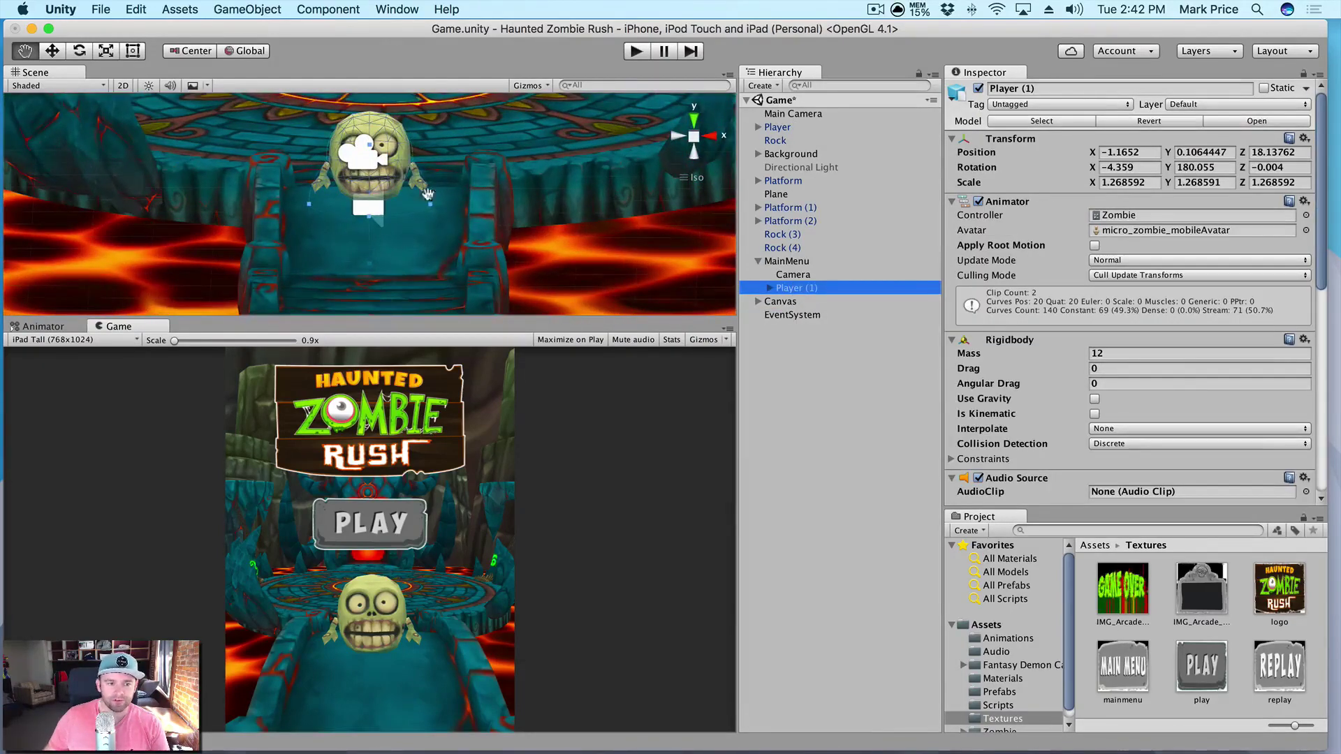
key(w)
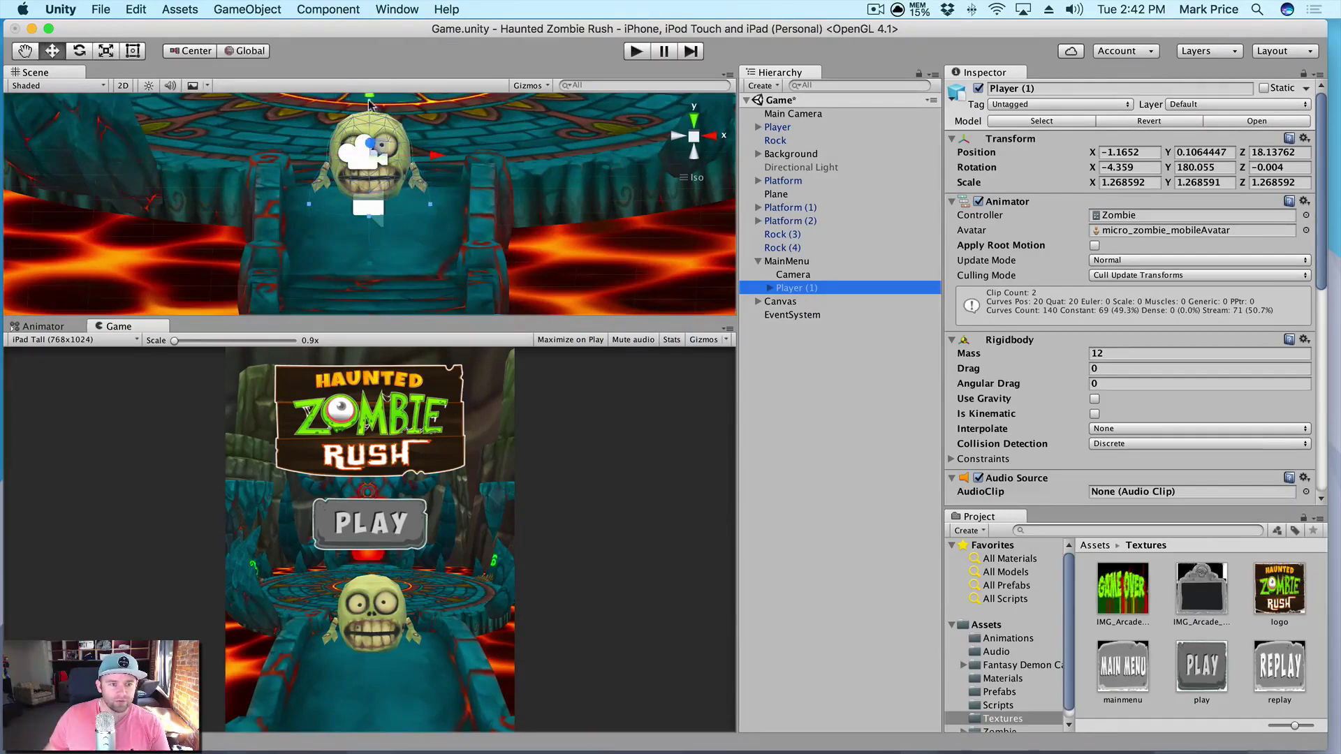
drag(369, 104, 369, 133)
key(f)
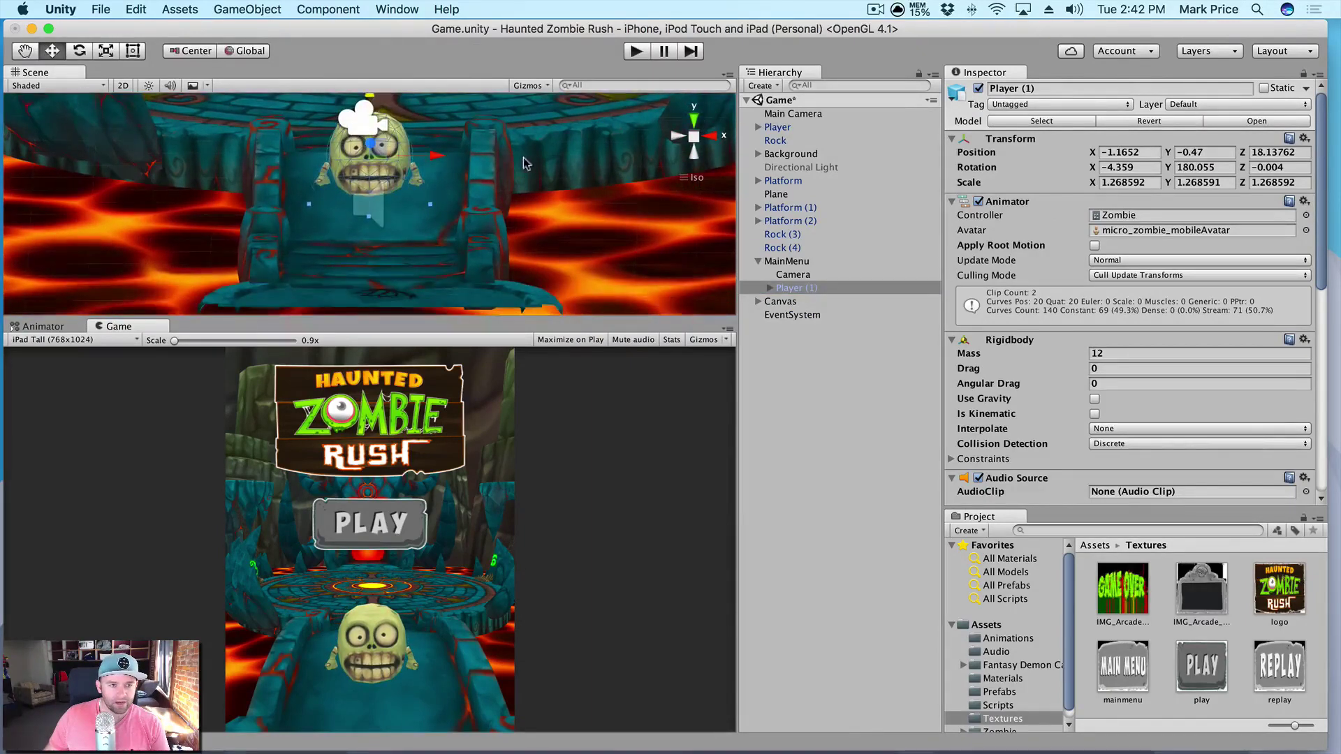
Move the menu zombie to about Z 17.38, rotate it to about X -10.5, Y 186.3, Z -0.7, and save the scene
alt+drag(522, 157, 335, 160)
key(f)
key(e)
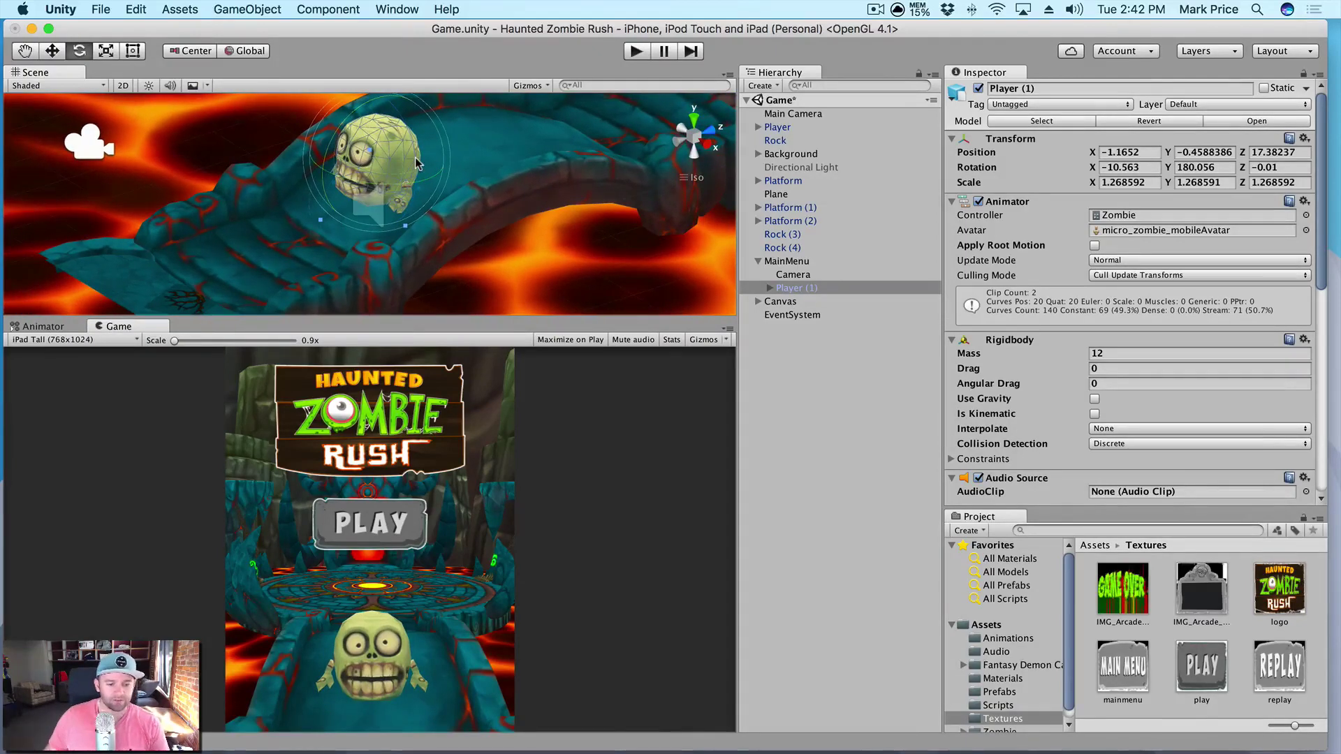
drag(427, 182, 423, 187)
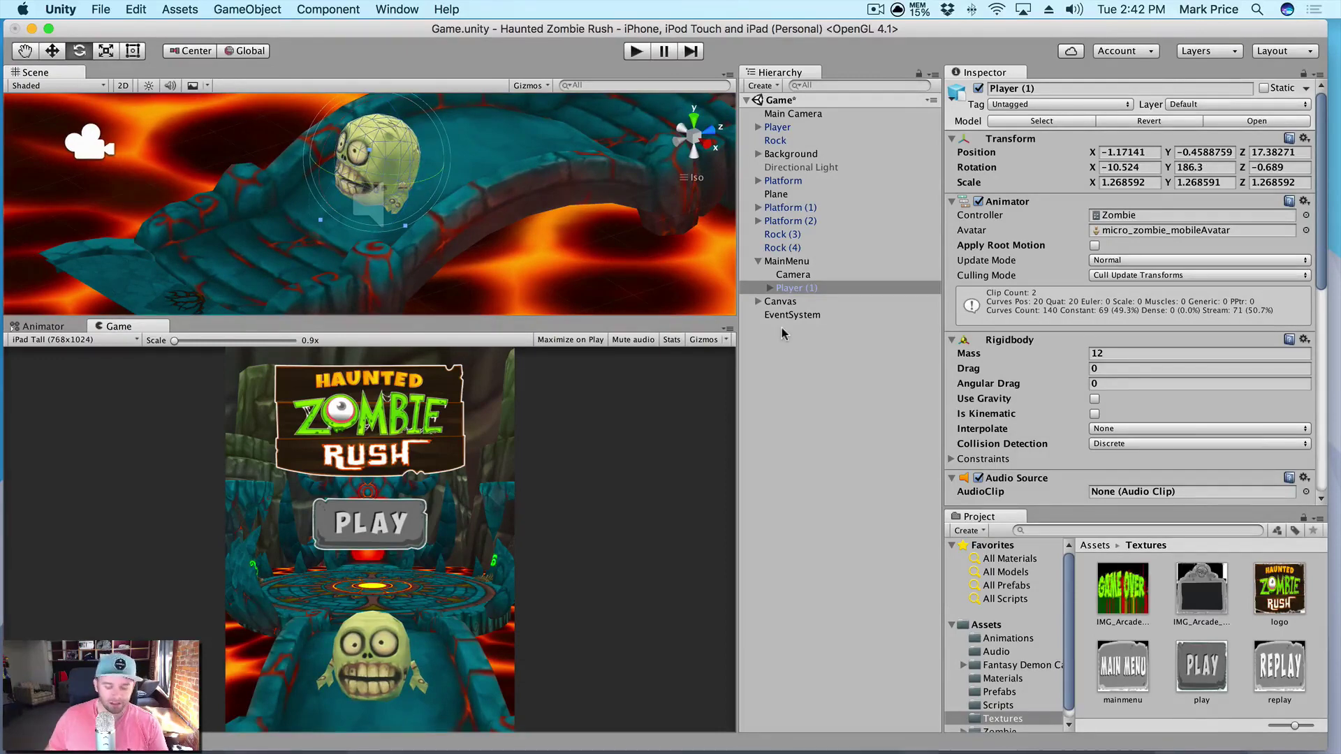
key(super+s)
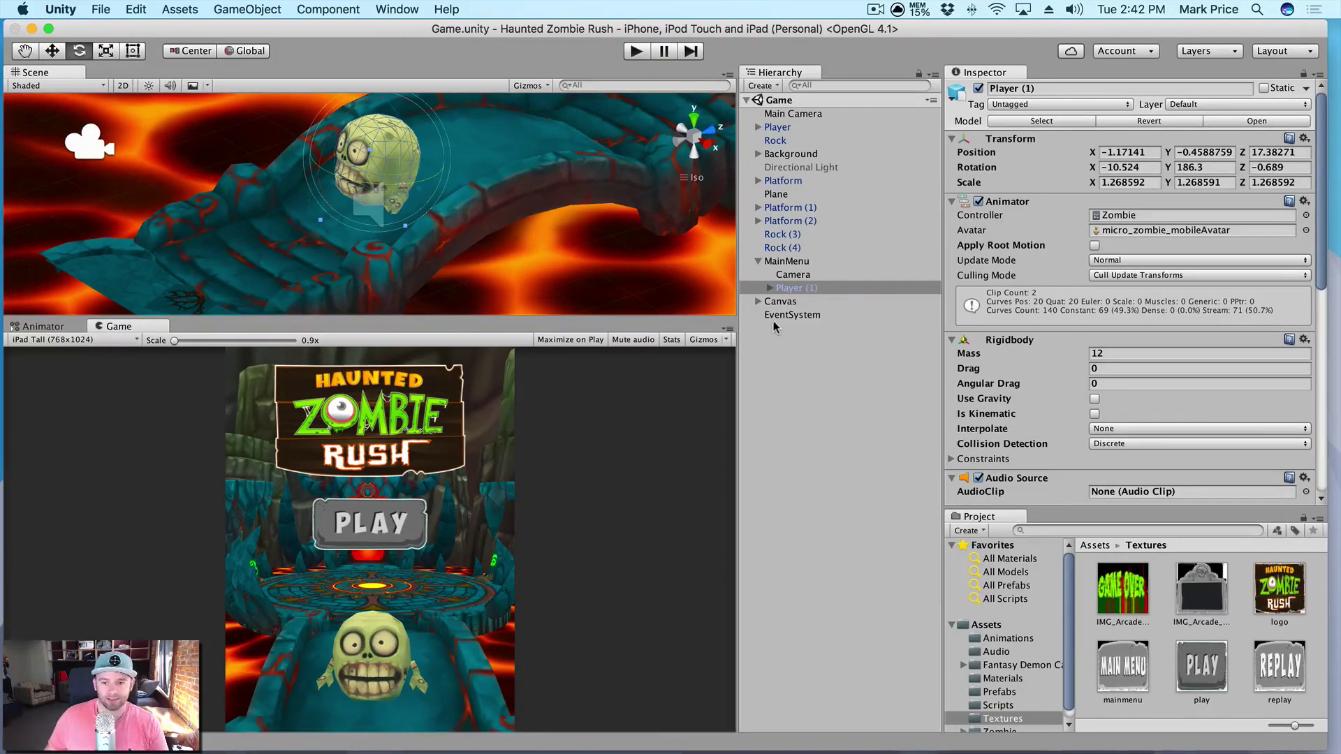
Nest the Canvas with its Logo and Play images under the MainMenu object
click(789, 316)
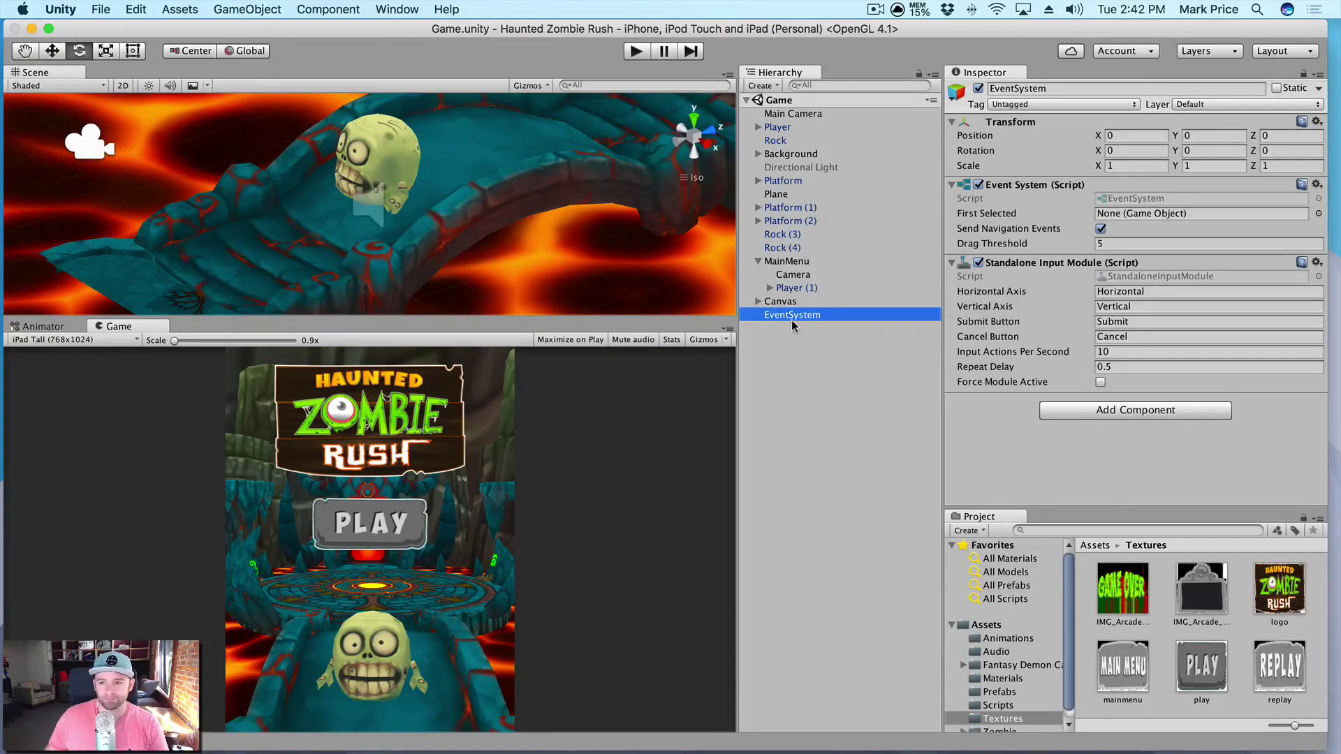
click(793, 301)
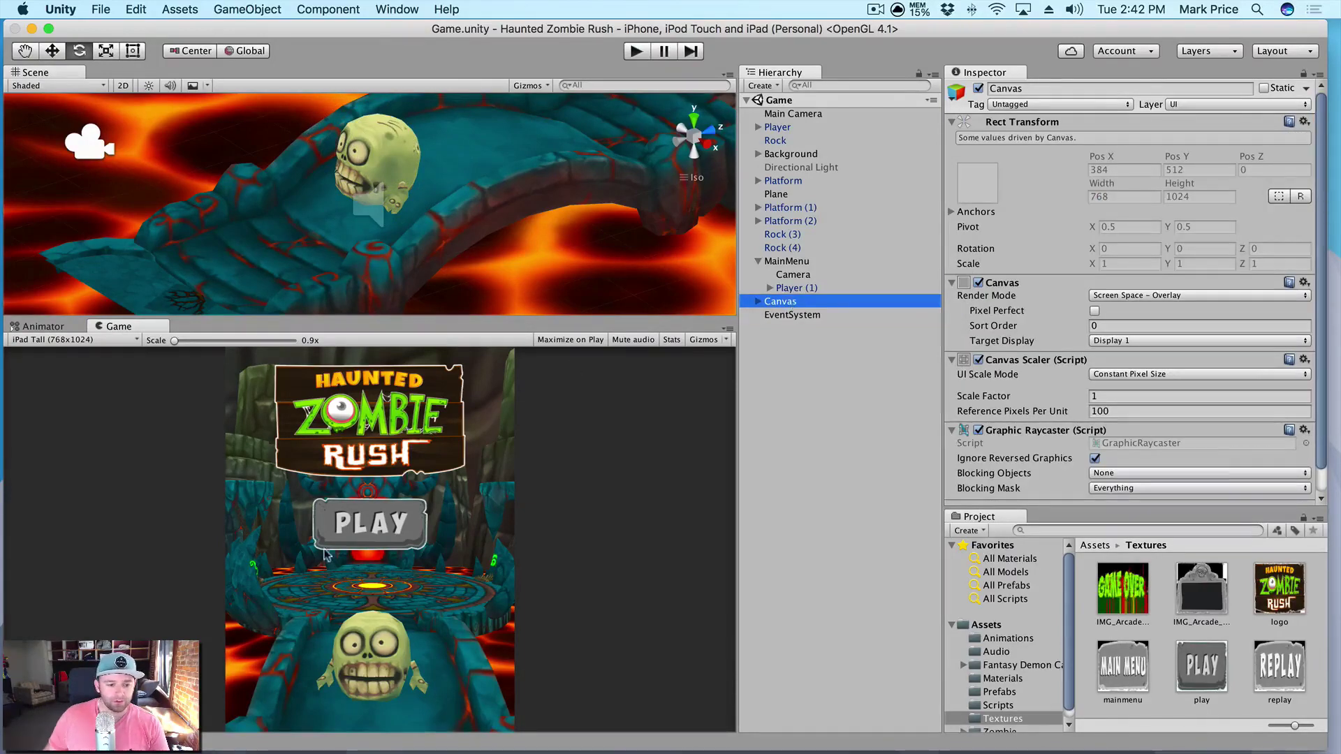
click(758, 301)
click(785, 328)
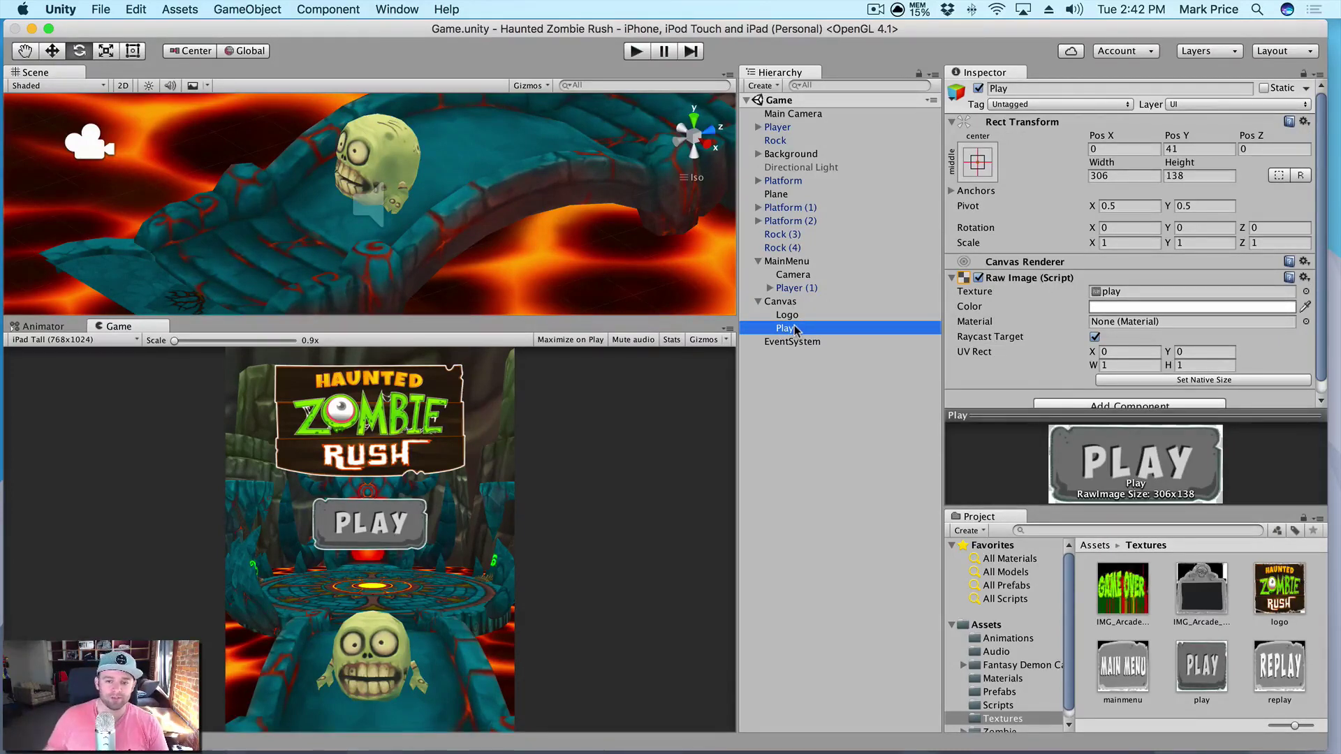
click(759, 302)
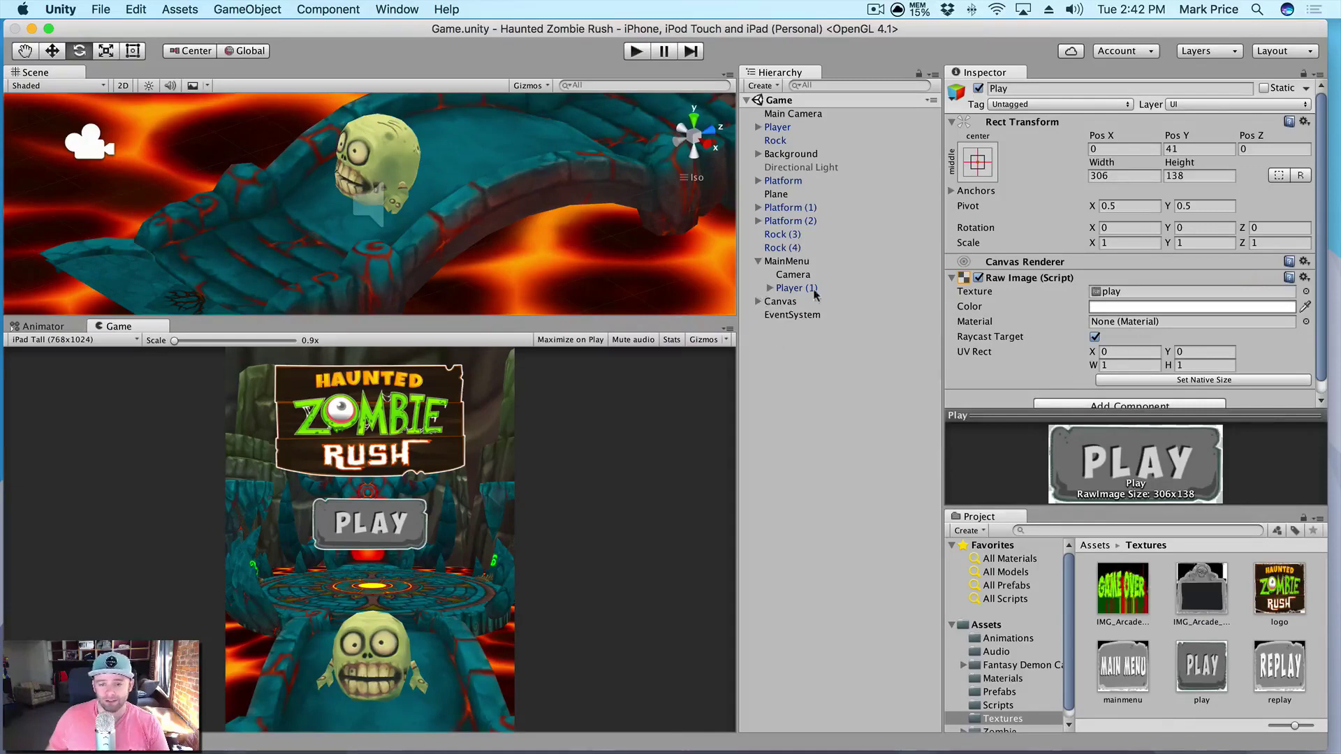
drag(785, 304, 768, 265)
click(797, 262)
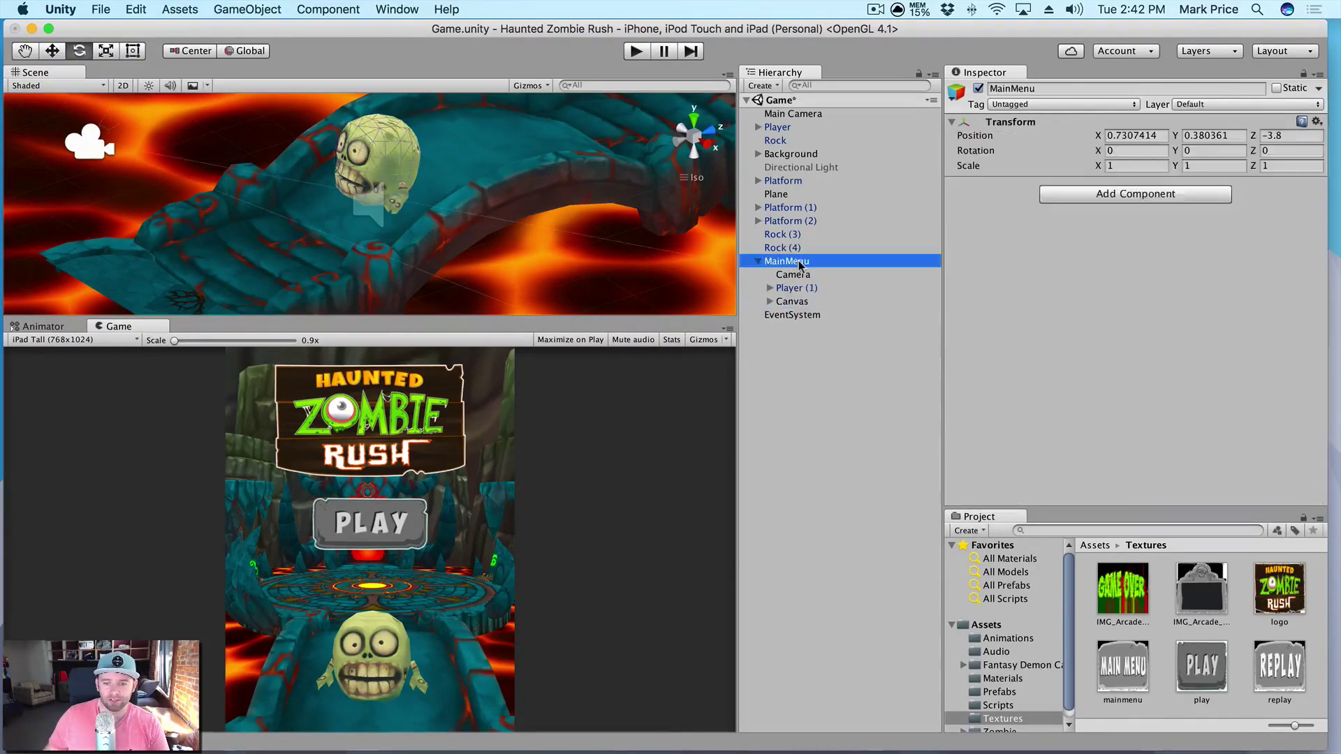
click(797, 300)
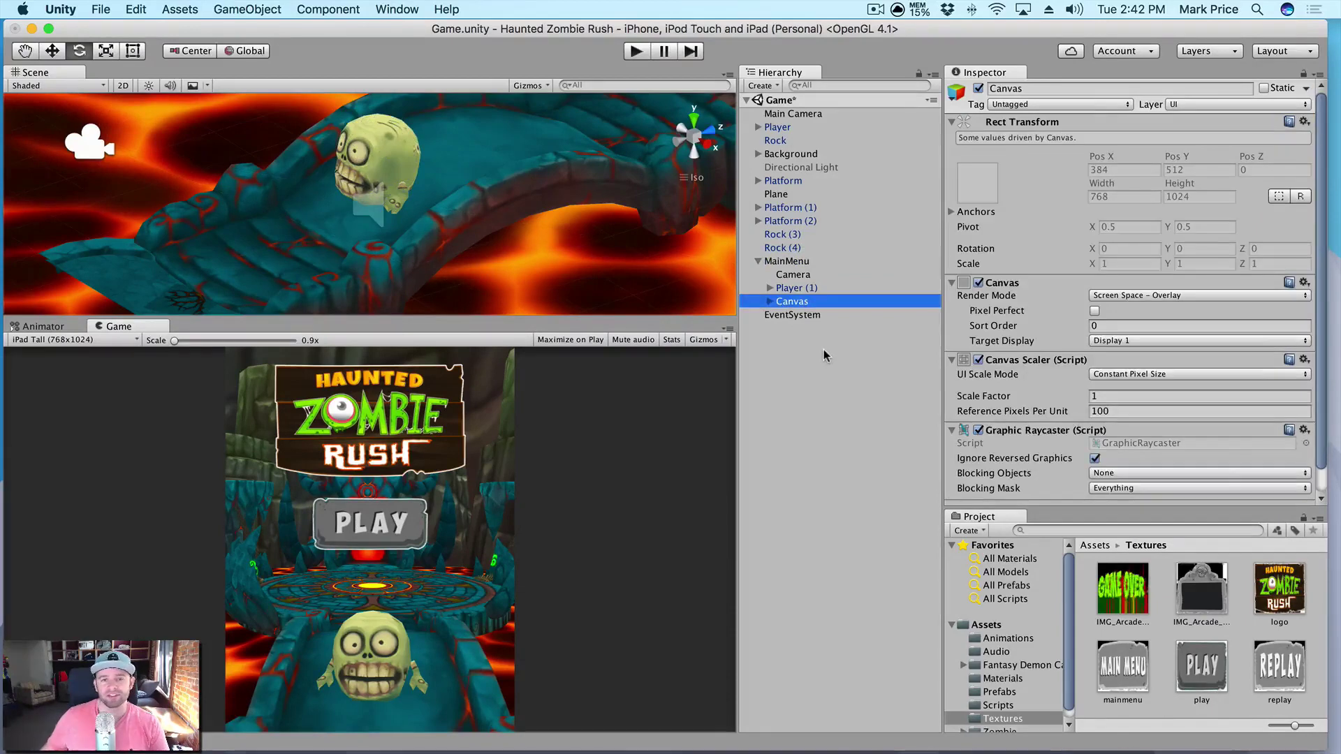
Save the scene and test-run the game to check the main menu
click(790, 263)
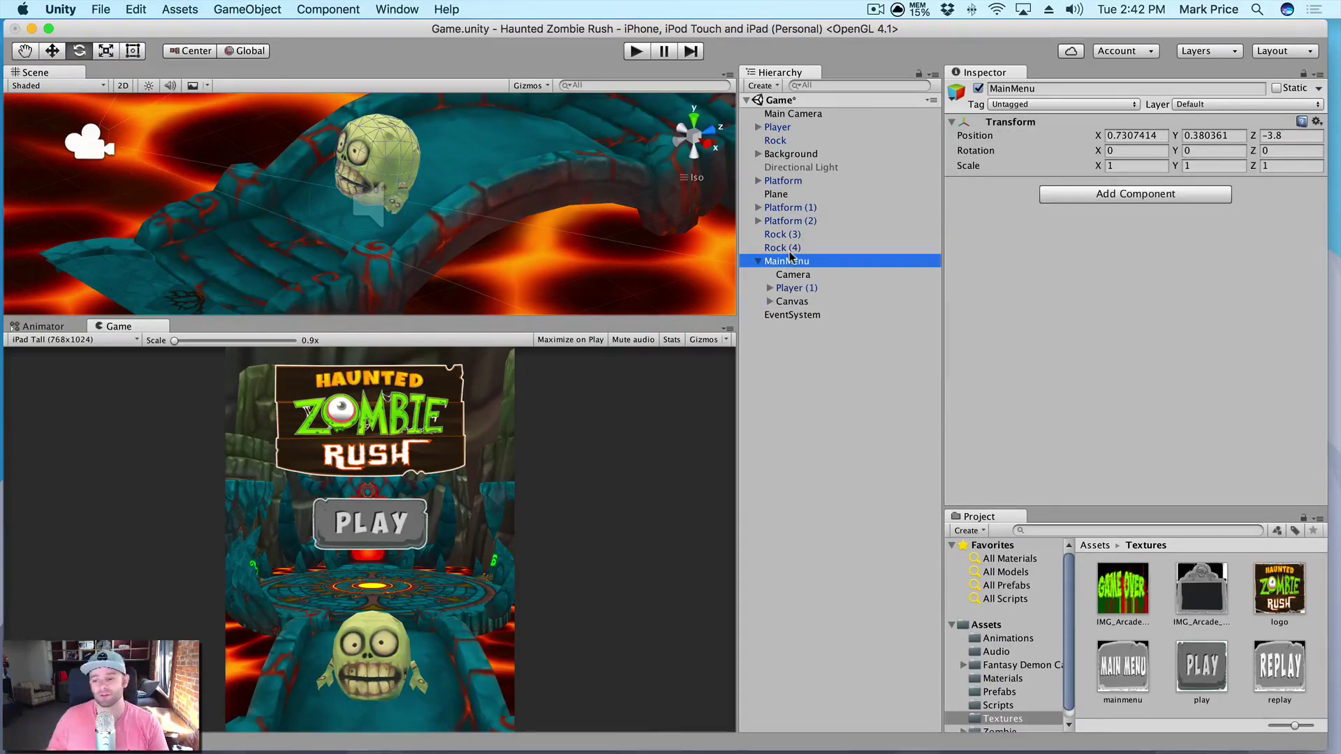
key(super+s)
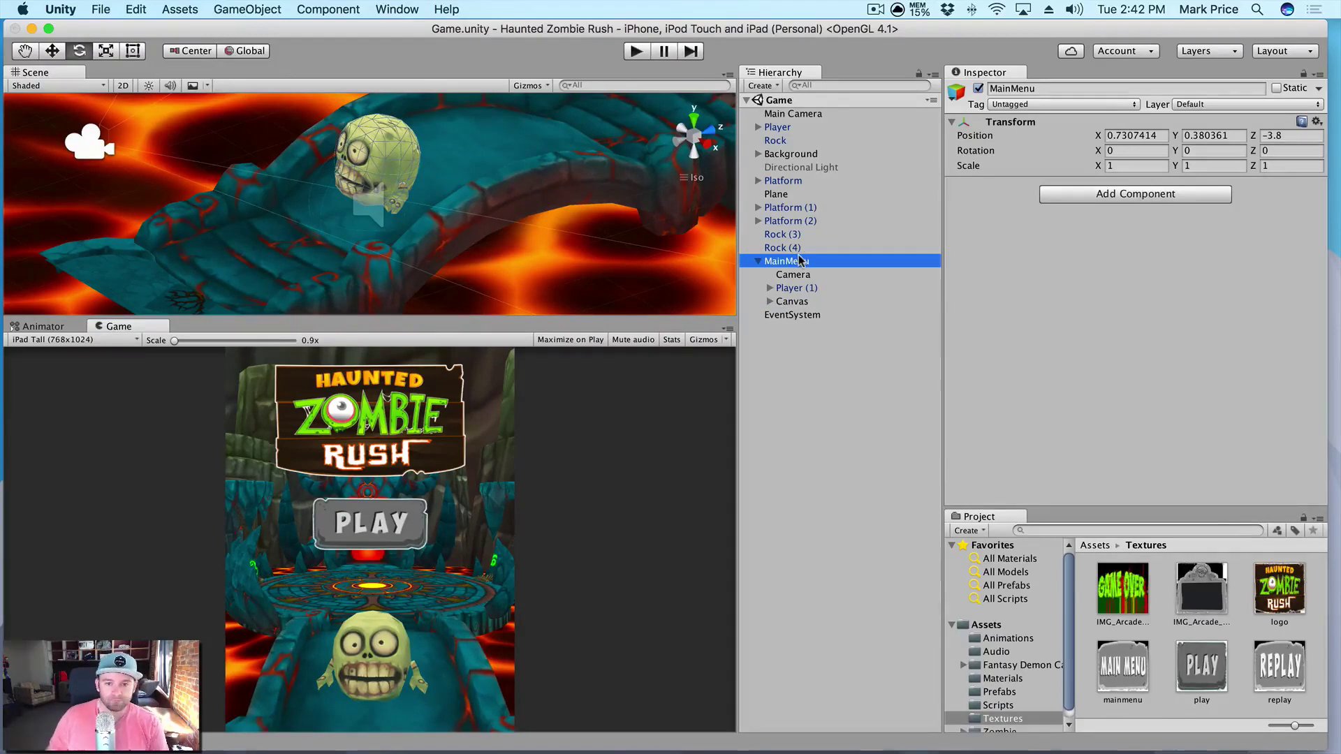
click(633, 53)
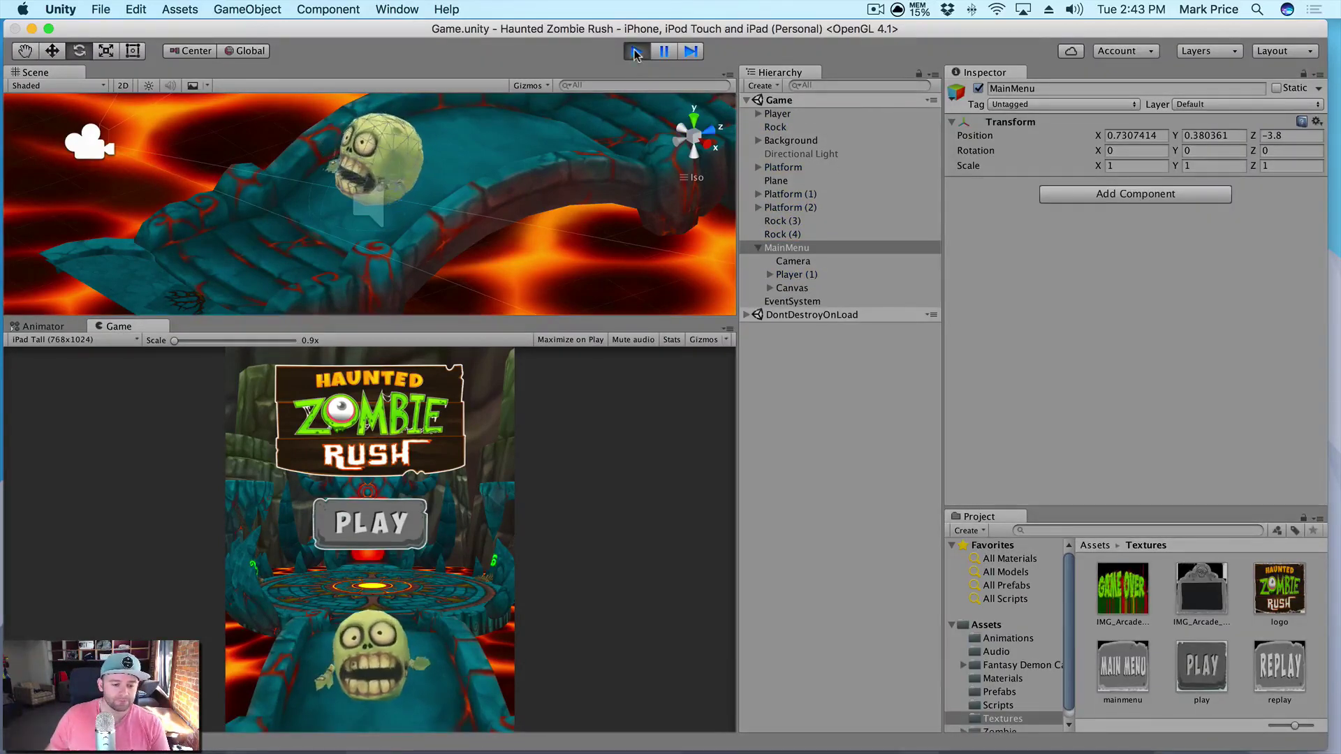
click(635, 53)
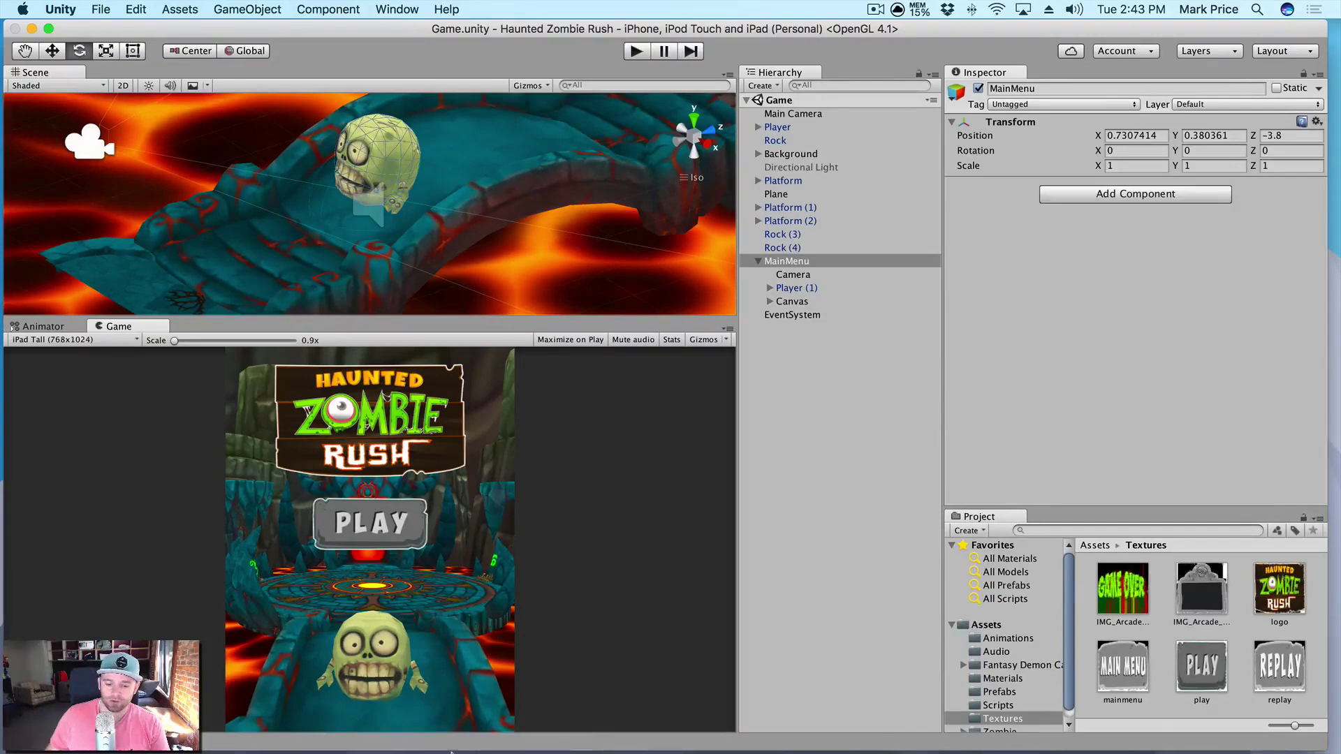
Open the GameManager script from the Scripts folder in MonoDevelop
scroll(1006, 671, down, 1)
click(998, 696)
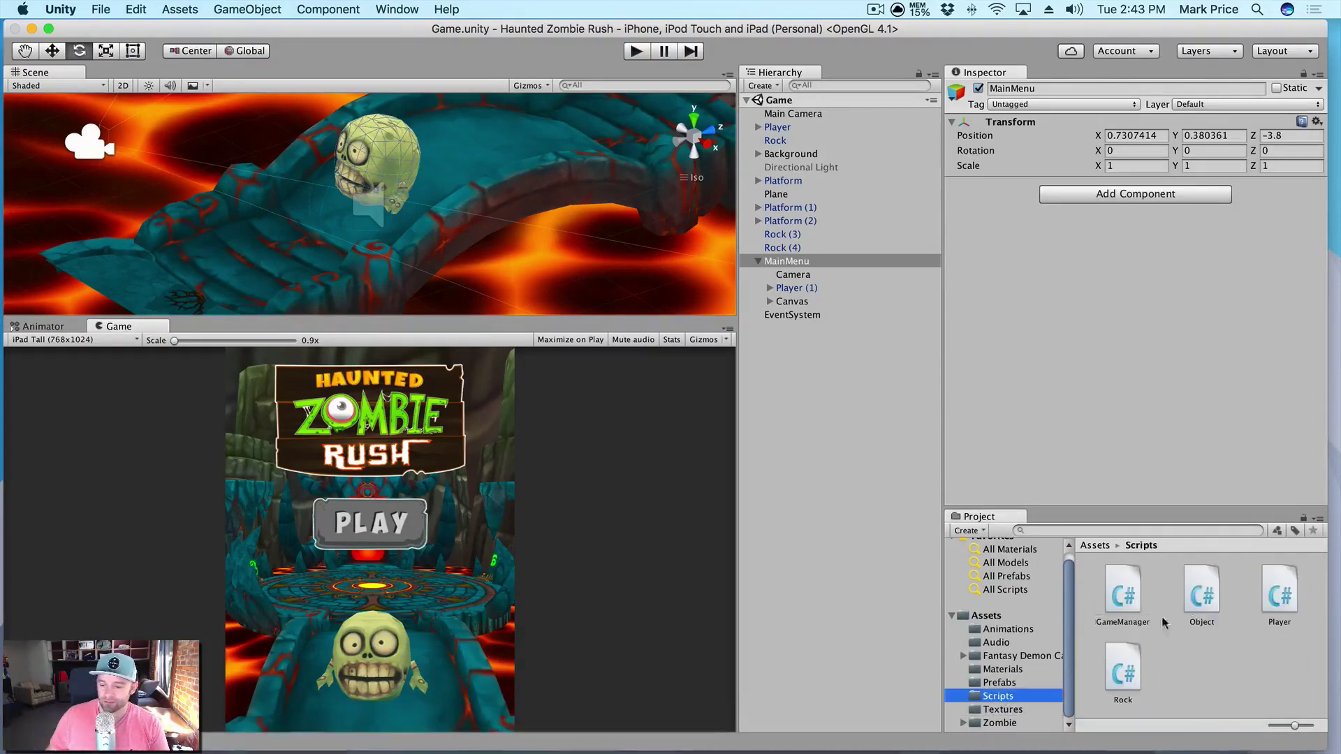
double_click(1123, 594)
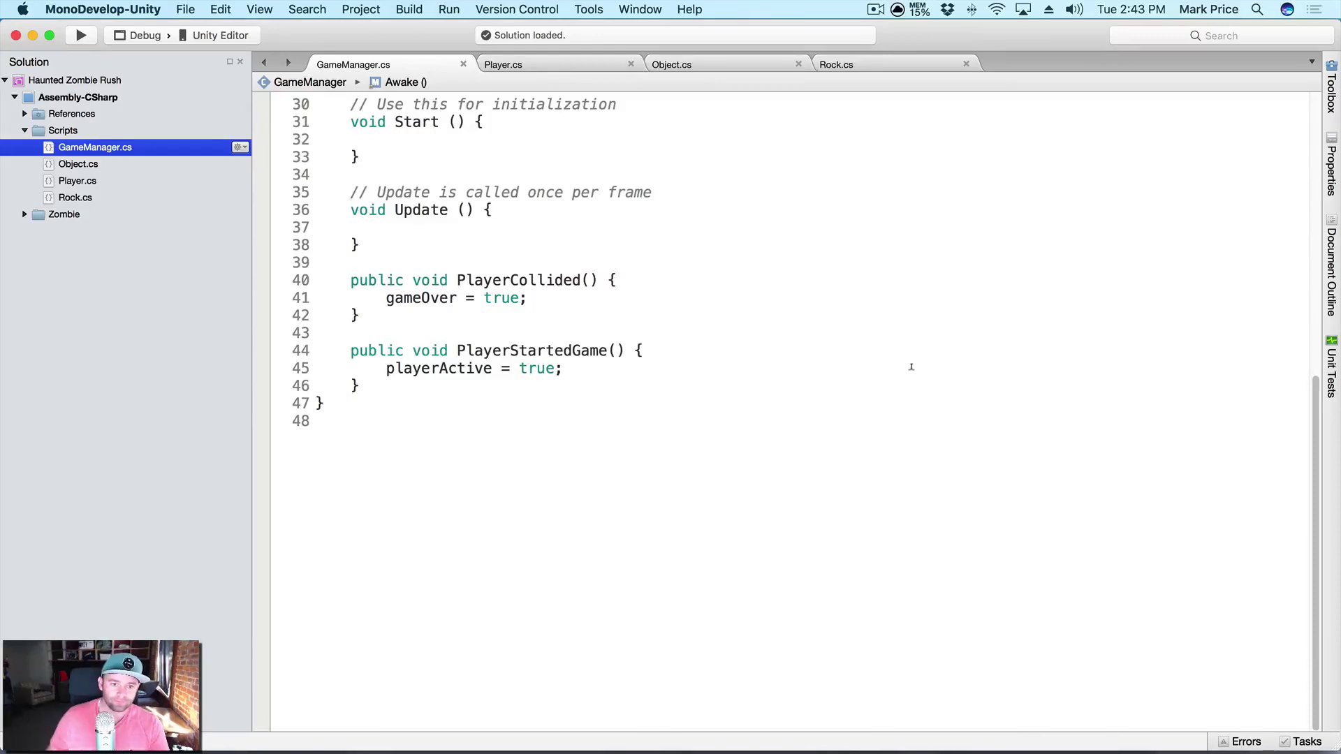
scroll(429, 299, up, 5)
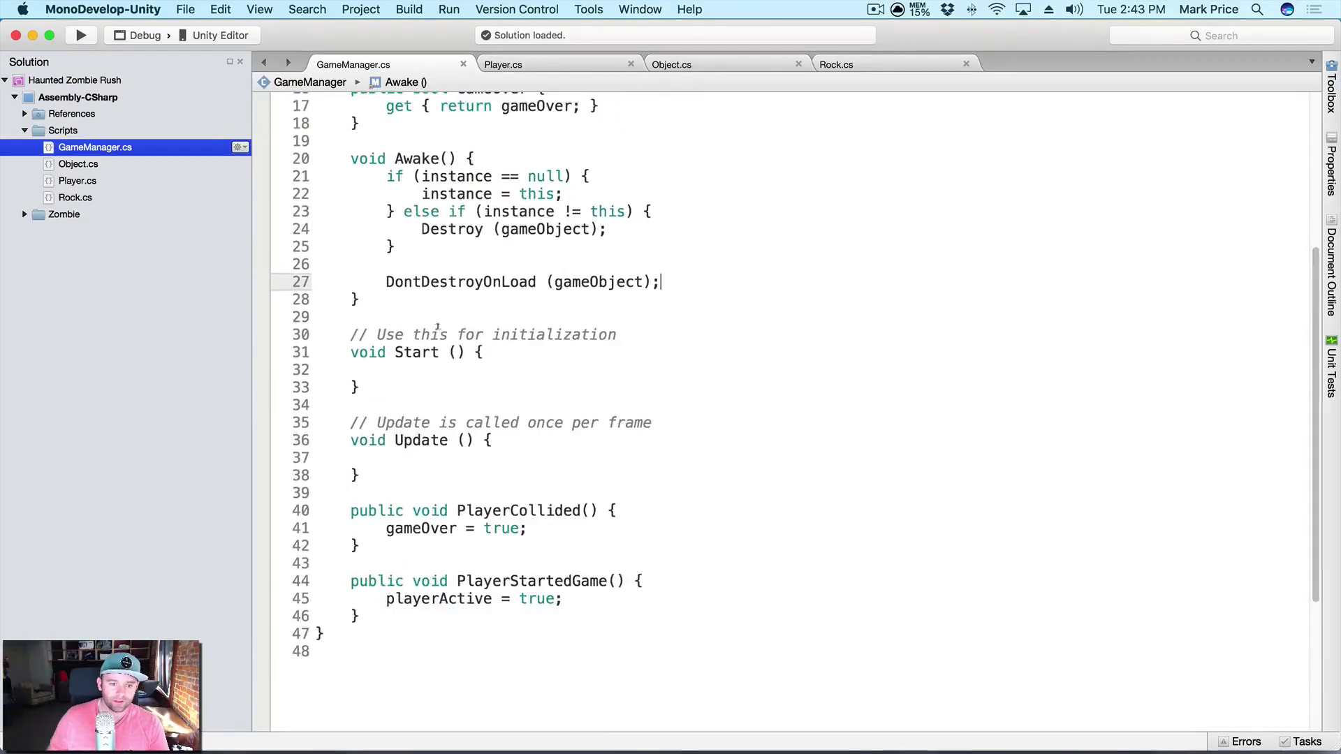
Add an empty public void EnterGame() method after PlayerStartedGame in GameManager.cs
click(382, 614)
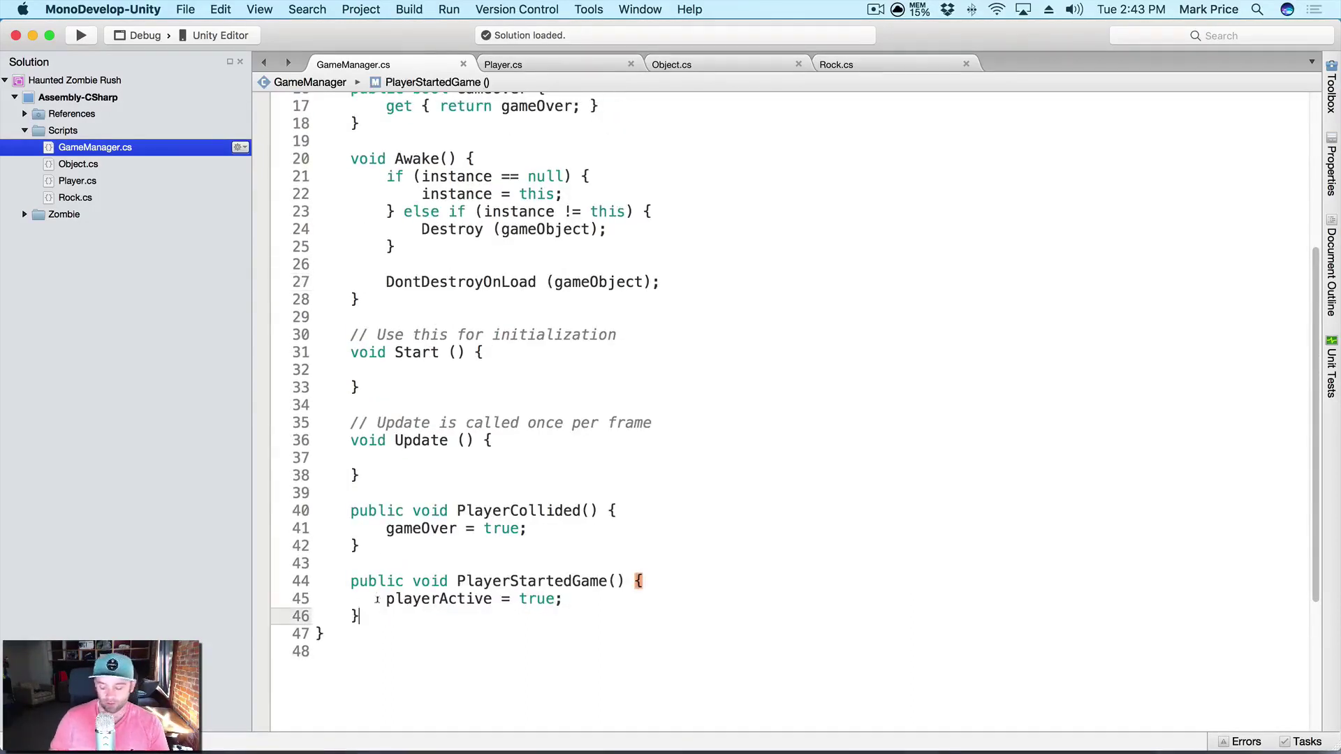
key(Return)
key(Return)
text(public void )
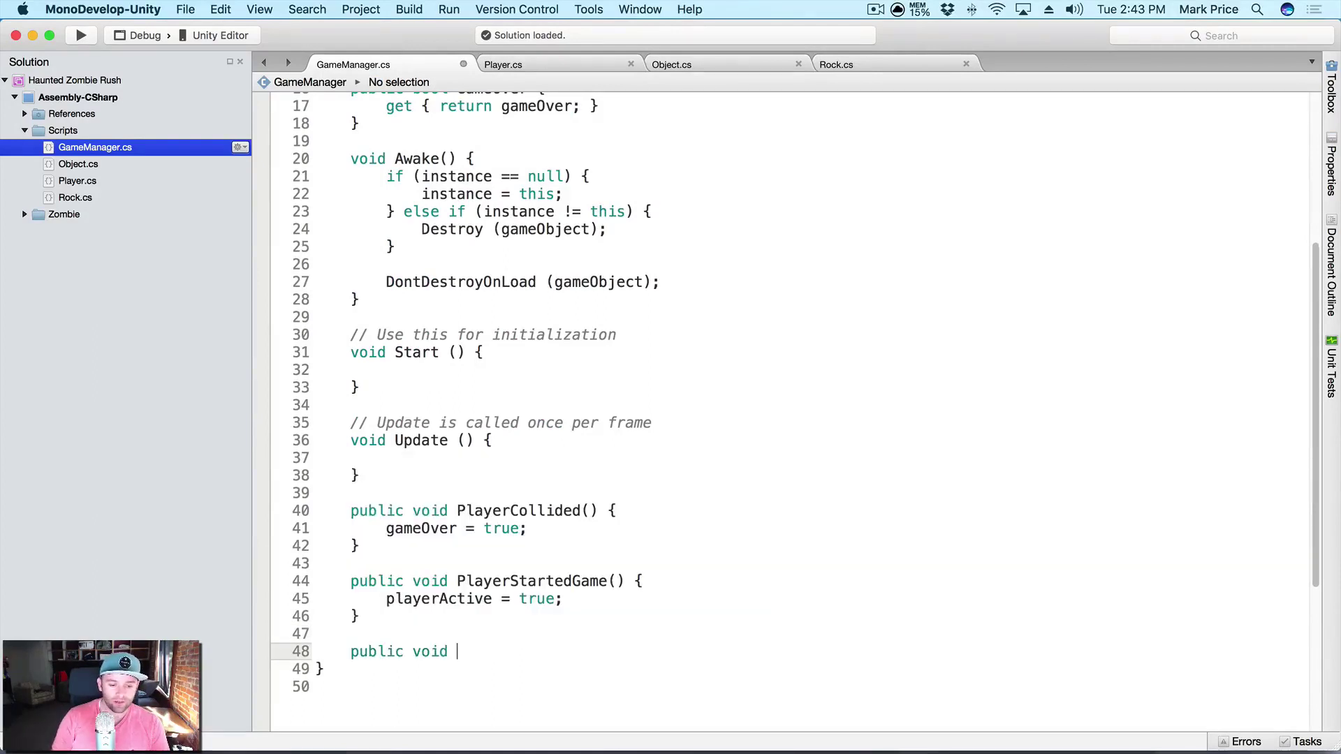
text(EnterGame() {)
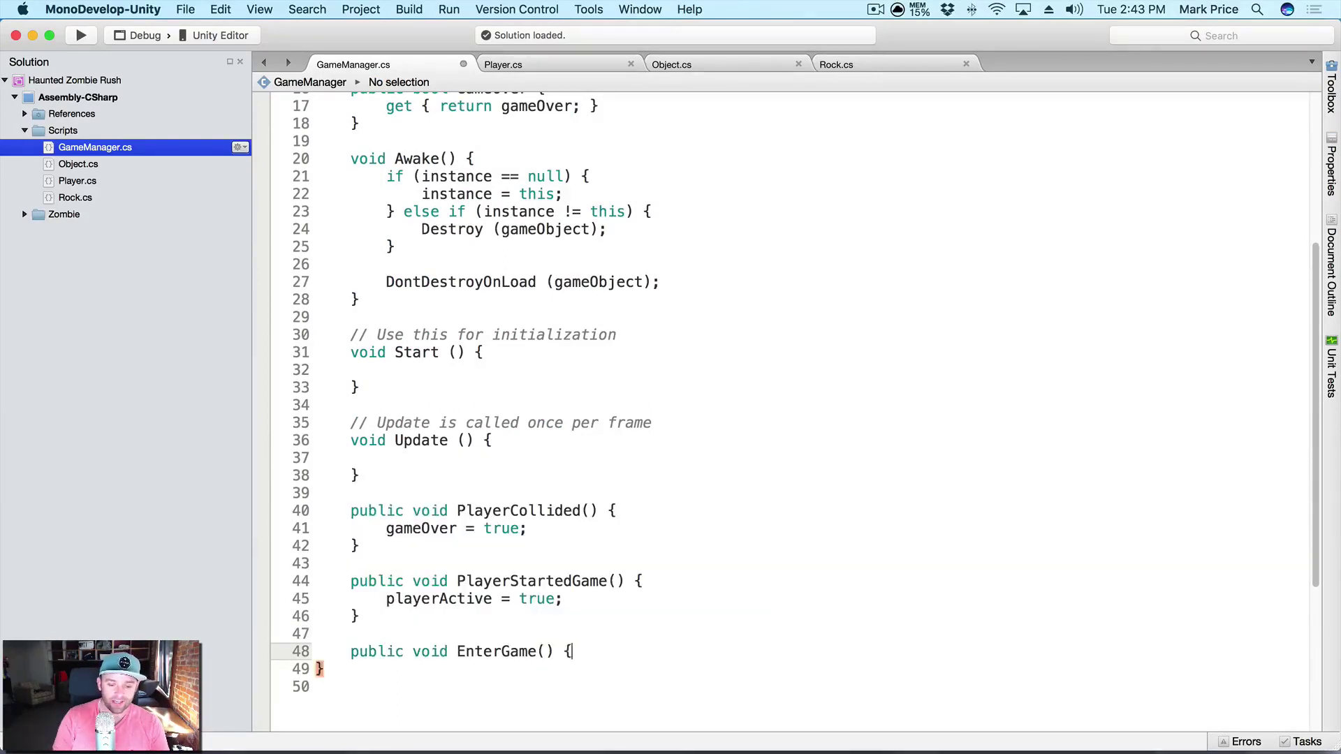
key(Return)
key(Return)
text(})
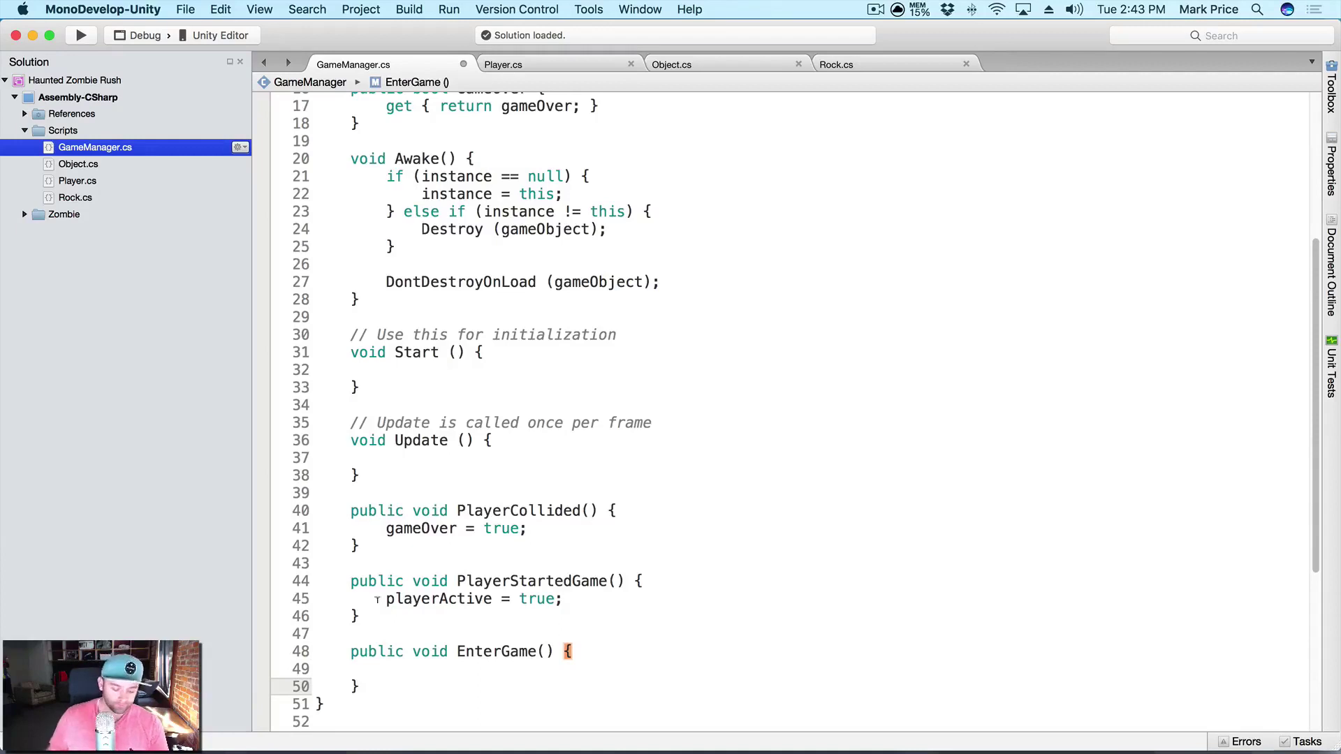
Declare private bool gameStarted = false; below the gameOver field in GameManager.cs
scroll(381, 559, up, 8)
click(648, 261)
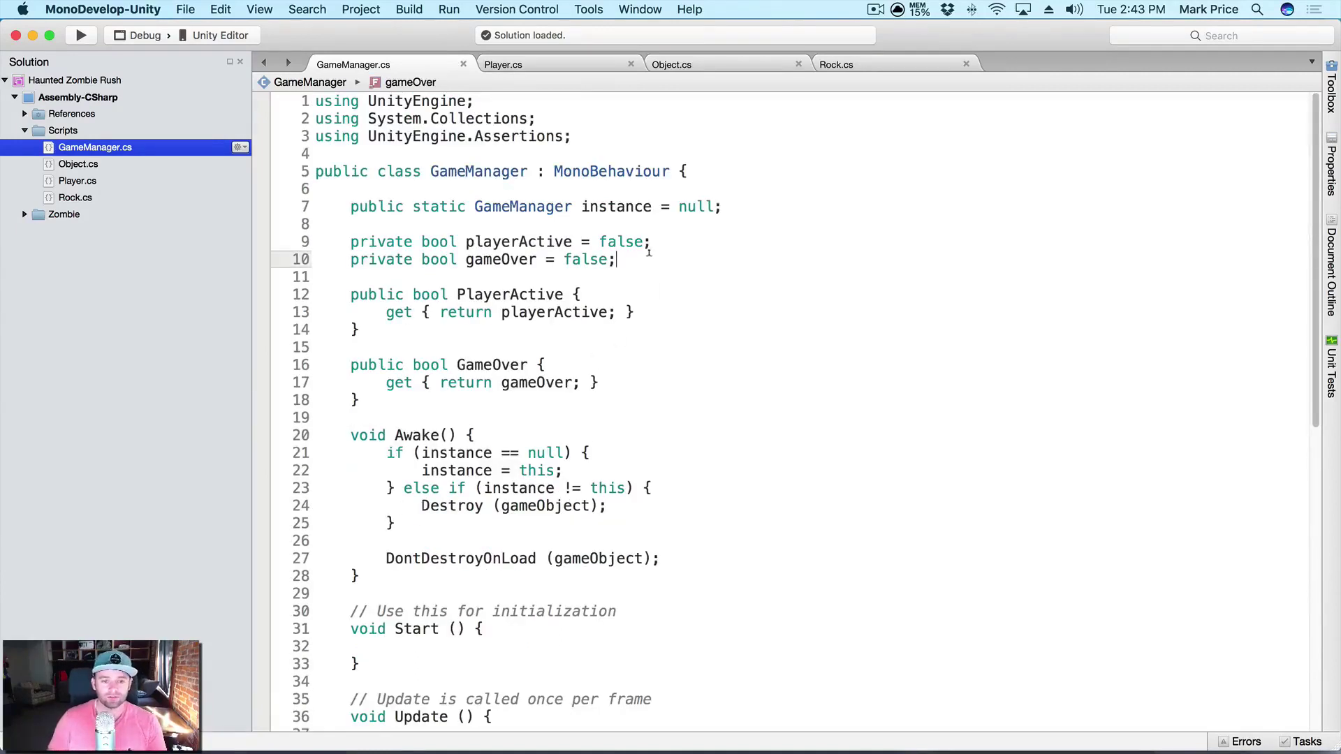
key(Return)
text(private boo)
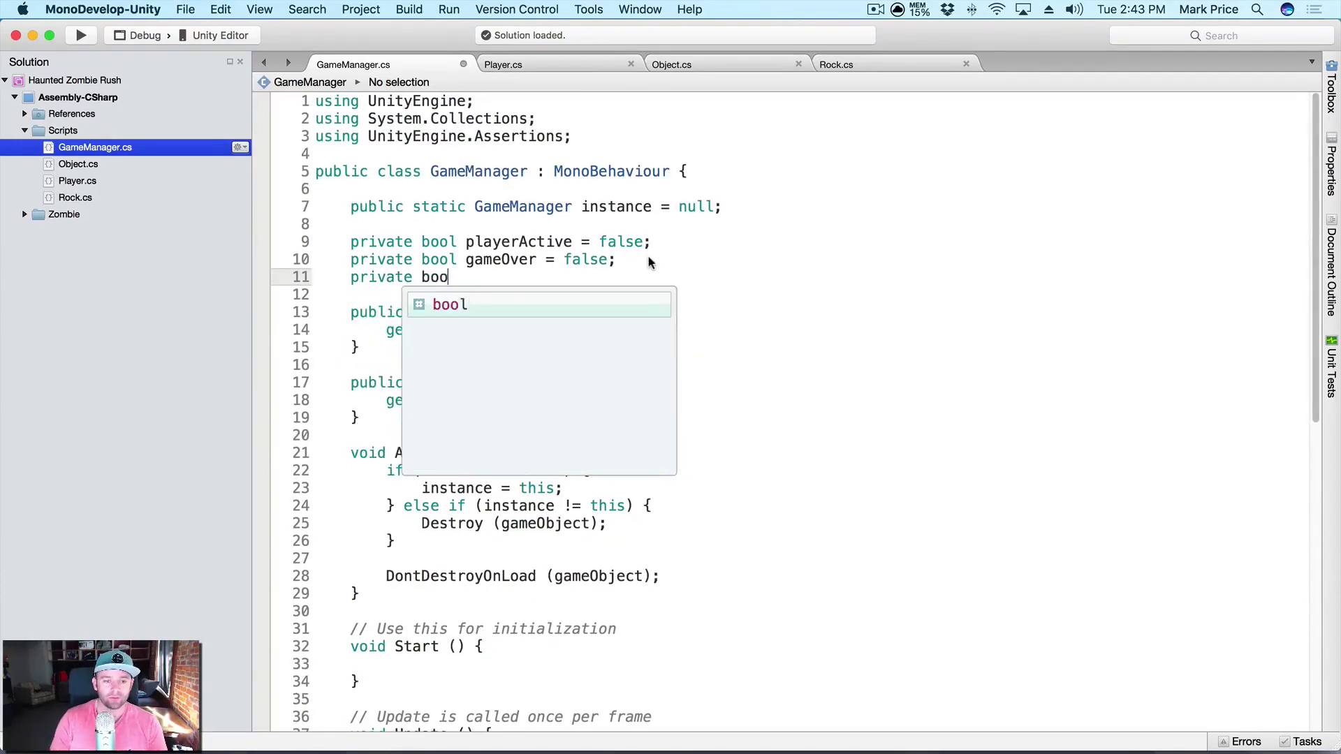
text(l gameStar)
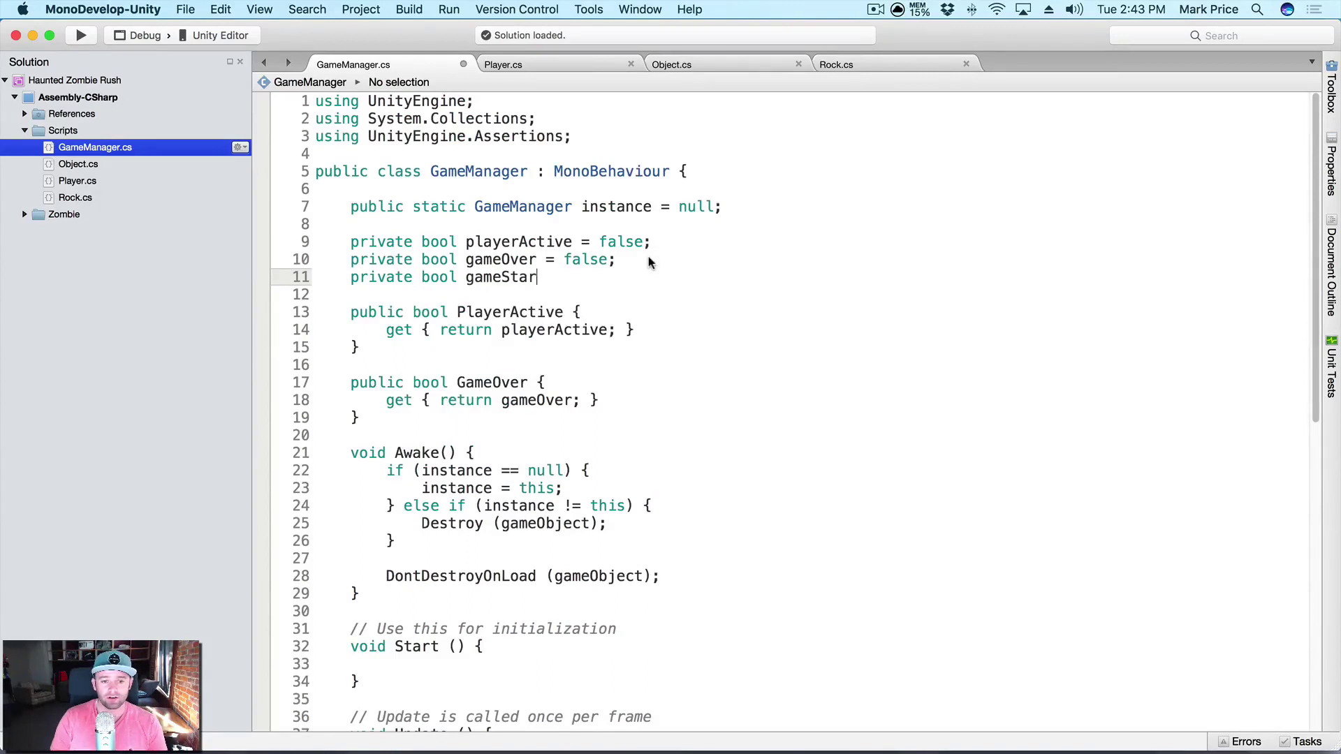
text(ted = false;)
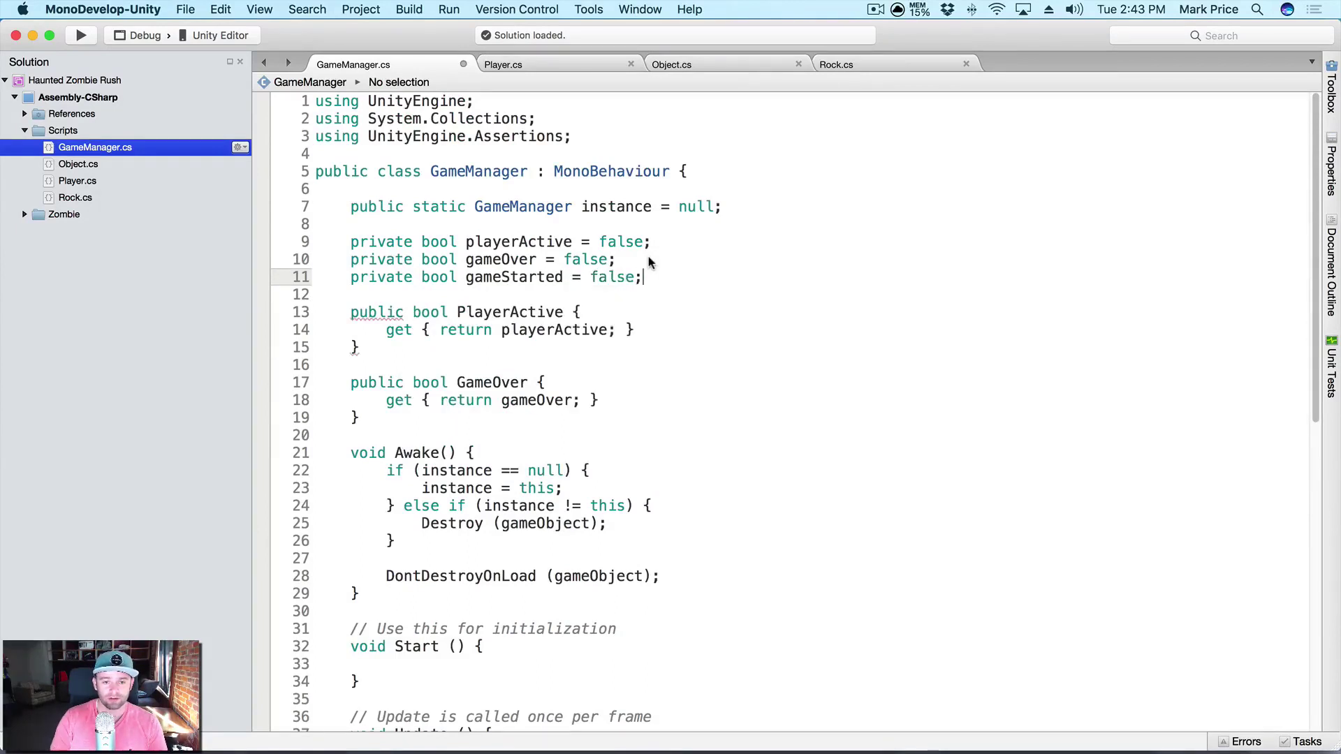
Add a public bool GameStarted property after GameOver whose getter returns gameStarted
click(434, 417)
key(Return)
key(Return)
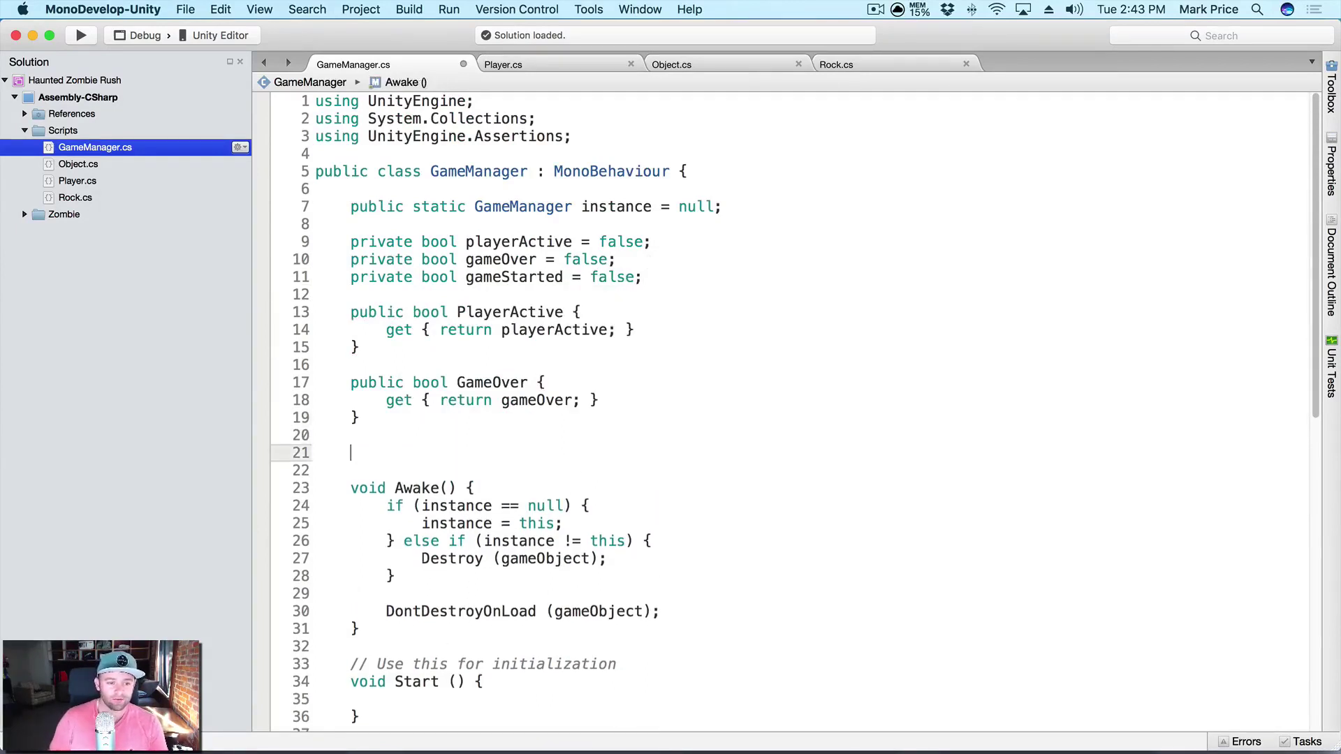
text(public bool G)
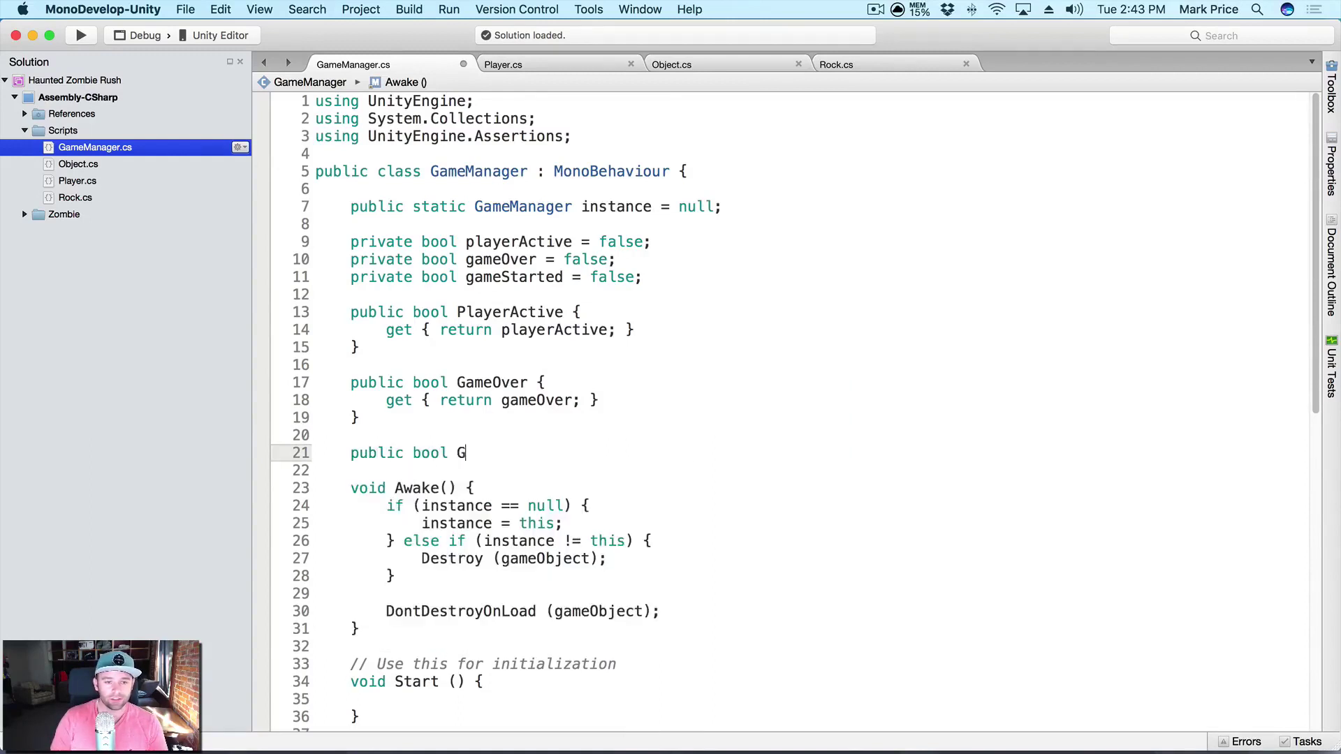
text(ameStarted {)
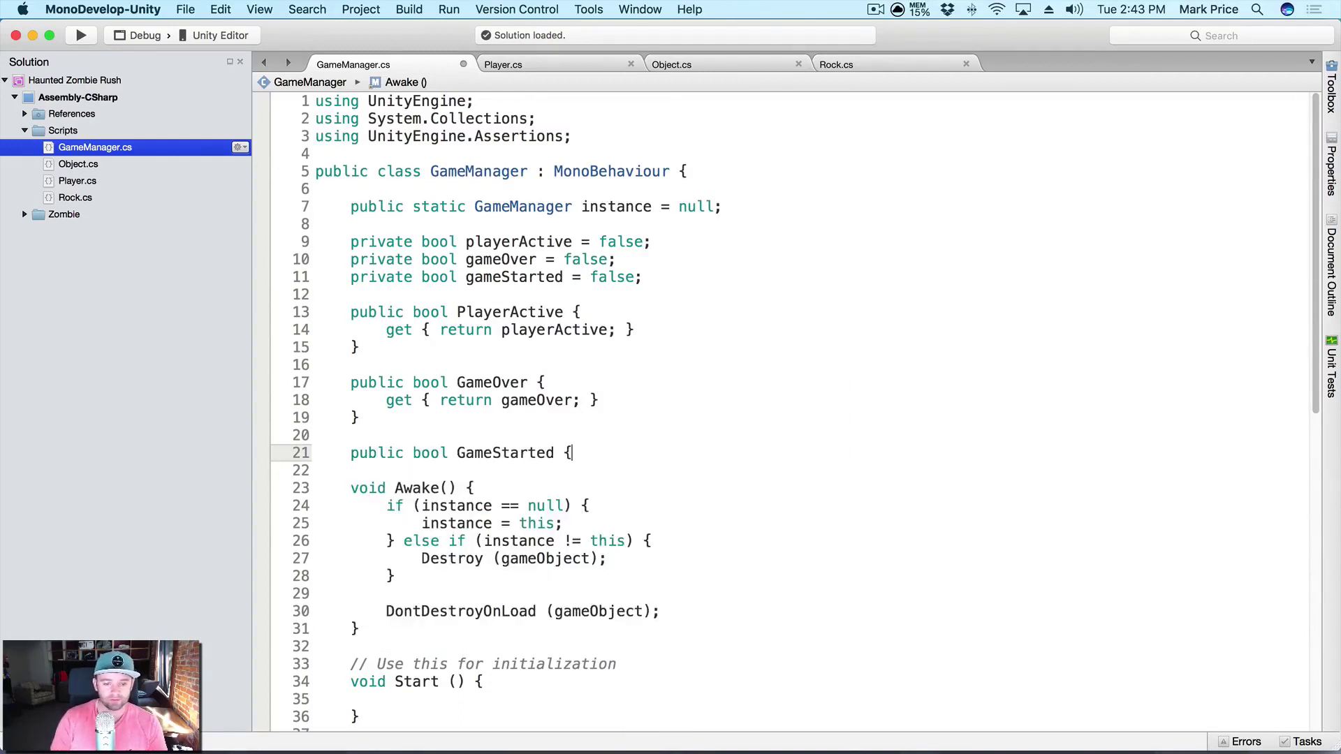
key(Return)
text(get)
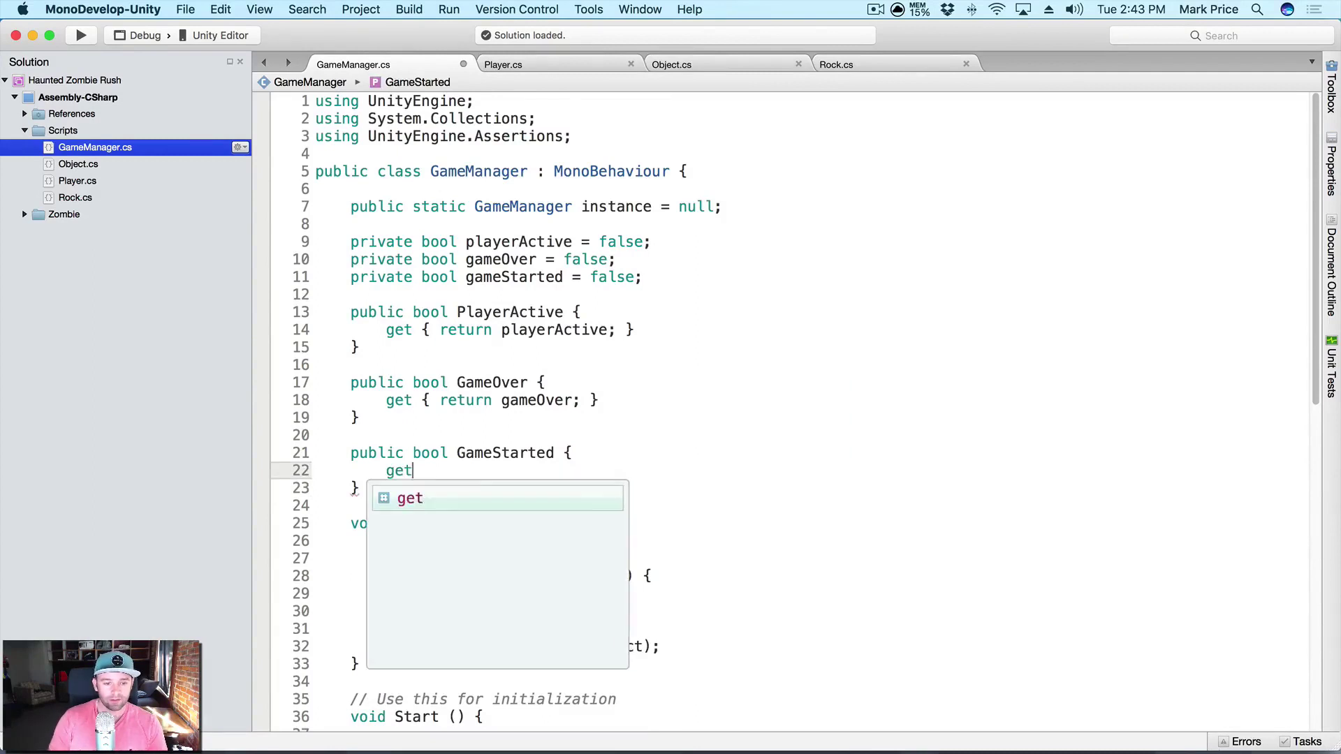
text( { return )
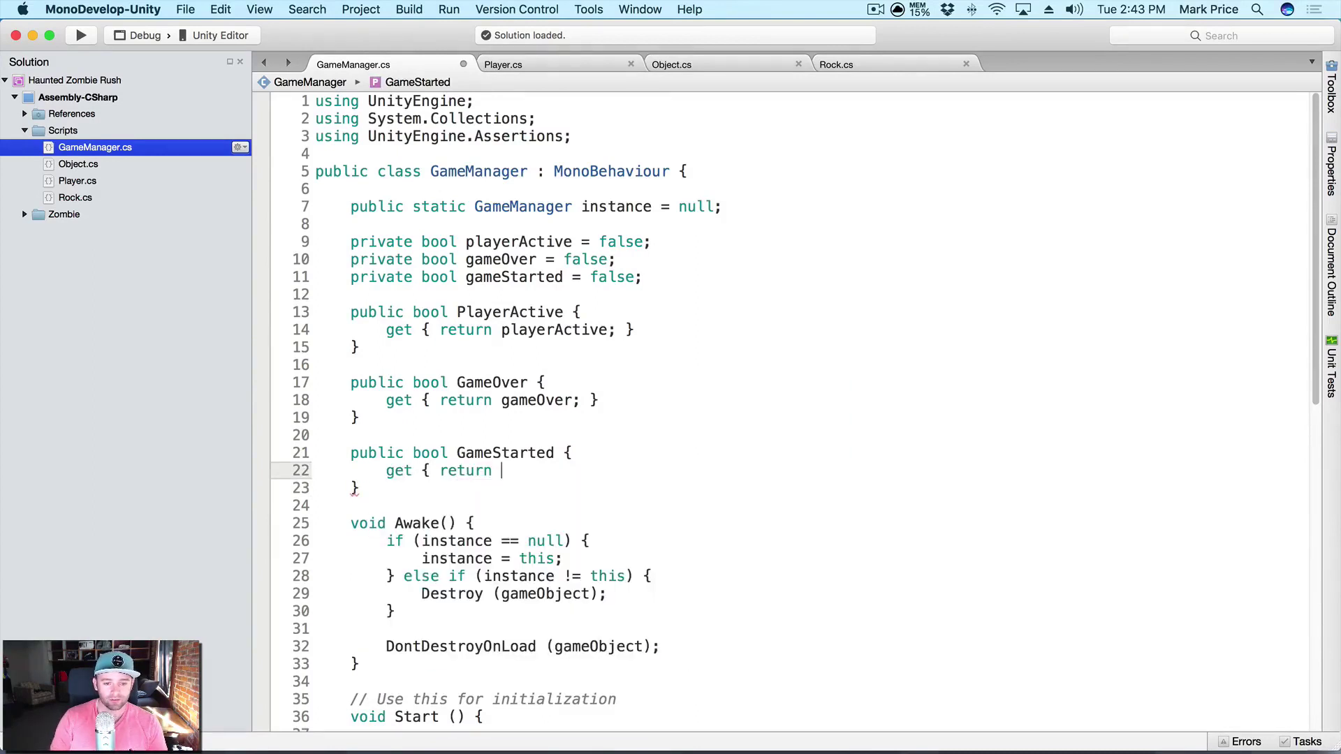
text(gameStarted)
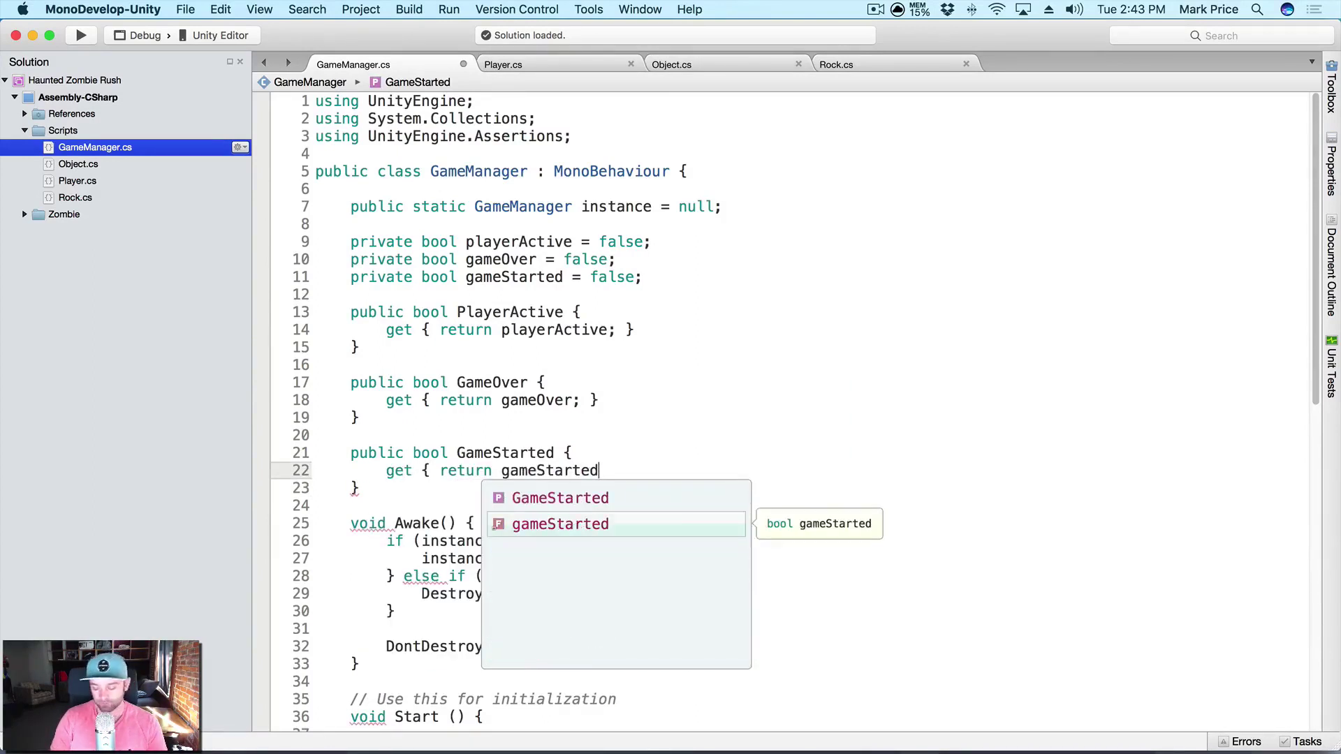
key(Escape)
text(;)
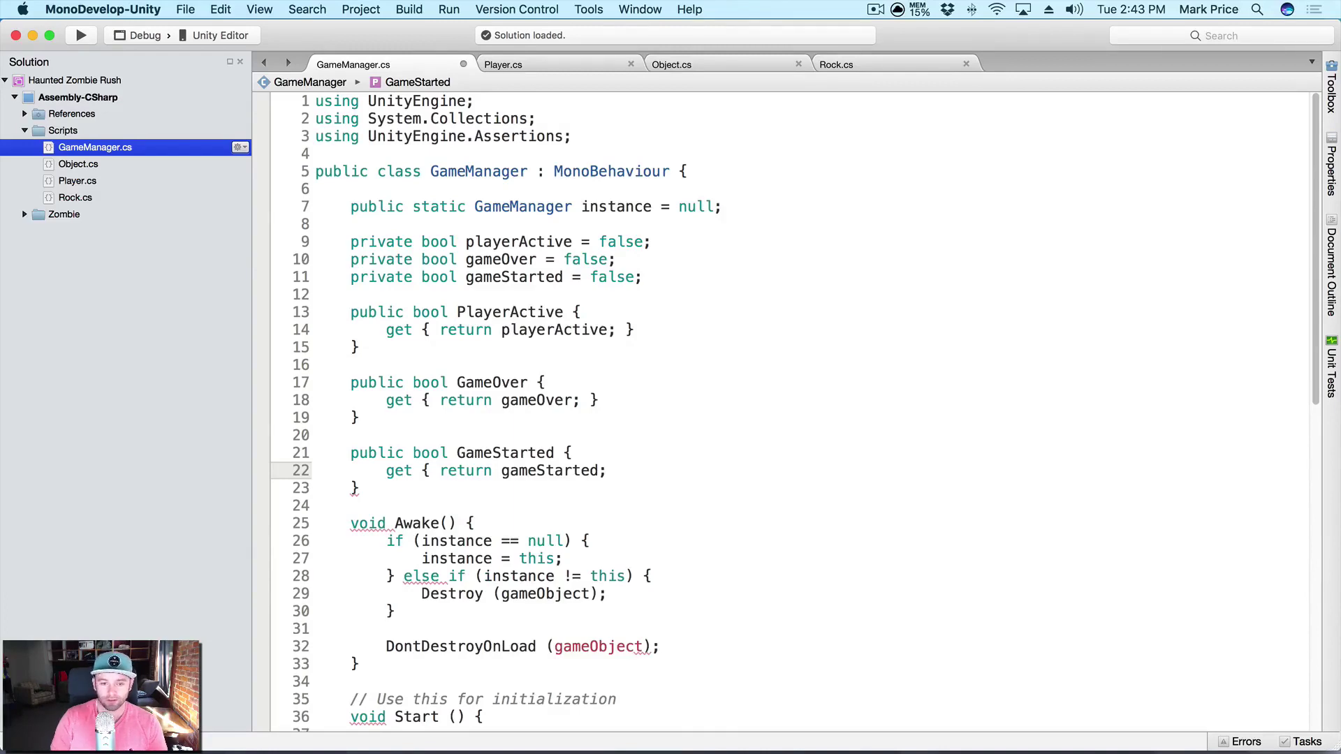
text( })
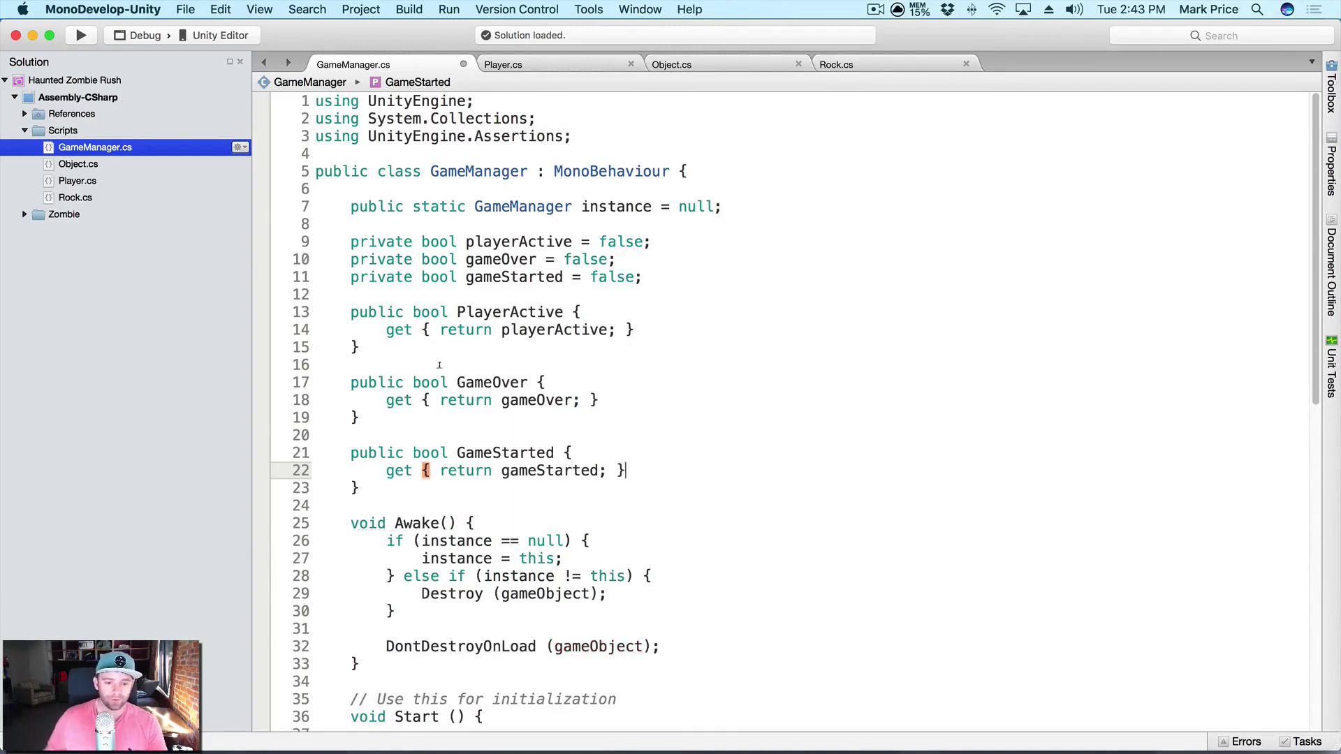
Make EnterGame() set gameStarted = true; with an empty line above it, and save the script
scroll(439, 364, down, 10)
click(480, 457)
scroll(481, 457, up, 1)
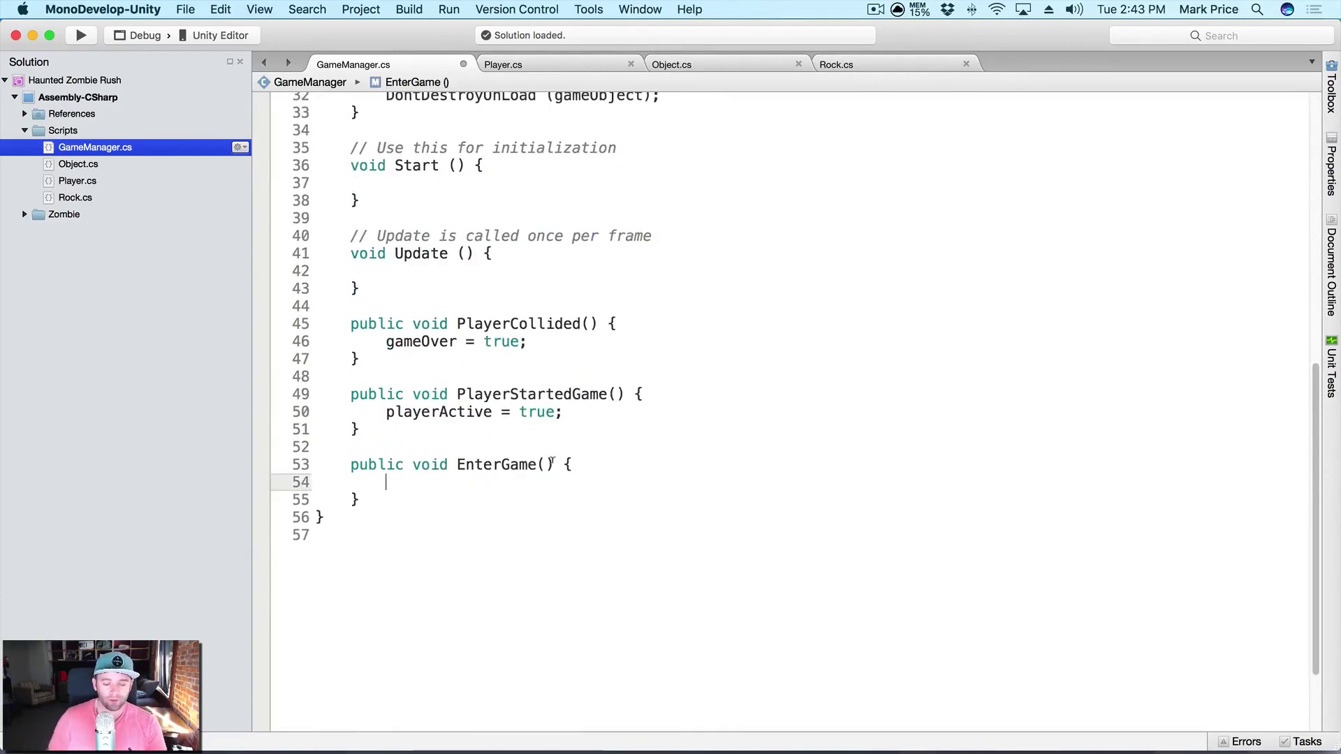
text(gameStarted = tru)
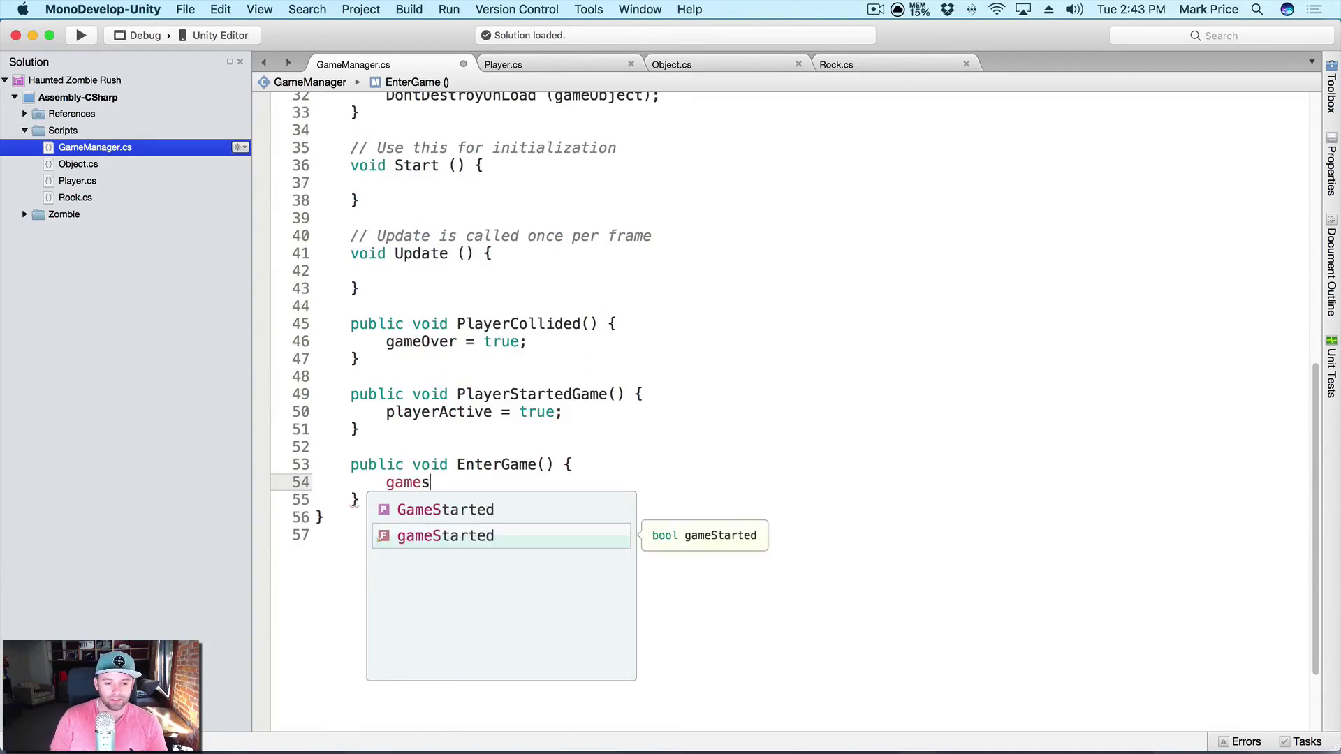
text(e;)
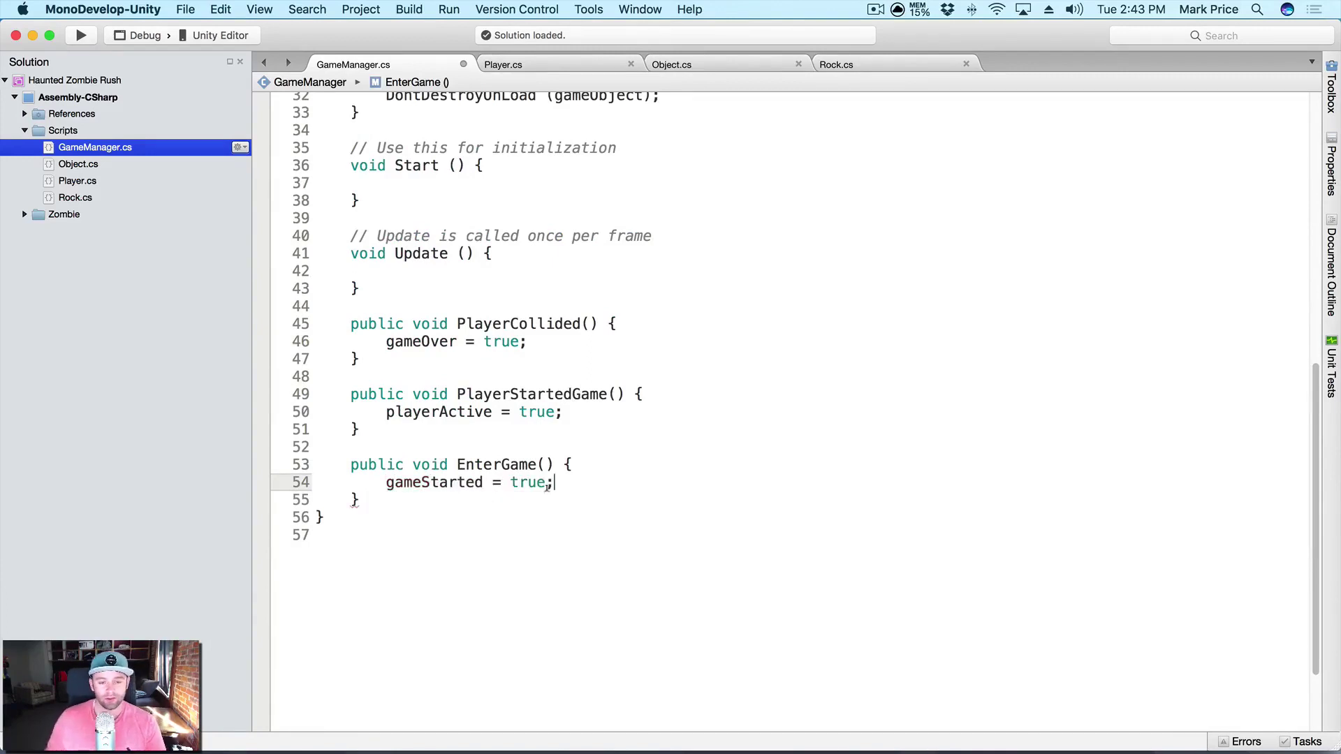
click(595, 465)
key(Return)
key(super+s)
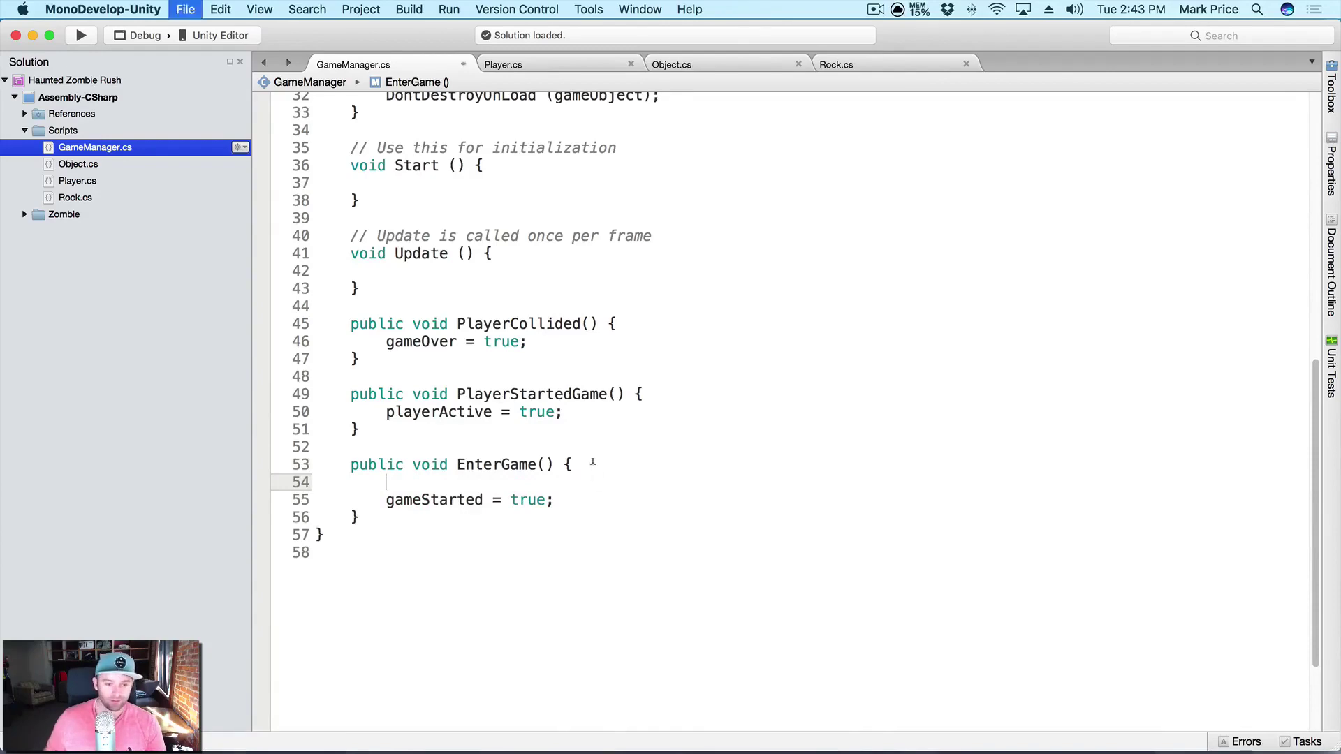
Declare [SerializeField] private GameObject mainMenu; below the static instance field of the GameManager class
scroll(593, 463, up, 1)
scroll(593, 462, up, 10)
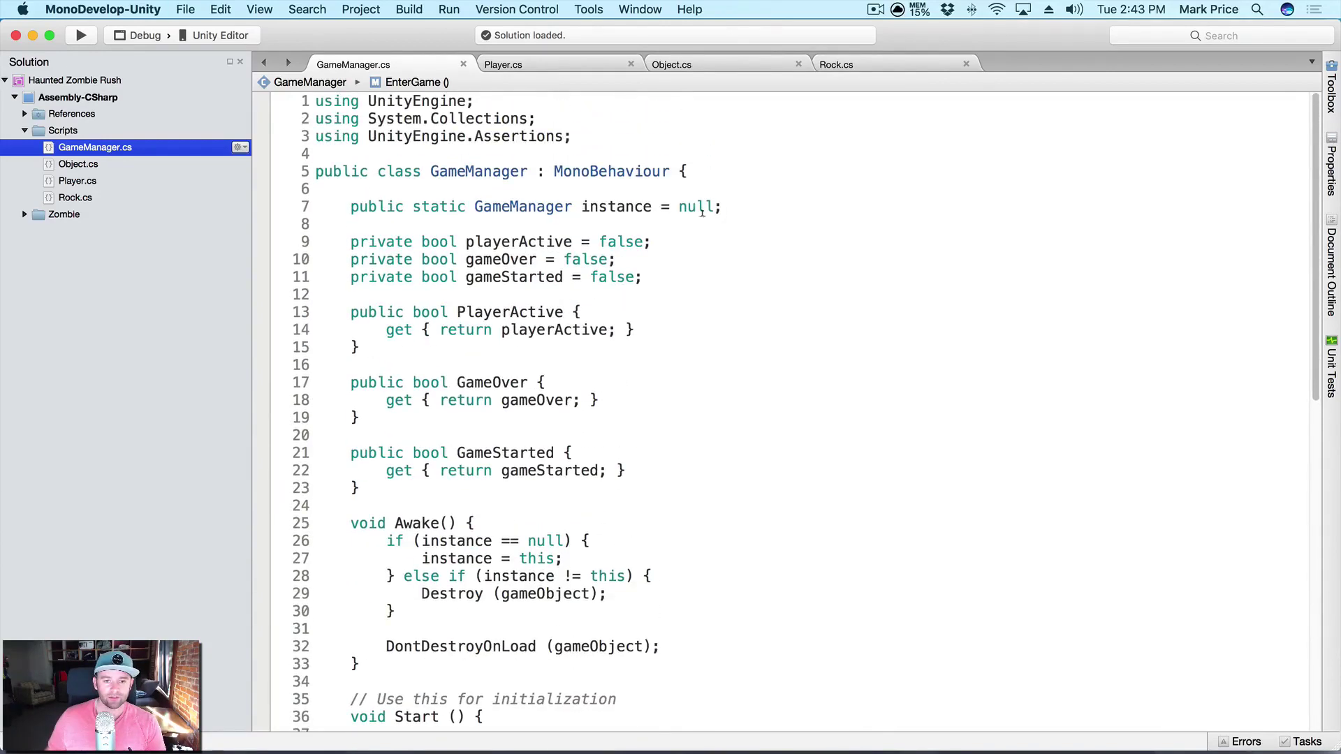
click(720, 207)
key(Return)
key(Return)
text([ser)
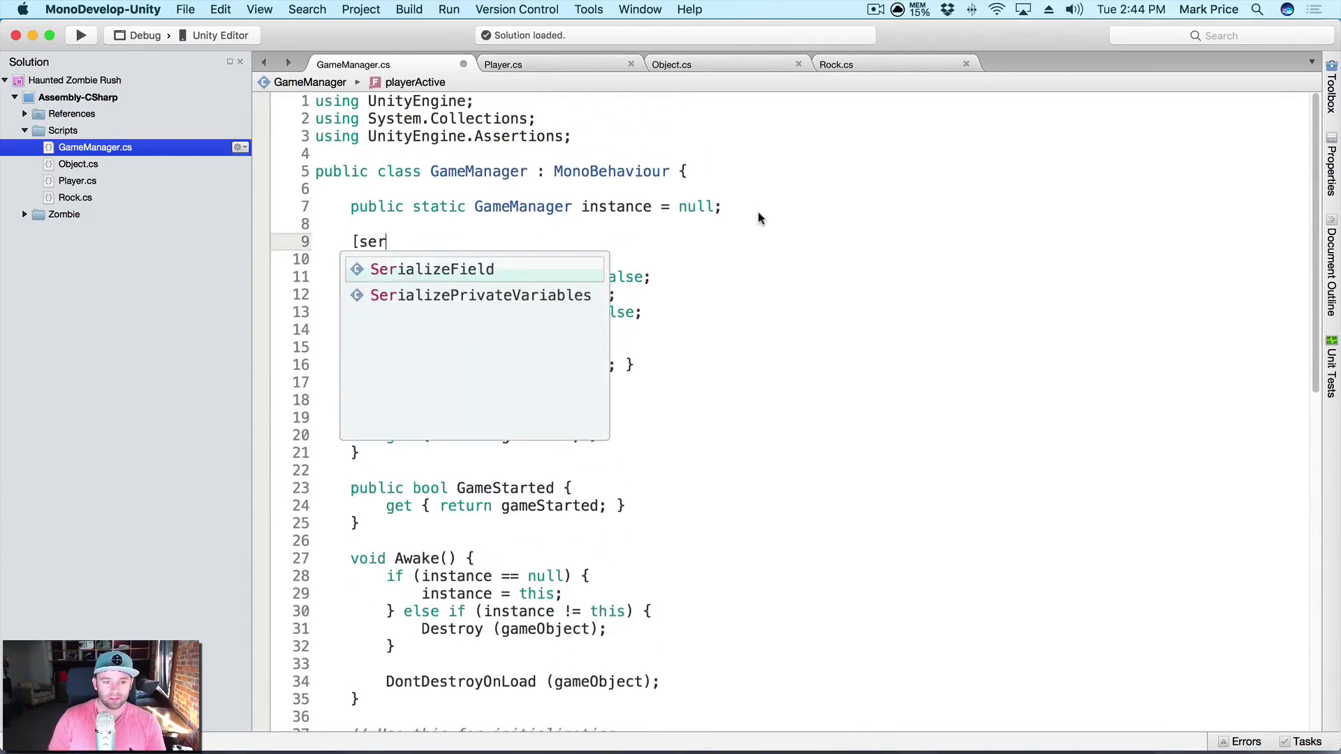
key(Return)
text(] private )
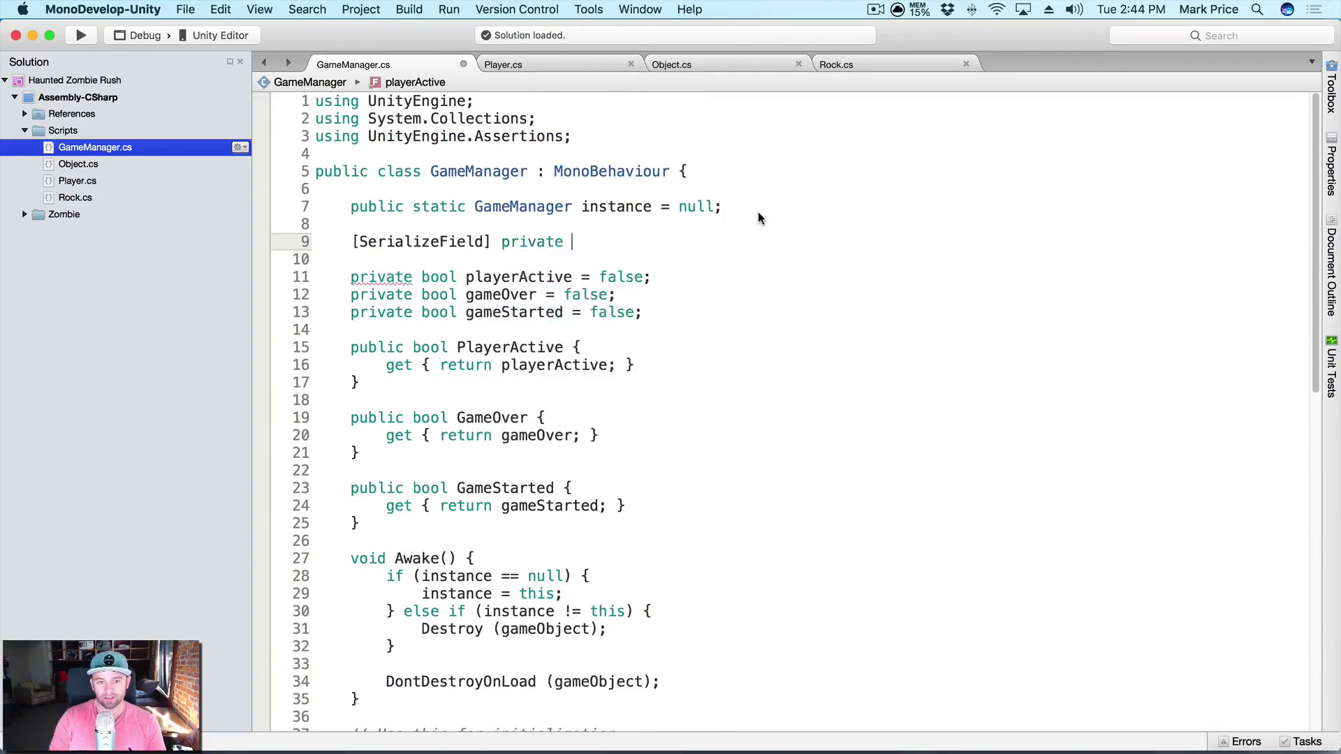
text(Game)
key(Return)
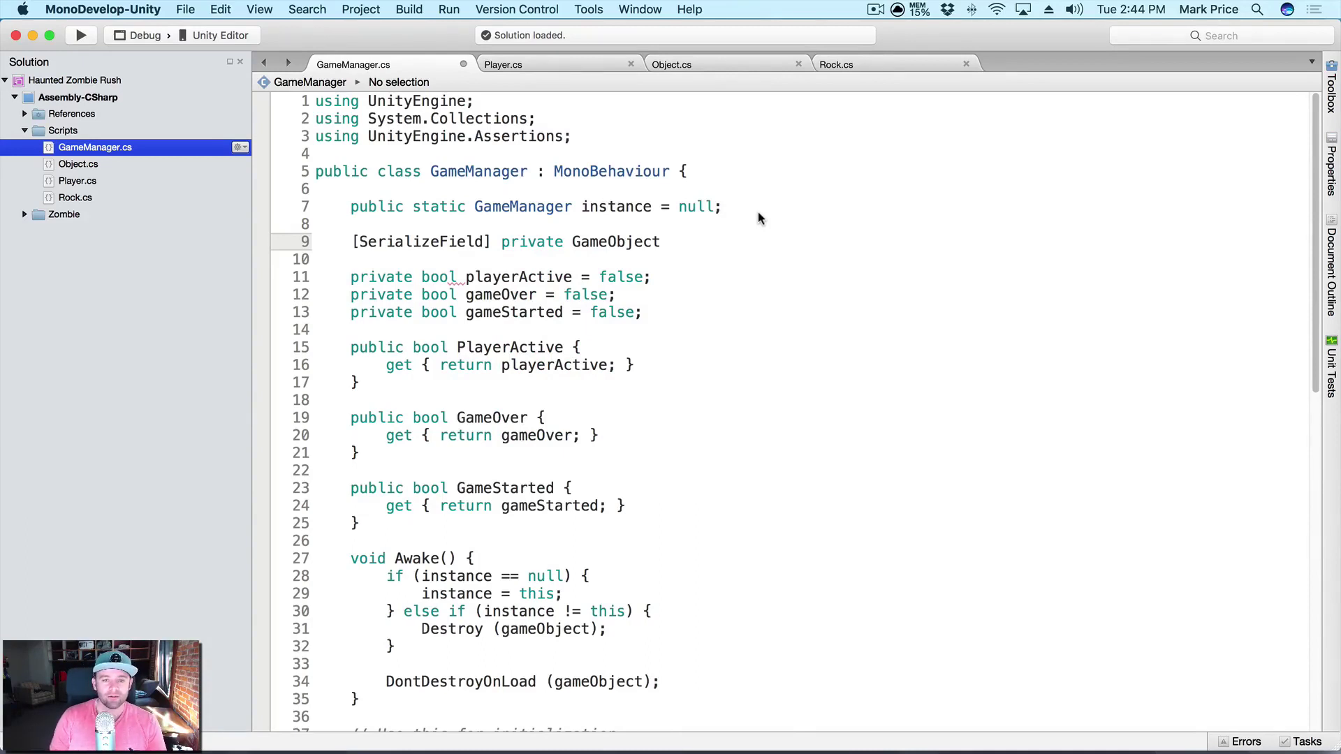
text(mainMenu;)
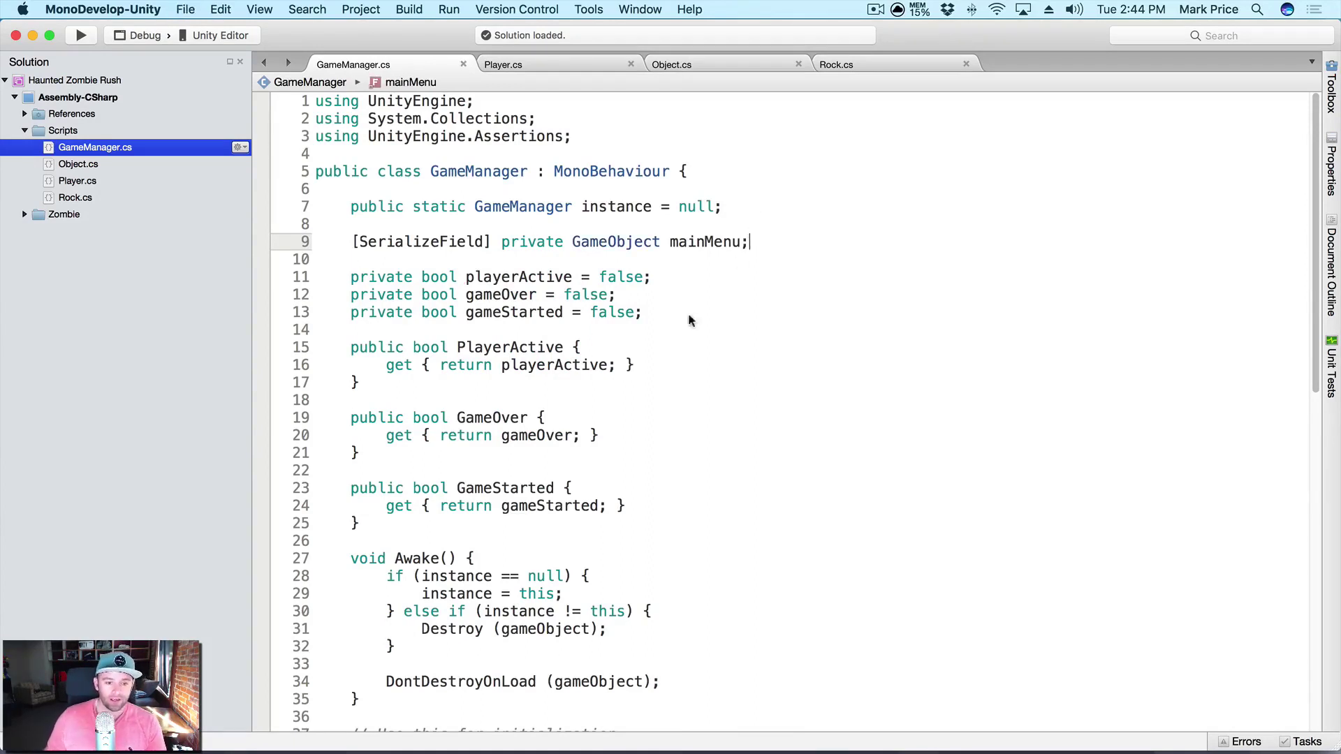
Add Assert.IsNotNull (mainMenu); at the end of Awake(), after the DontDestroyOnLoad call
scroll(610, 359, down, 1)
scroll(600, 353, up, 1)
click(538, 140)
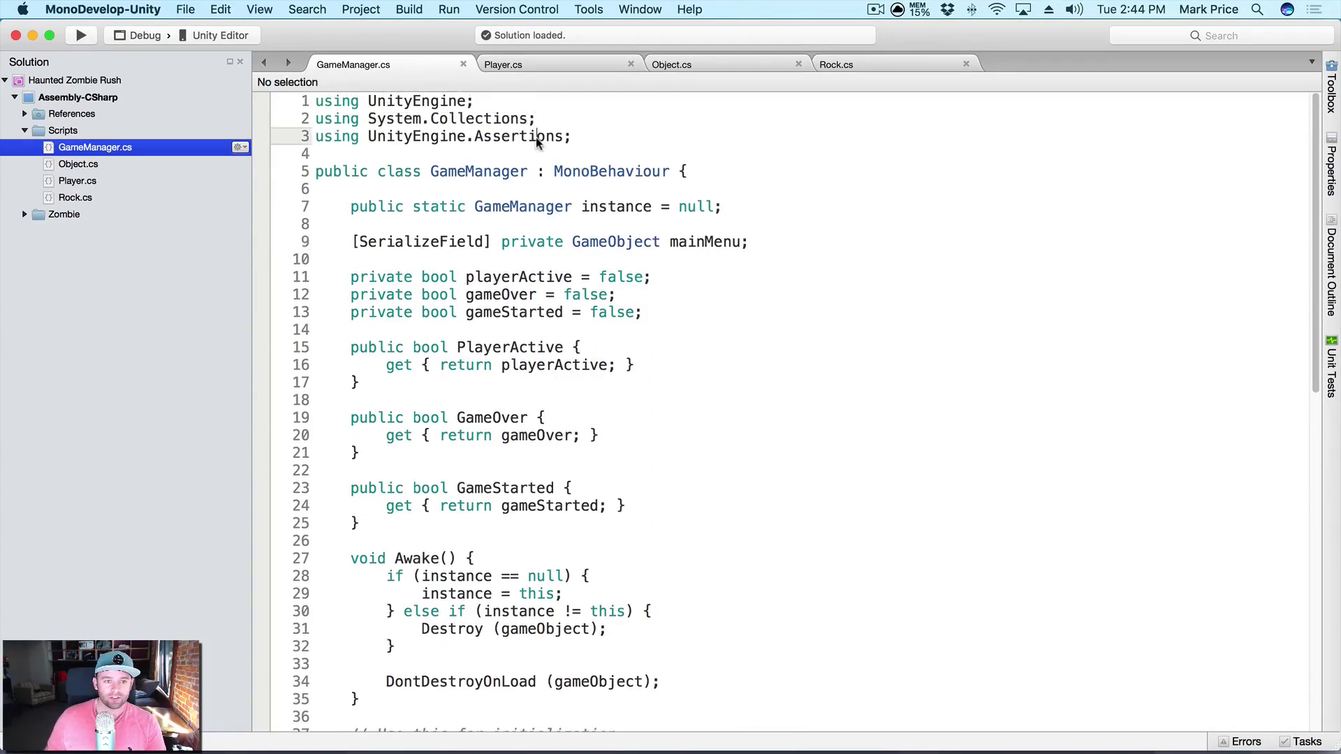
drag(368, 135, 315, 127)
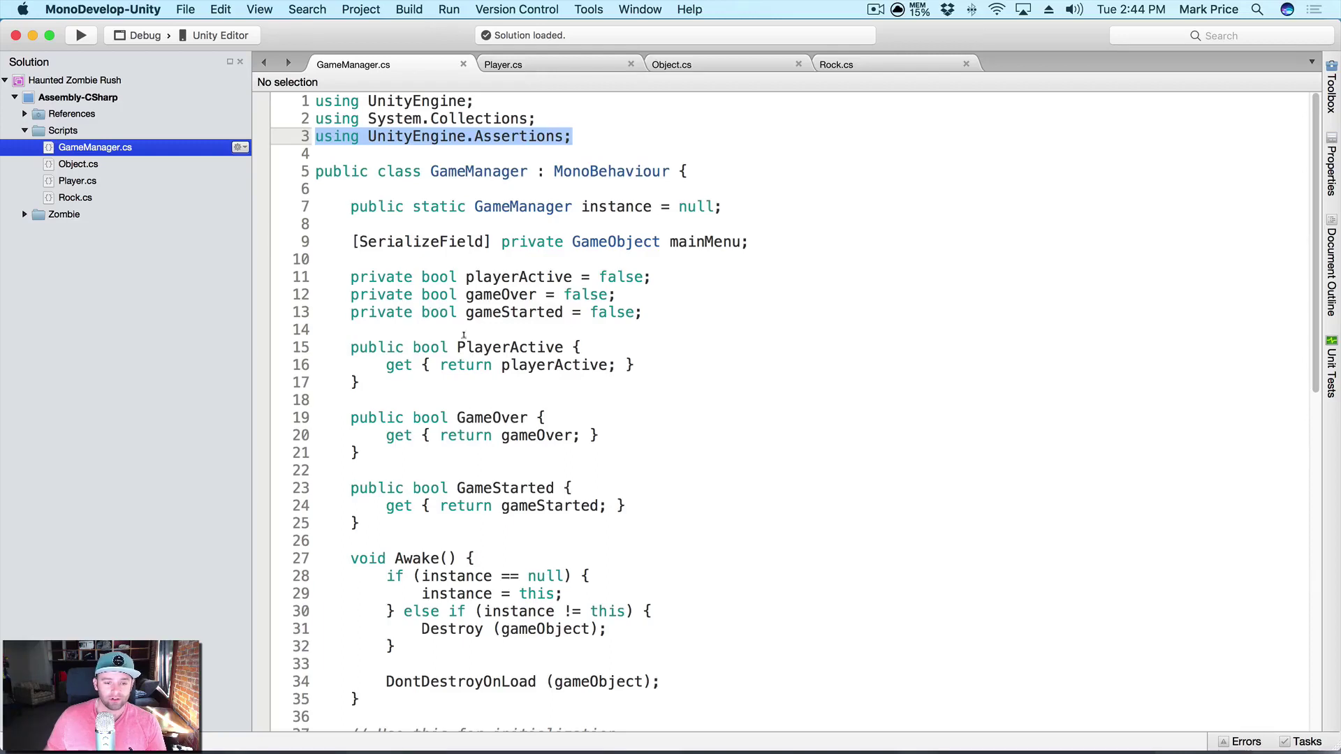
scroll(464, 336, down, 2)
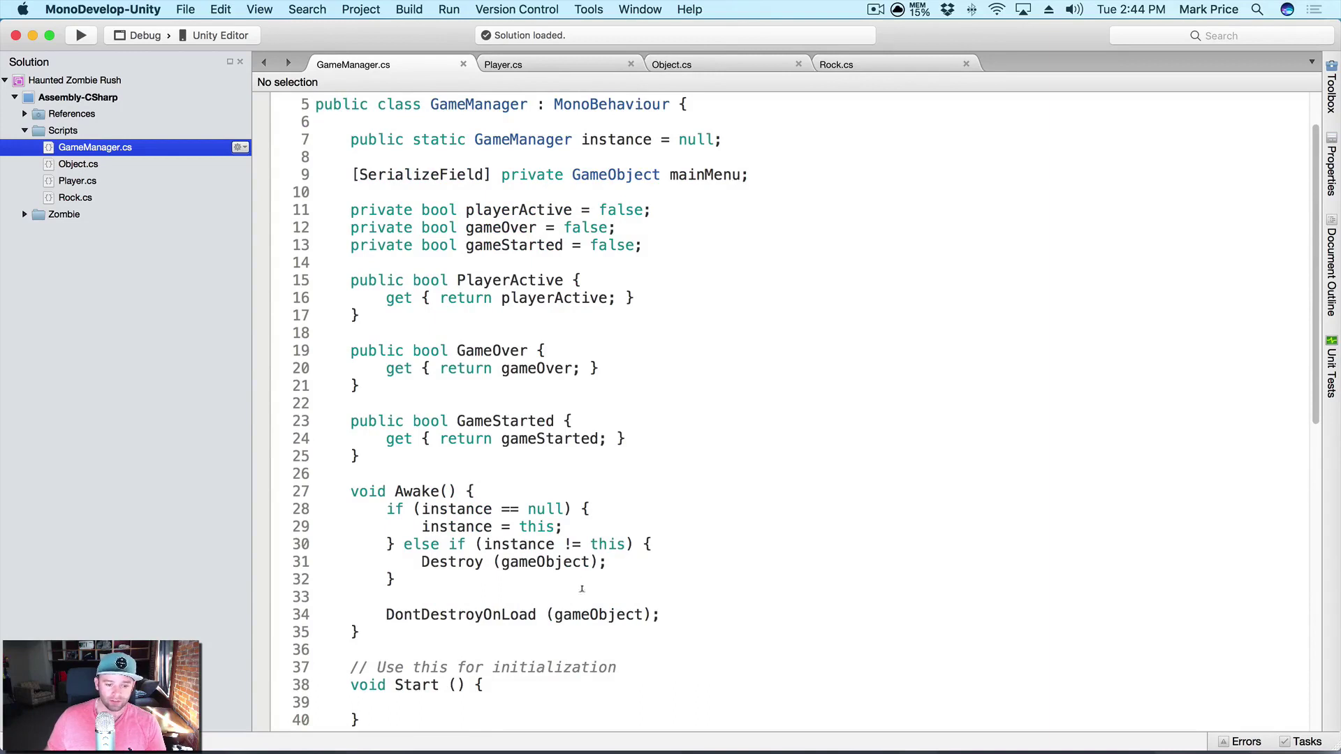
click(711, 613)
key(Return)
key(Return)
text(A)
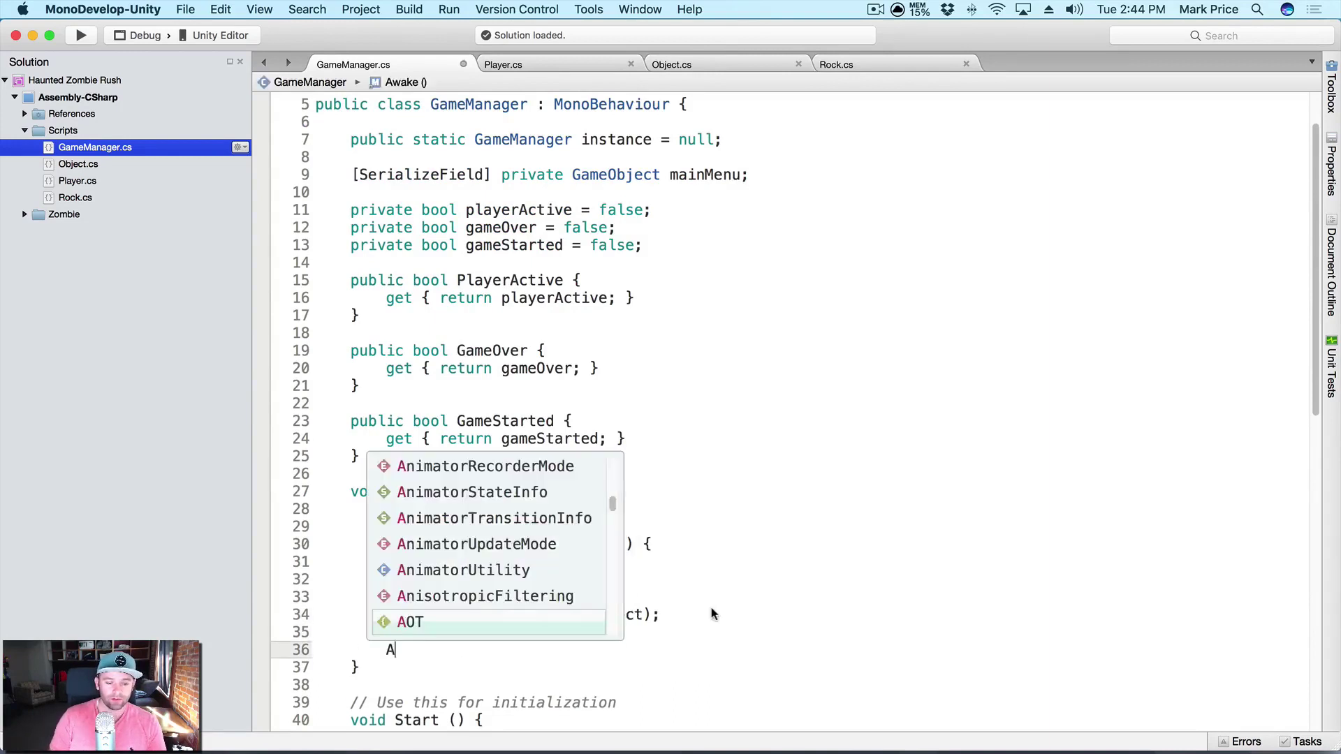
text(ssert.)
key(Down)
key(Down)
key(Down)
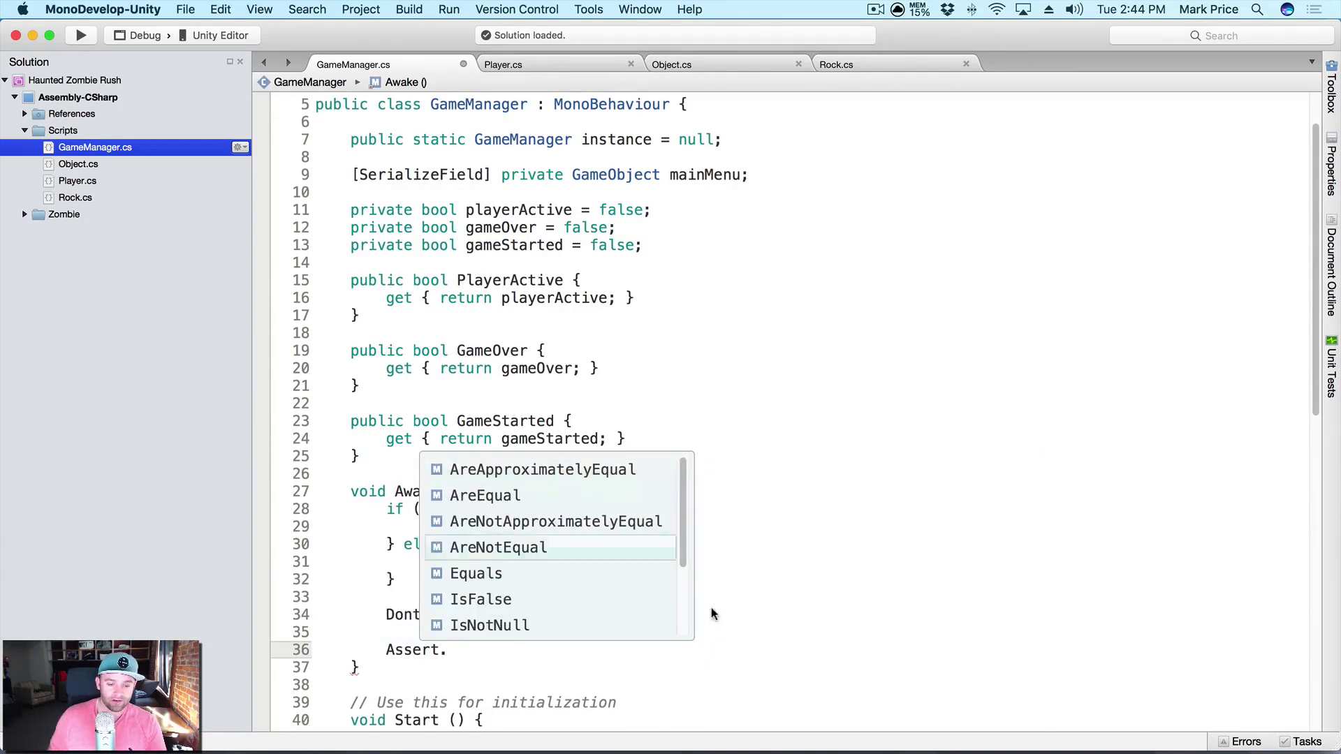
key(Down)
key(Down)
key(Down)
key(Return)
text((mainMenu);)
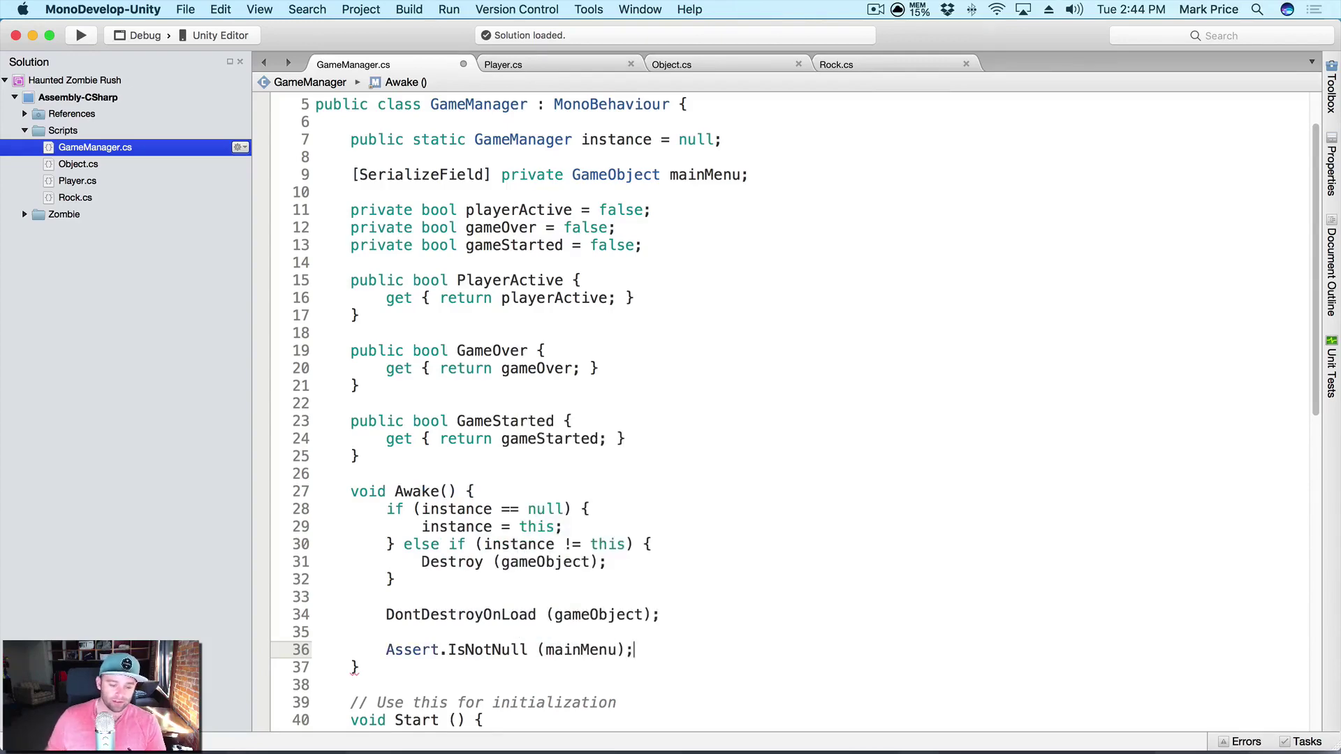
Add mainMenu.SetActive (false); above the gameStarted line in EnterGame() and save GameManager.cs
scroll(656, 527, down, 10)
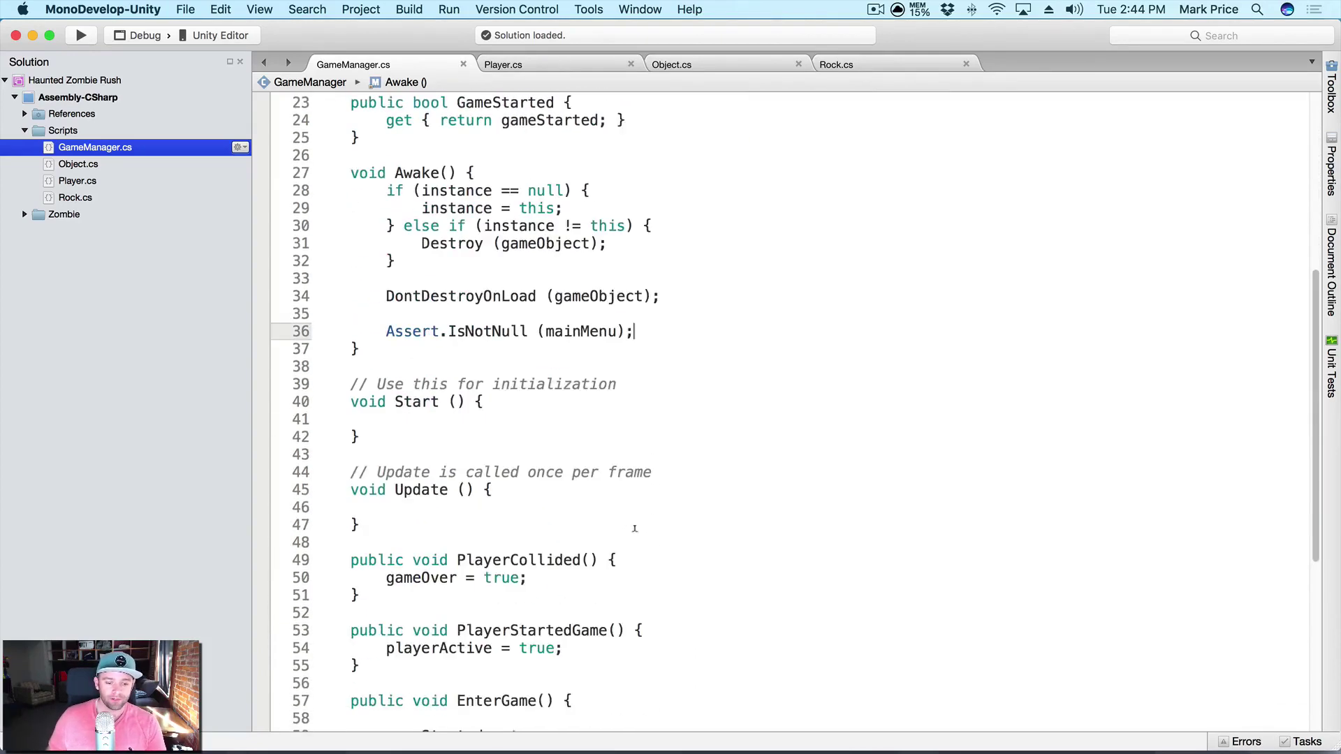
click(510, 598)
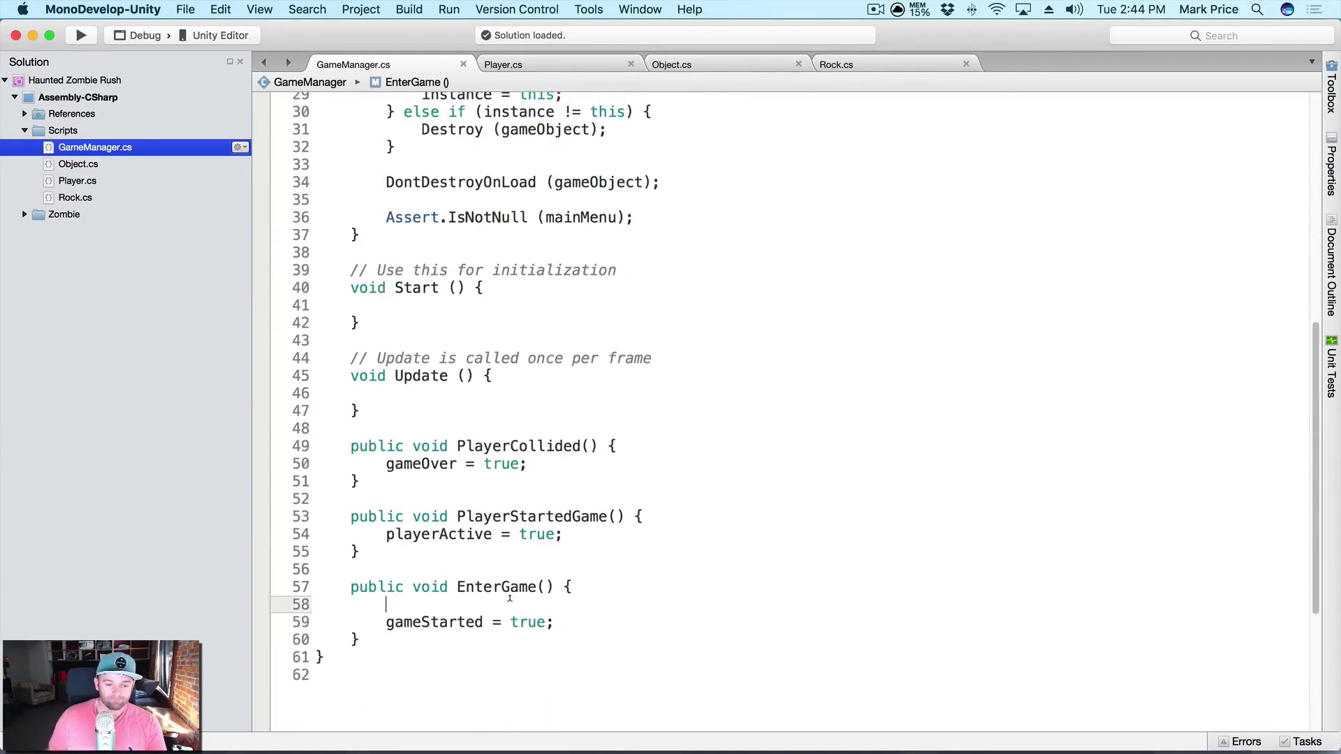
text(ga)
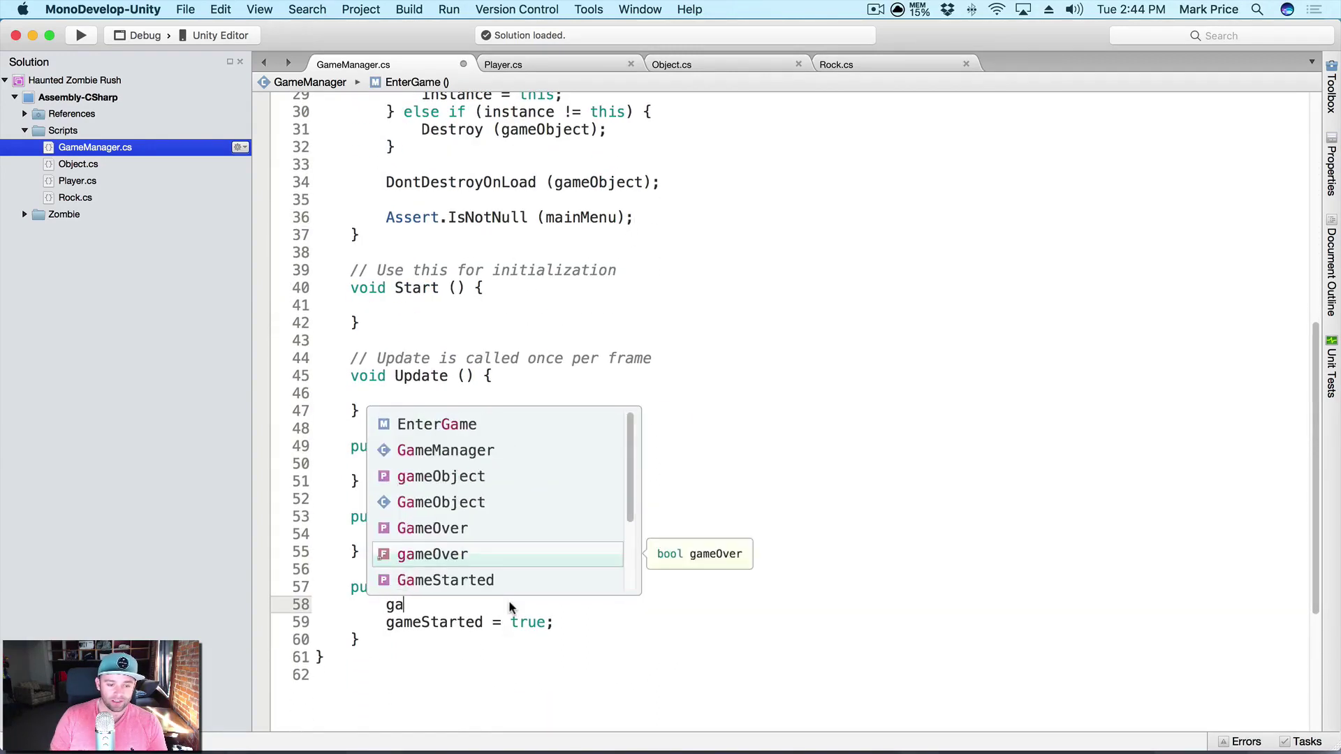
key(BackSpace)
key(BackSpace)
text(main)
key(Return)
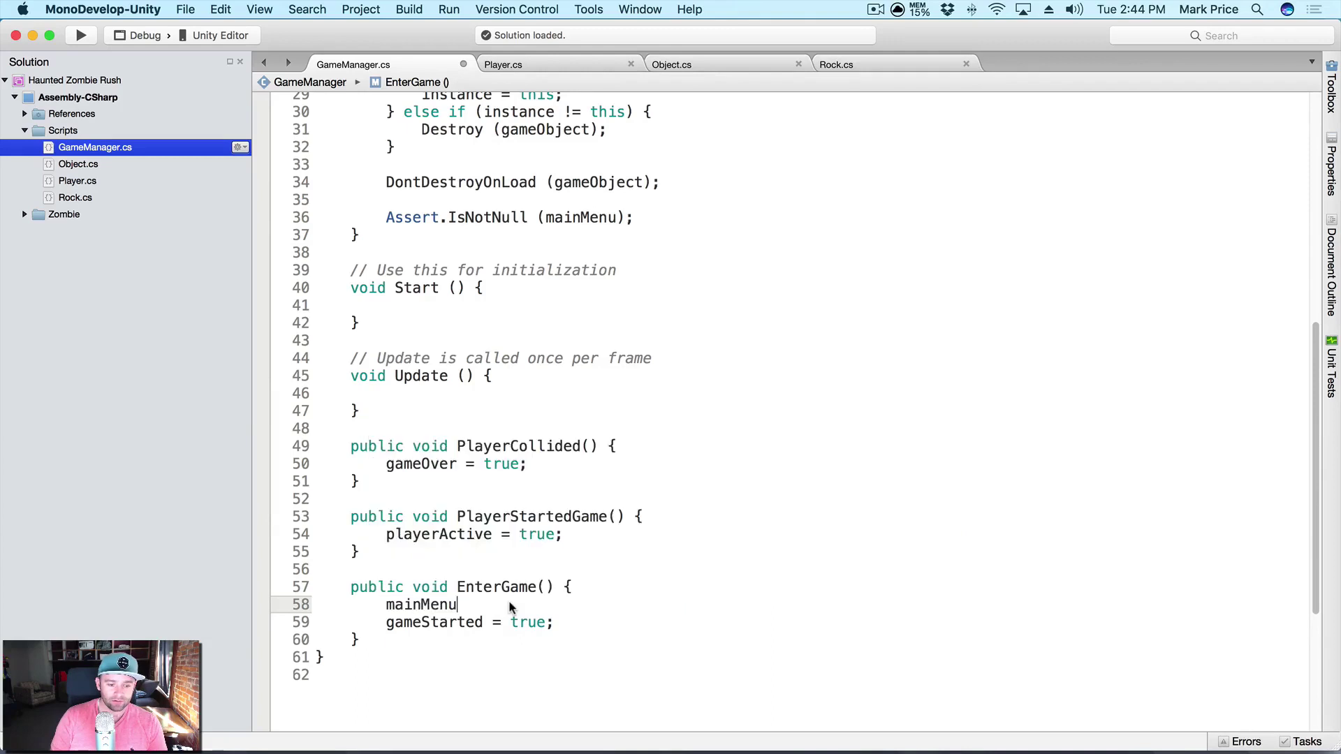
text(.set)
key(Return)
text((false);)
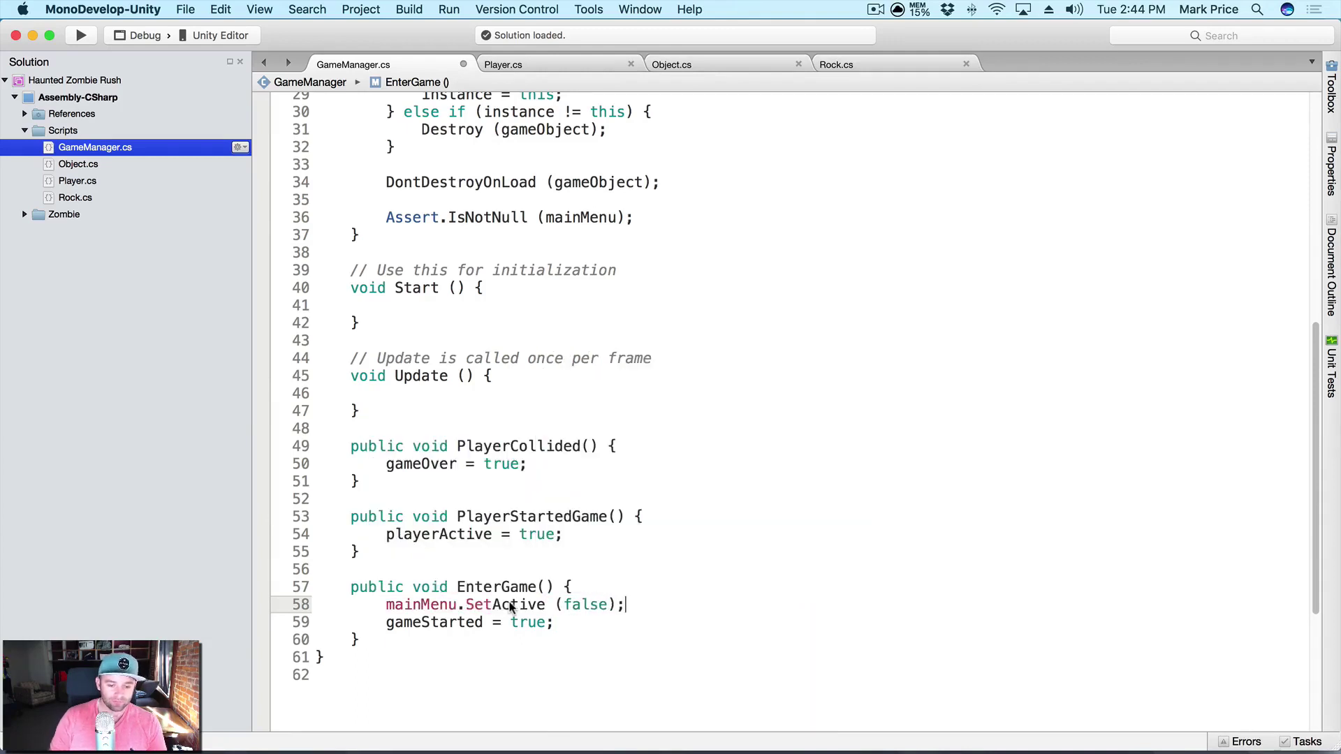
key(super+s)
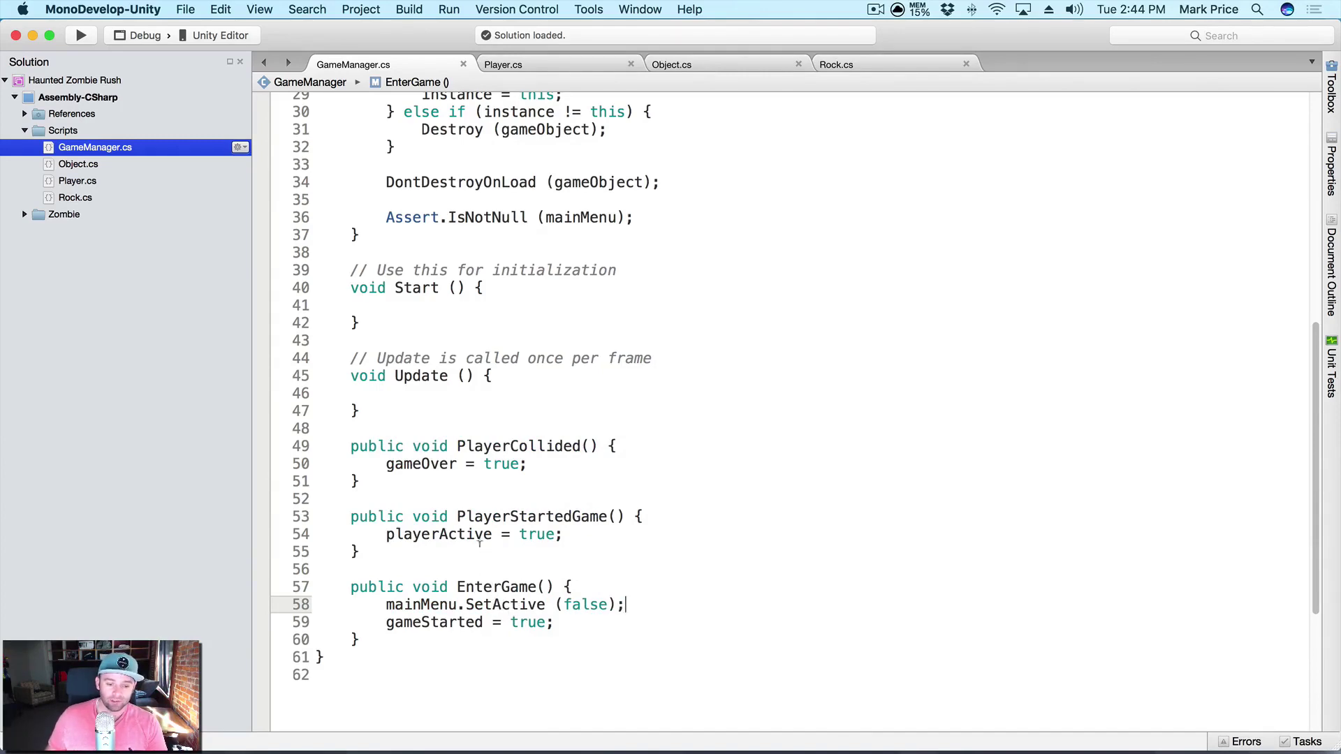
Switch to Unity, assign the MainMenu object to the Main Menu field of Main Camera's Game Manager script, and save the scene
mouse_move(541, 752)
click(792, 730)
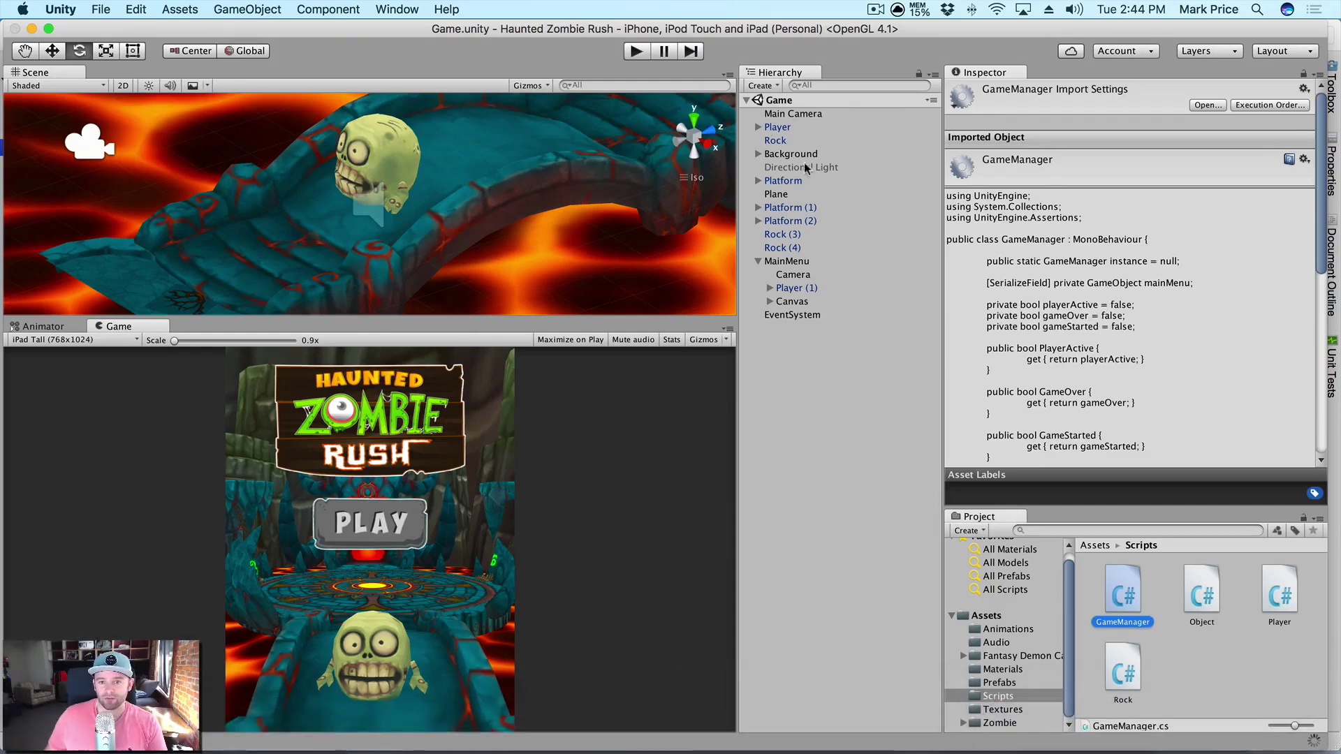
click(812, 114)
scroll(1035, 305, down, 10)
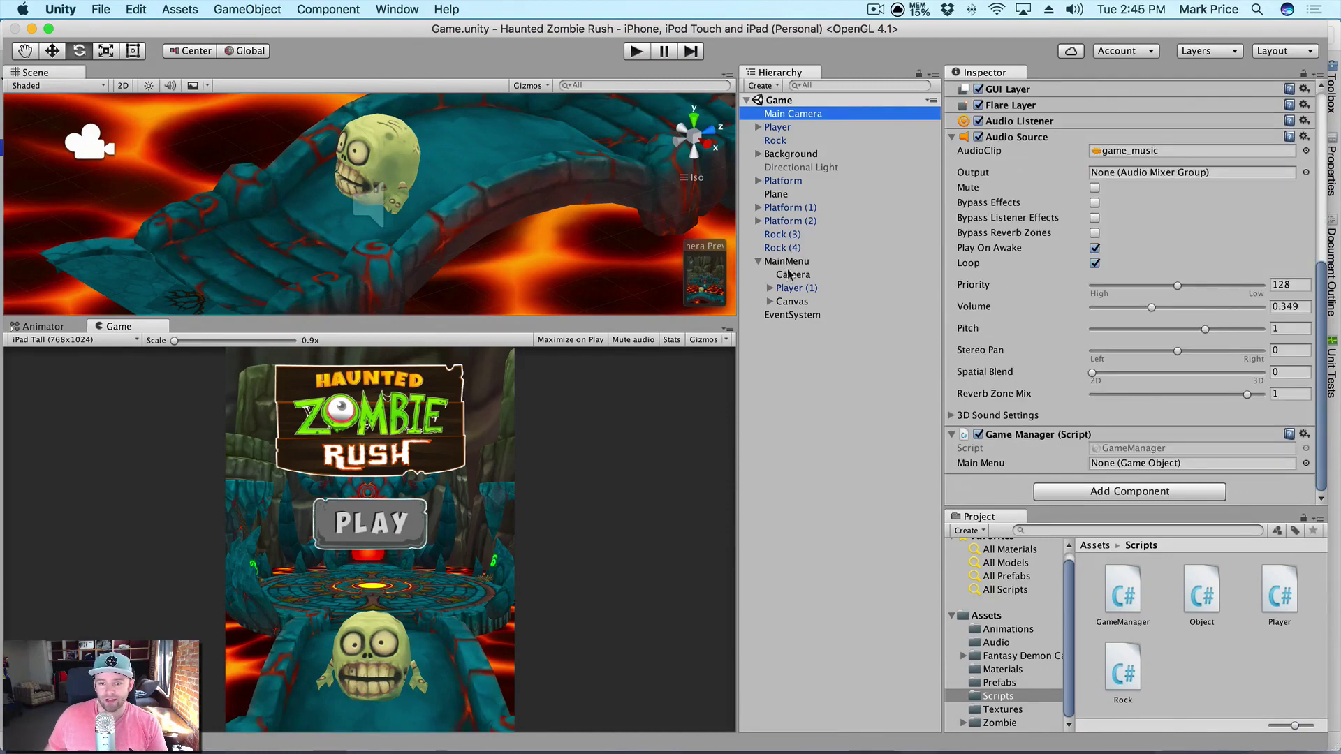
drag(788, 261, 1125, 463)
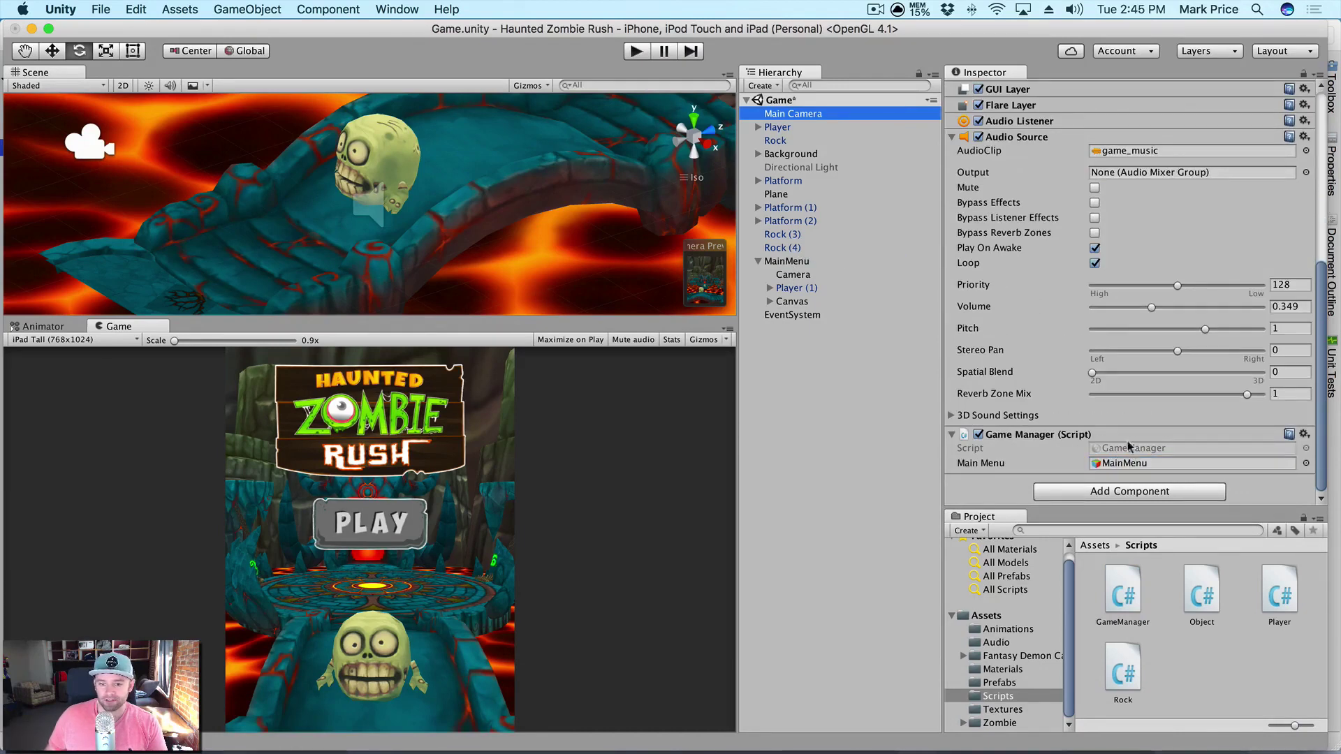
key(super+s)
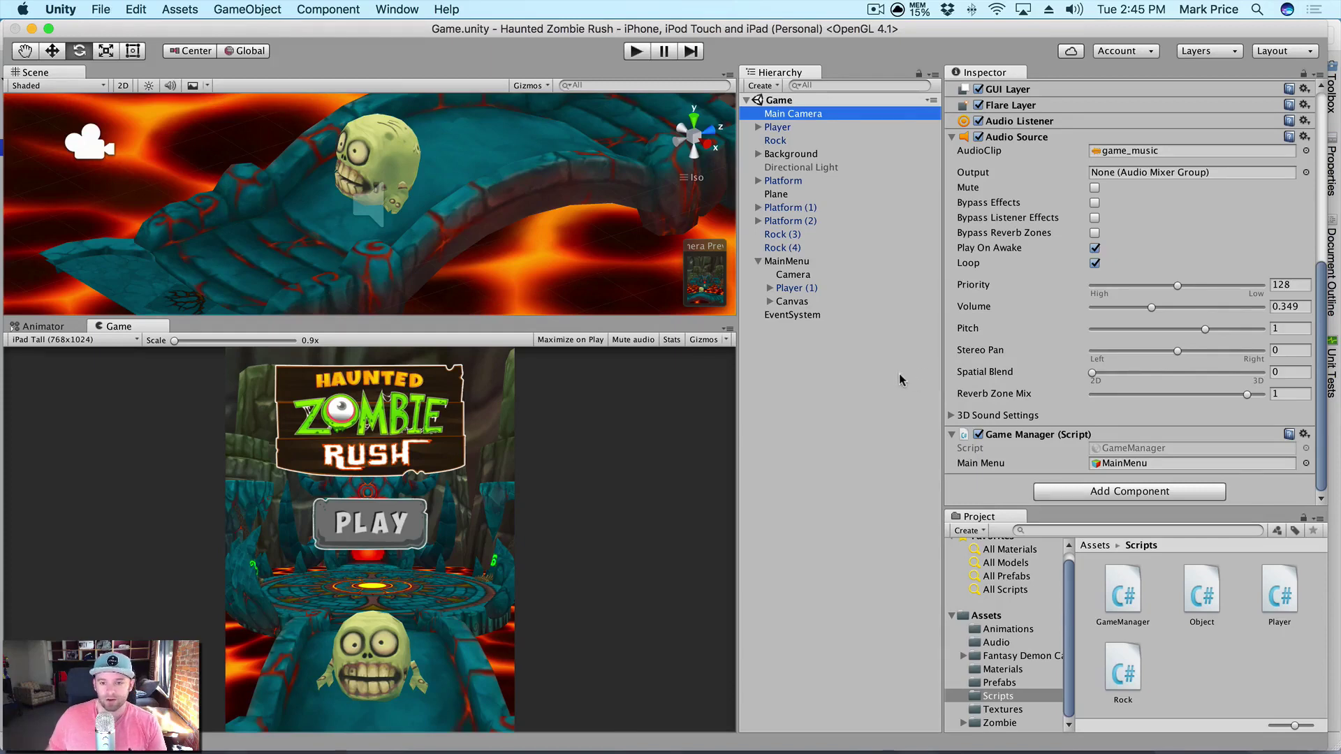
Add a UI Button component to the Play object in MainMenu's Canvas and add an entry to its On Click () list
click(770, 302)
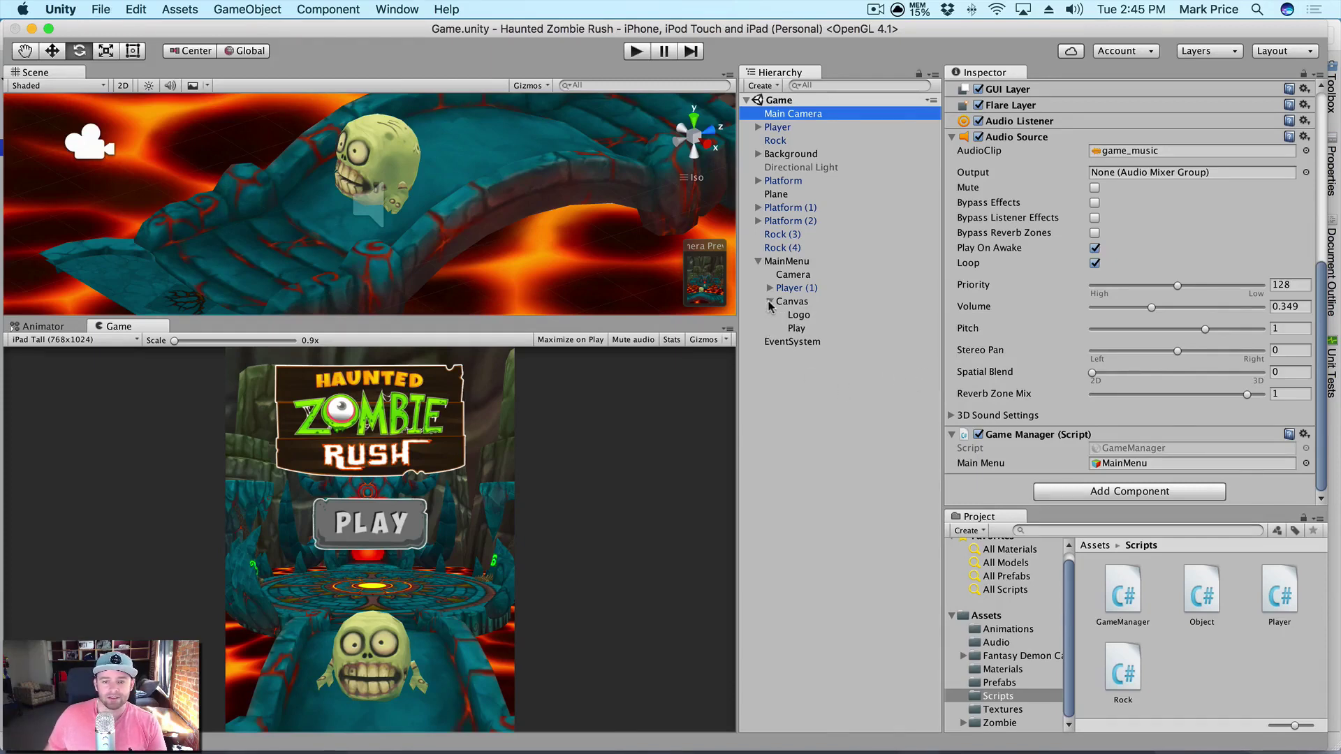
click(803, 328)
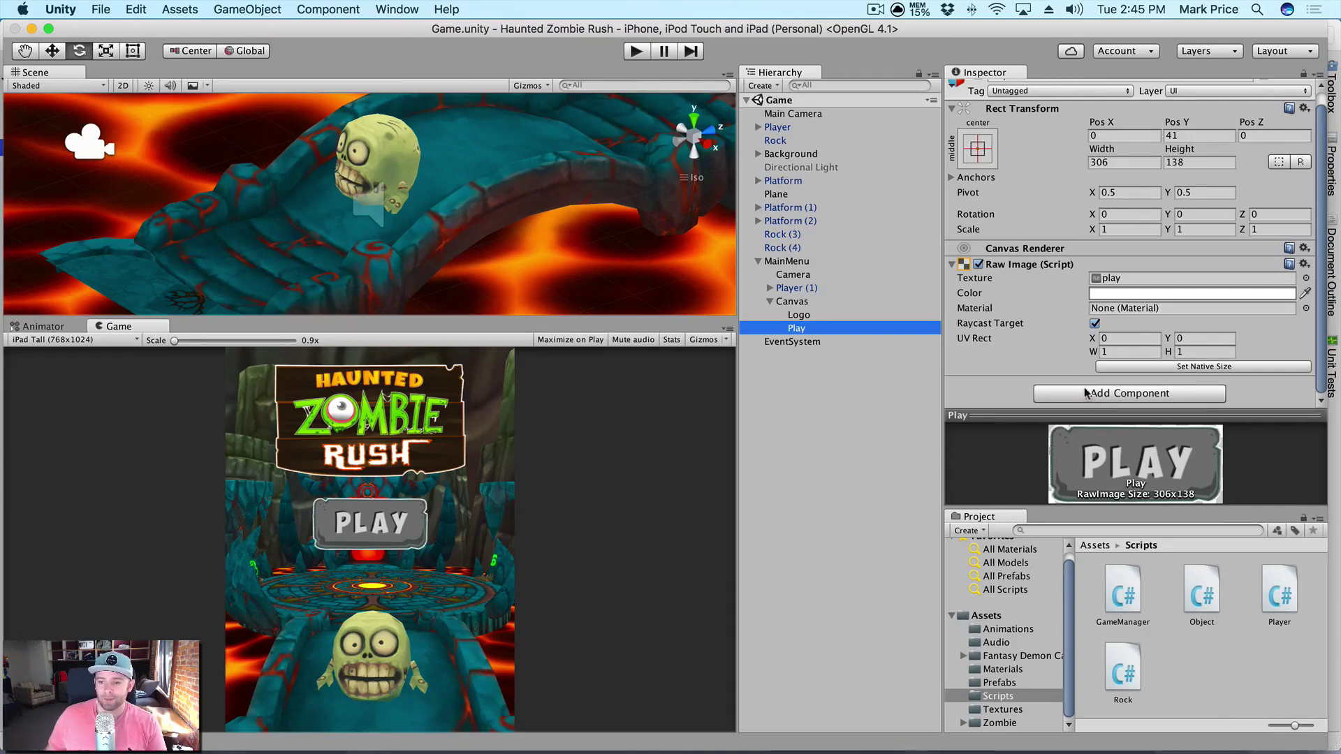
click(1136, 394)
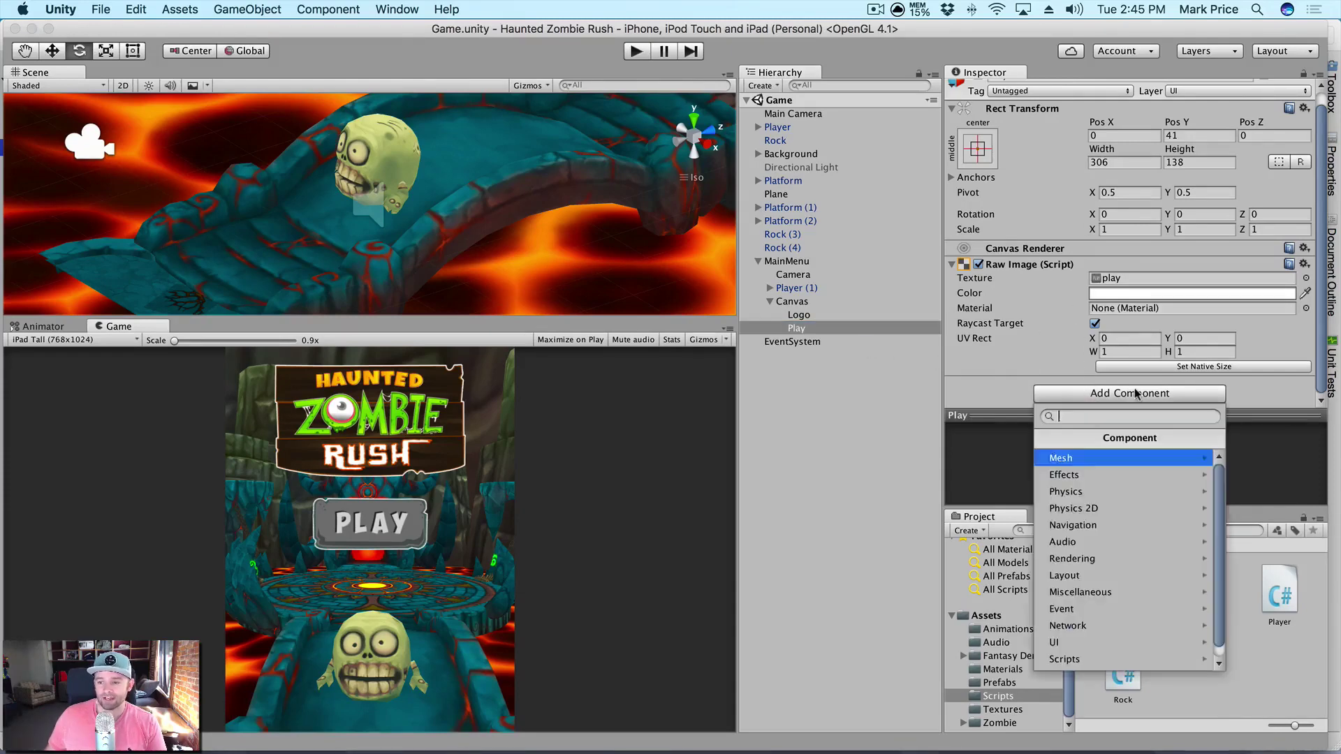
click(1082, 650)
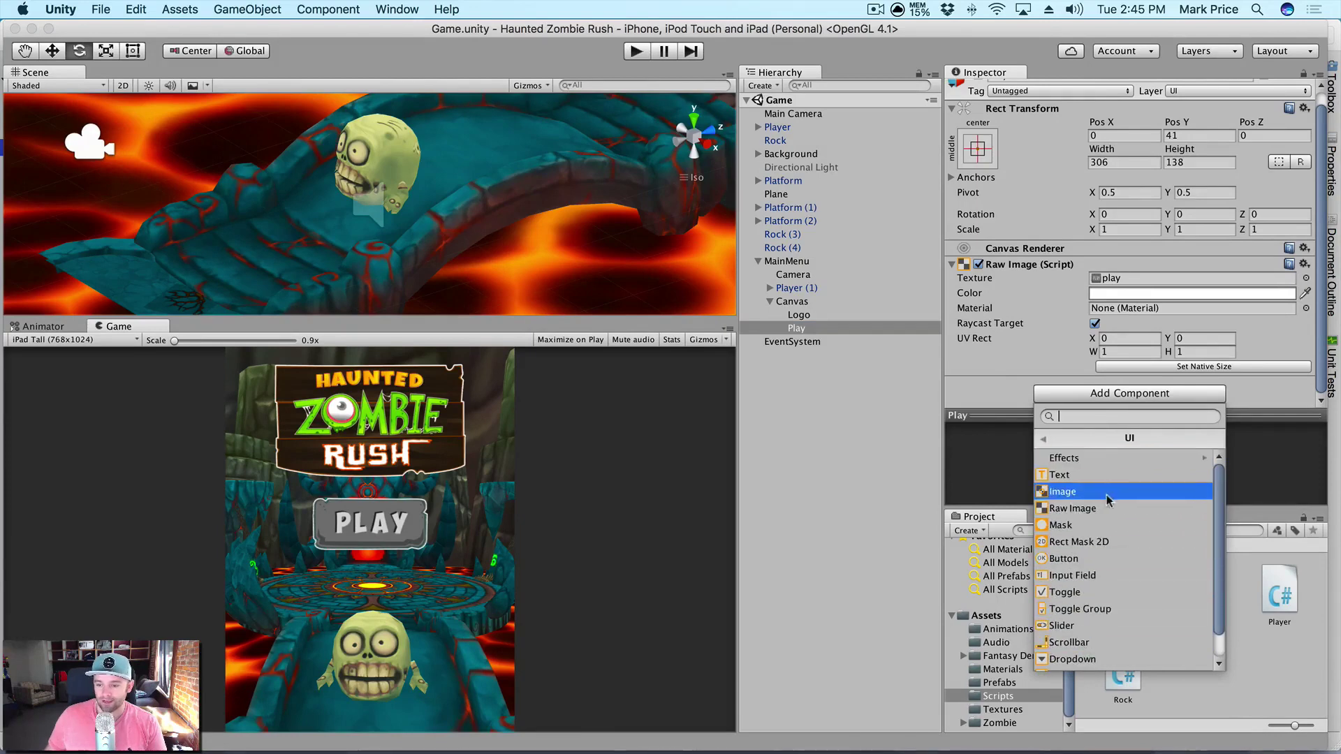
click(1100, 558)
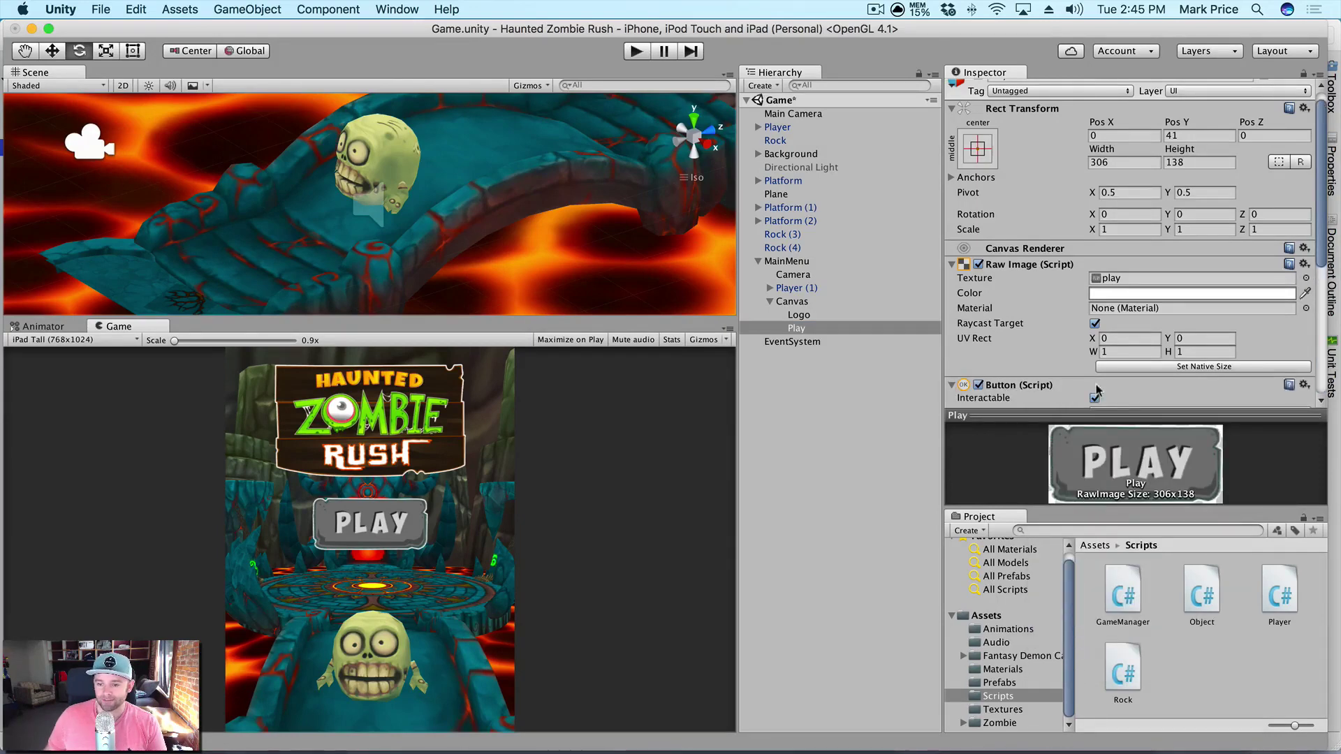
scroll(1095, 381, down, 5)
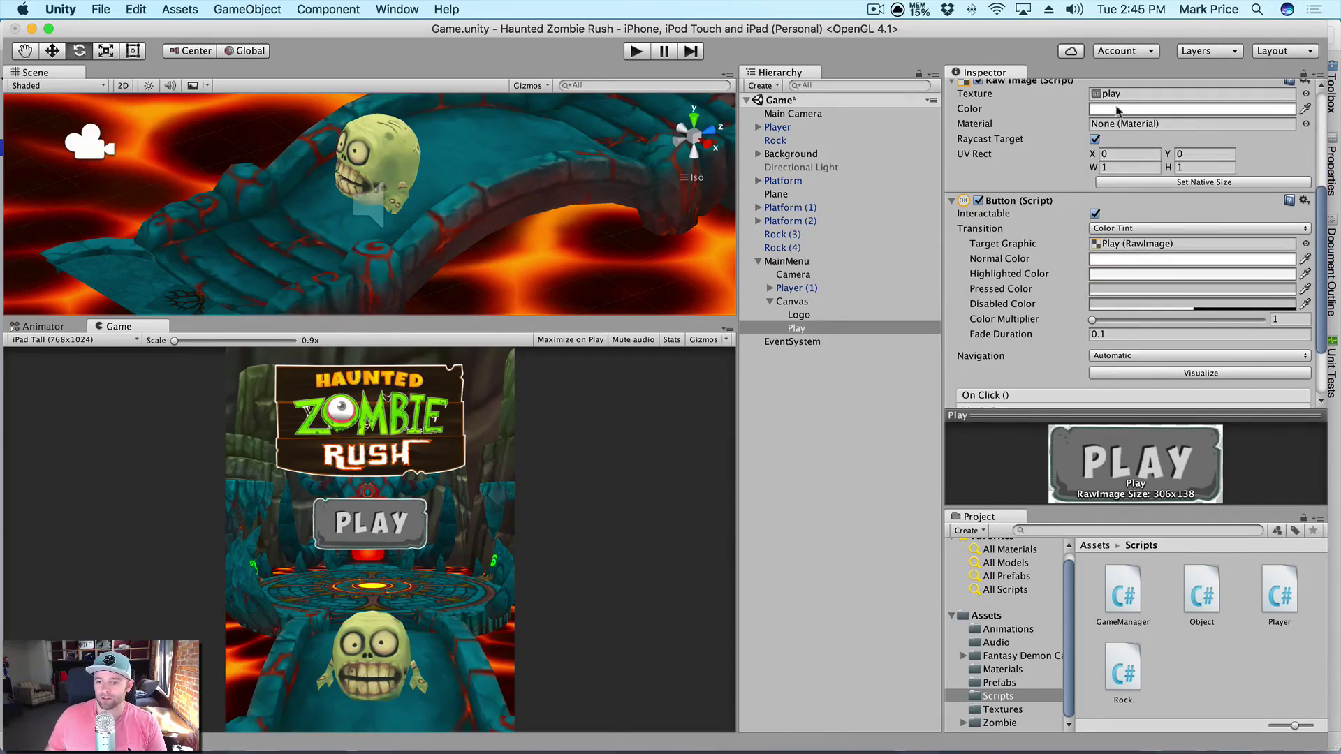
scroll(1034, 335, down, 3)
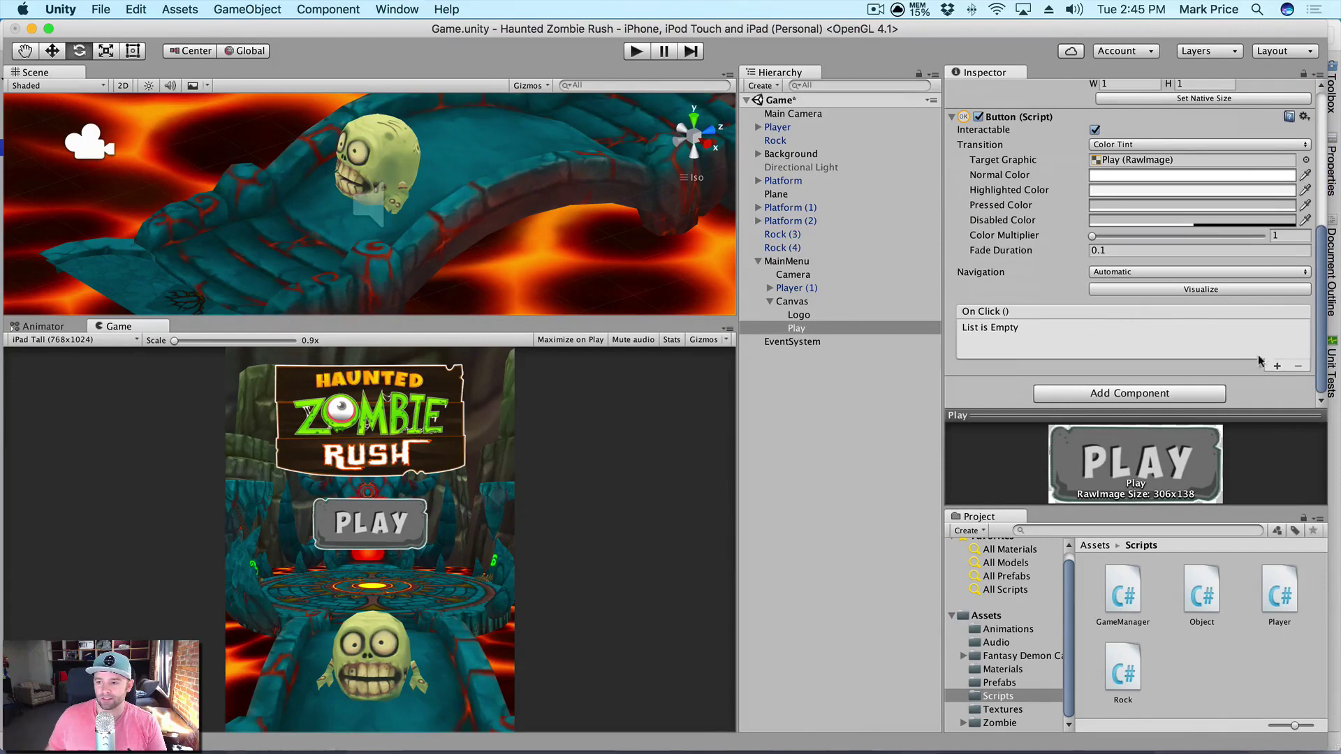
click(1277, 366)
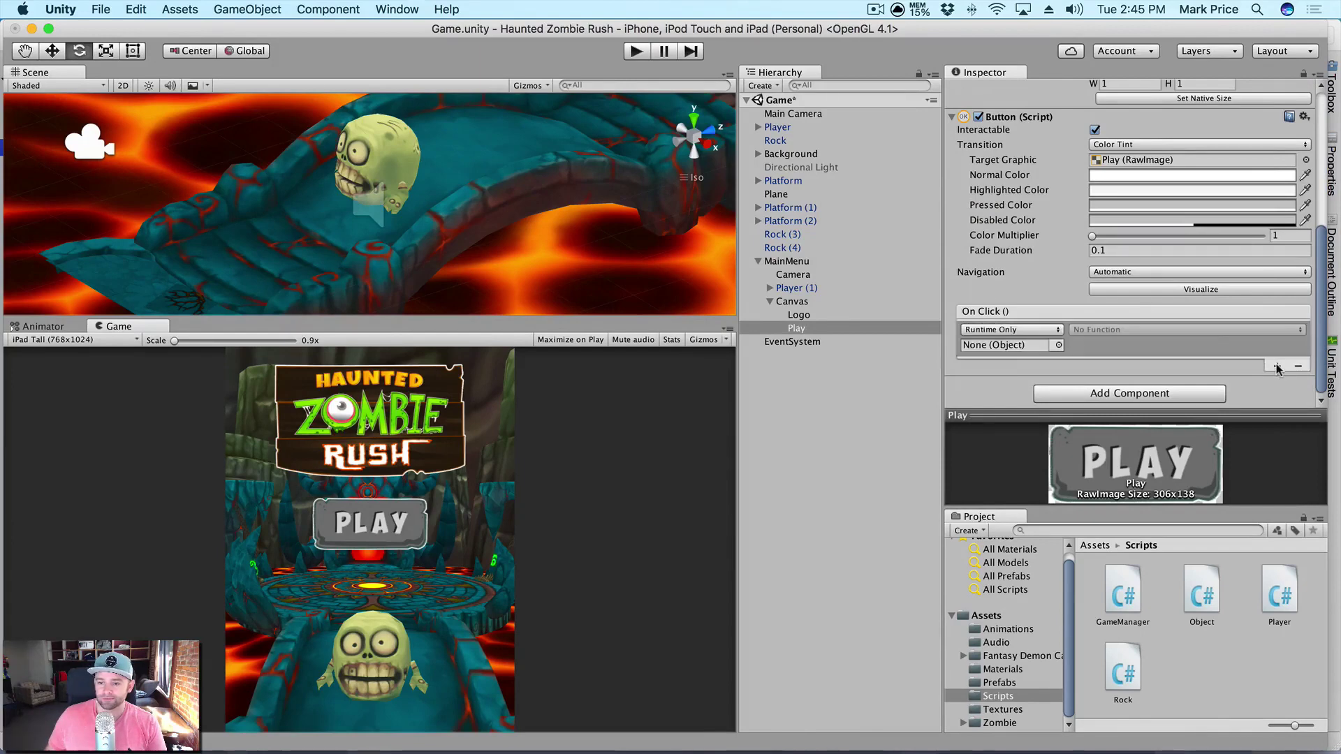
click(1059, 345)
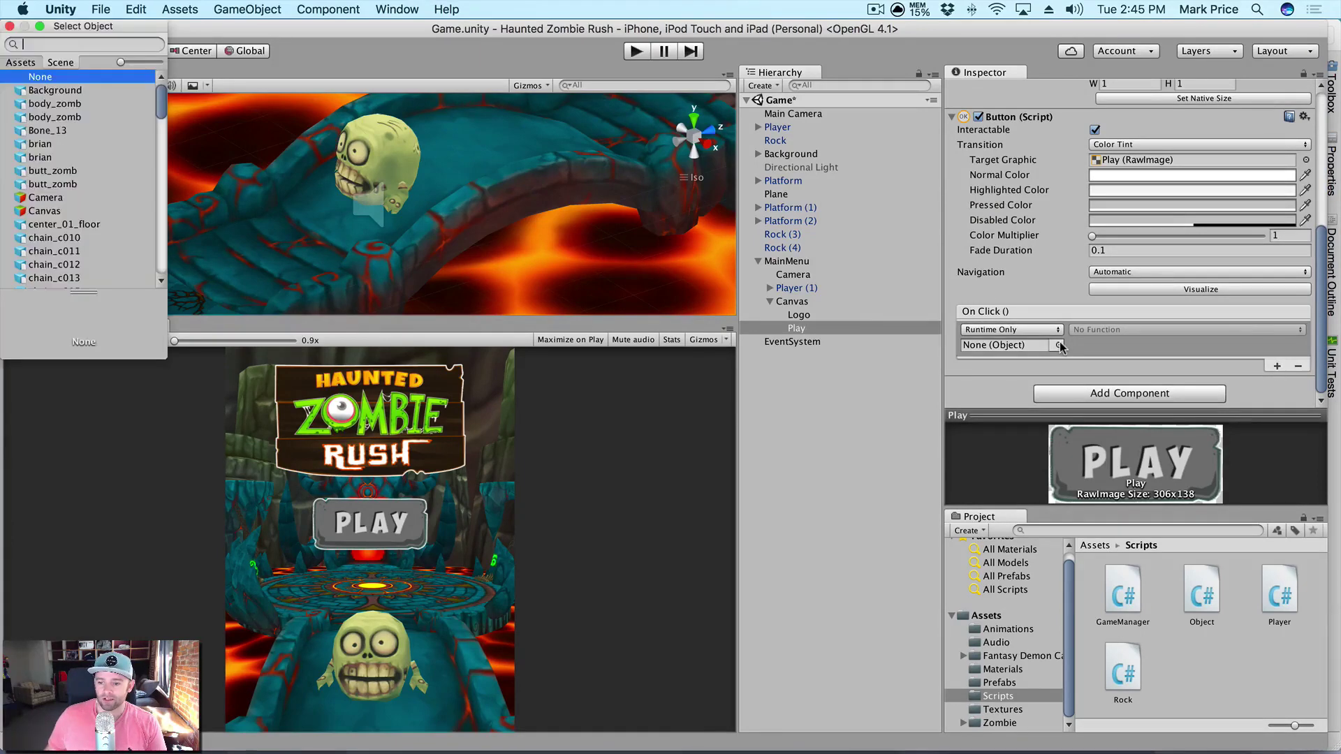
click(49, 199)
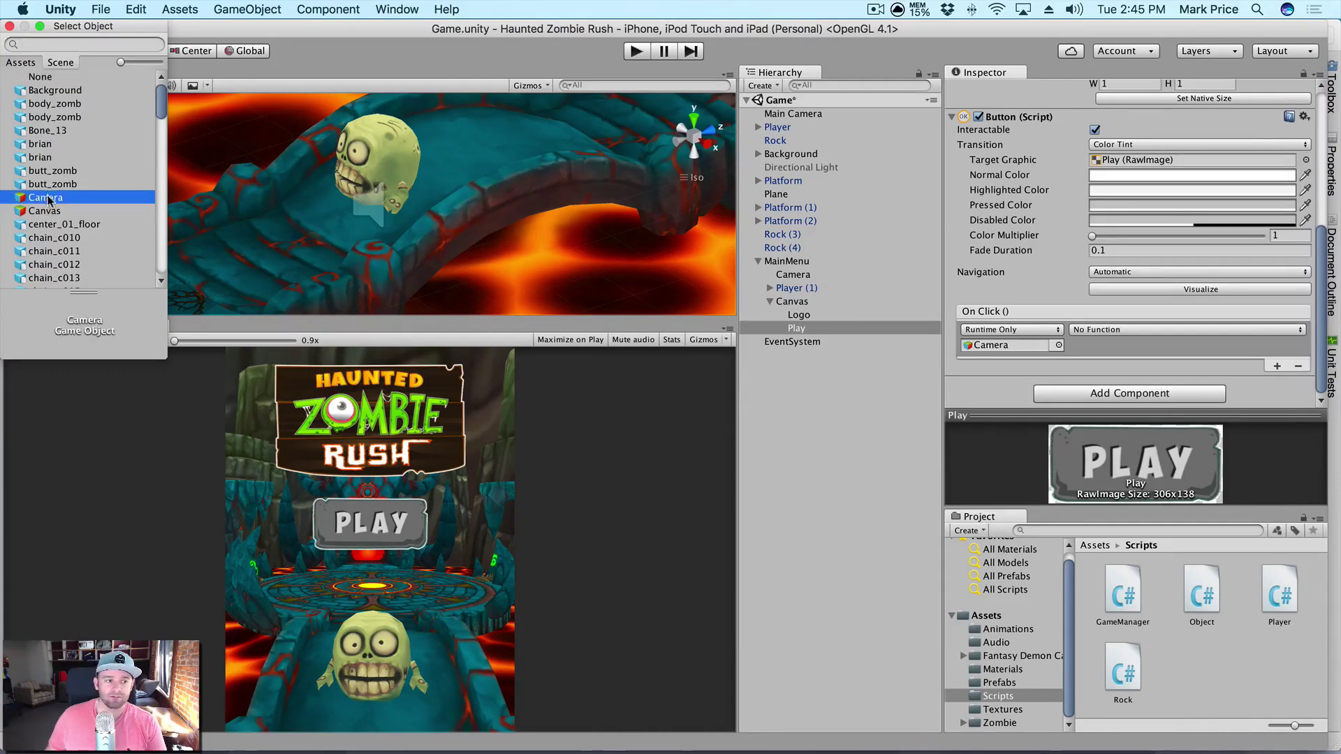
double_click(49, 199)
click(1138, 330)
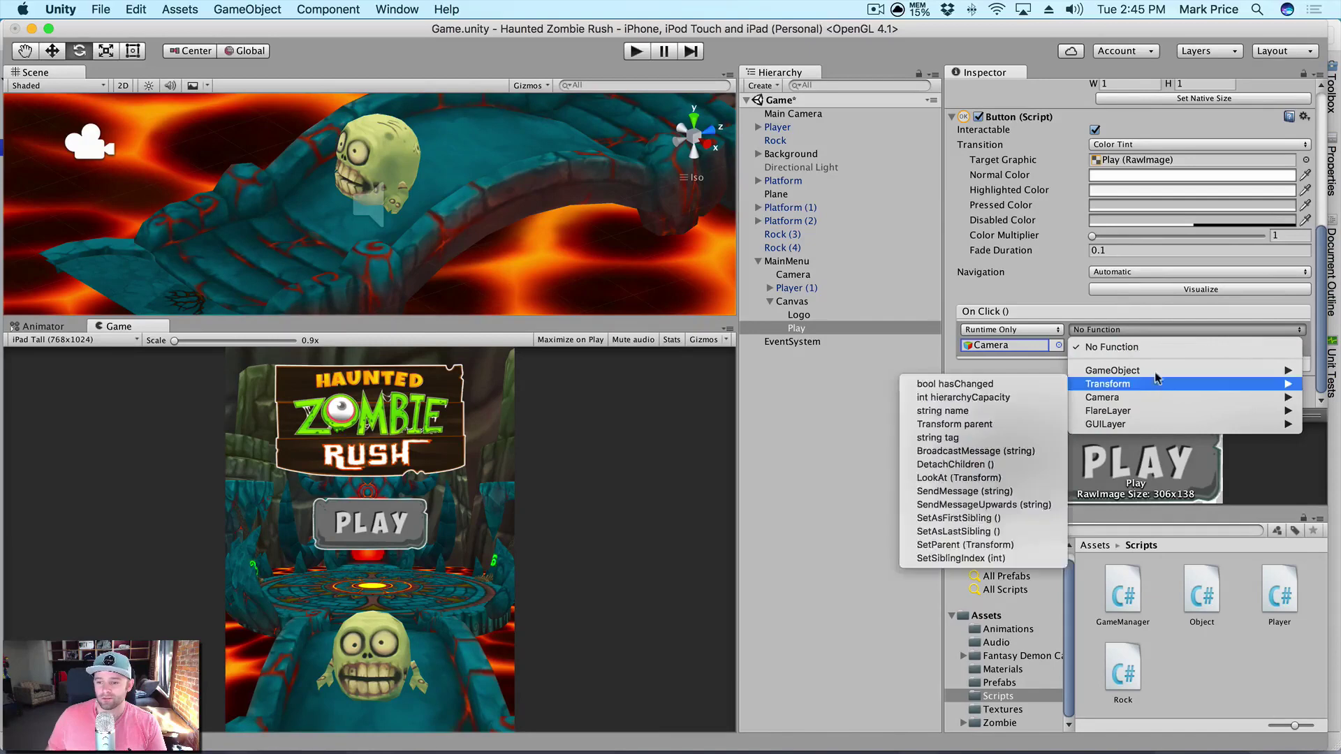
mouse_move(1135, 371)
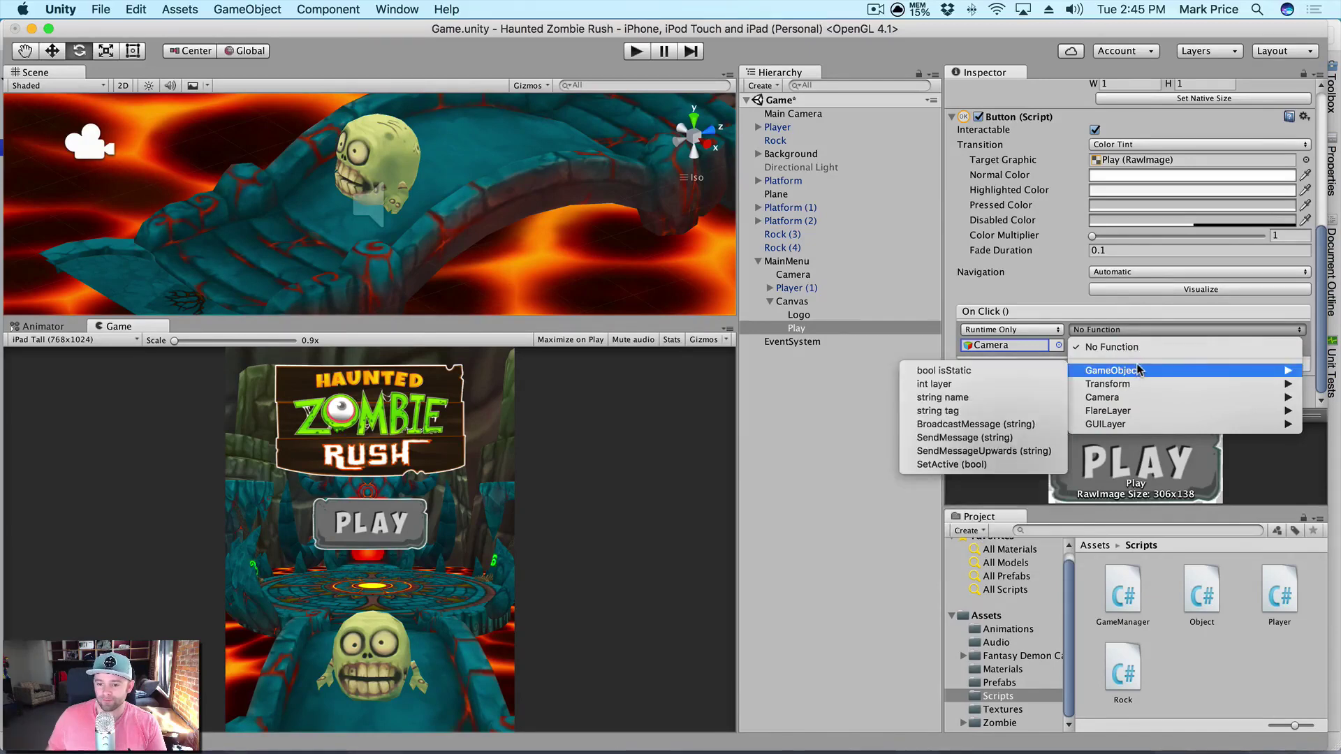
click(1008, 373)
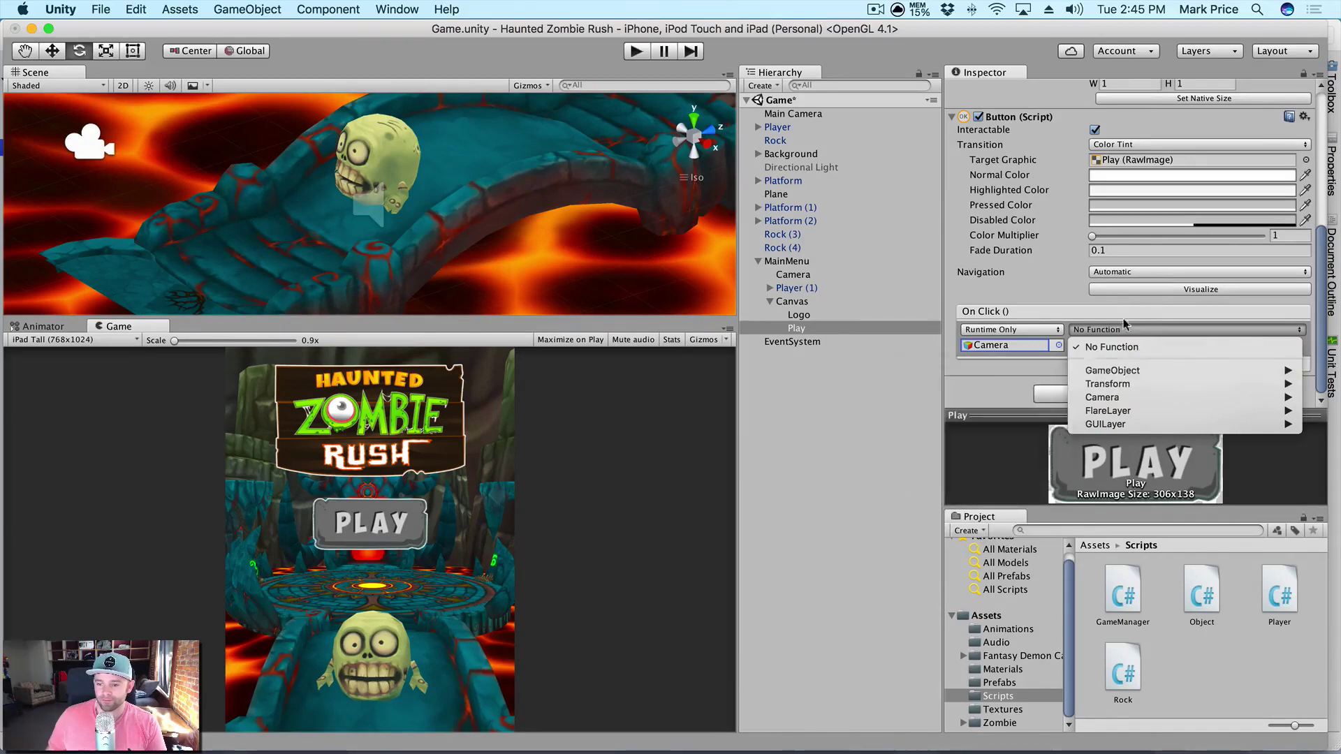
Set the Play button's On Click () target to Main Camera and its function to GameManager.EnterGame ()
click(1059, 346)
scroll(60, 221, up, 1)
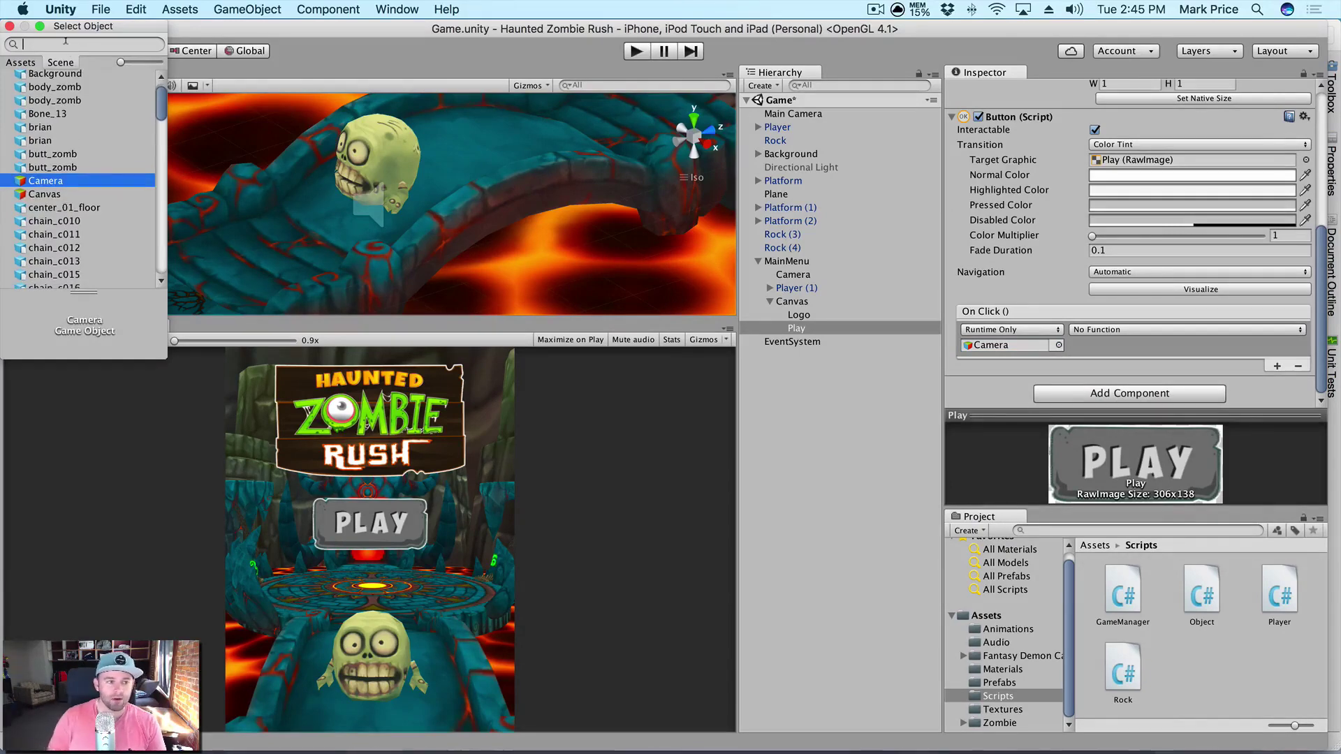
text(Main)
click(76, 90)
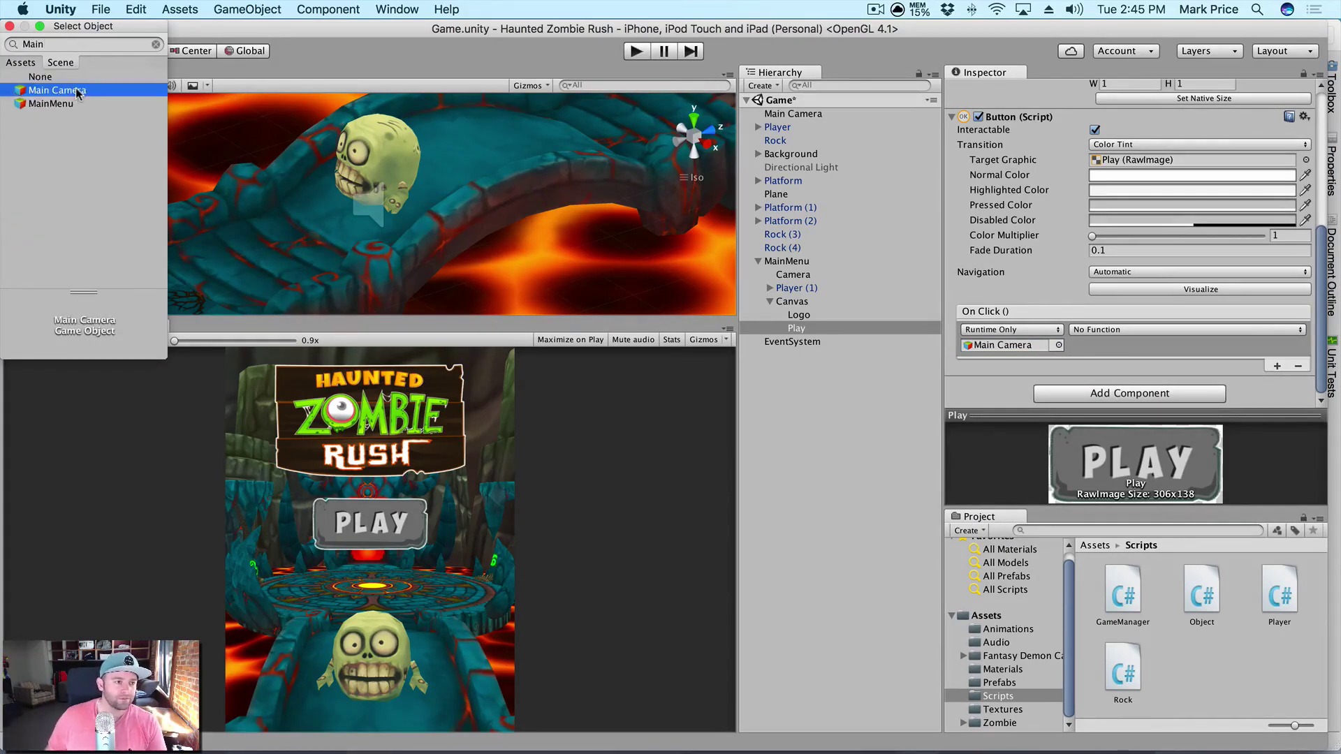
click(78, 94)
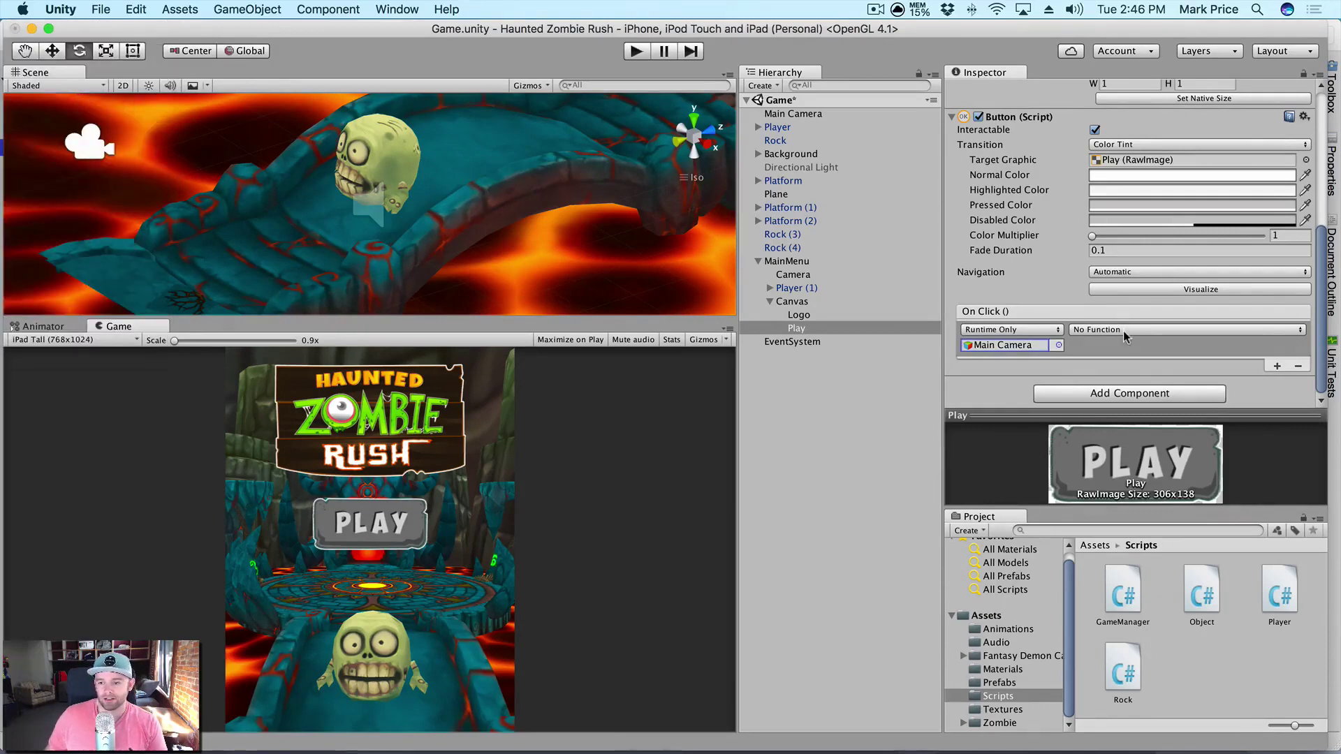
click(1127, 330)
mouse_move(1136, 468)
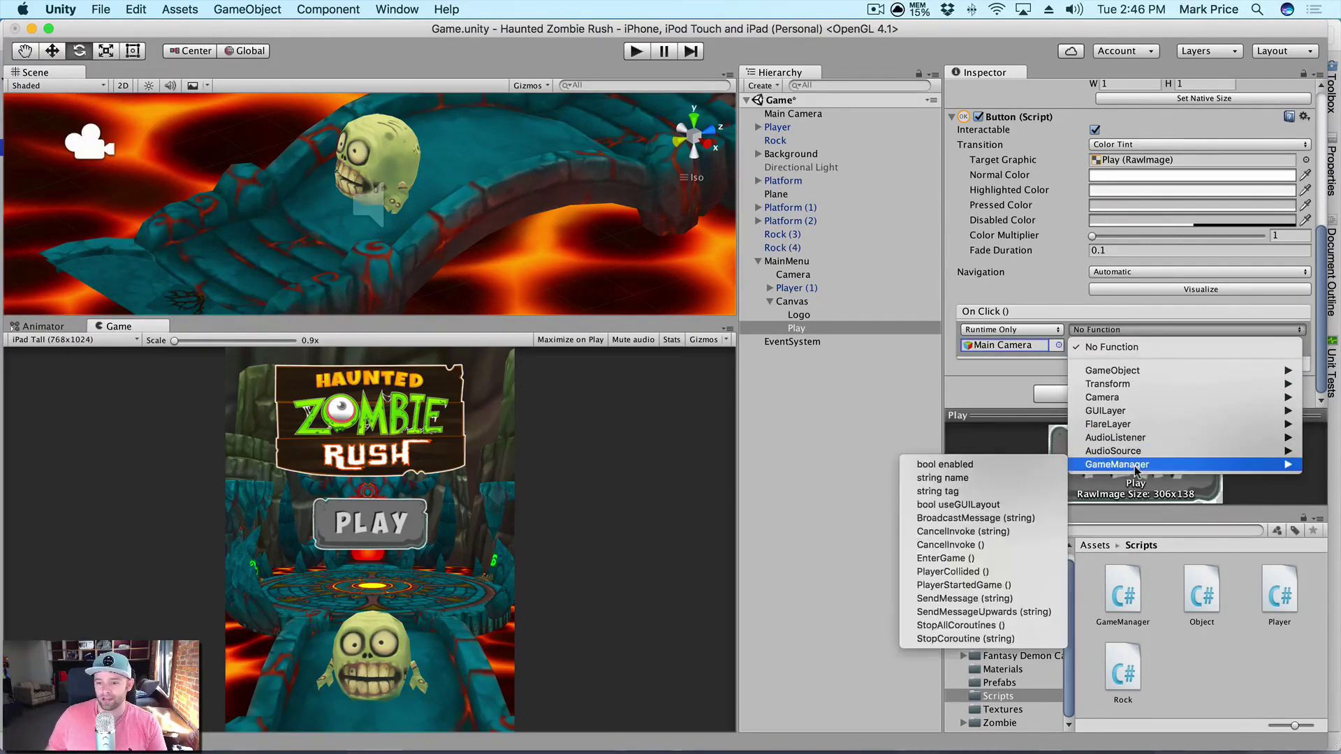
click(950, 558)
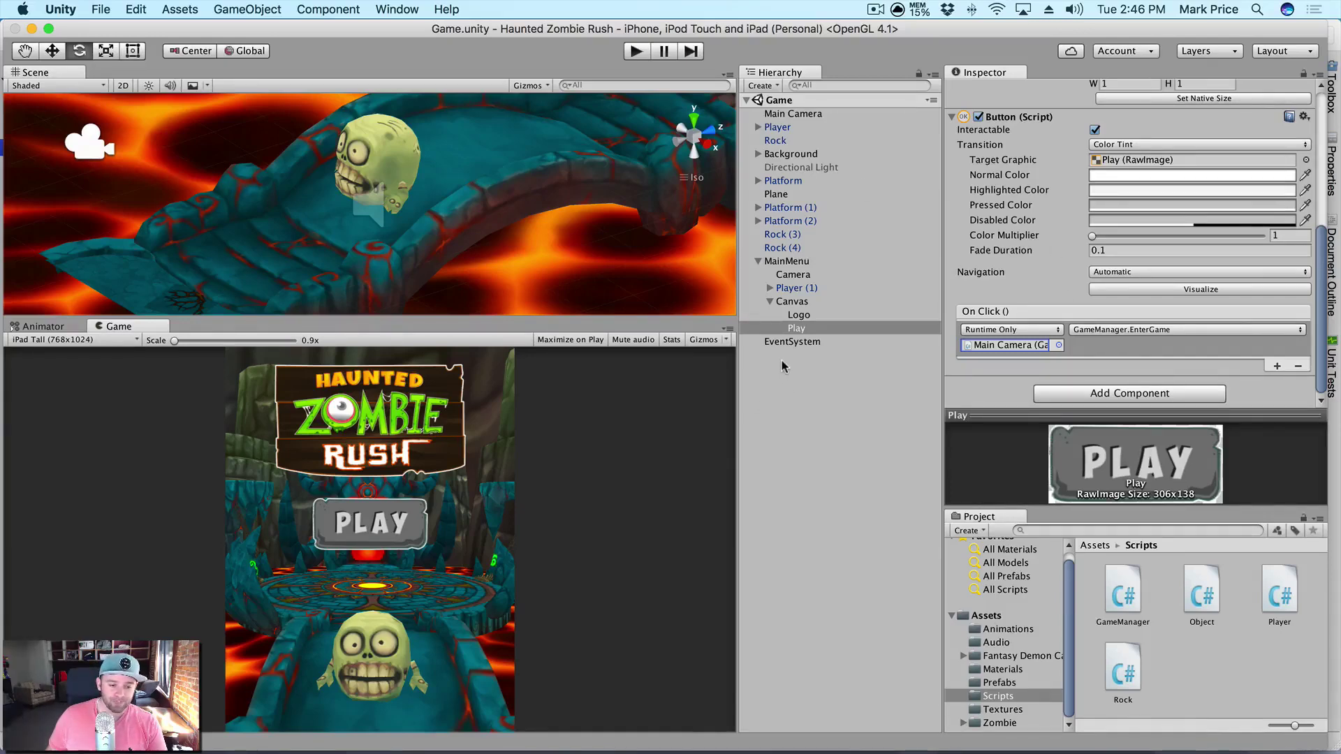
Switch to MonoDevelop and bring up the Update () method in Player.cs
mouse_move(479, 740)
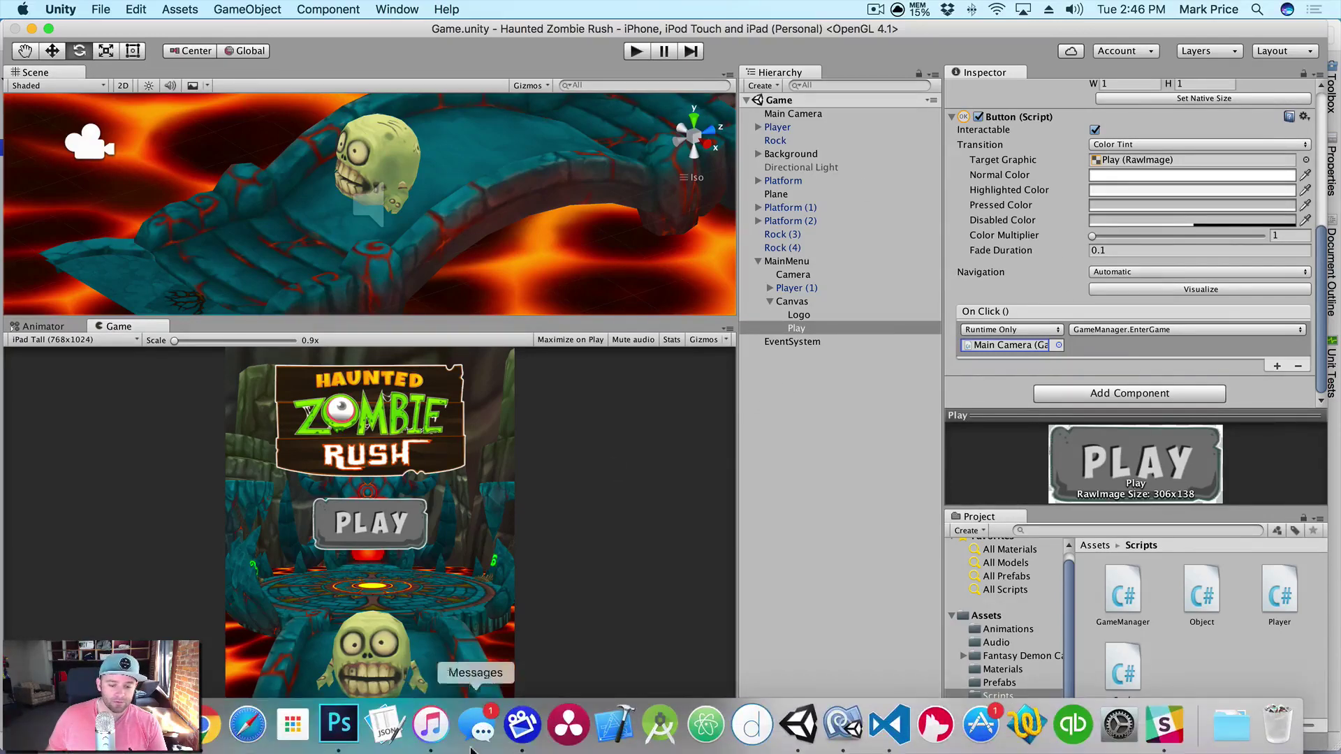
click(842, 739)
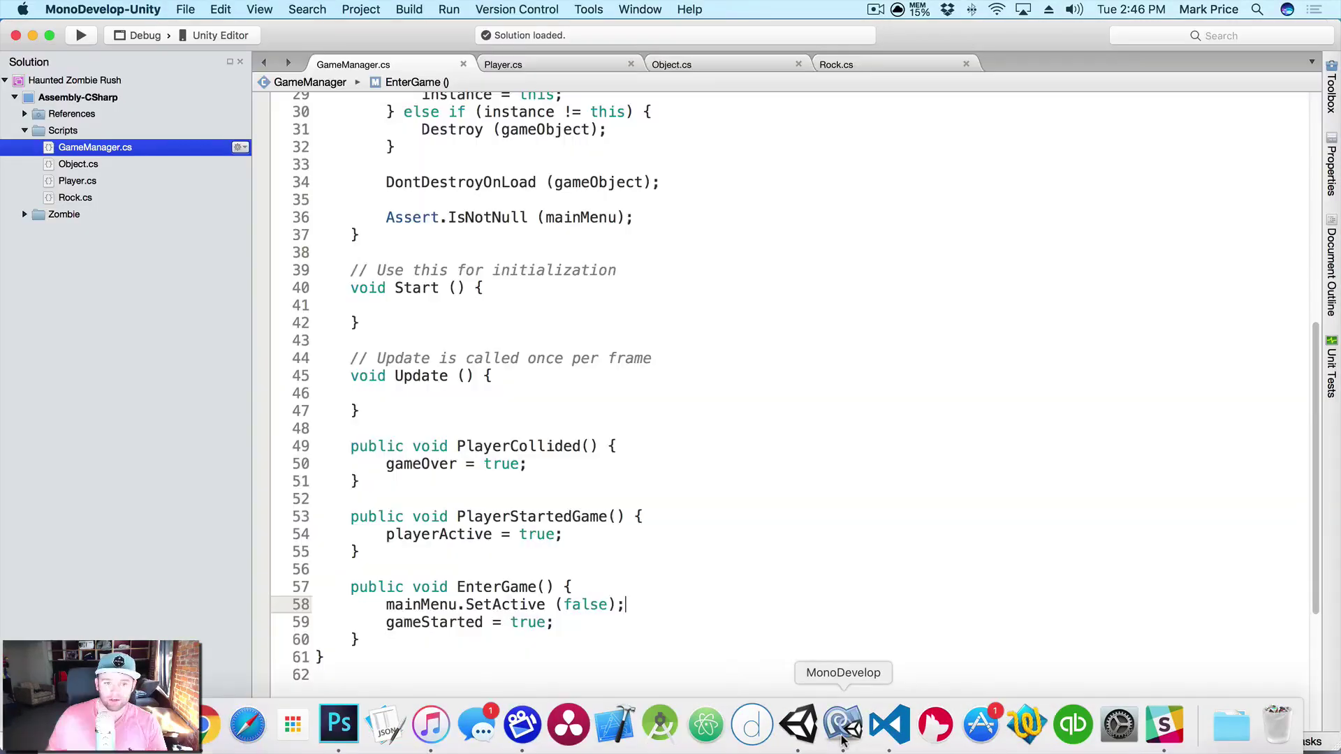
click(531, 62)
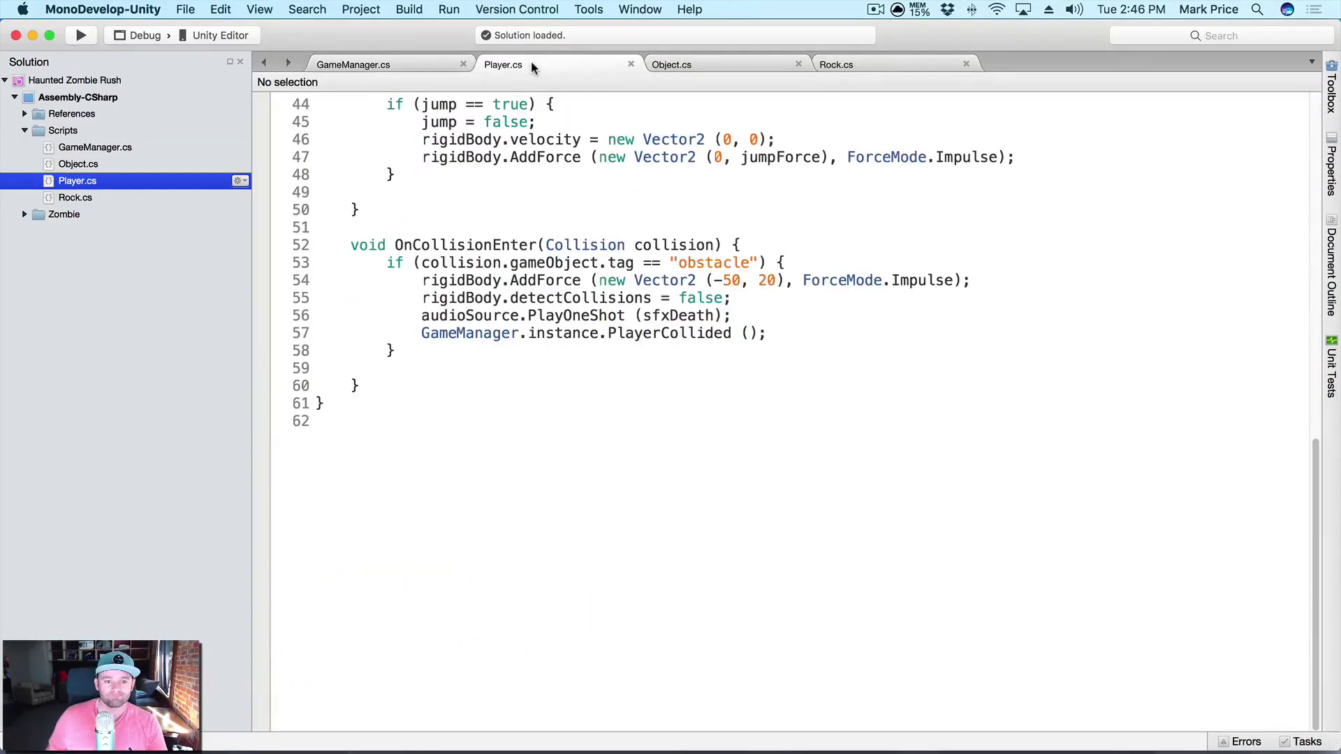
scroll(702, 350, up, 5)
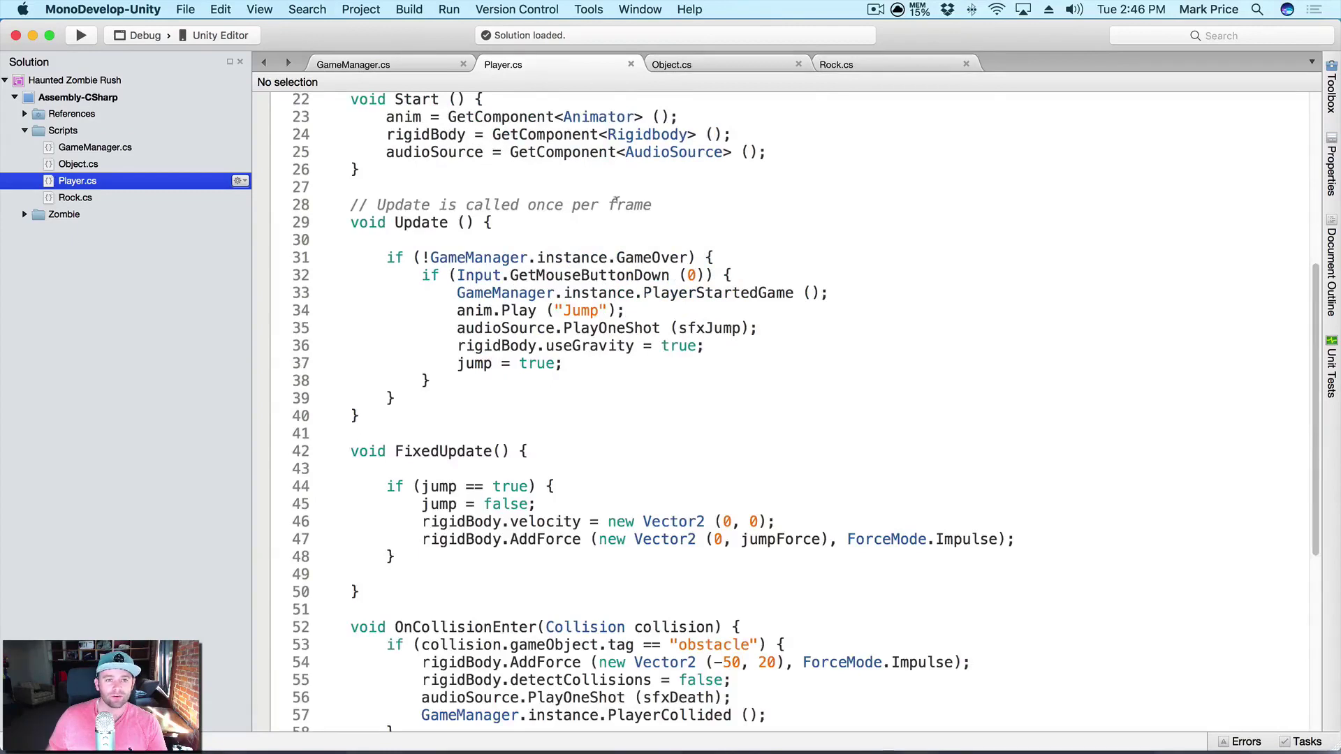
scroll(506, 406, down, 1)
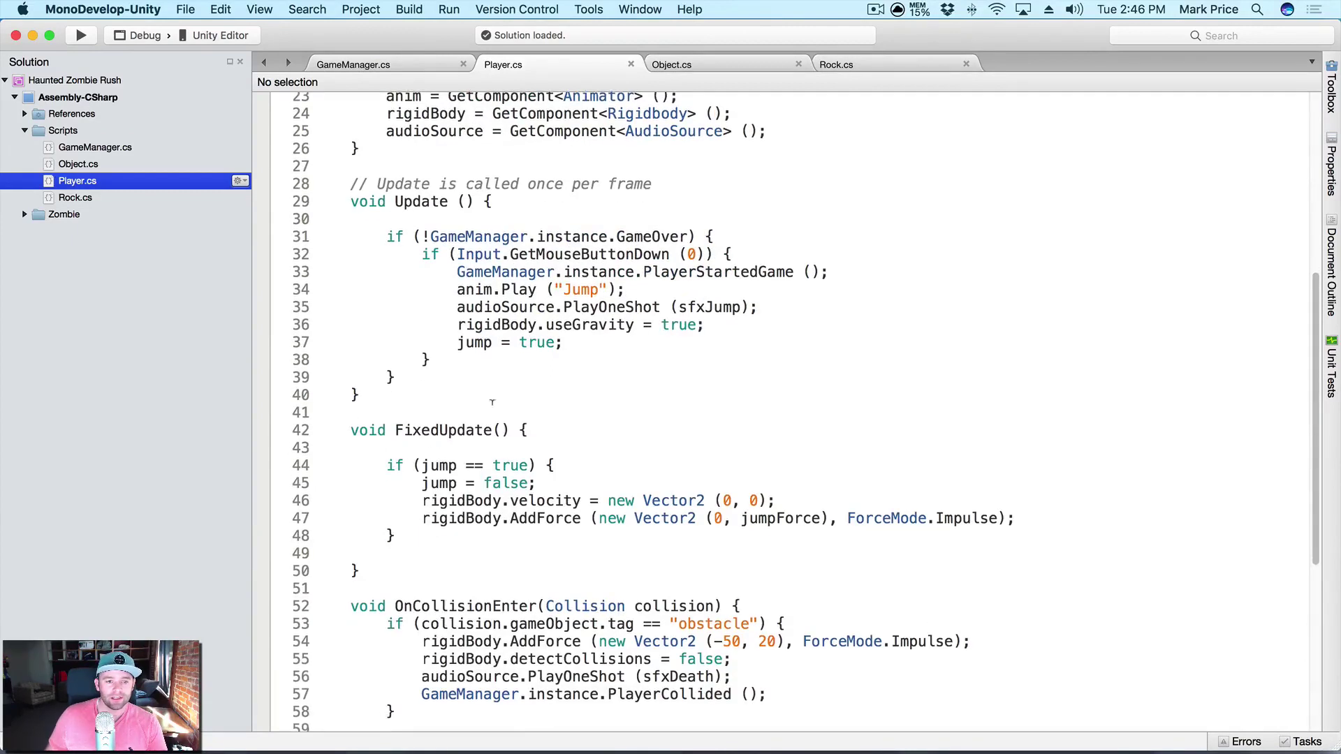
Extend the GameOver condition in Update () with && GameManager.instance.GameStarted and save Player.cs
click(689, 236)
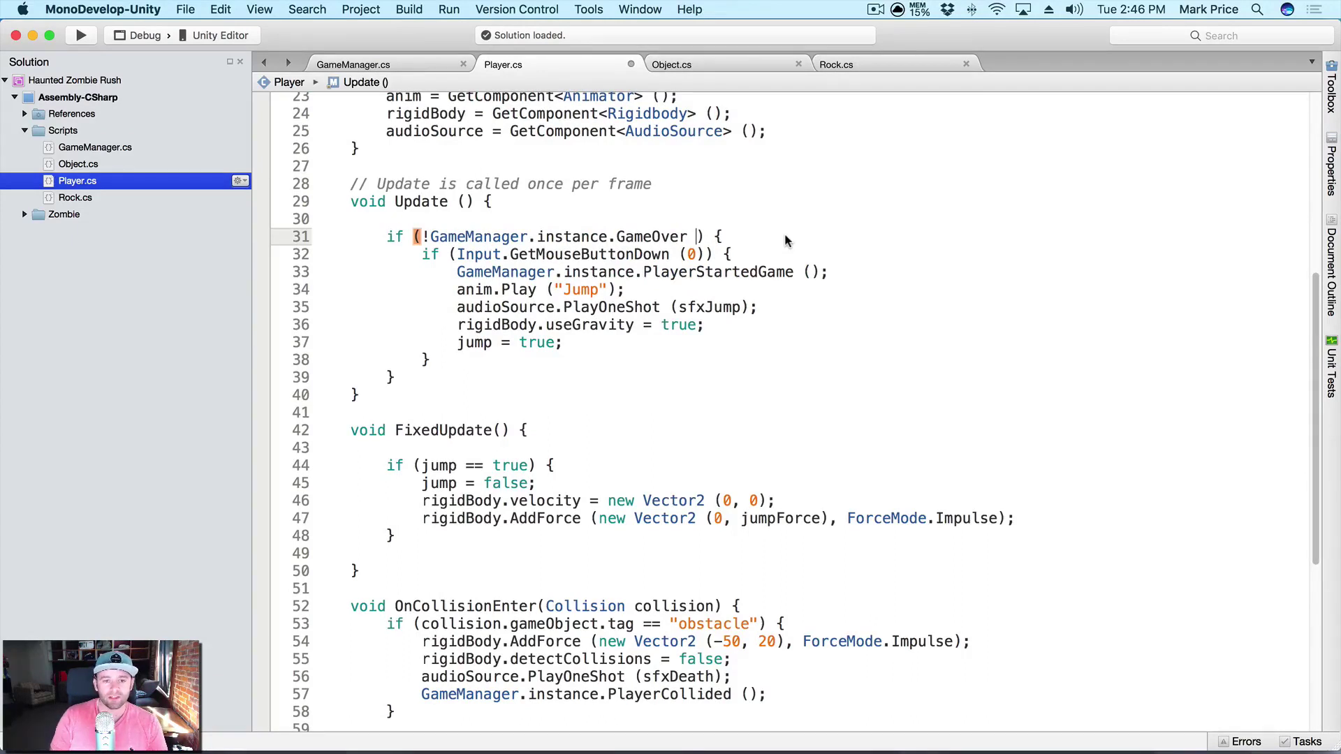
text(&& Game)
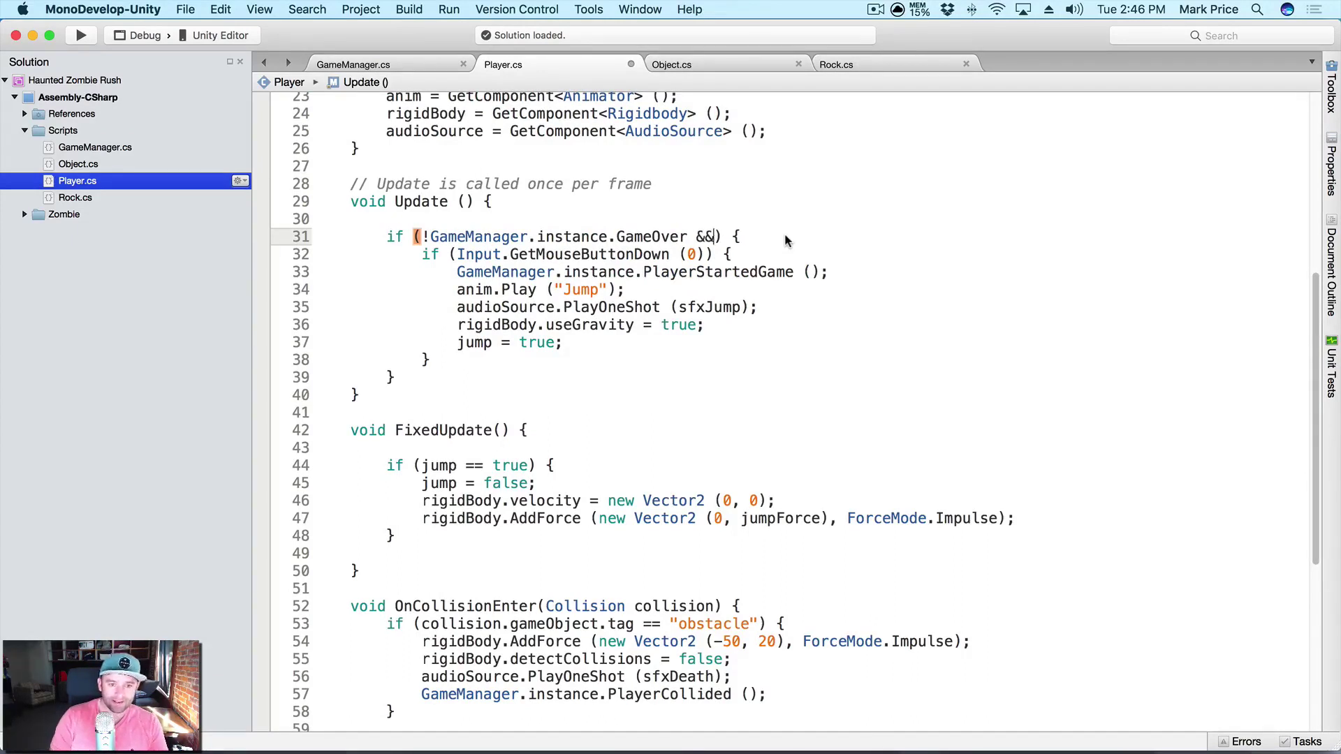
text(M)
key(Return)
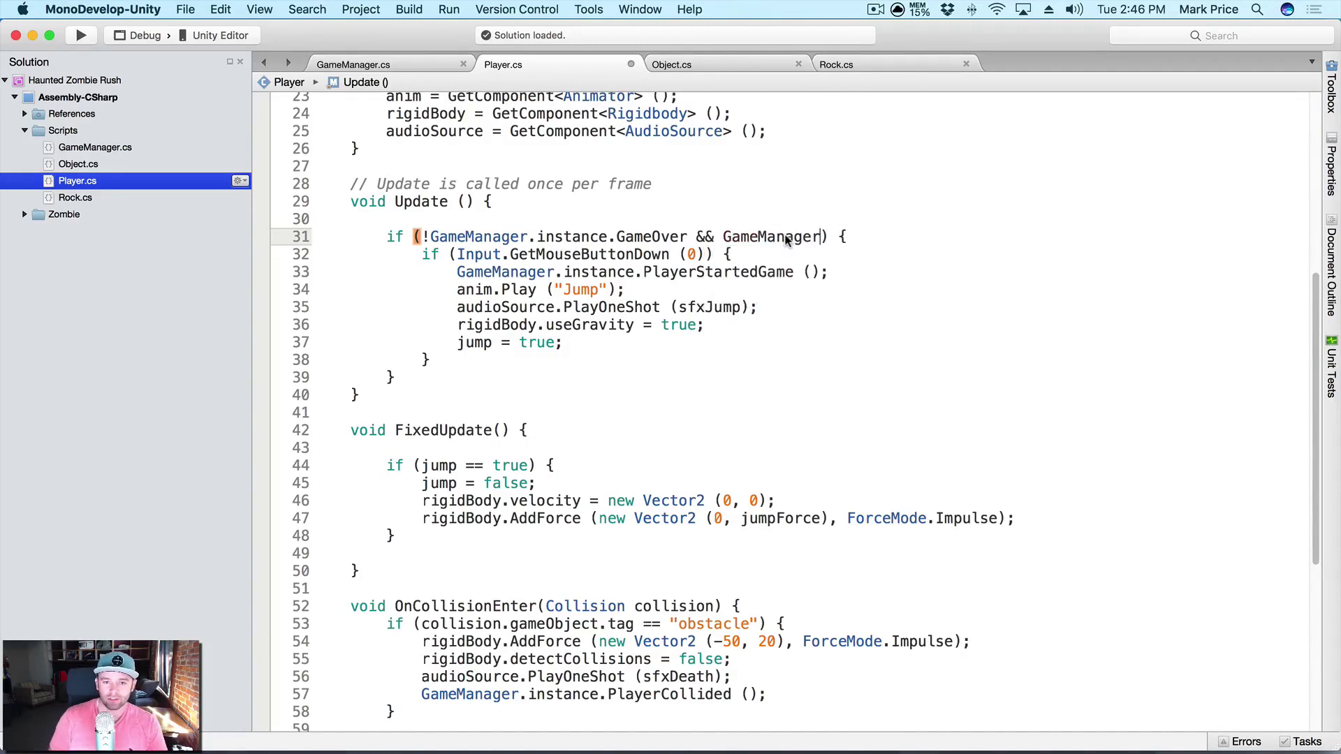
text(.inst)
key(Return)
text(.instance.)
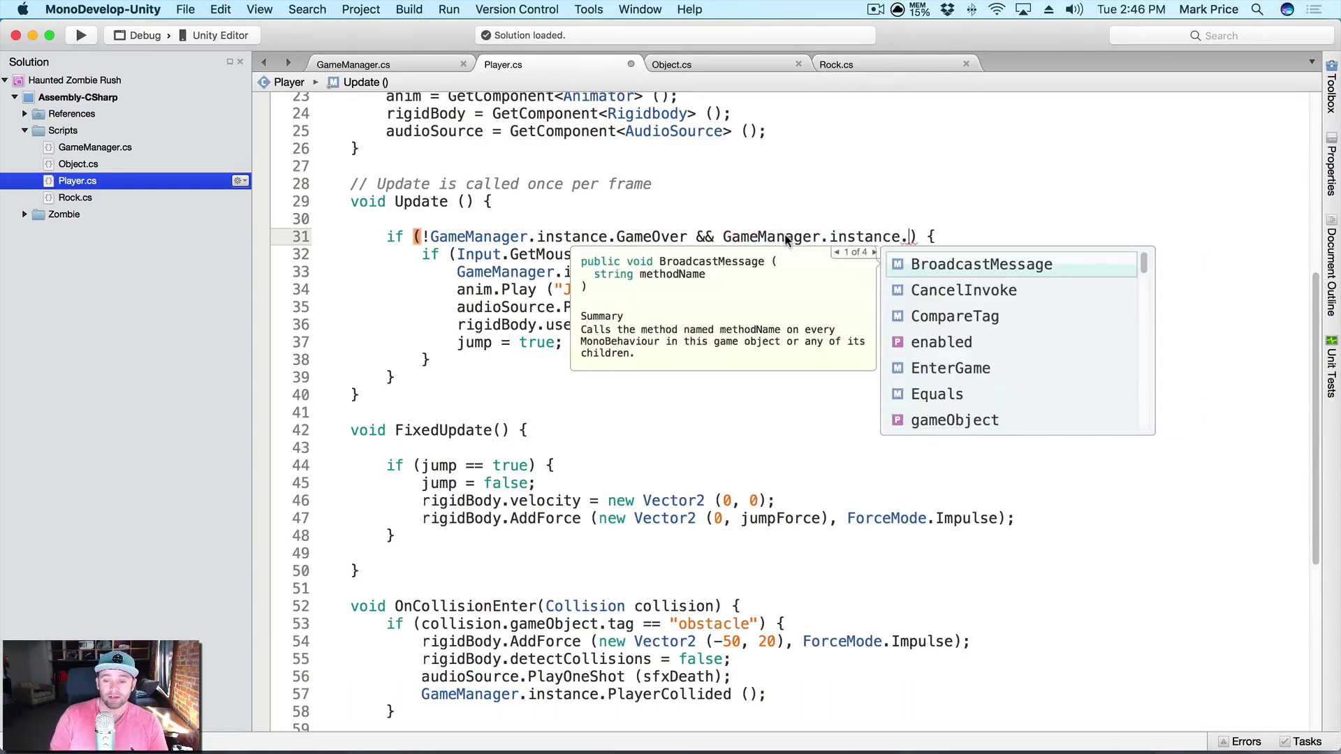
text(ga)
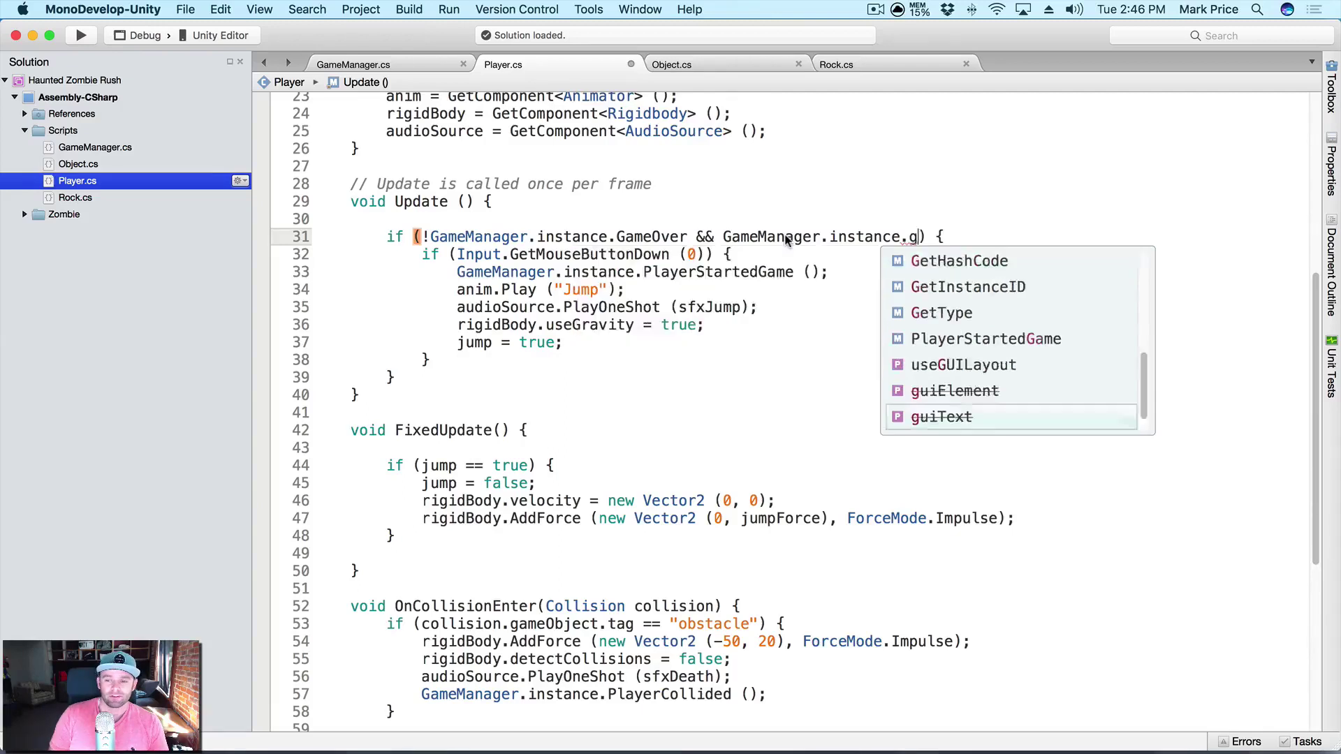
key(BackSpace)
key(BackSpace)
text(GameS)
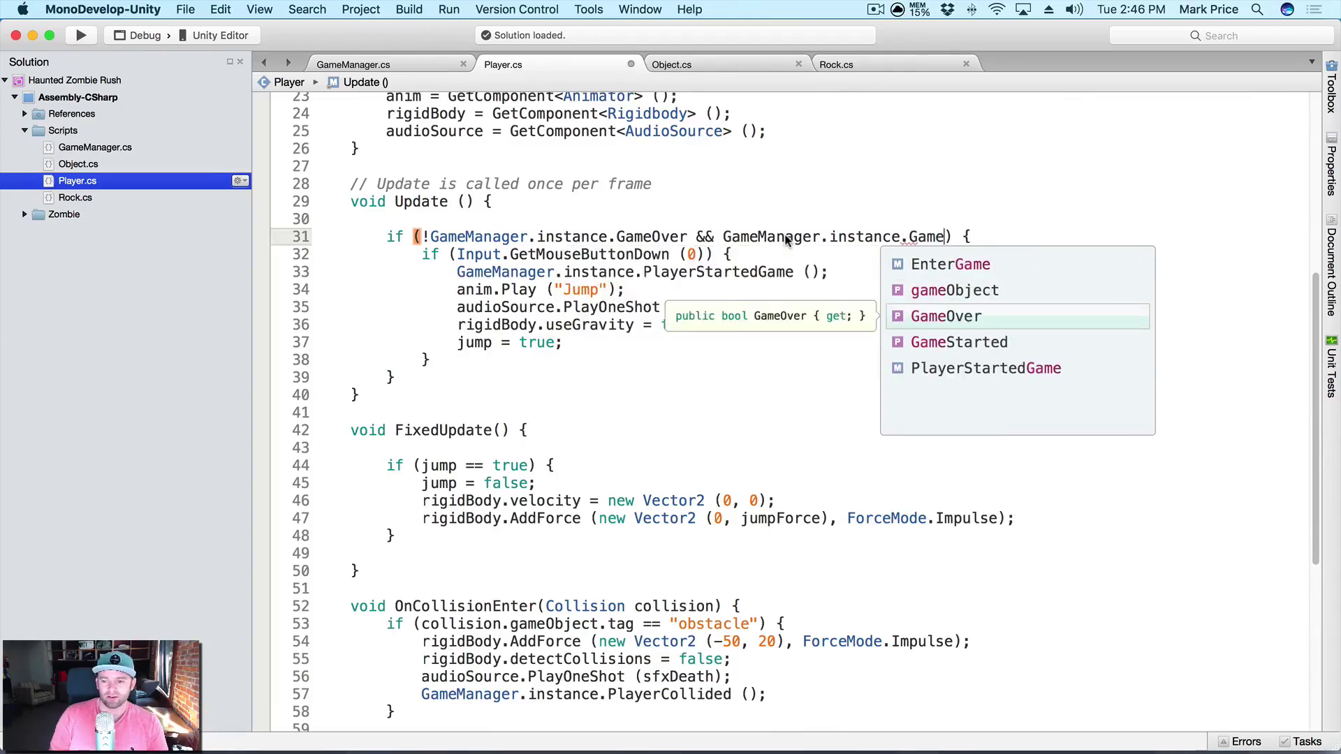
key(Return)
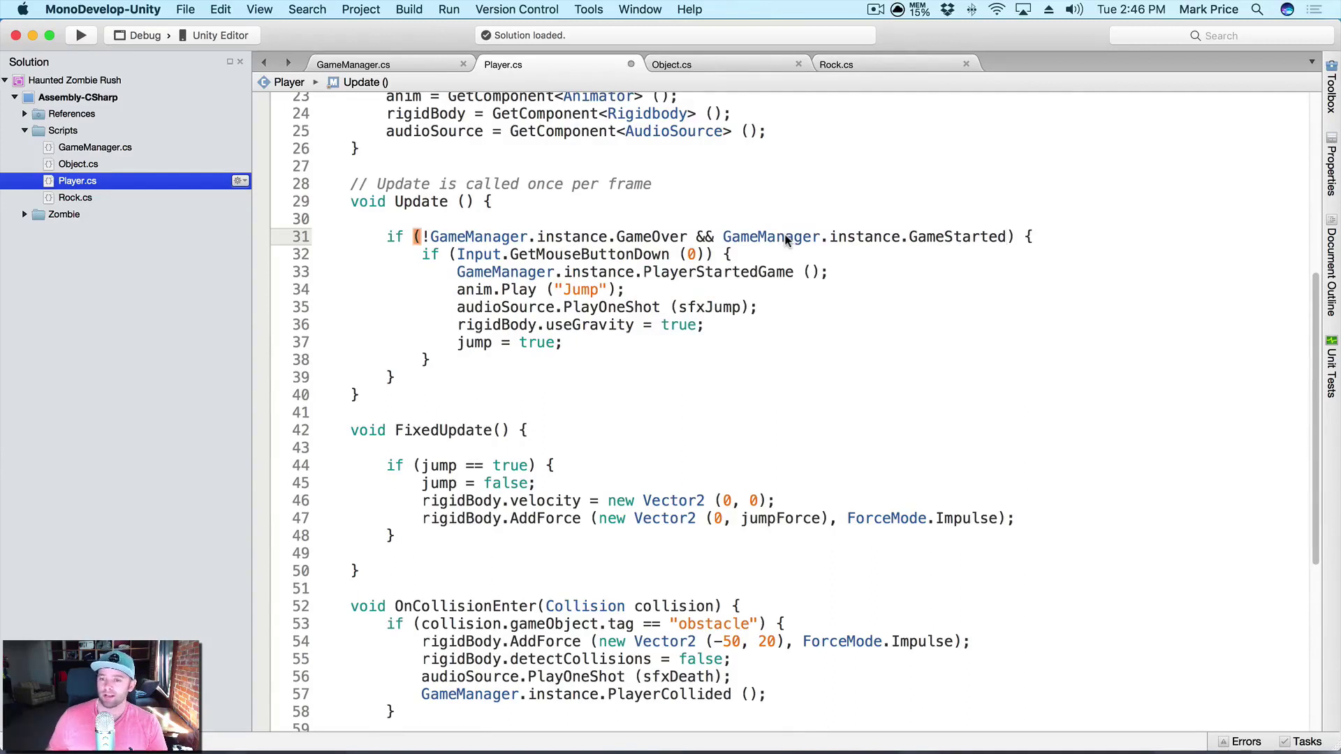
key(super+s)
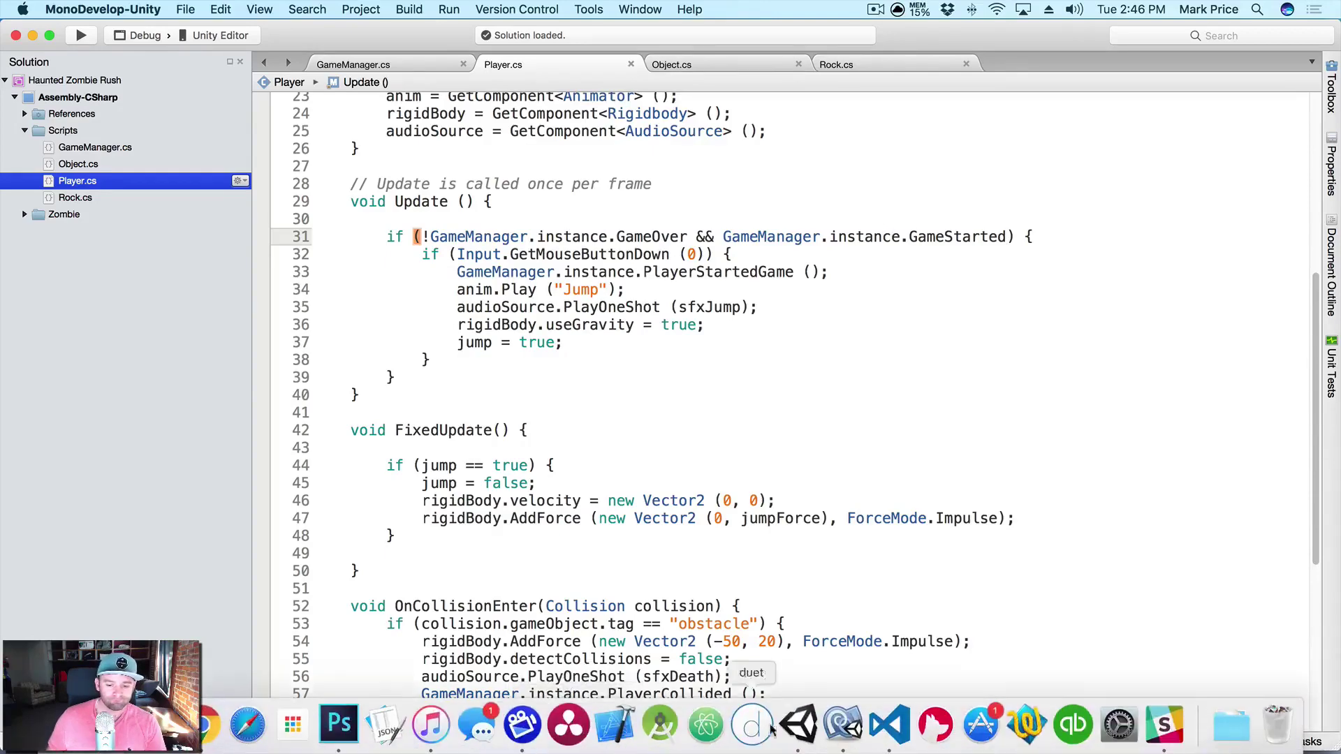
Switch to Unity and playtest the scene: start the game from the main menu's Play button, make the zombie jump several times, and stop play mode
click(796, 724)
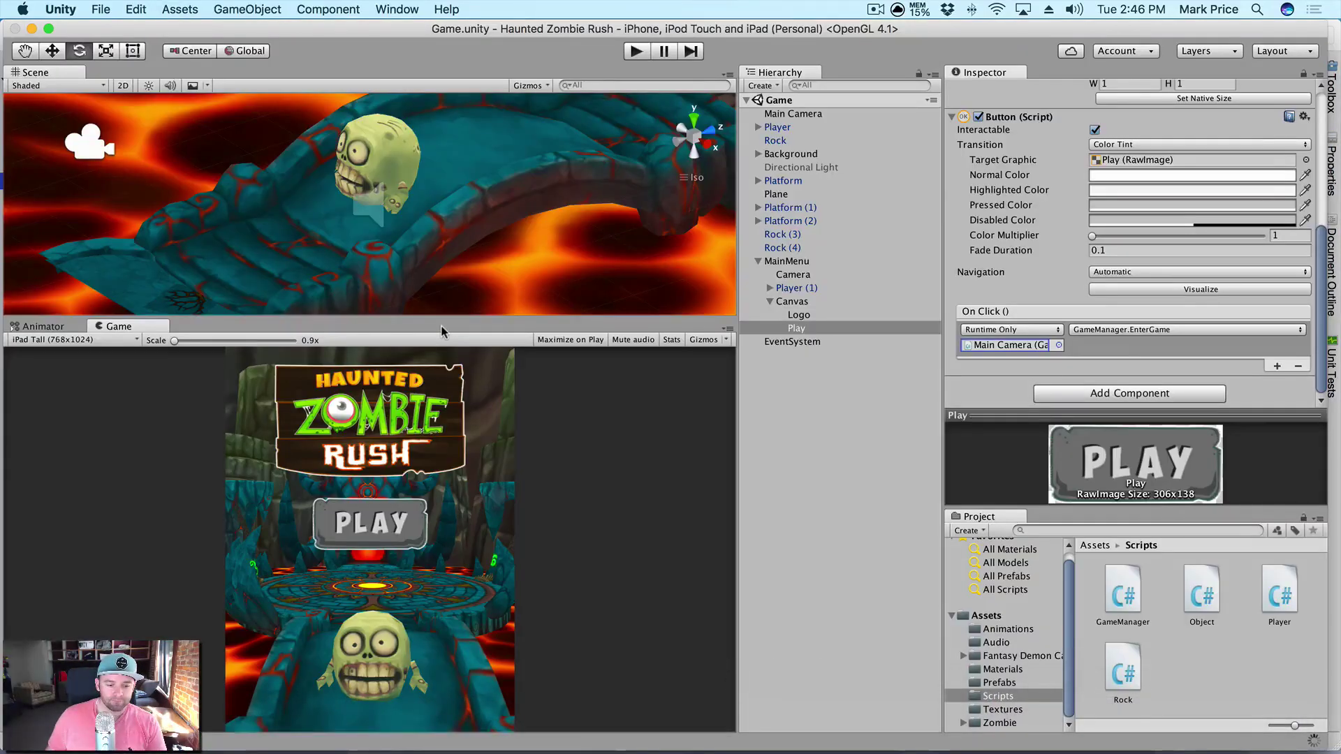
click(636, 52)
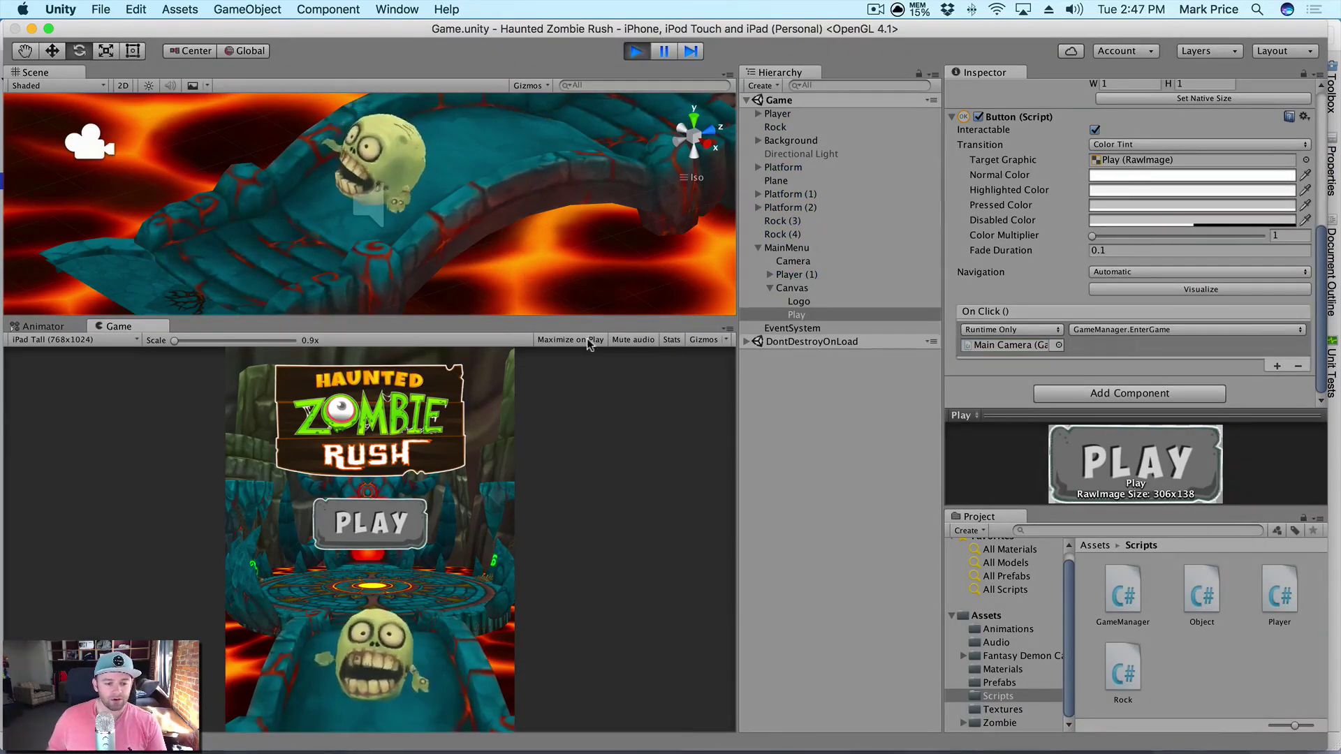
click(372, 522)
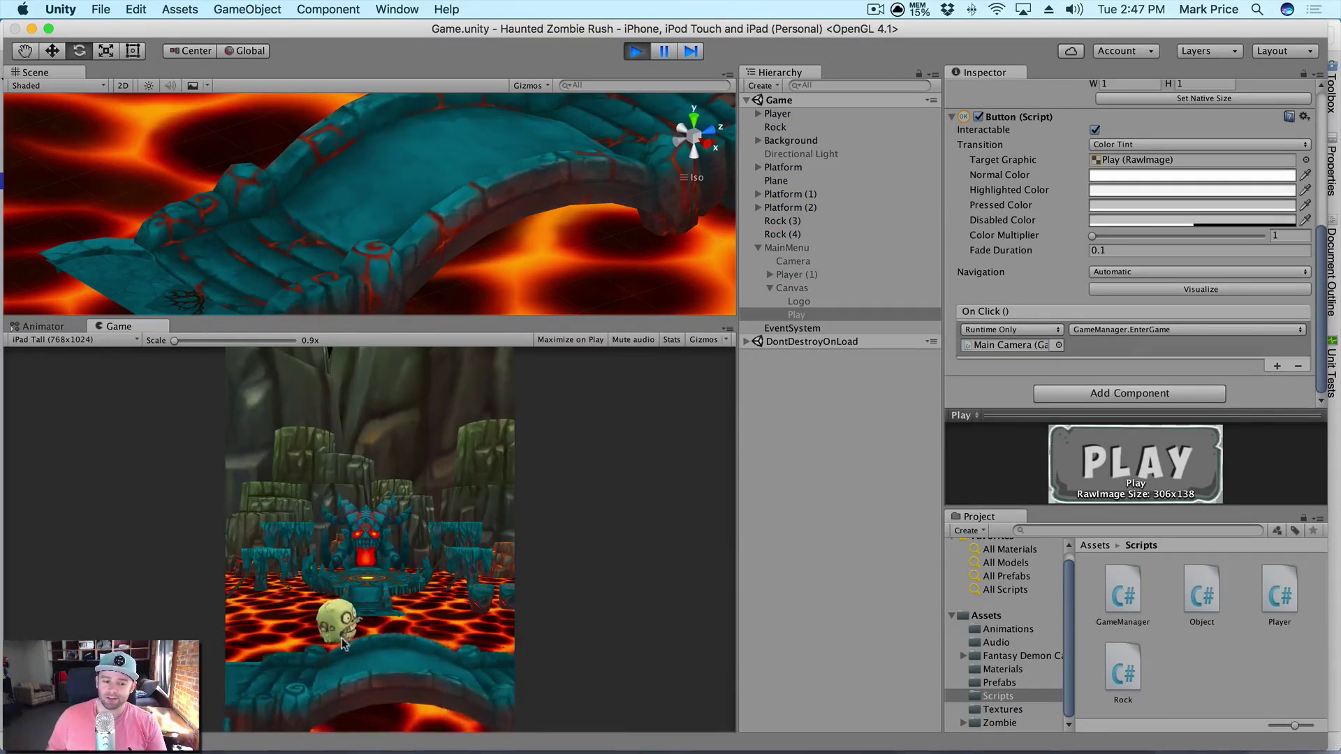
click(351, 647)
click(352, 643)
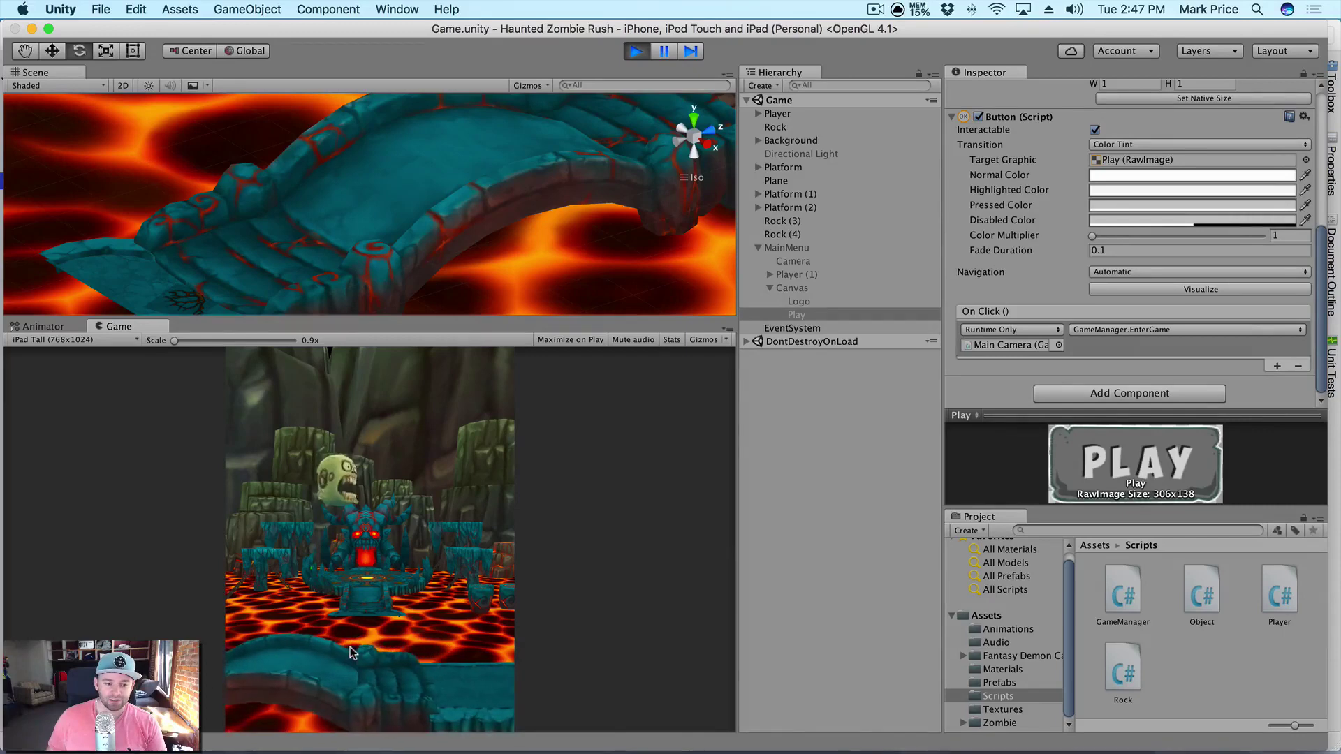
click(355, 635)
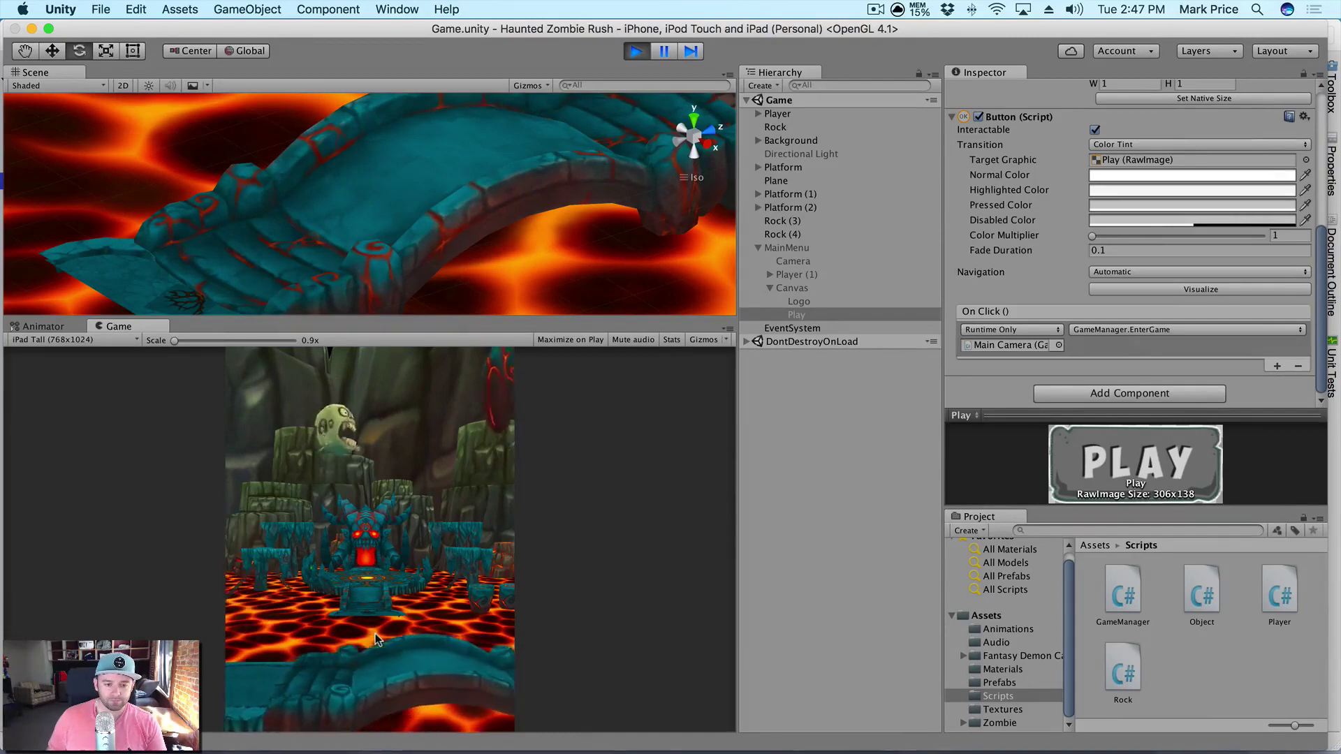
click(418, 613)
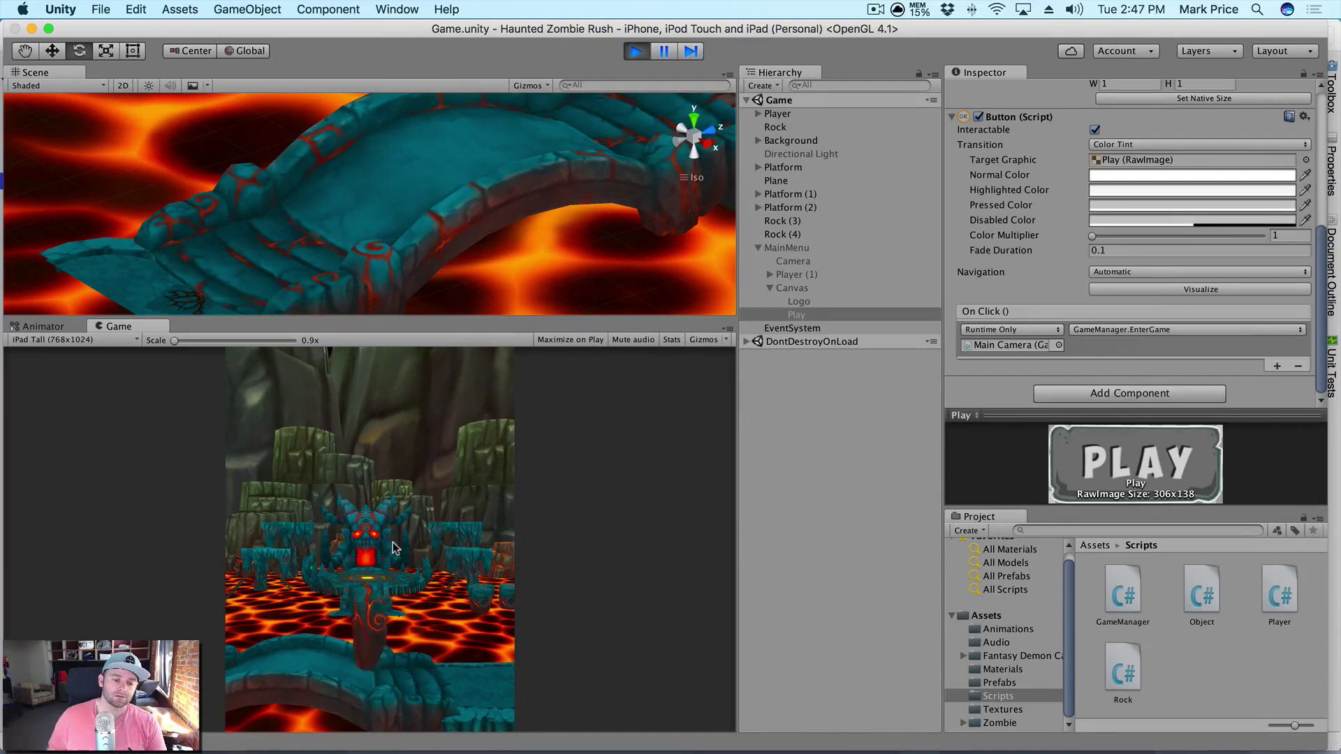
click(635, 52)
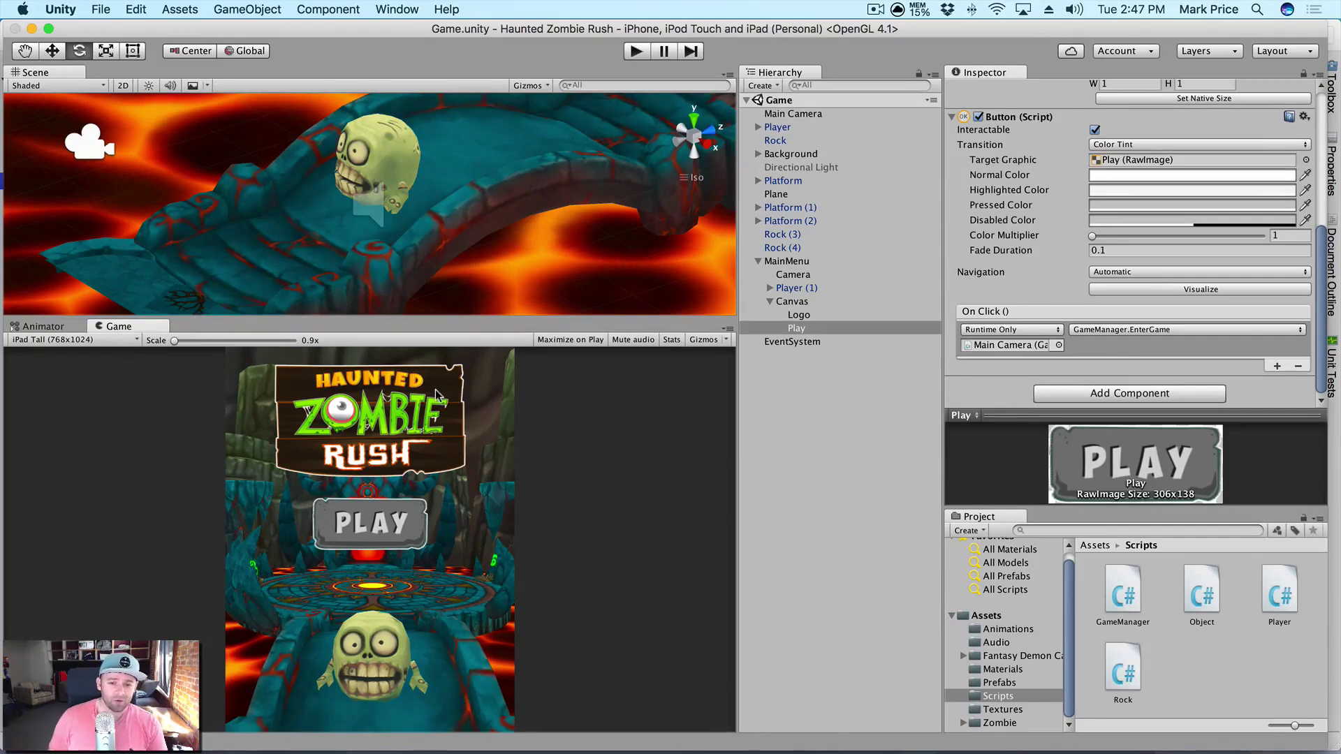
Review the MainMenu Canvas settings, the Logo's Rect Transform anchor presets, and the Play object's Raw Image and Button components
click(831, 302)
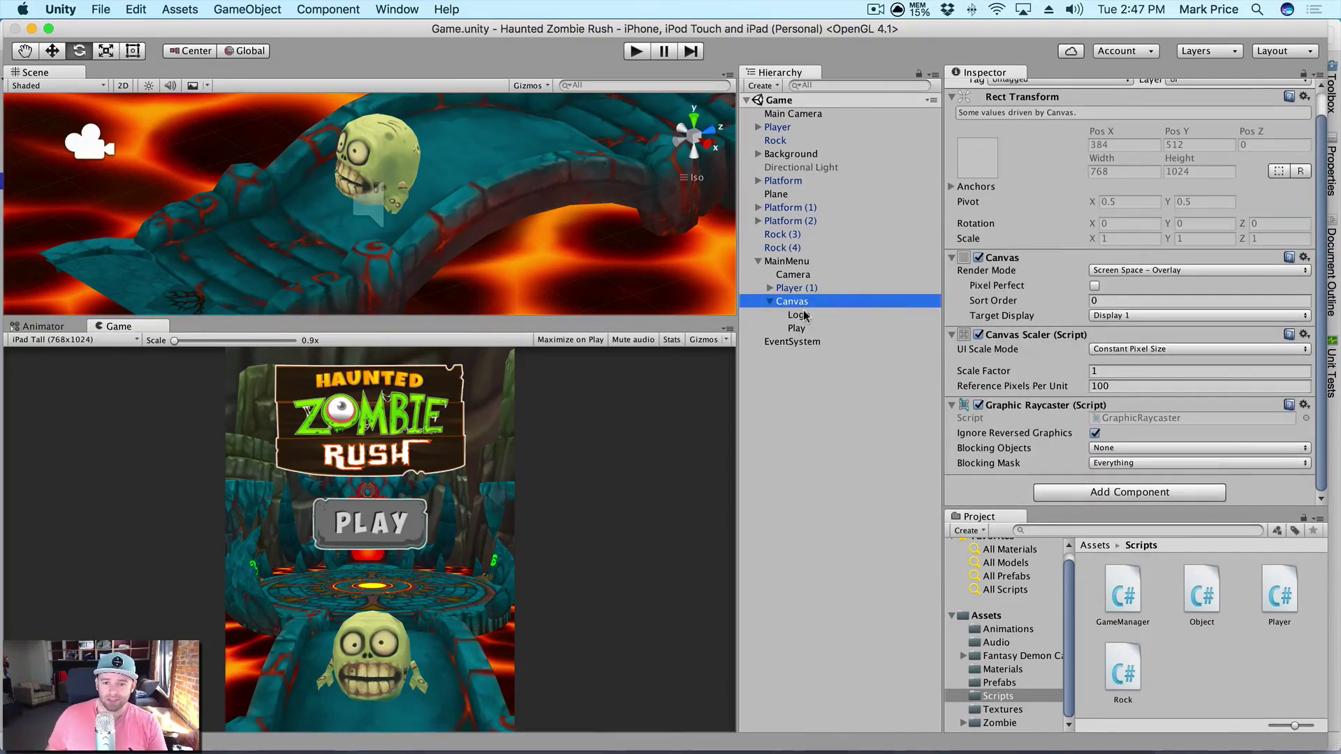
click(805, 316)
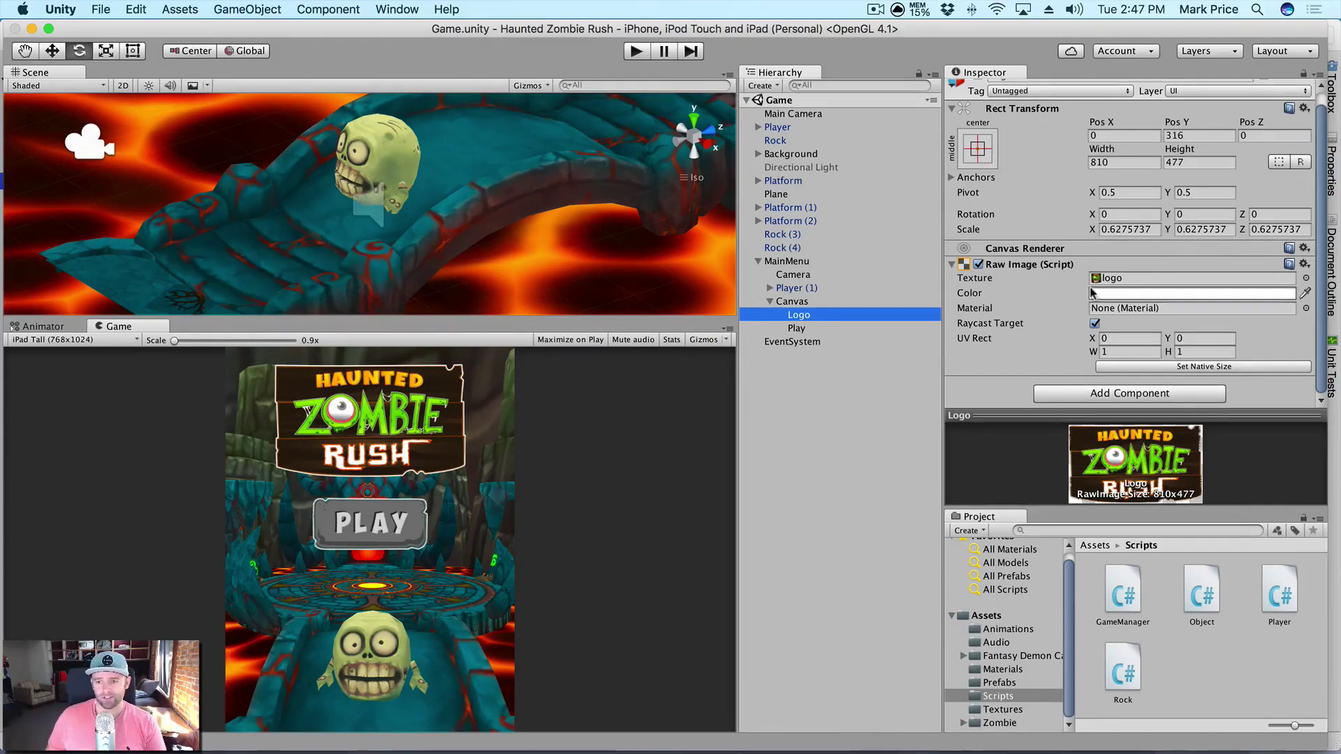
scroll(1004, 164, up, 1)
click(980, 163)
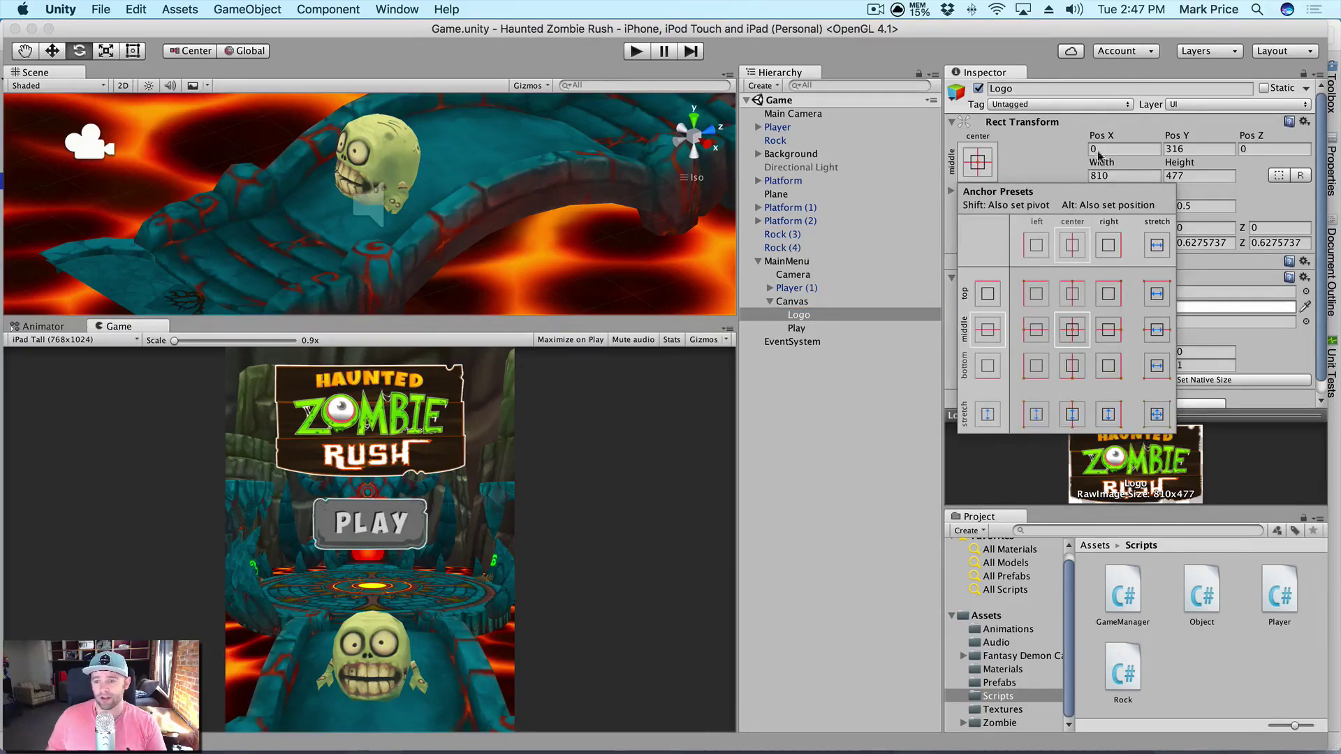
click(1032, 166)
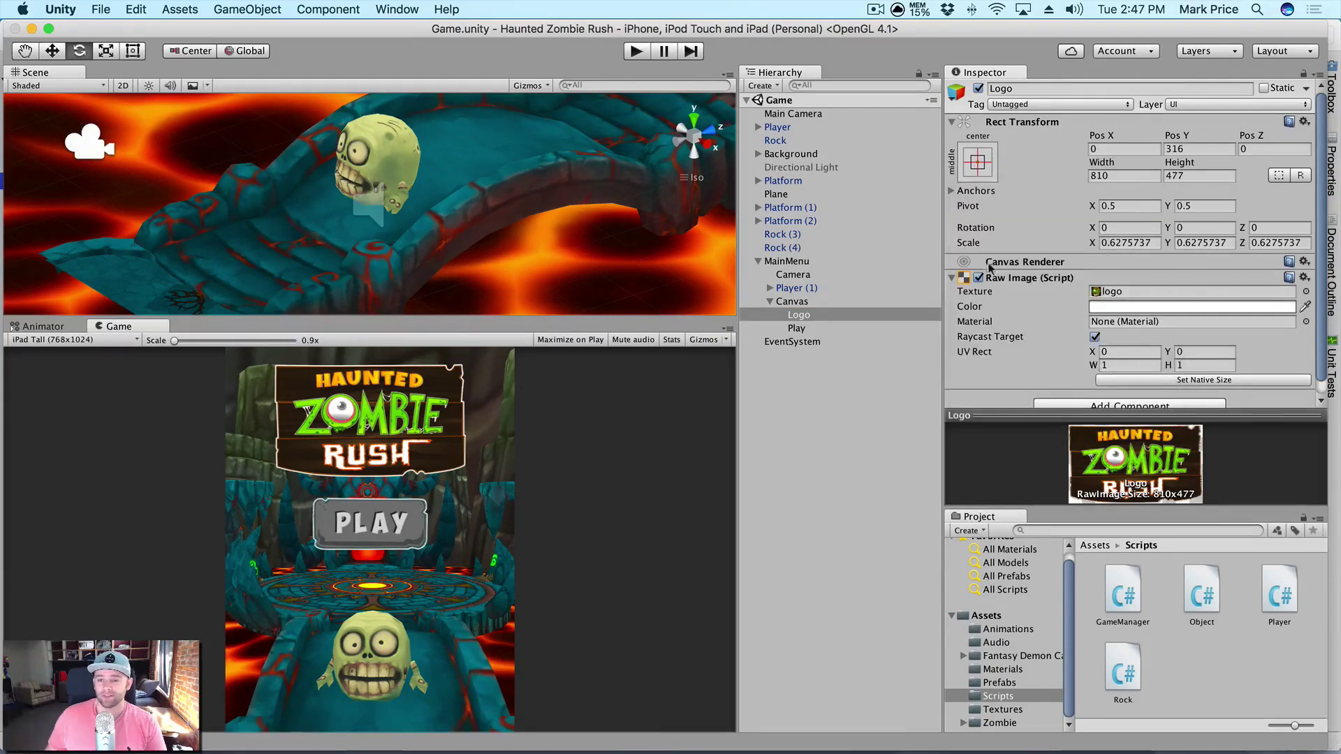
click(809, 329)
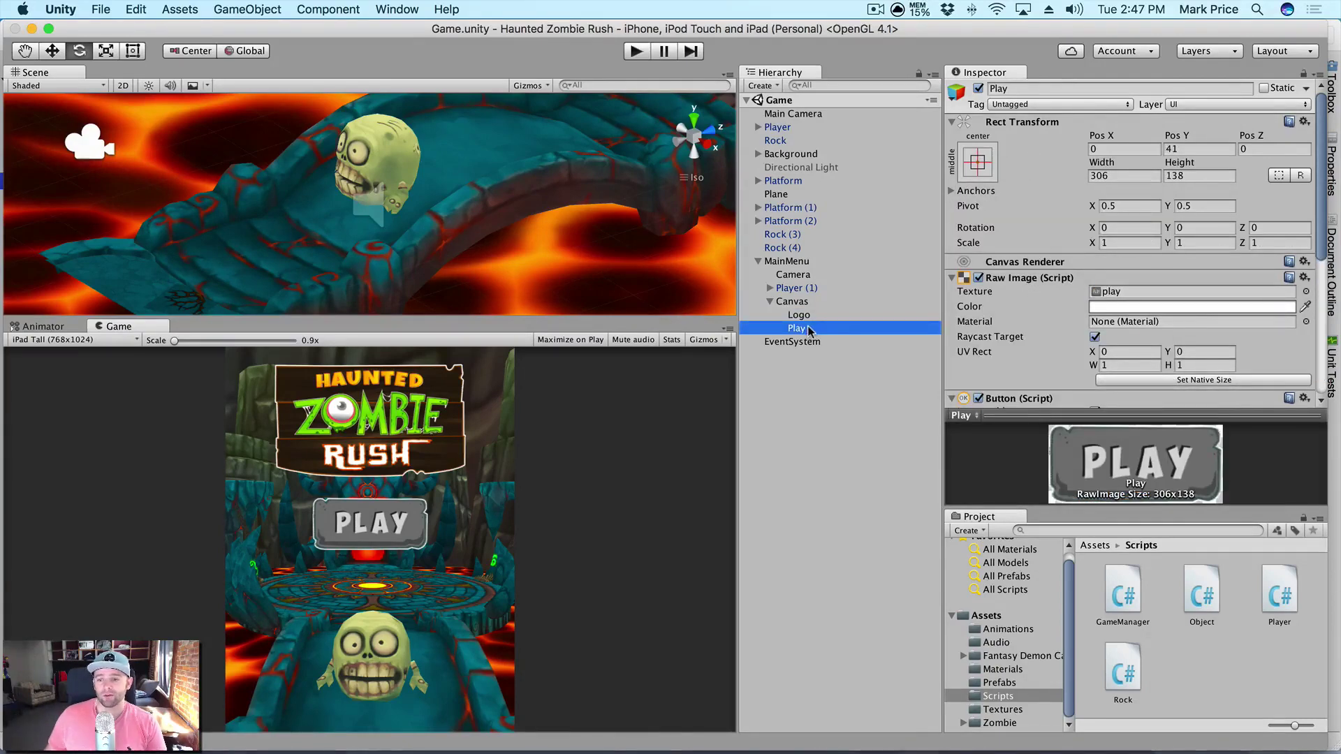
scroll(1065, 238, down, 5)
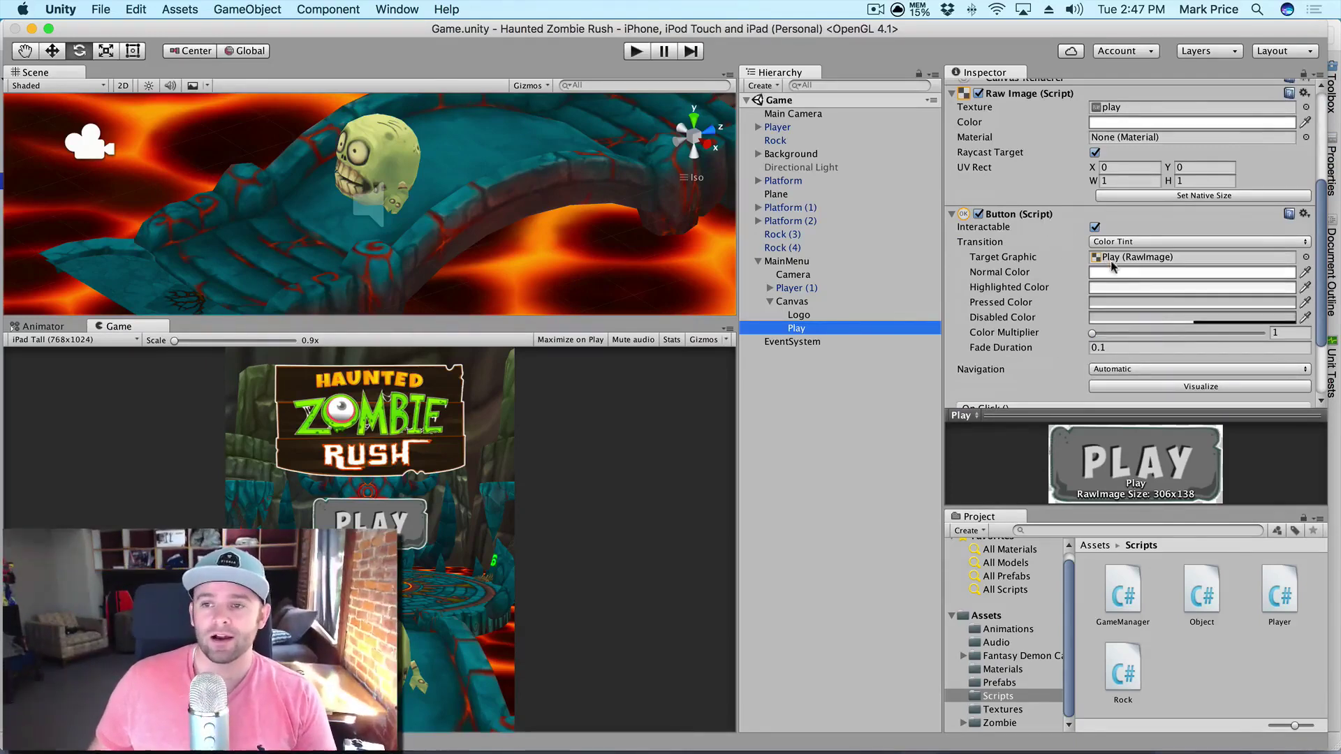
scroll(1044, 164, up, 2)
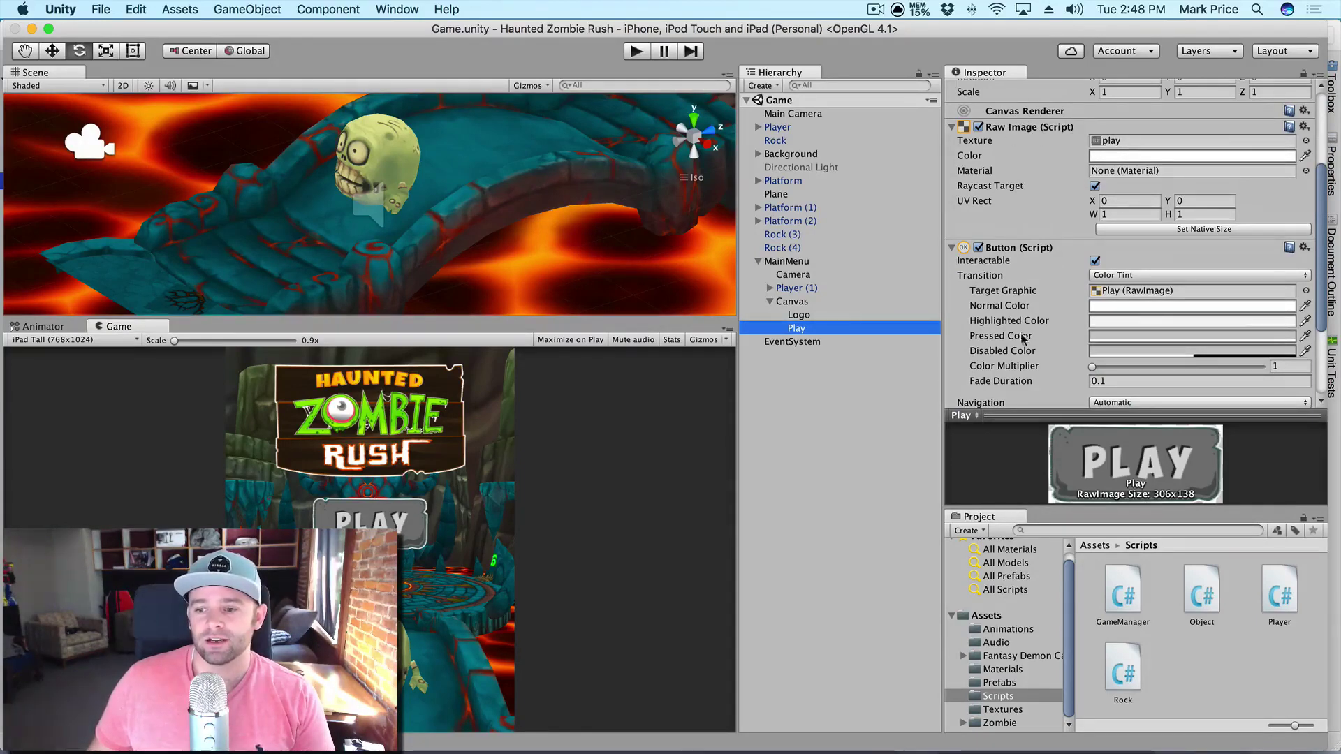
scroll(1065, 335, down, 8)
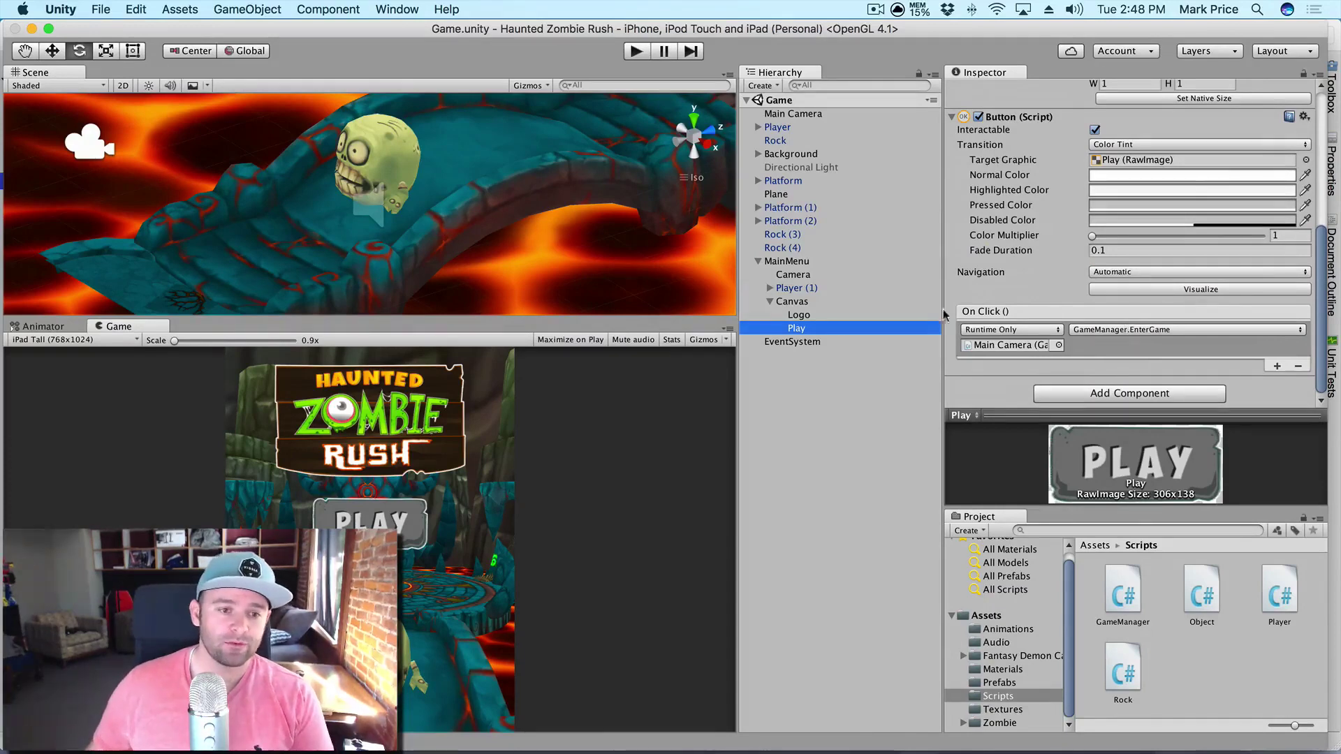
Collapse the Canvas and MainMenu objects in the Hierarchy and inspect the EventSystem object's components
click(788, 261)
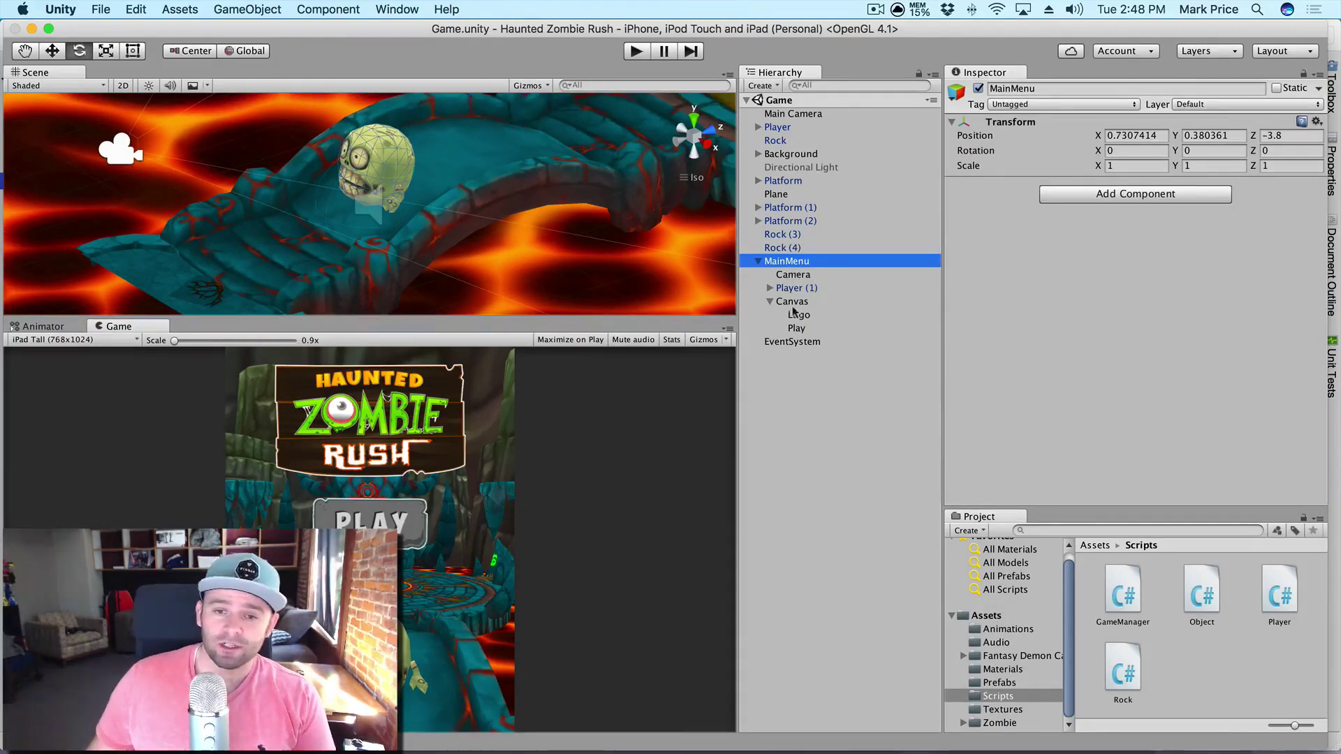
click(770, 301)
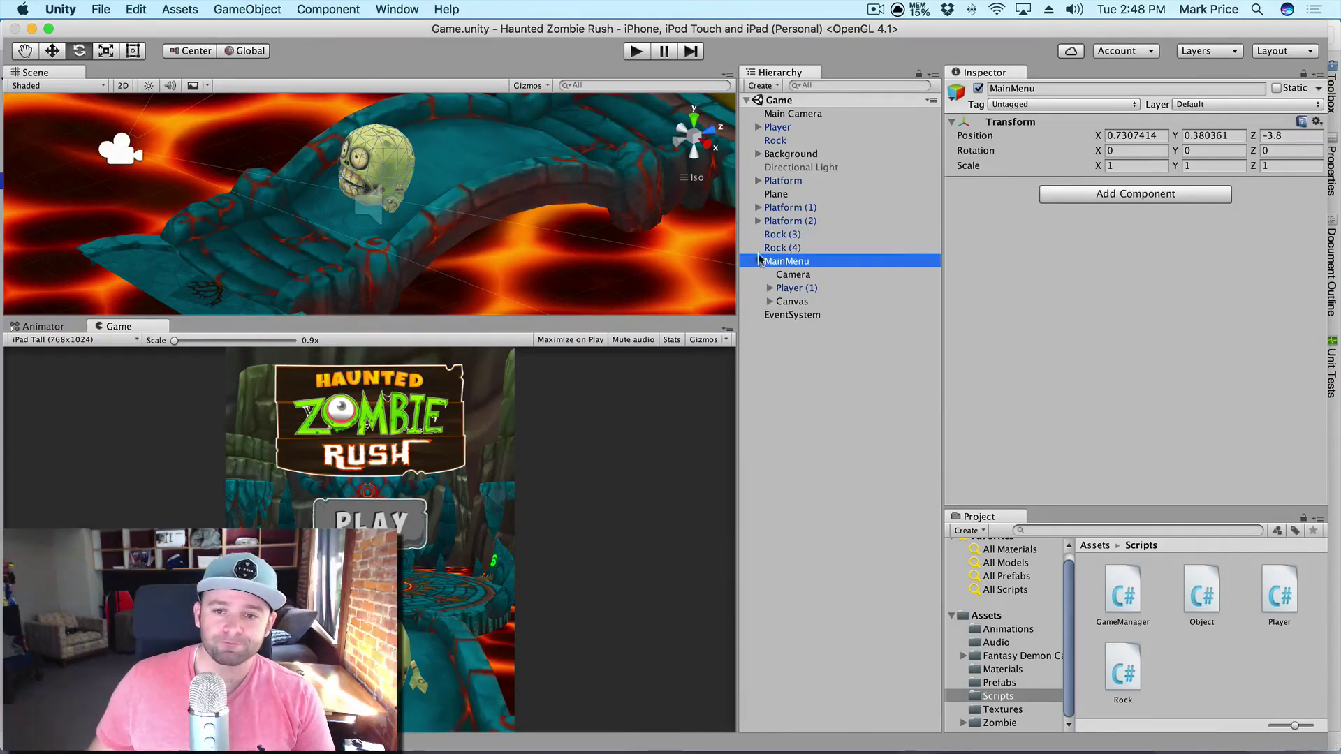
click(760, 261)
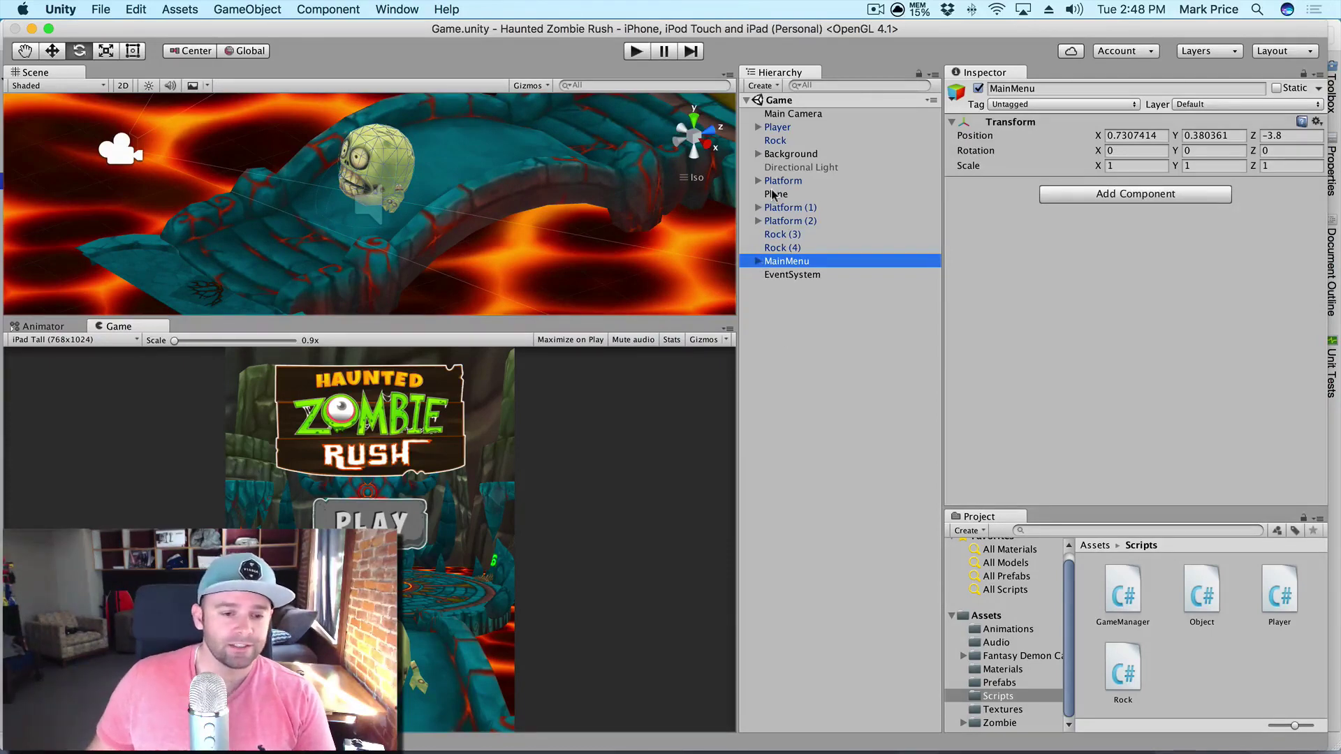
click(793, 276)
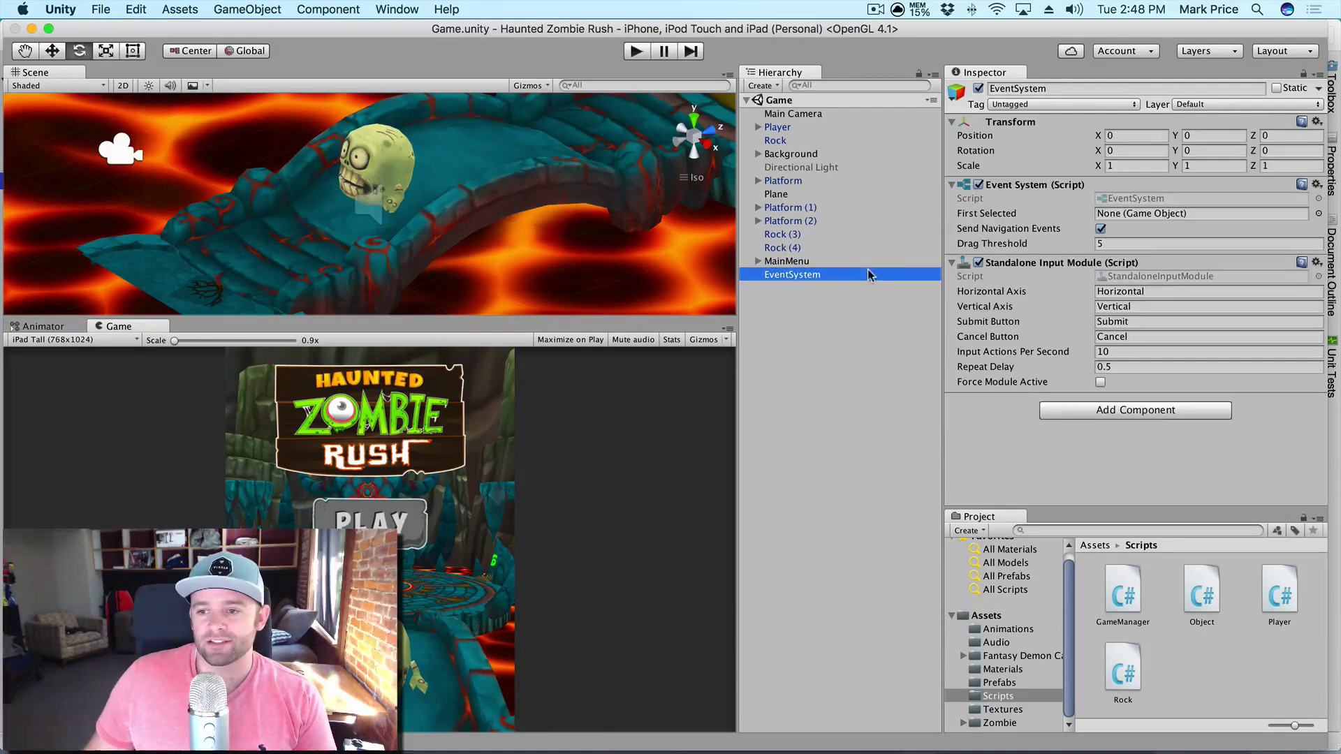